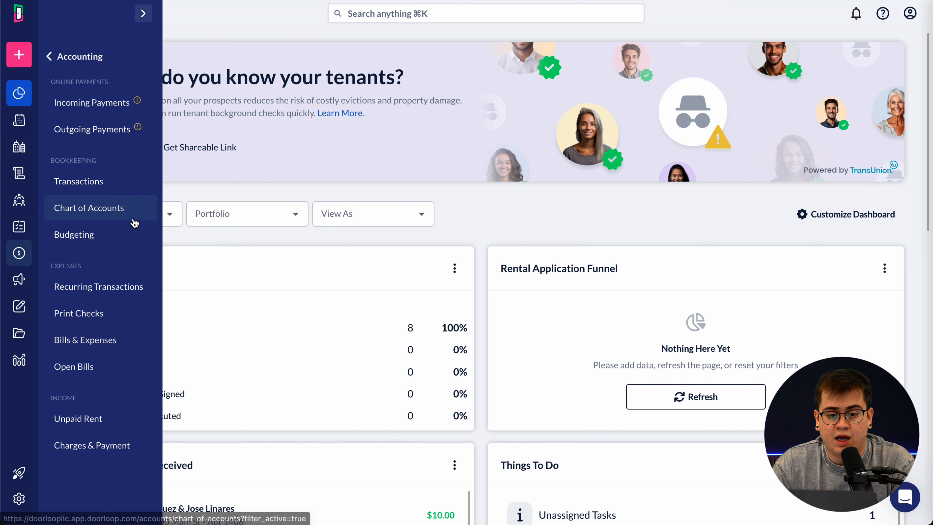
- Go to Accounting > Bookkeeping > Transactions to list the bank accounts and their balances
click(122, 190)
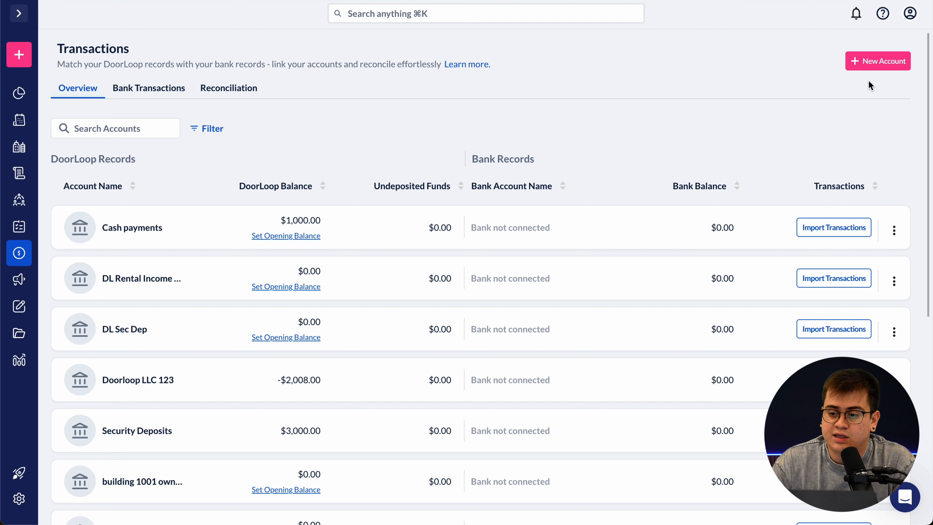
- Create a new account named DL Reserve Funds with type Asset > Bank and save it
click(864, 62)
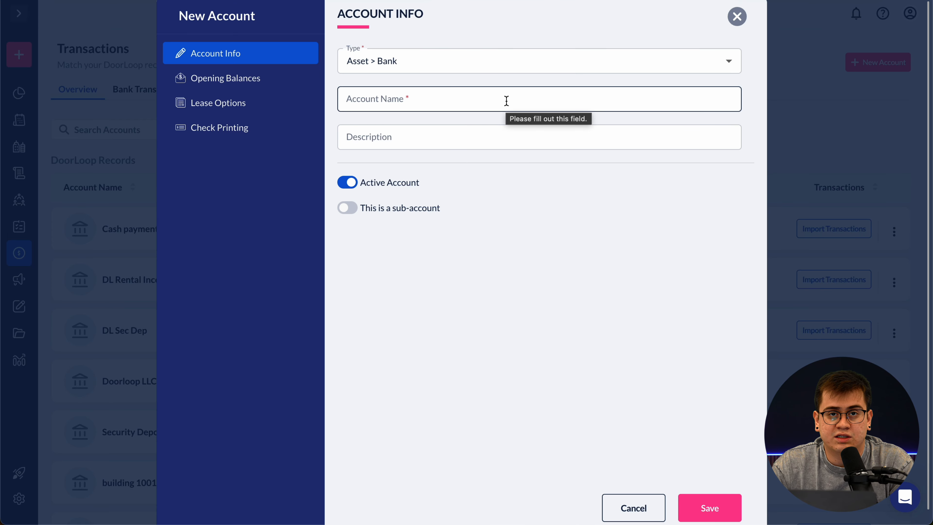
click(507, 100)
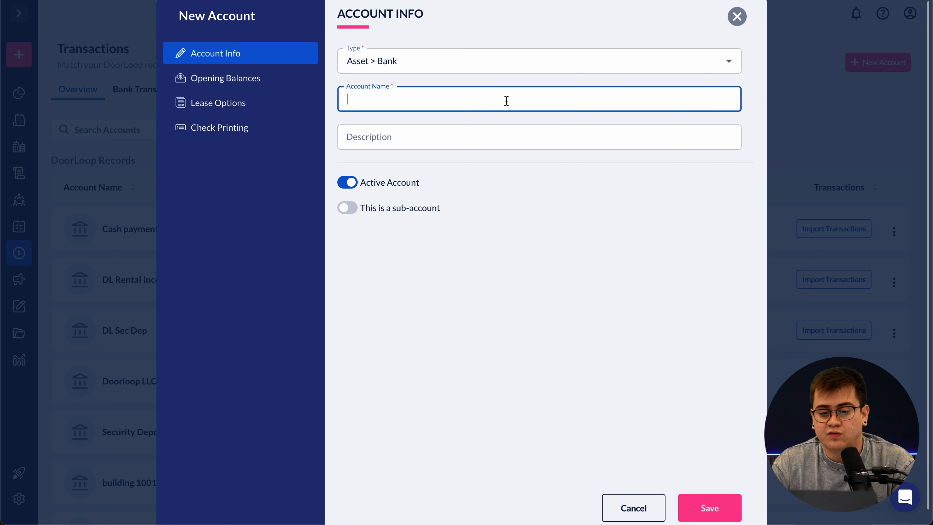
text(DL Re)
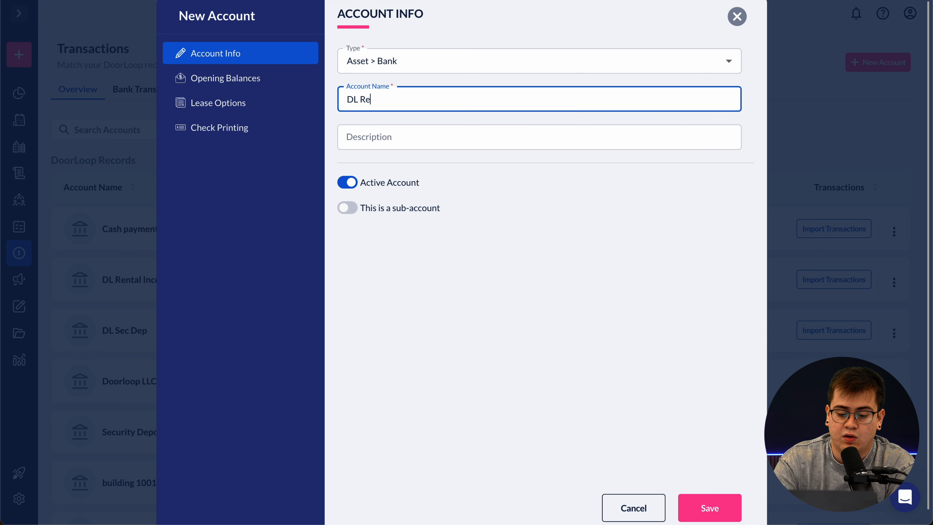
text(serve Funds)
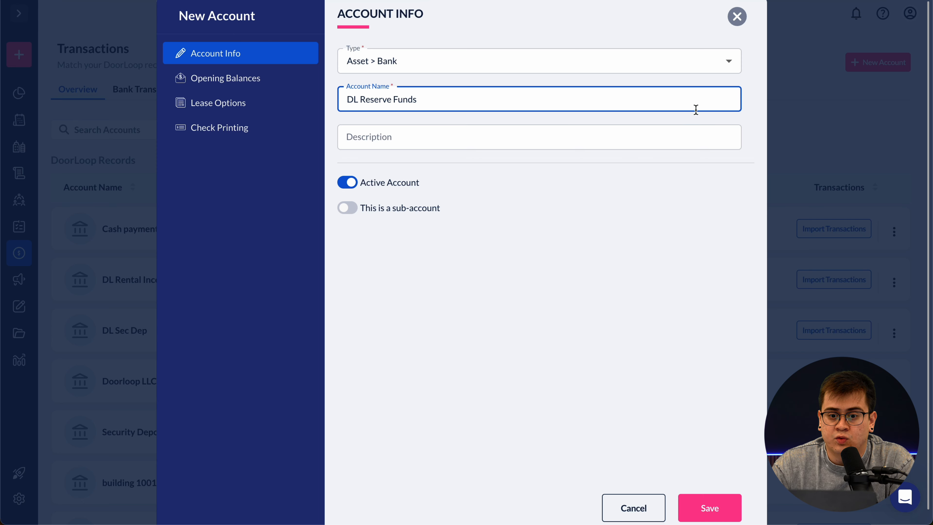
click(731, 63)
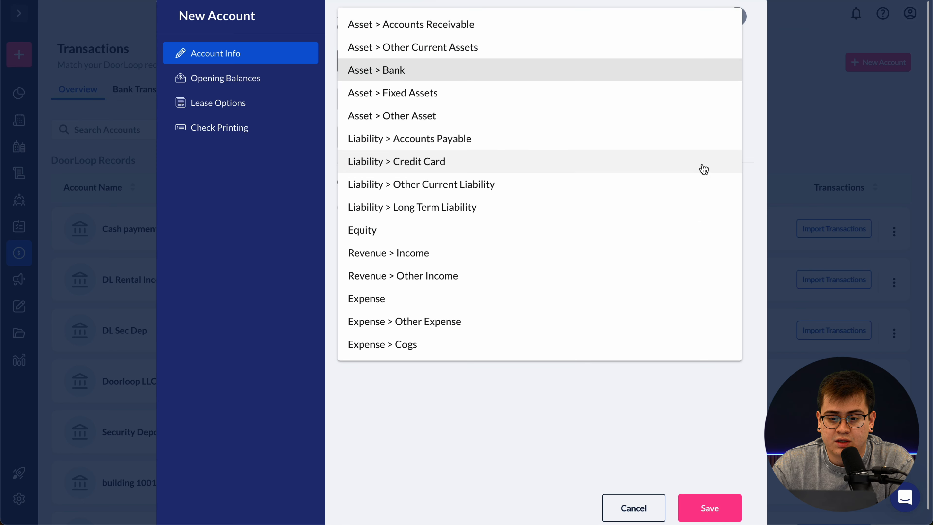
click(703, 69)
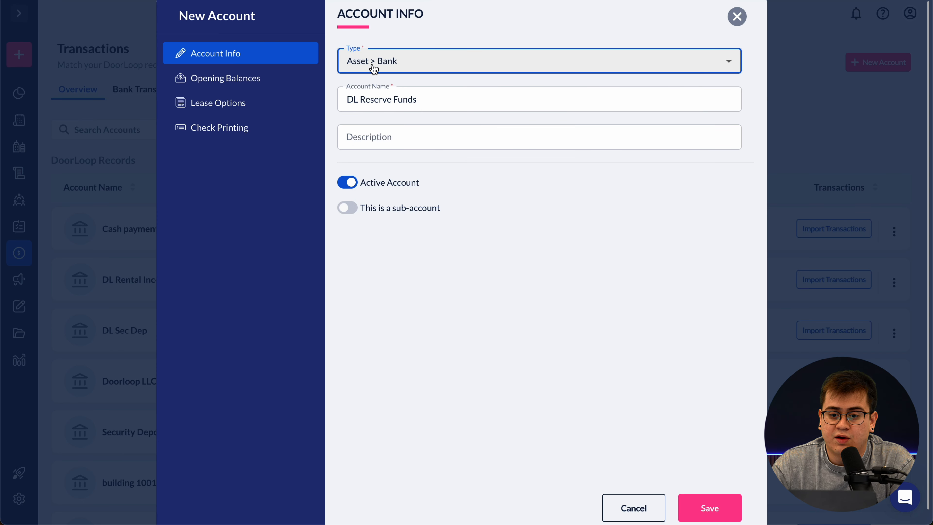
scroll(490, 273, down, 1)
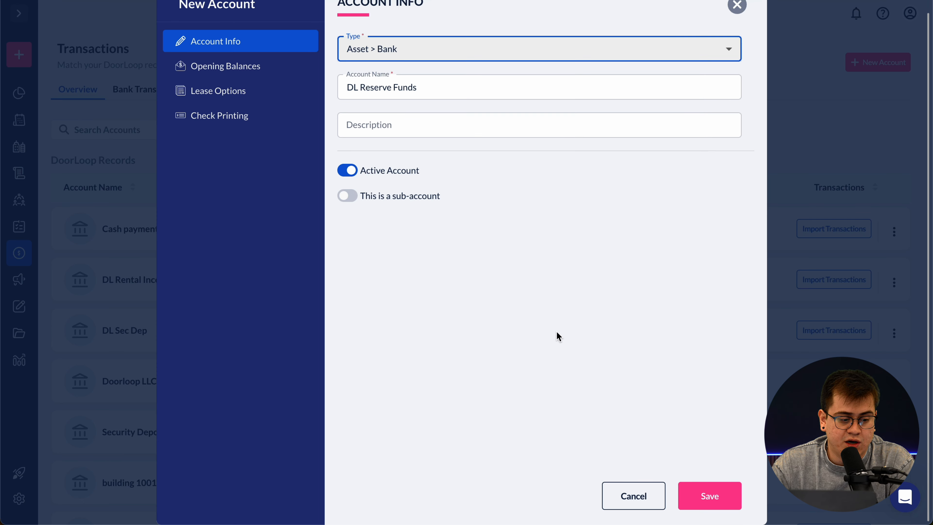
click(709, 493)
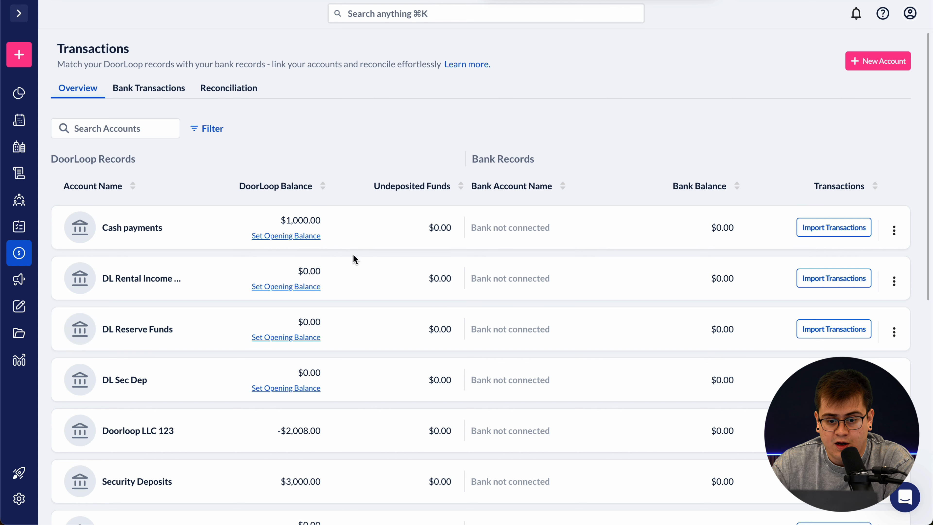
- Use Set Opening Balance to show the account's Opening Balances settings
click(139, 1)
click(181, 50)
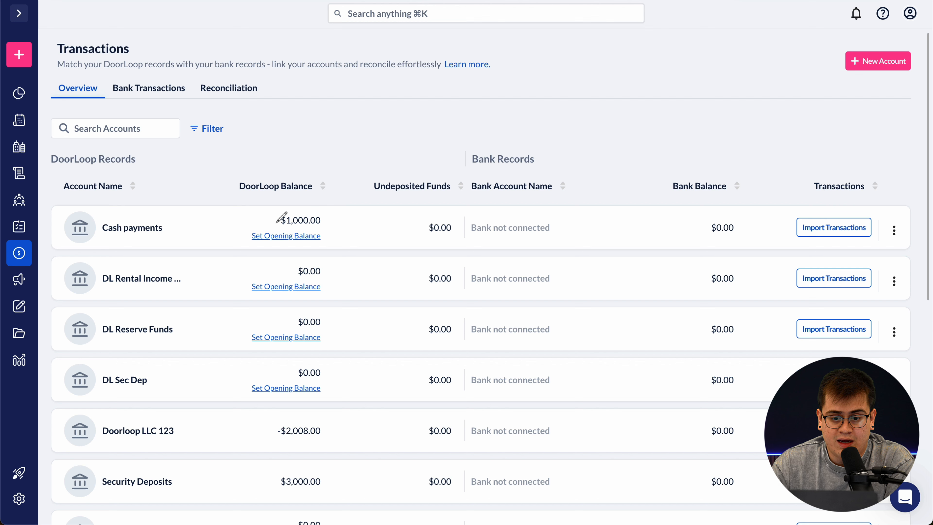
mouse_move(276, 222)
mouse_down()
mouse_move(241, 222)
mouse_move(243, 247)
mouse_move(292, 247)
mouse_move(341, 222)
mouse_move(312, 245)
mouse_up()
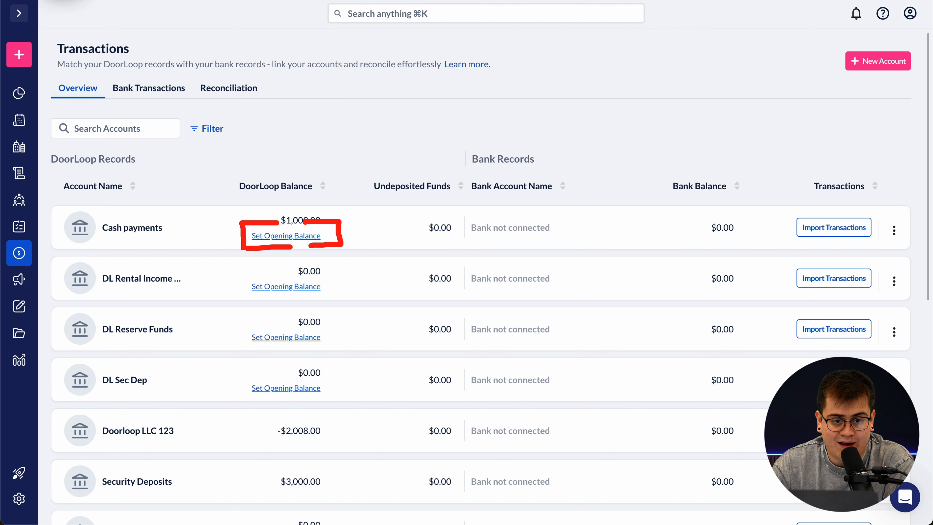
click(289, 235)
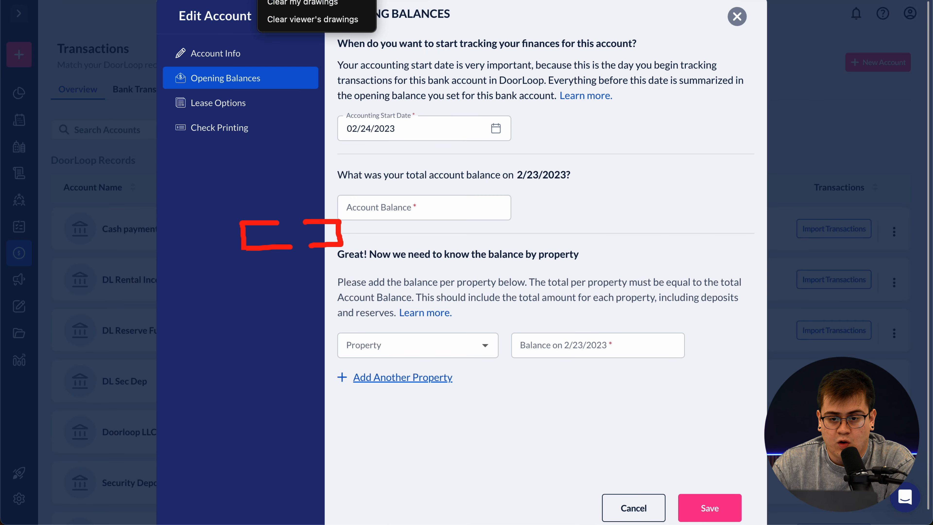
click(302, 2)
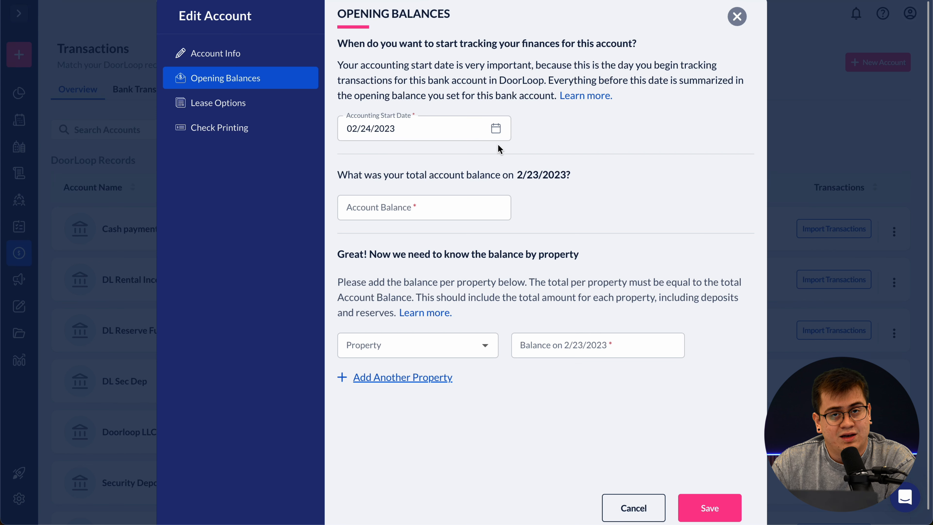
- Move the accounting start date from 02/24/2023 to 01/01/2025 in the calendar
click(495, 129)
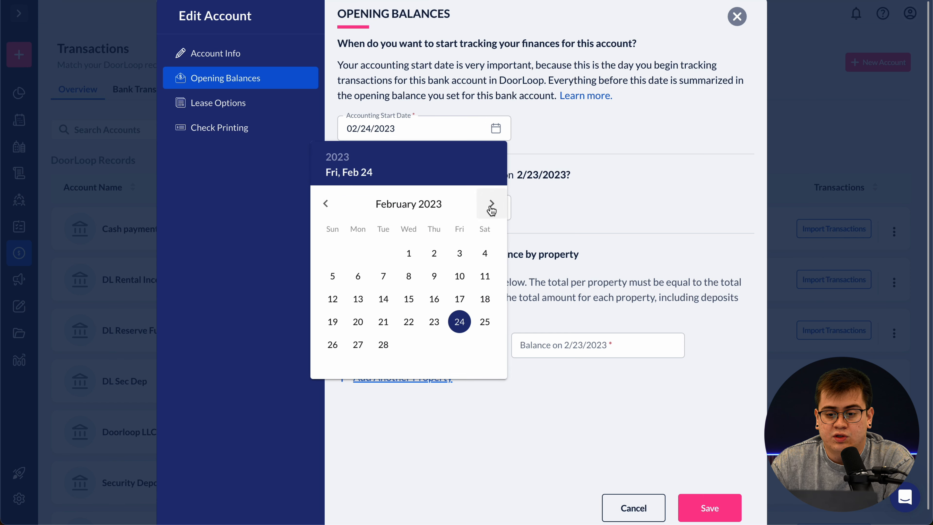
click(491, 204)
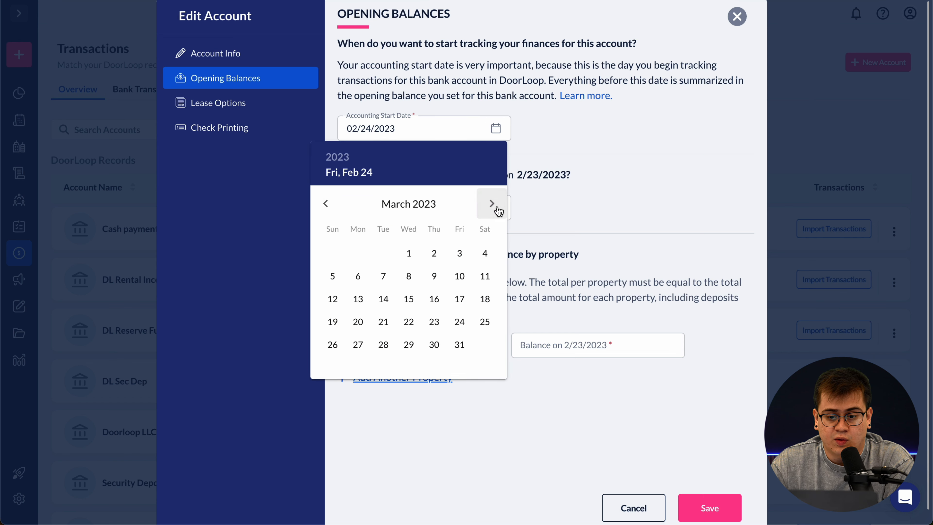
click(492, 204)
click(492, 204)
click(492, 203)
click(491, 203)
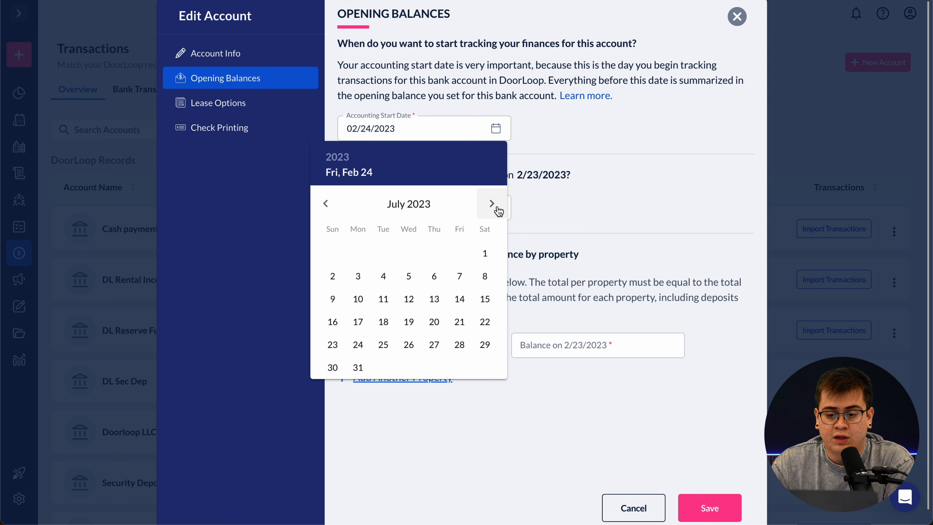
click(491, 203)
click(492, 203)
click(491, 203)
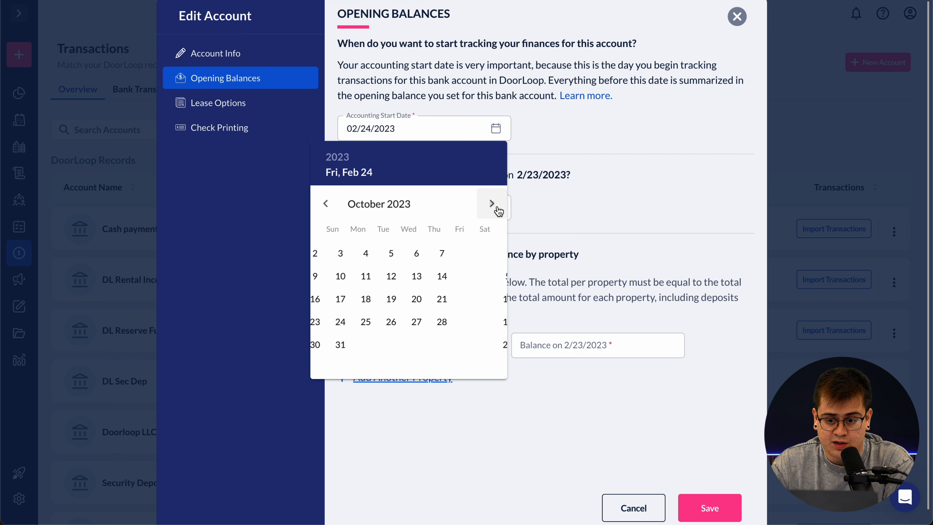
click(492, 203)
click(492, 203)
click(492, 203)
click(491, 203)
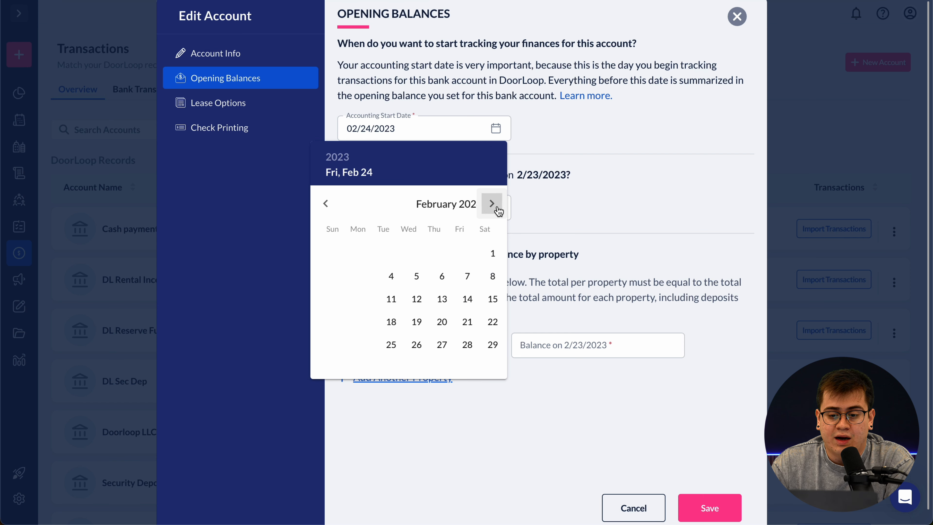
click(491, 203)
click(492, 203)
click(492, 203)
click(491, 203)
click(491, 203)
click(497, 208)
click(497, 208)
click(497, 207)
click(497, 208)
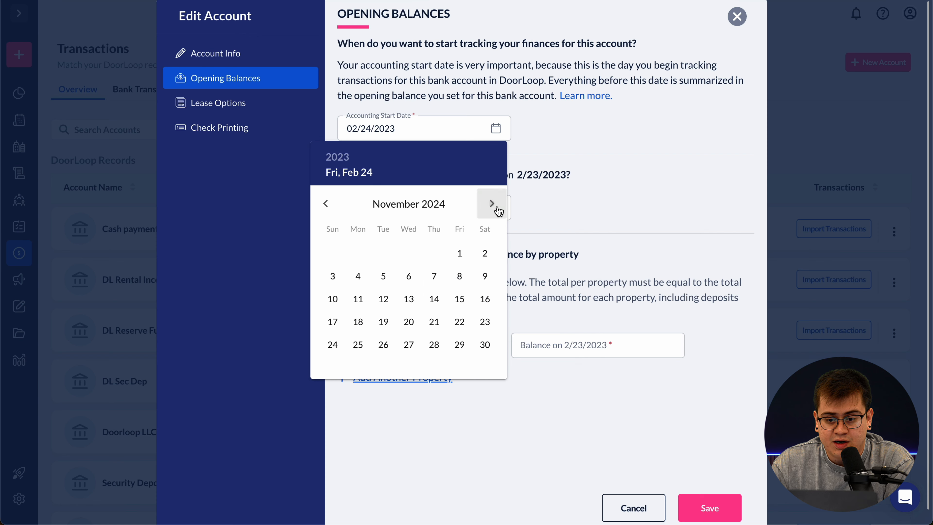
click(497, 208)
click(496, 208)
click(411, 253)
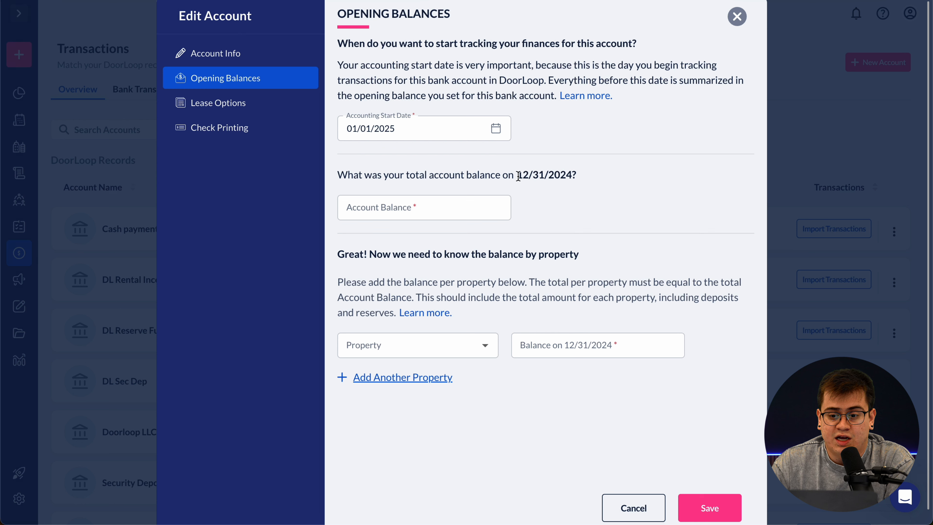
drag(516, 174, 576, 173)
click(584, 173)
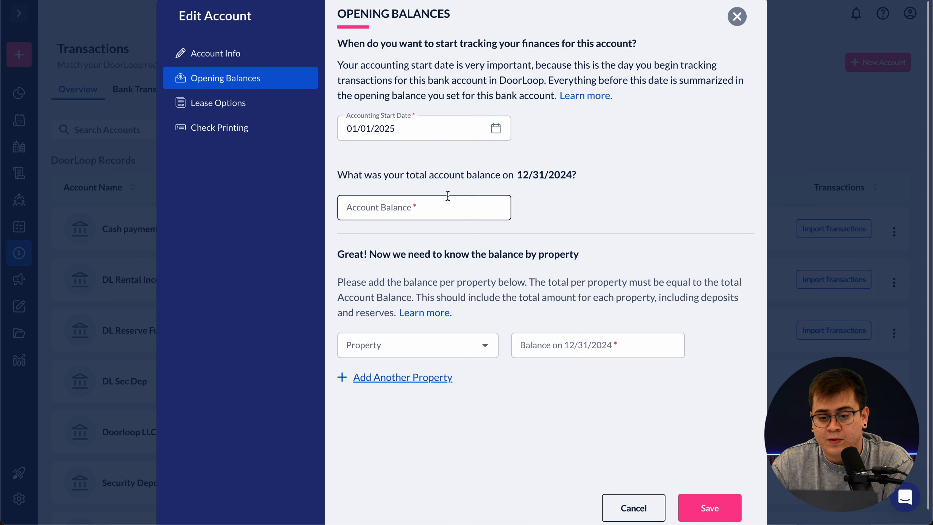
- Enter 40,000 as the account balance as of 12/31/2024
click(430, 208)
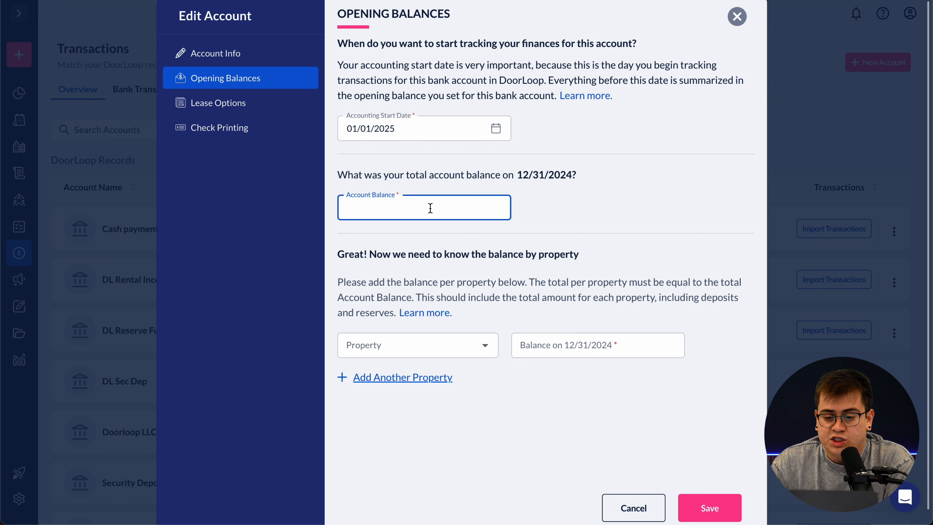
text(4)
text(0,000)
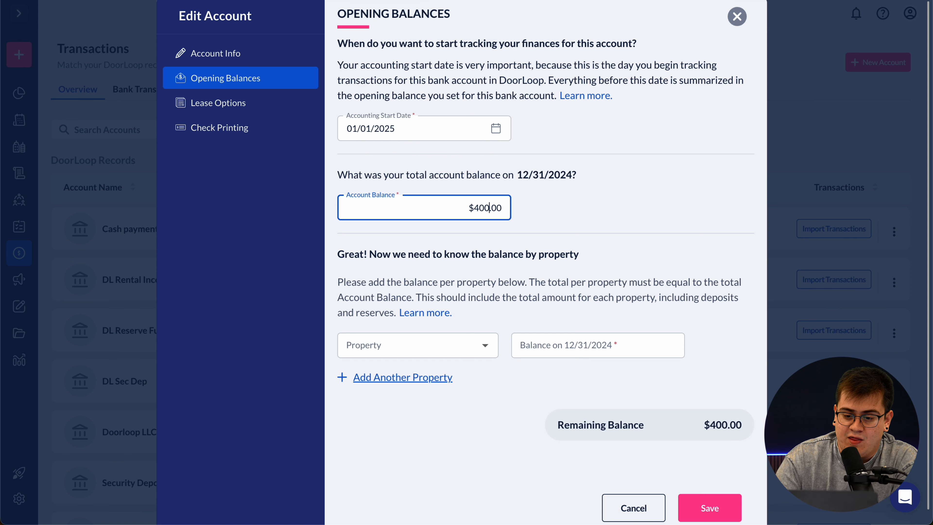
click(501, 232)
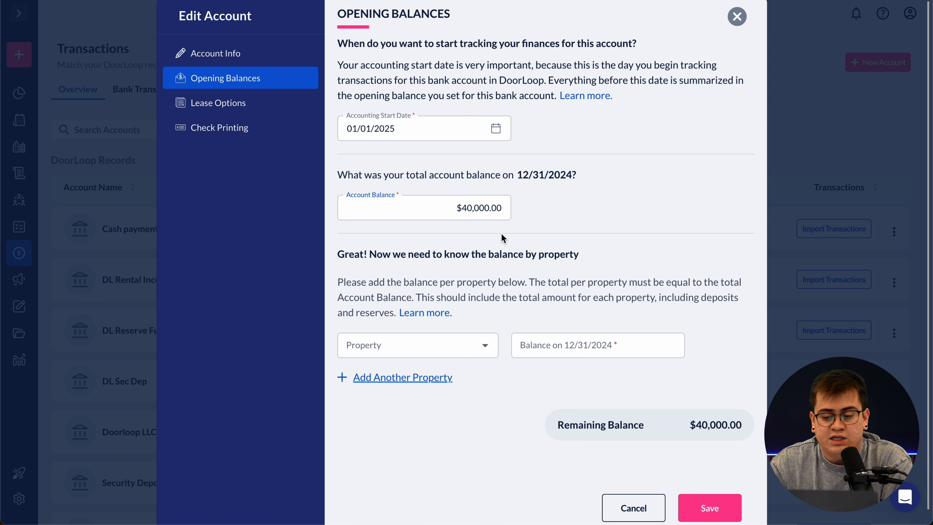
scroll(500, 291, down, 1)
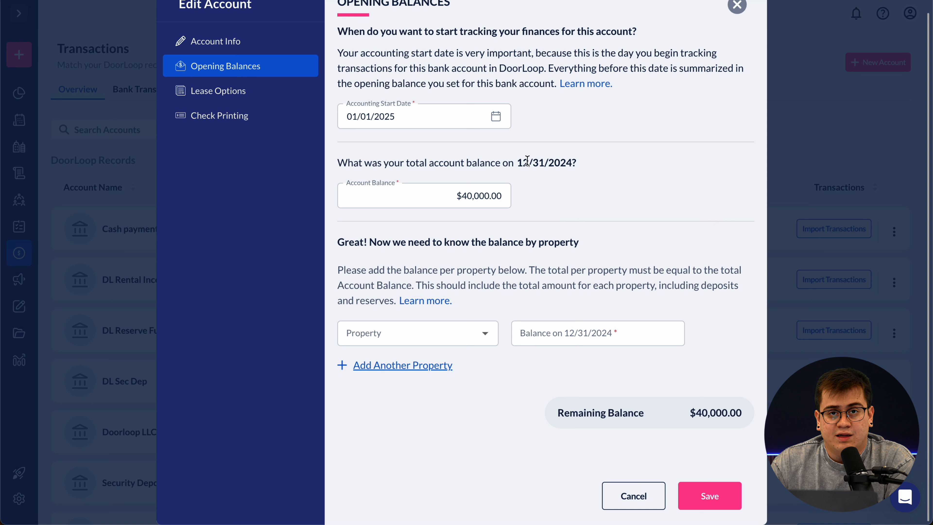
click(457, 192)
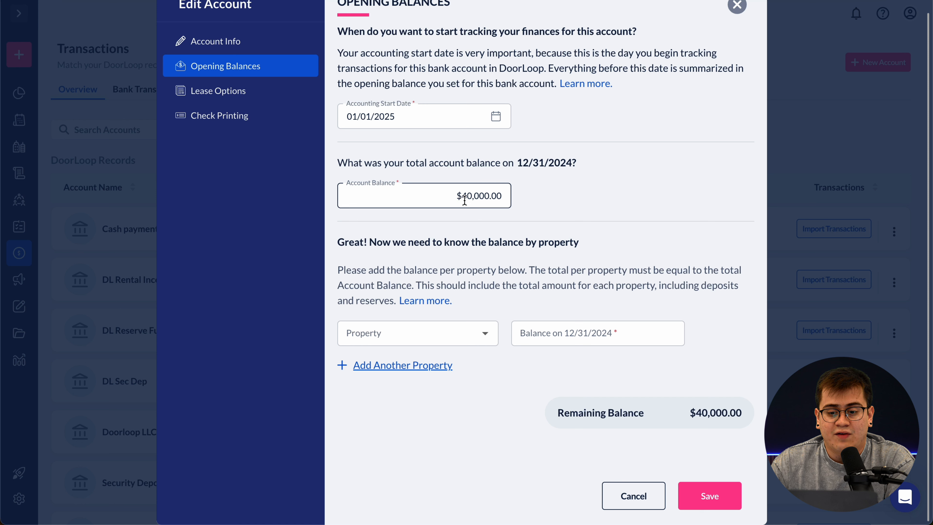
click(452, 199)
drag(452, 199, 500, 197)
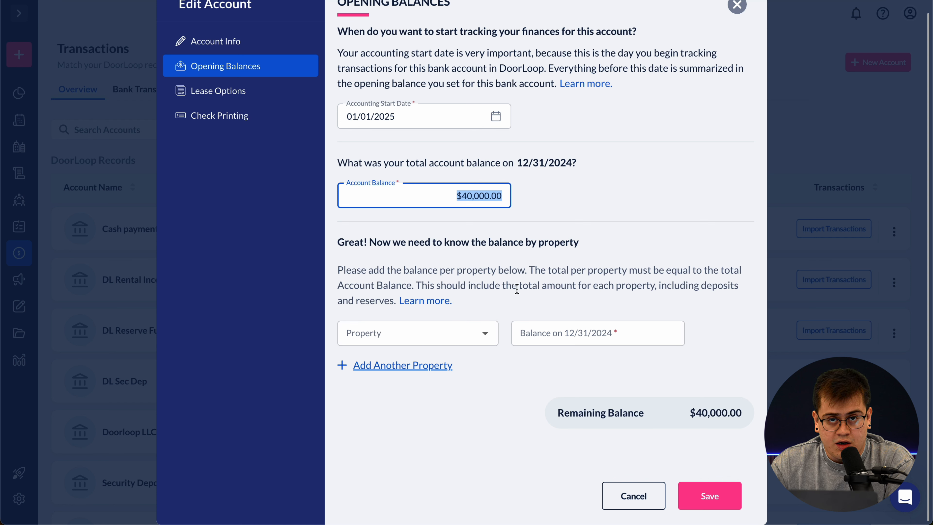
click(516, 258)
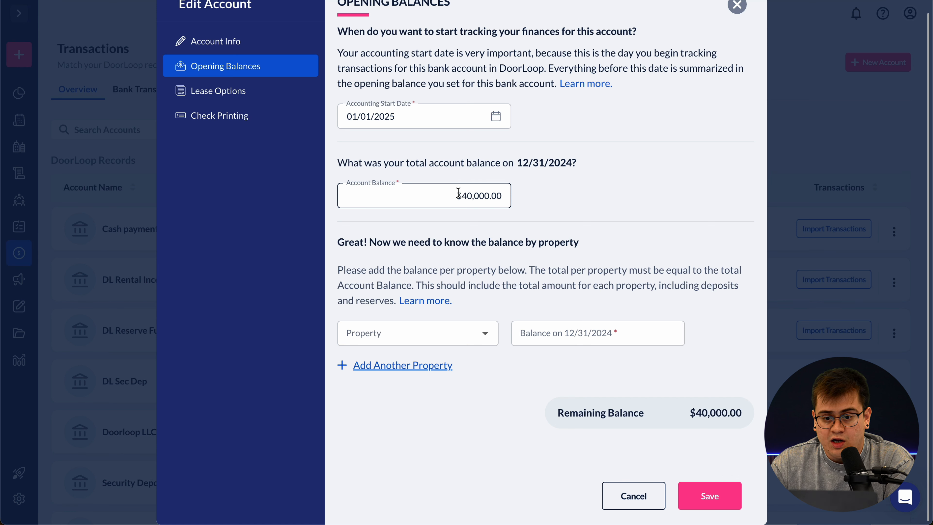
click(485, 333)
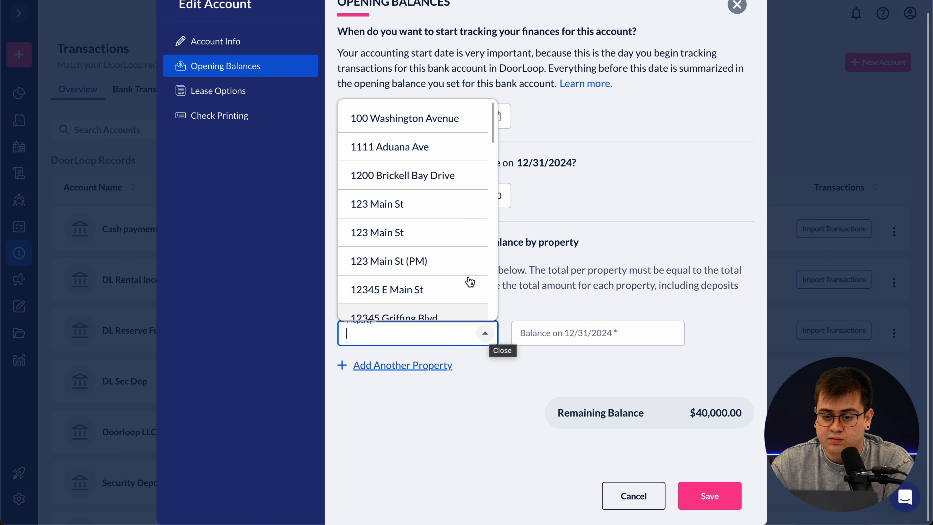
click(433, 132)
click(426, 366)
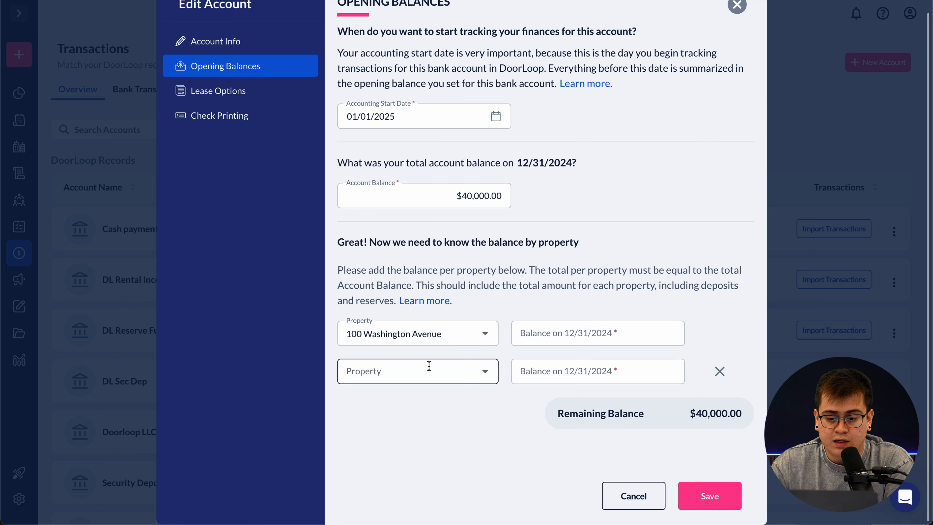
click(479, 375)
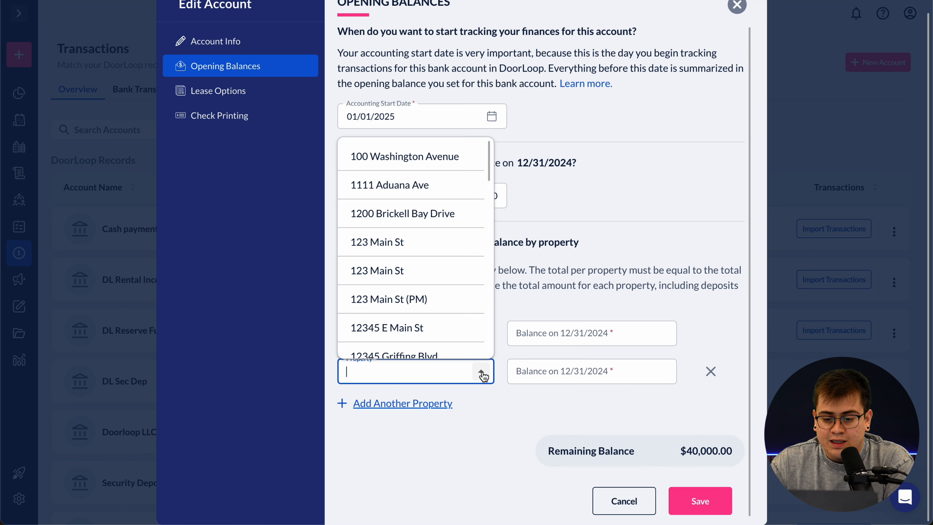
click(442, 191)
click(555, 334)
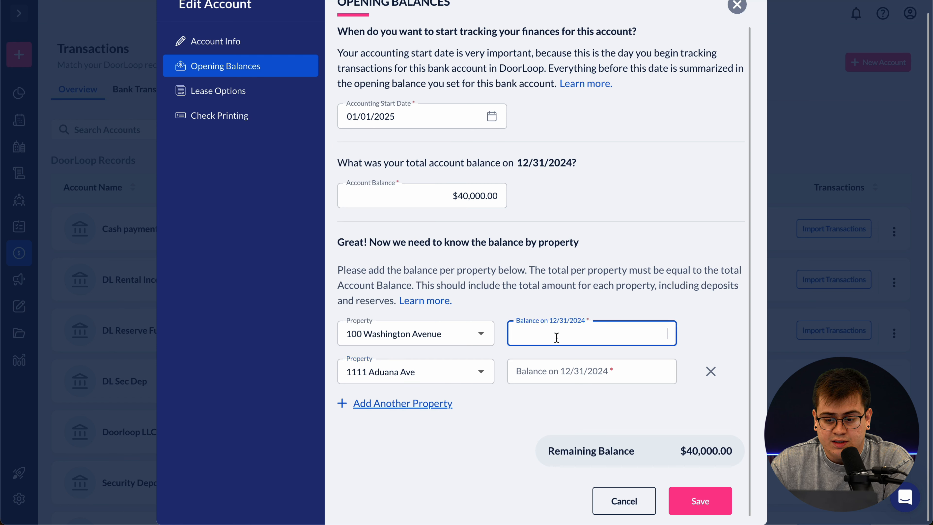
text(5,000)
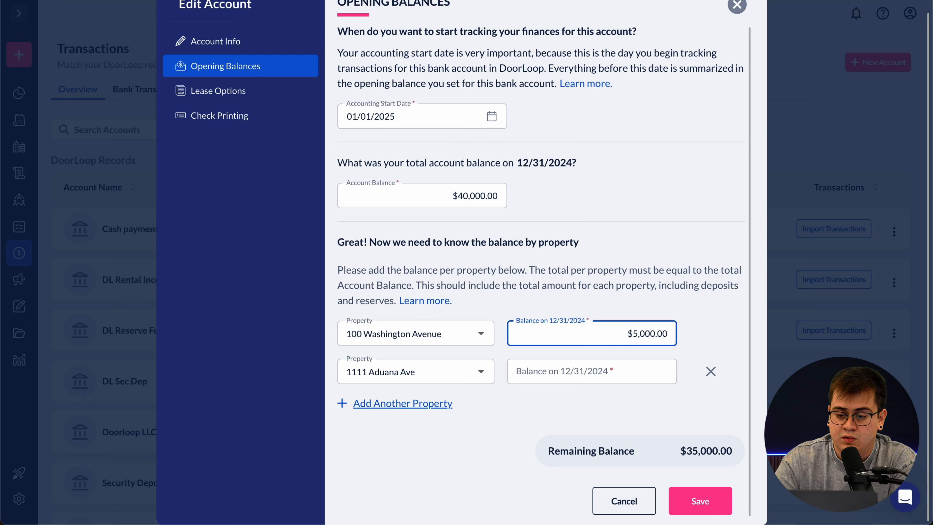
click(600, 375)
text(5,00)
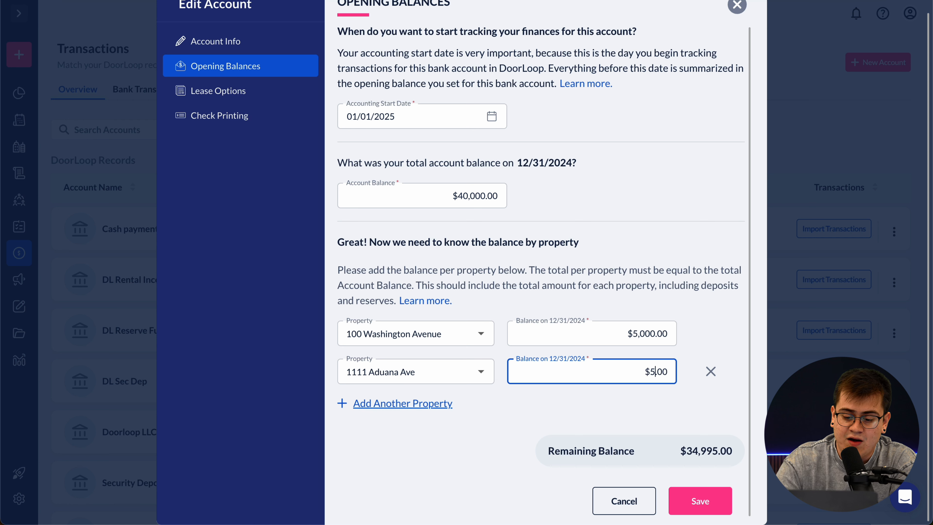
text(0)
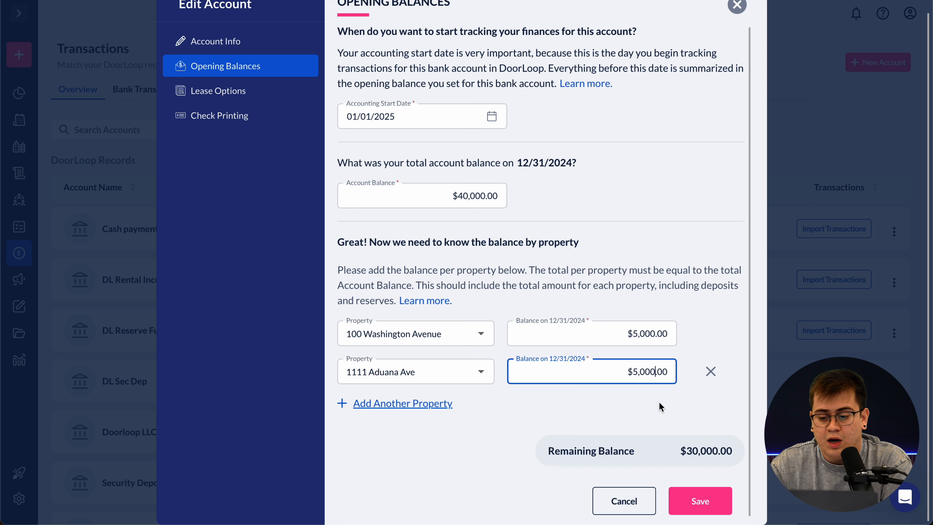
- Compare the $30,000.00 remaining balance against the $40,000.00 total account balance
drag(683, 453, 730, 453)
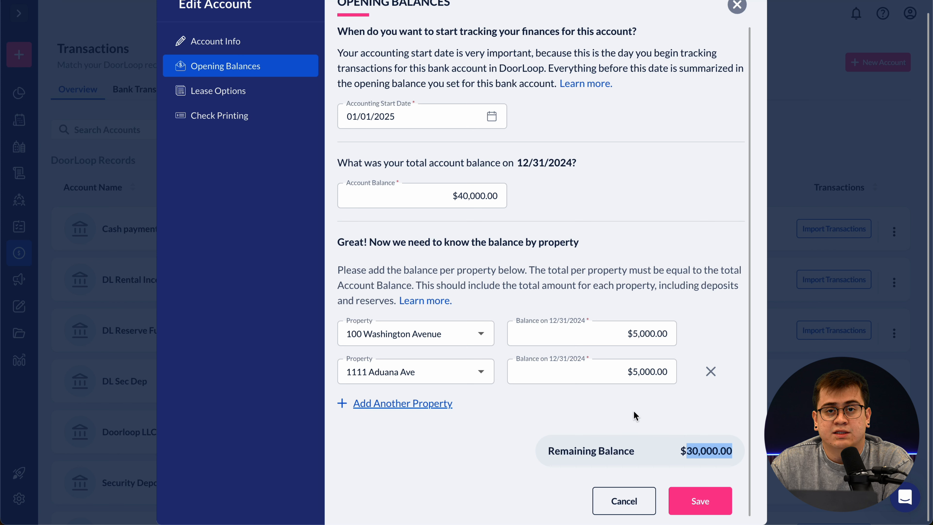
drag(445, 198, 505, 198)
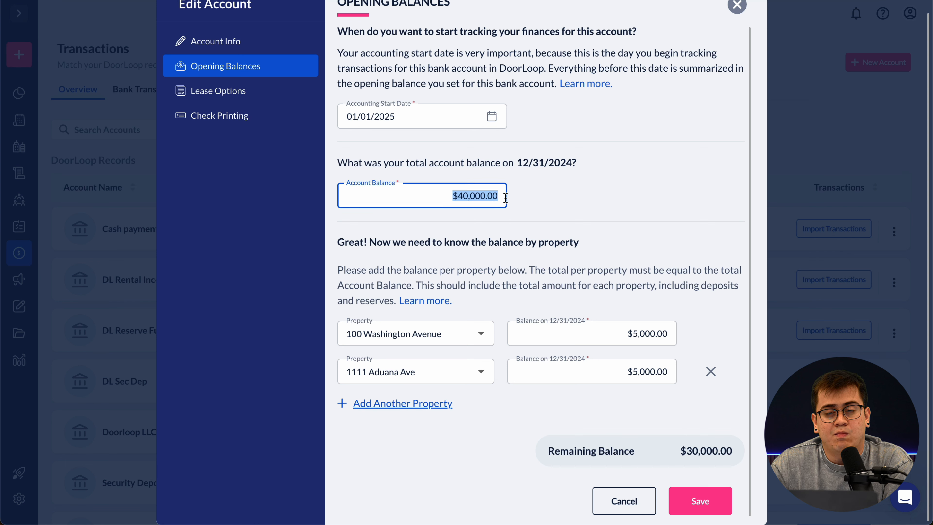
click(537, 206)
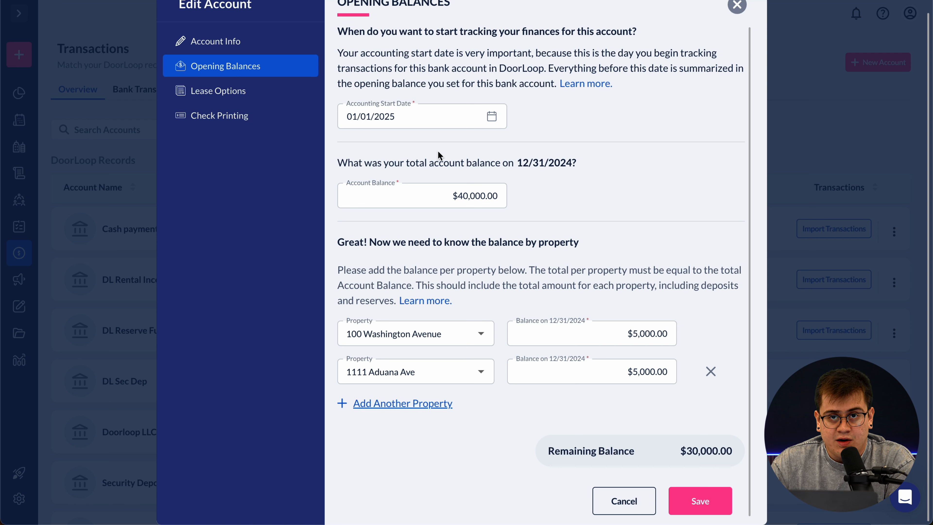
drag(451, 195, 512, 195)
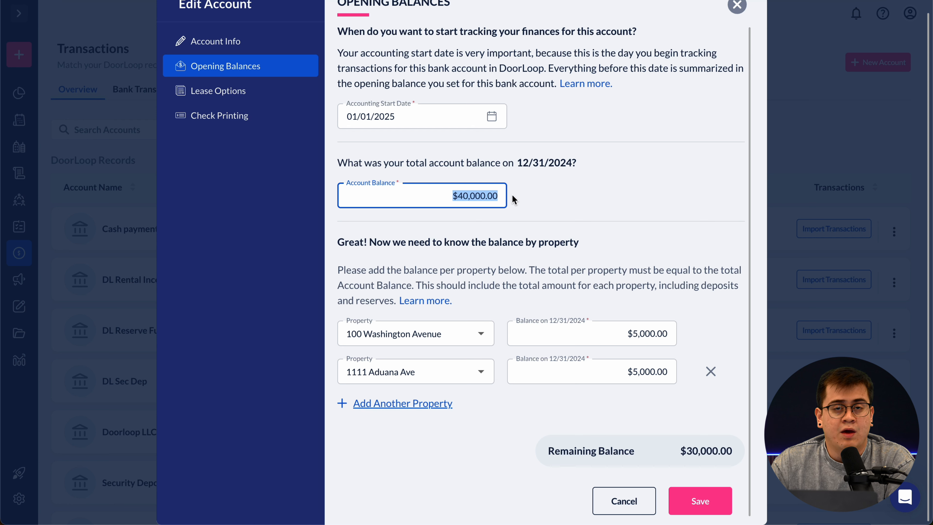
click(455, 195)
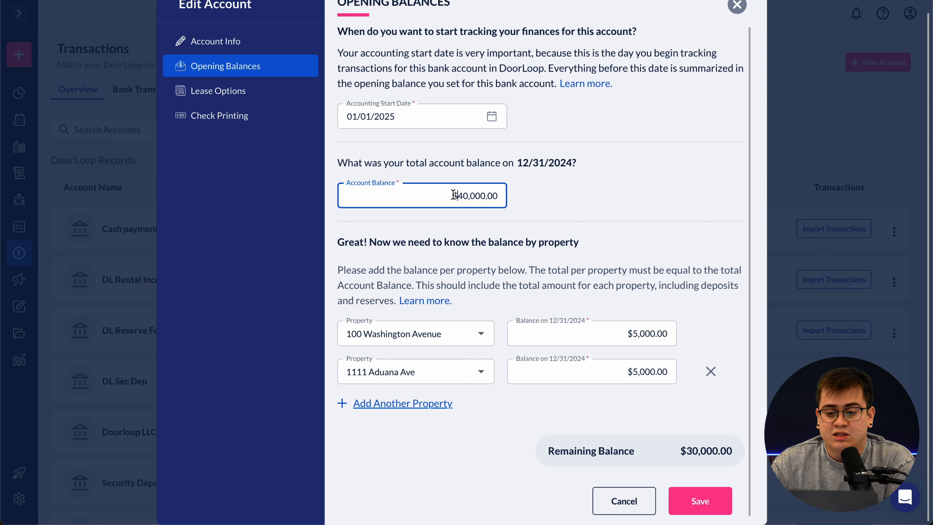
drag(454, 195, 518, 203)
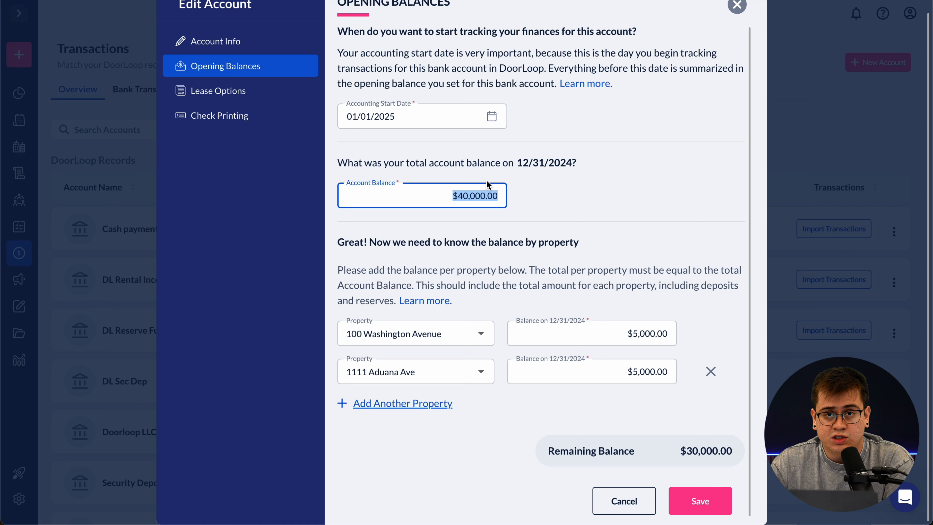
click(457, 197)
drag(452, 198, 504, 199)
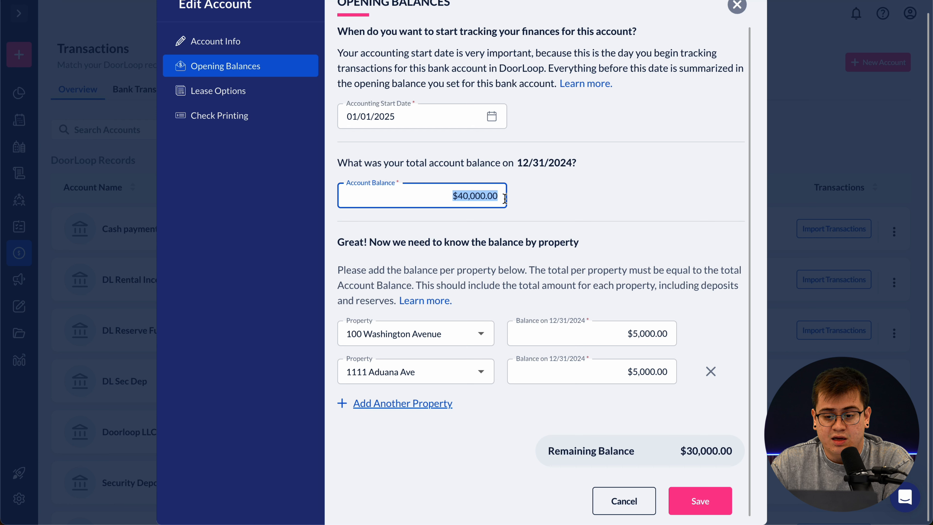
click(537, 195)
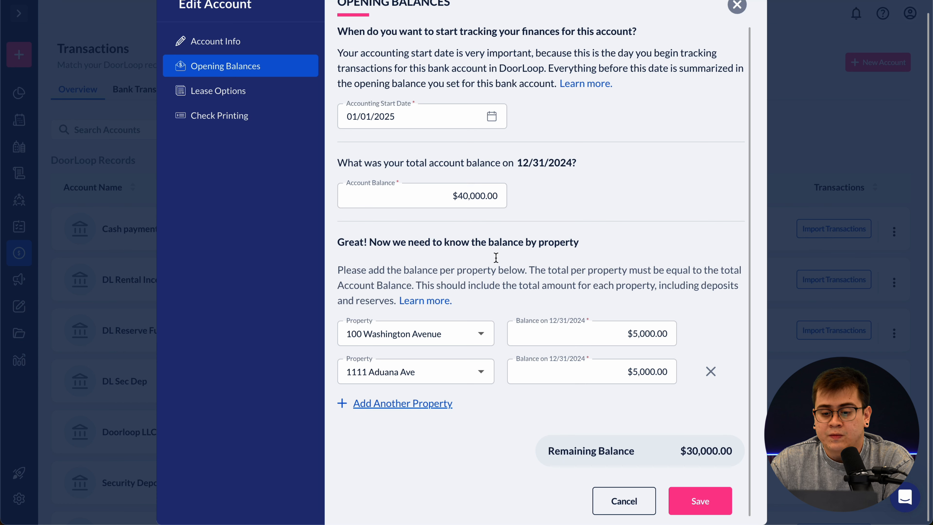
click(429, 402)
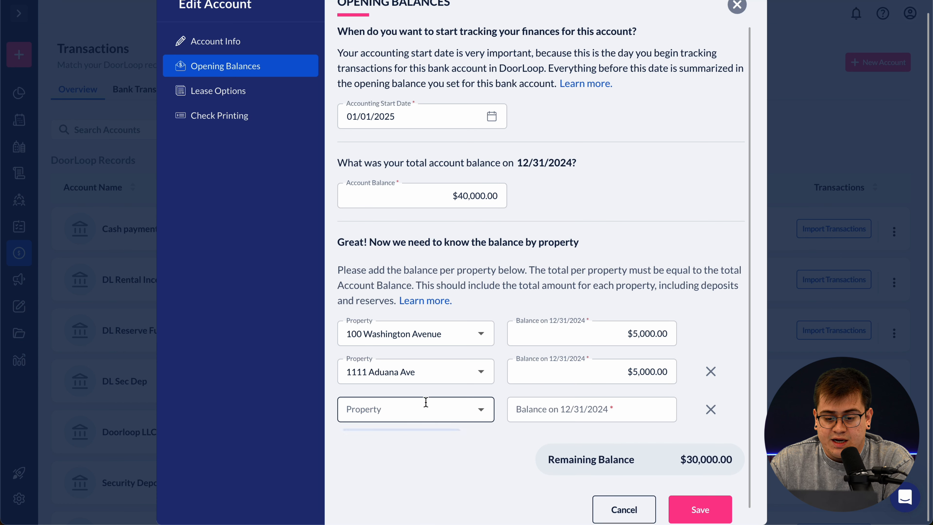
click(427, 405)
click(401, 248)
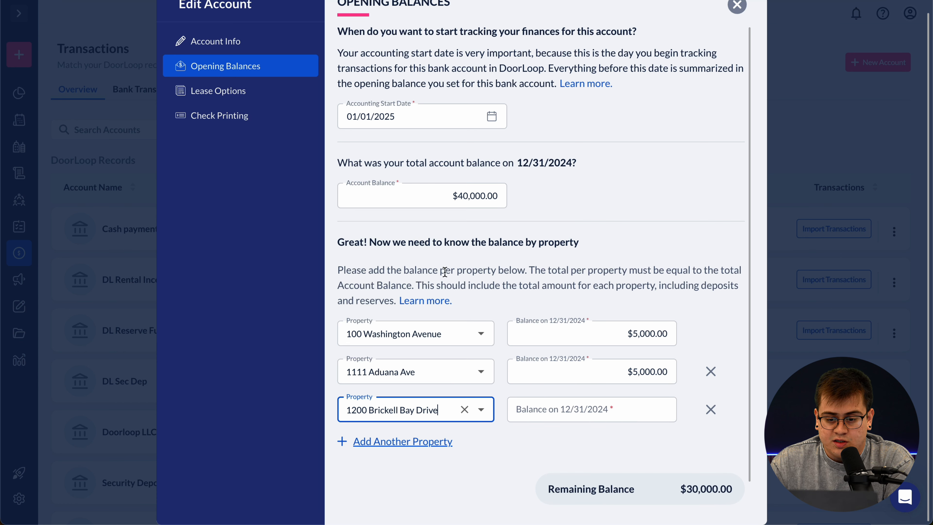
click(580, 409)
text(300000.00)
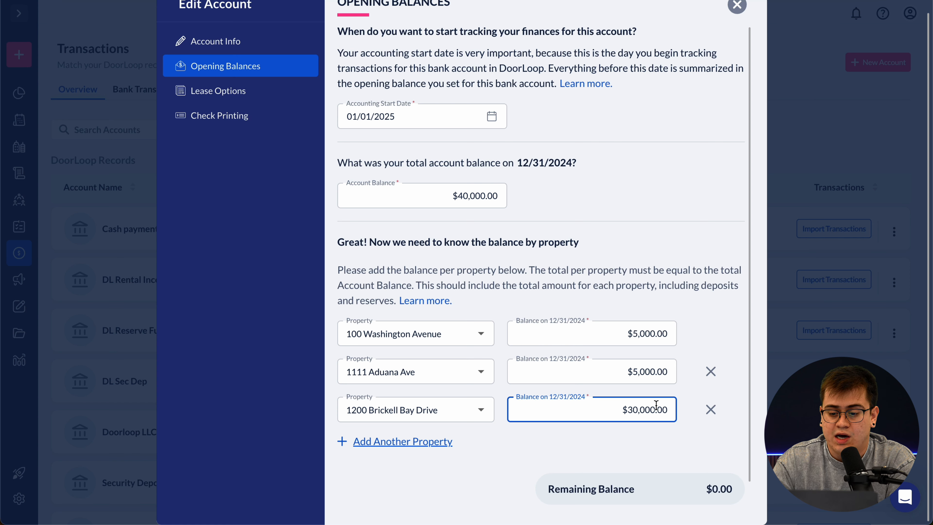
scroll(698, 408, down, 2)
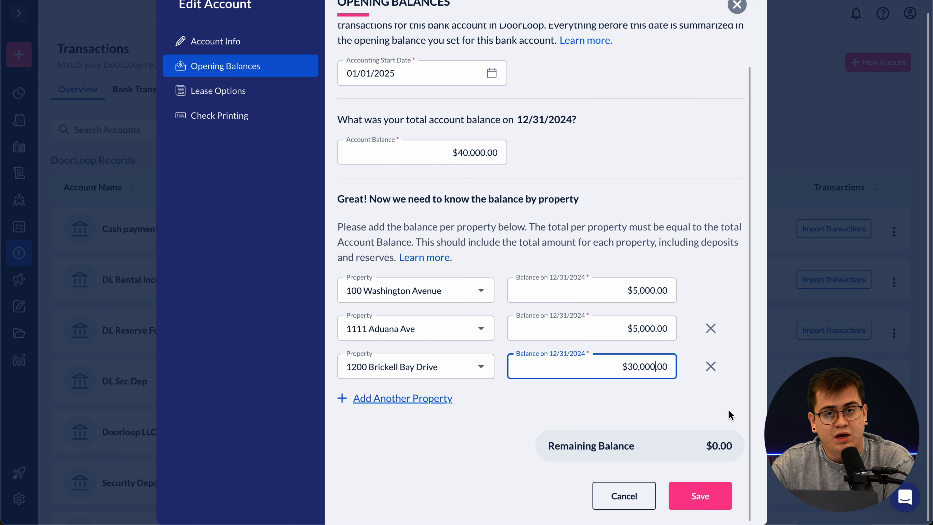
click(715, 499)
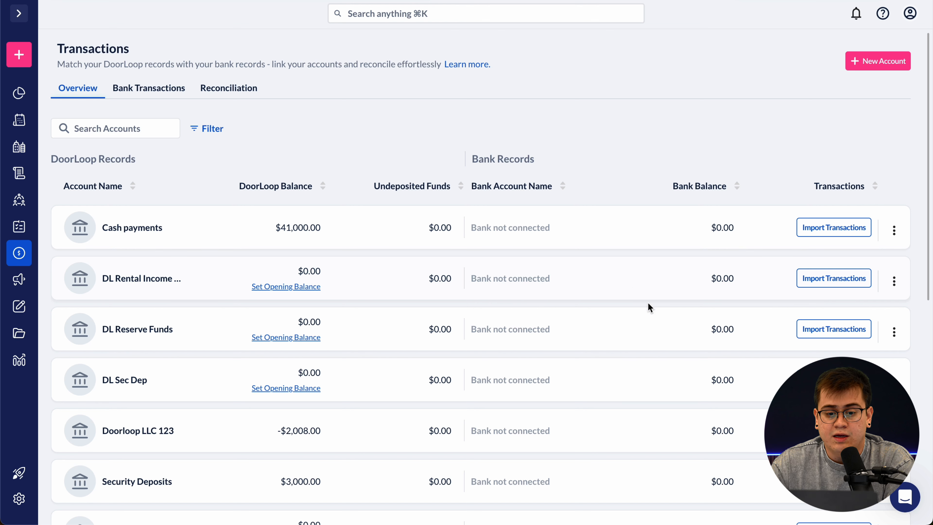
- Open the recorded opening-balance deposit of the Cash payments account from Edit Account
click(894, 230)
click(818, 291)
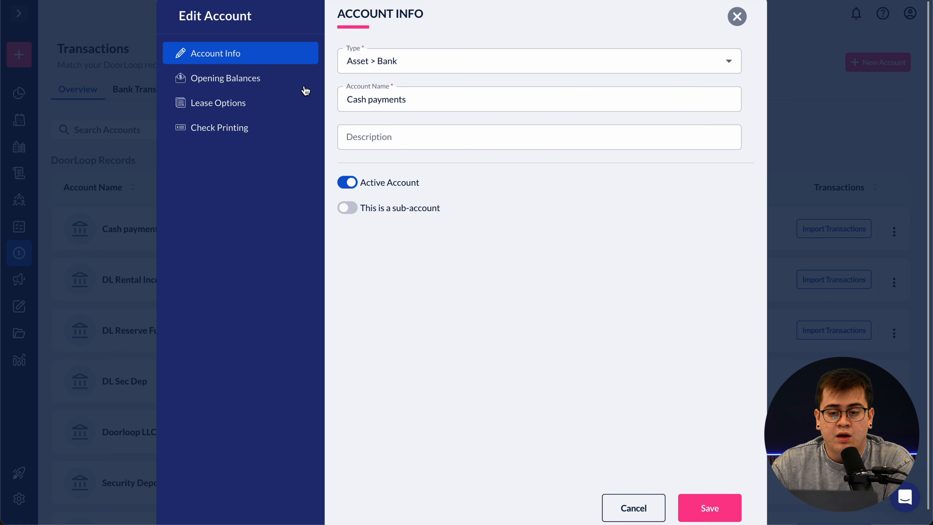
click(260, 82)
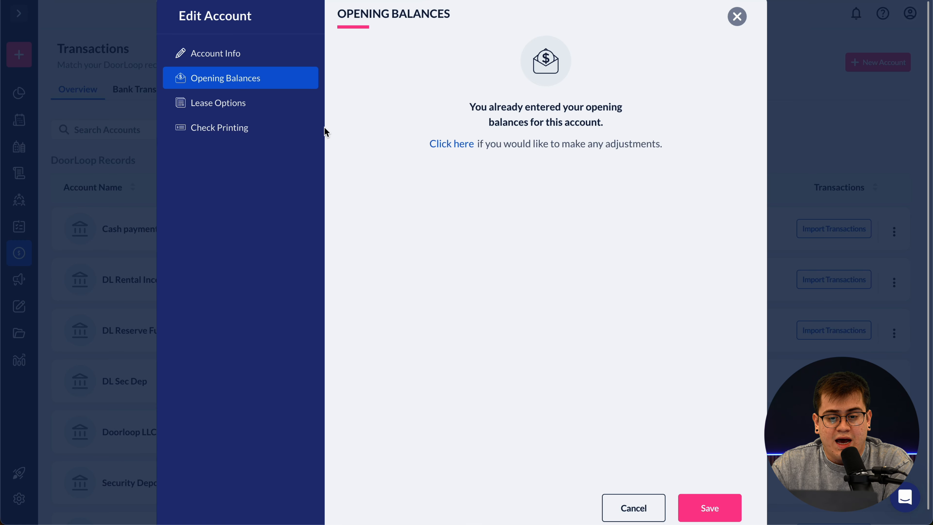
click(462, 145)
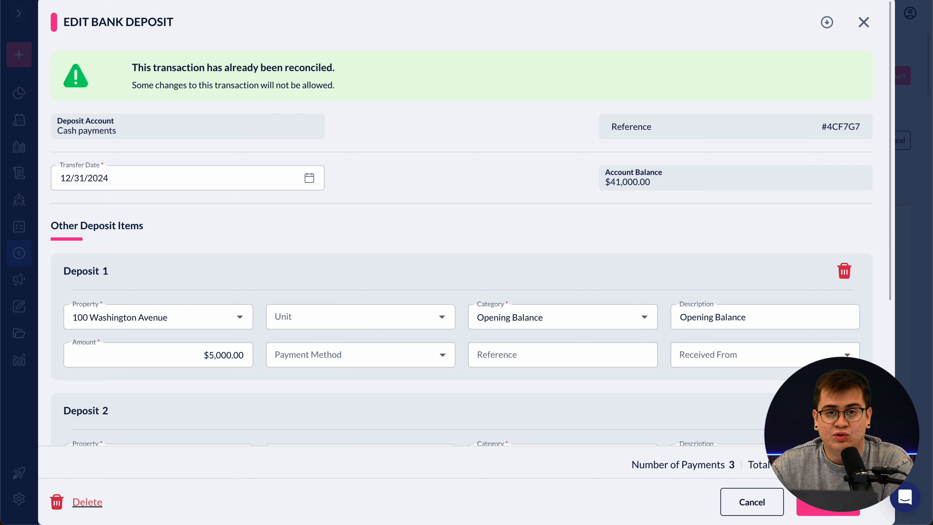
- Scroll through the Edit Bank Deposit lines, adding a fourth deposit line
scroll(313, 296, down, 2)
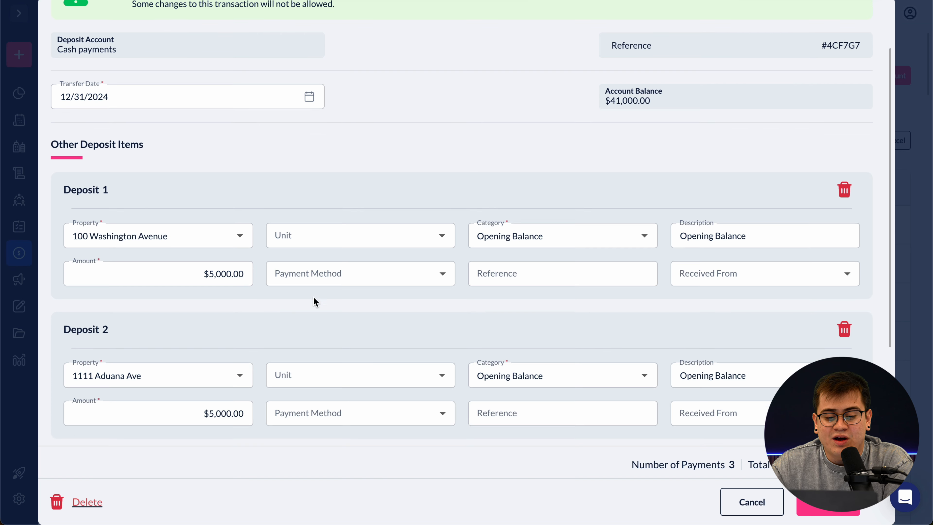
scroll(225, 267, down, 2)
scroll(225, 359, down, 3)
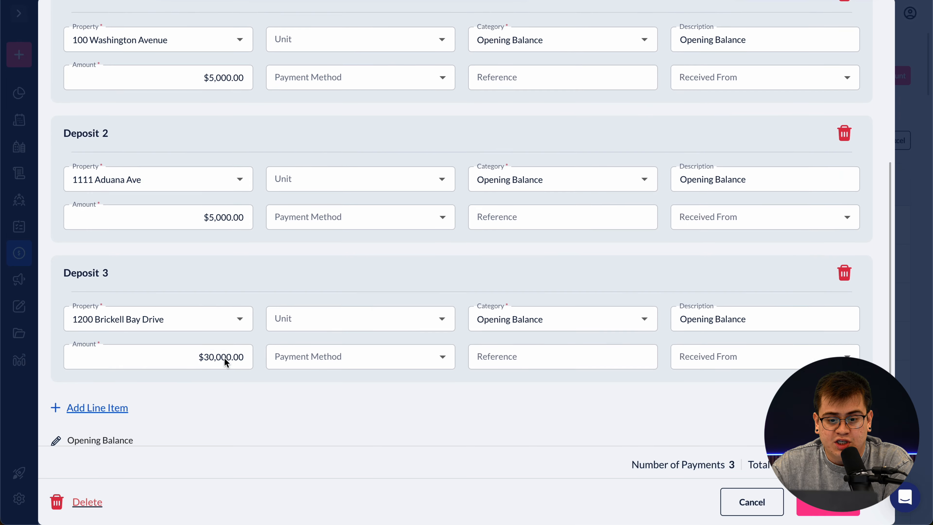
scroll(224, 358, down, 1)
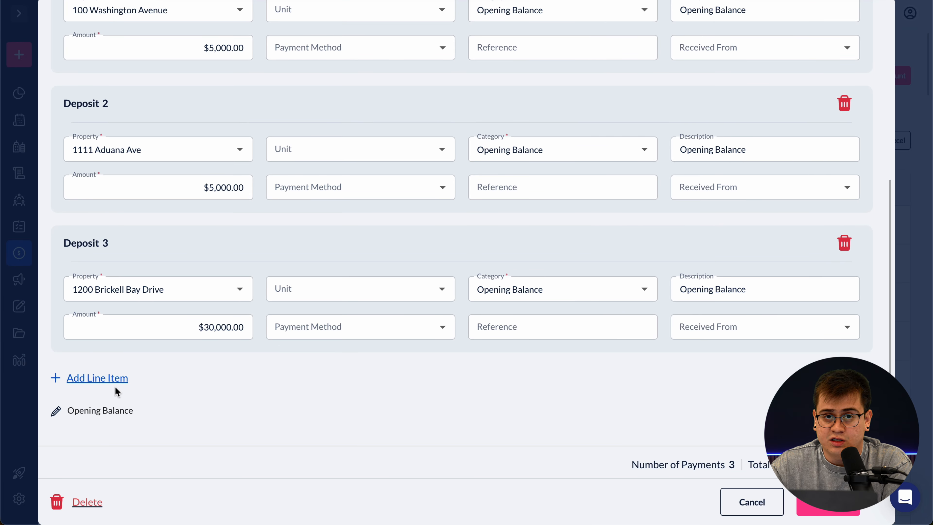
click(109, 379)
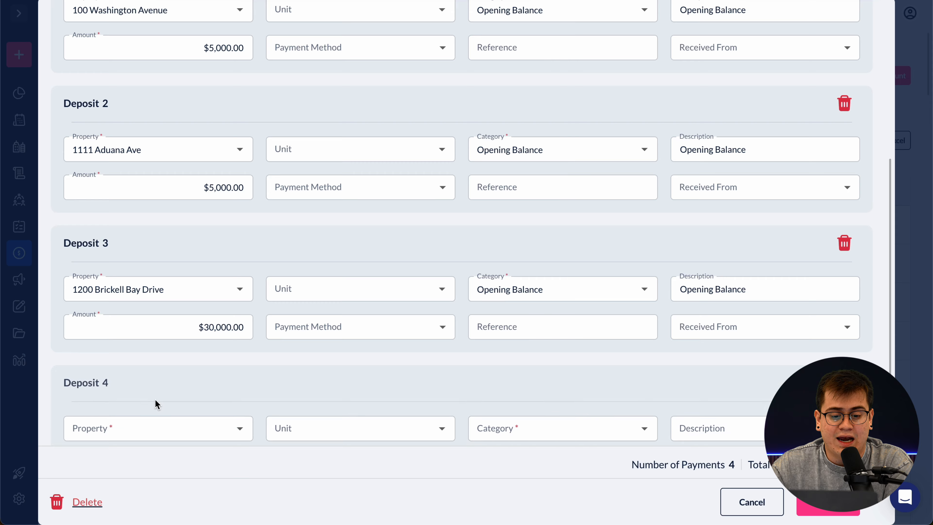
scroll(155, 397, down, 2)
scroll(162, 320, up, 3)
scroll(163, 320, up, 1)
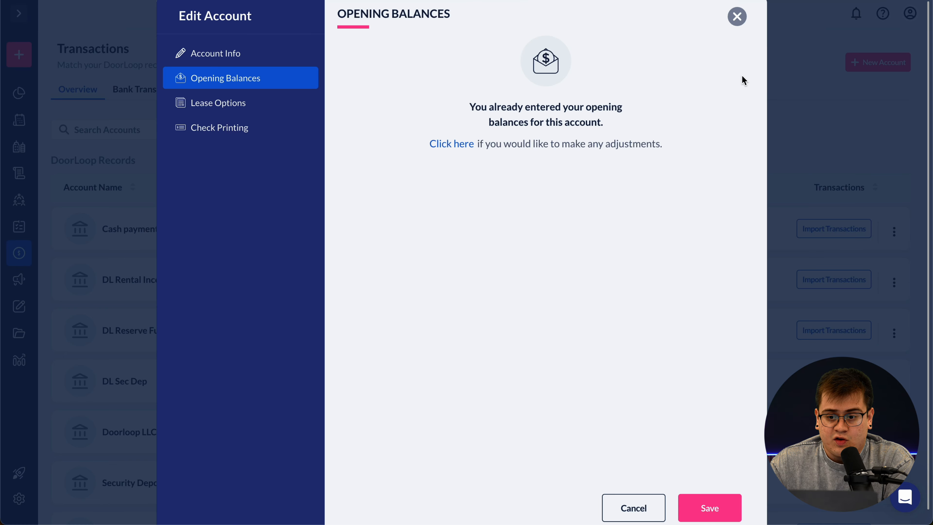
- Close the Edit Account dialog and bring up the Create New menu
click(737, 16)
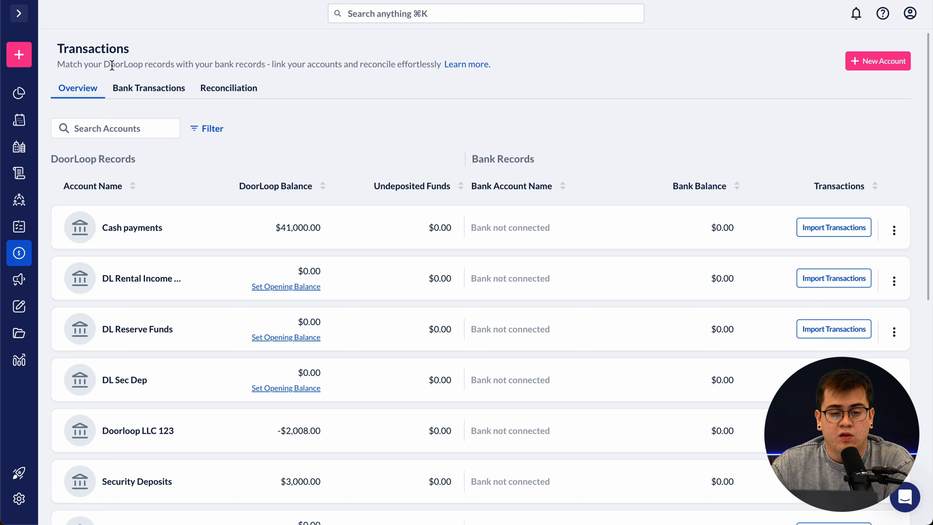
mouse_move(26, 60)
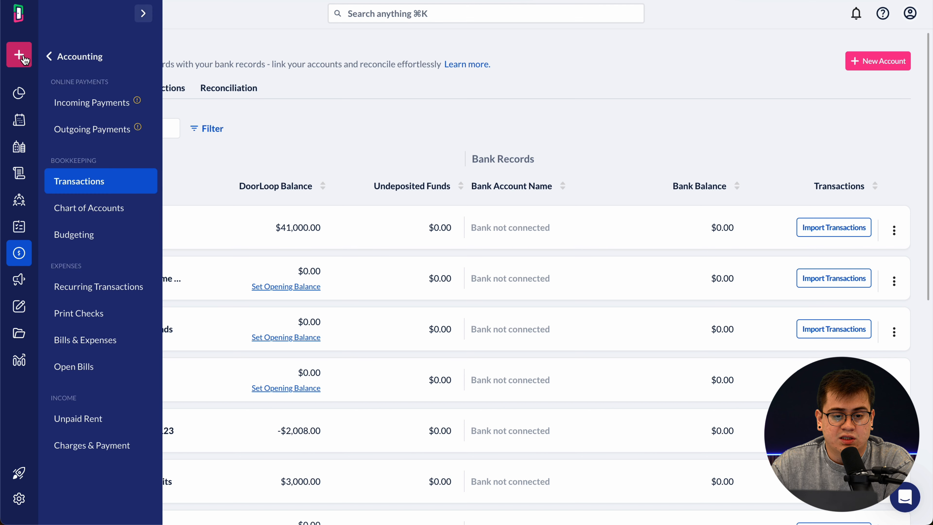
click(55, 59)
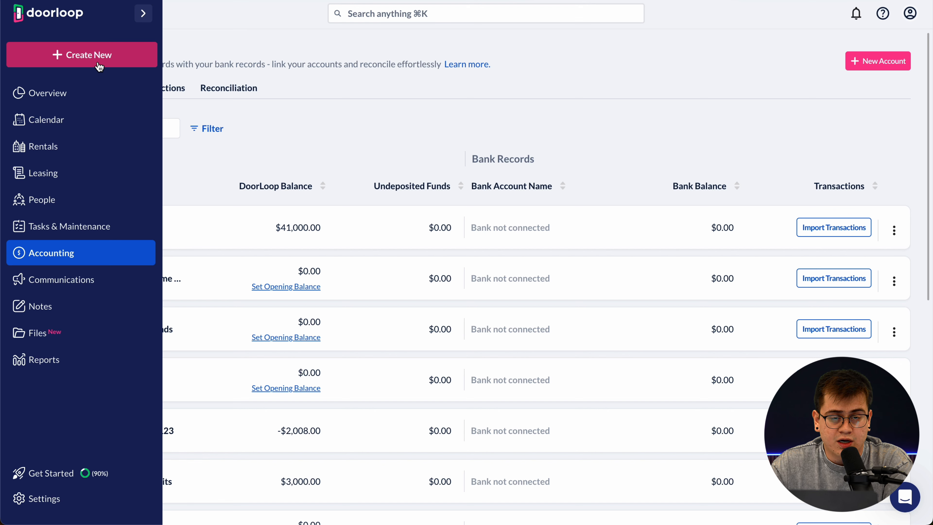
click(97, 62)
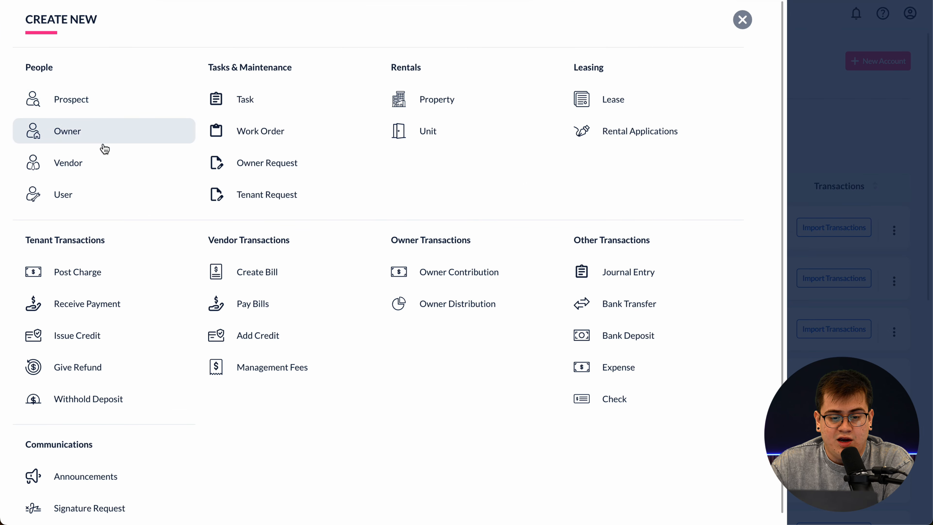
- Create a vendor with company name 'DoorLoop Property Management' and save it
click(98, 167)
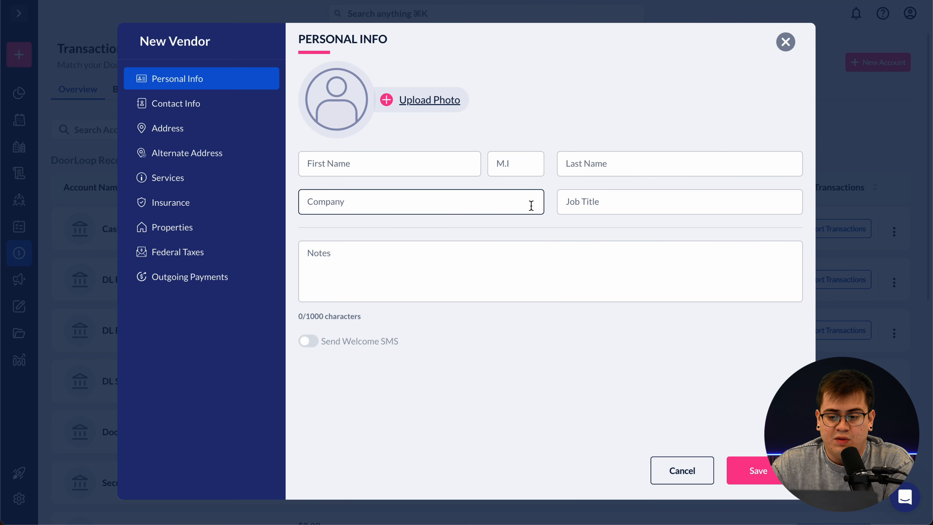
click(491, 201)
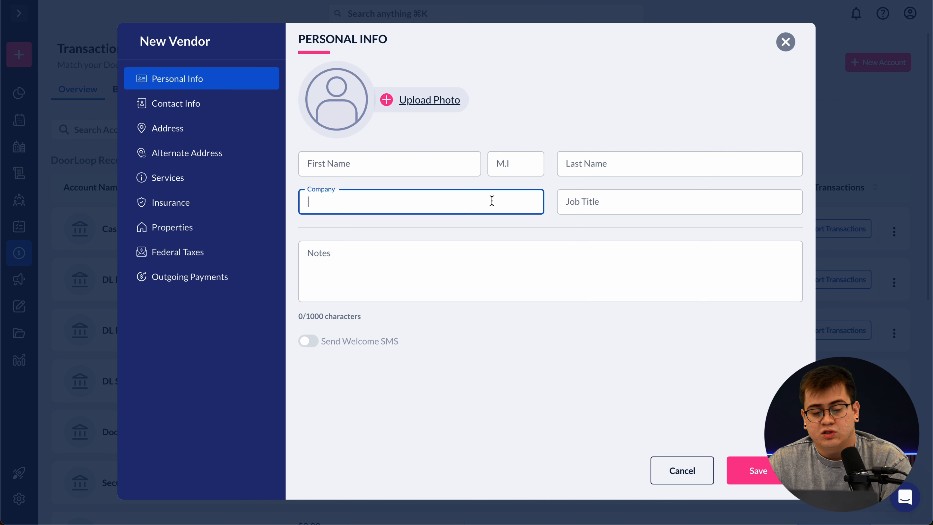
text(DoorL)
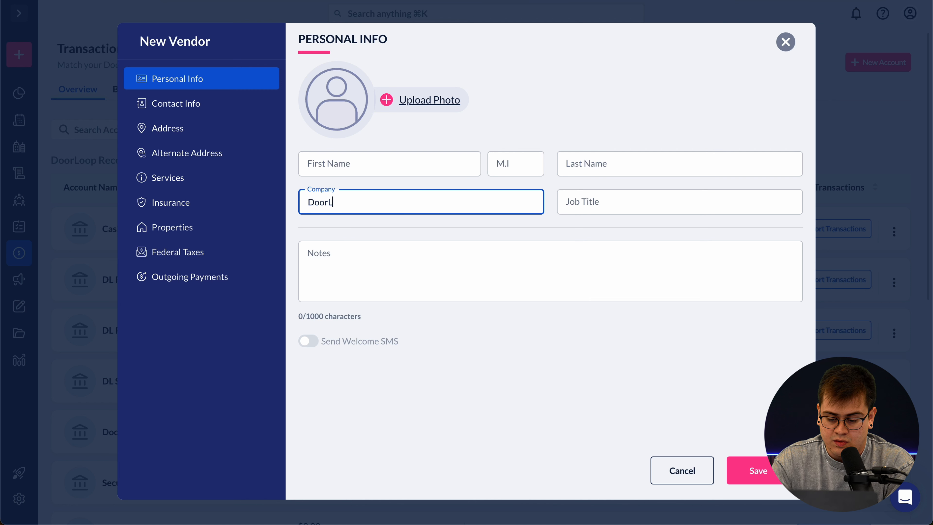
text(oop P)
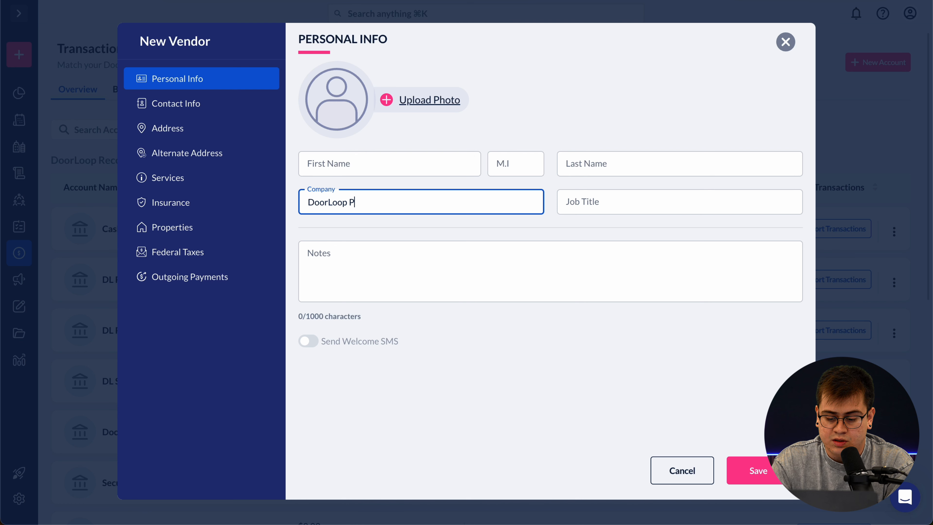
text(roperty Man)
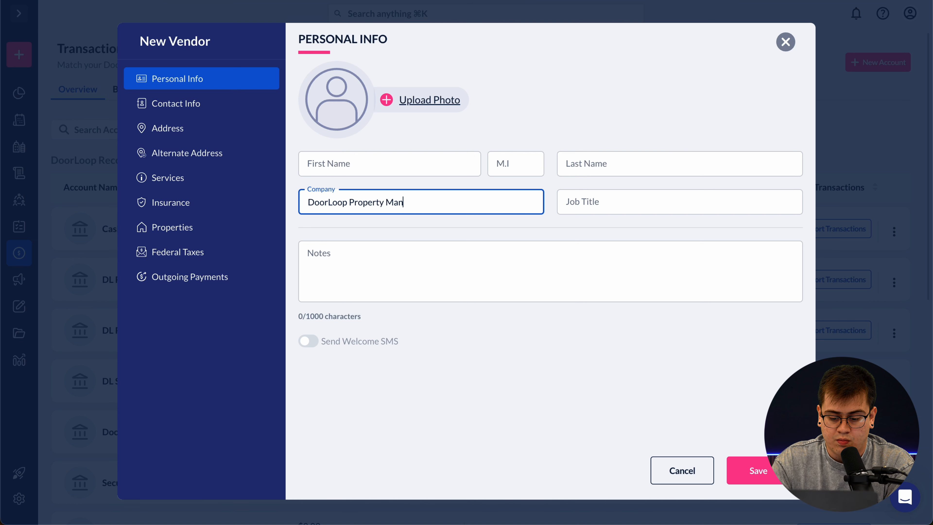
text(agement)
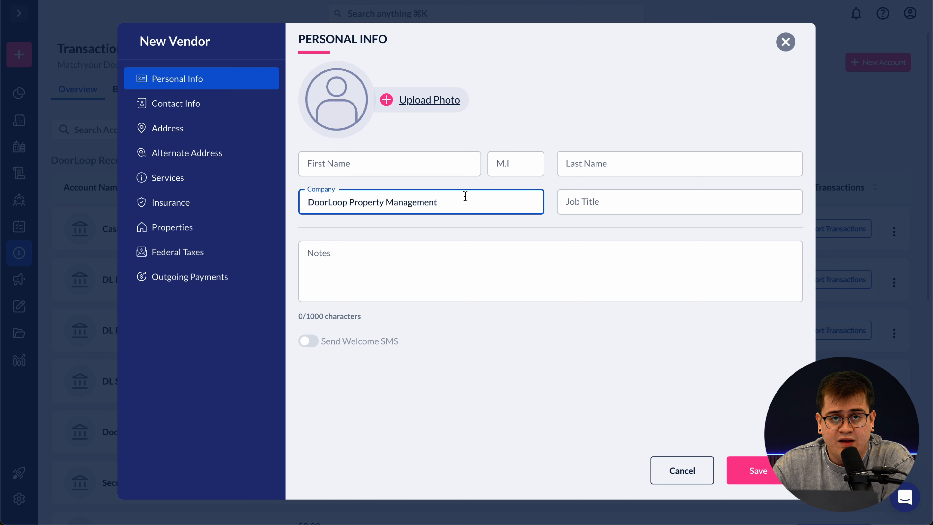
shift+click(326, 206)
click(416, 202)
click(416, 172)
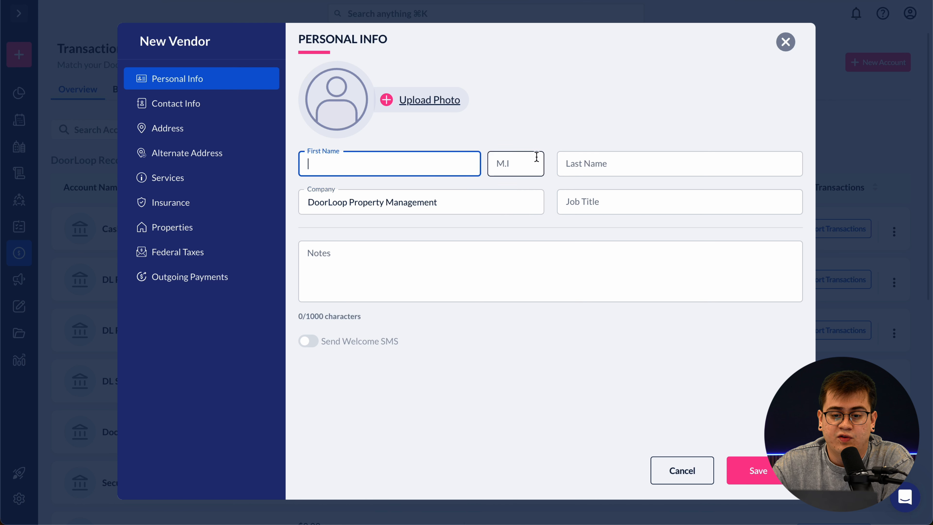
click(552, 160)
click(563, 164)
click(436, 194)
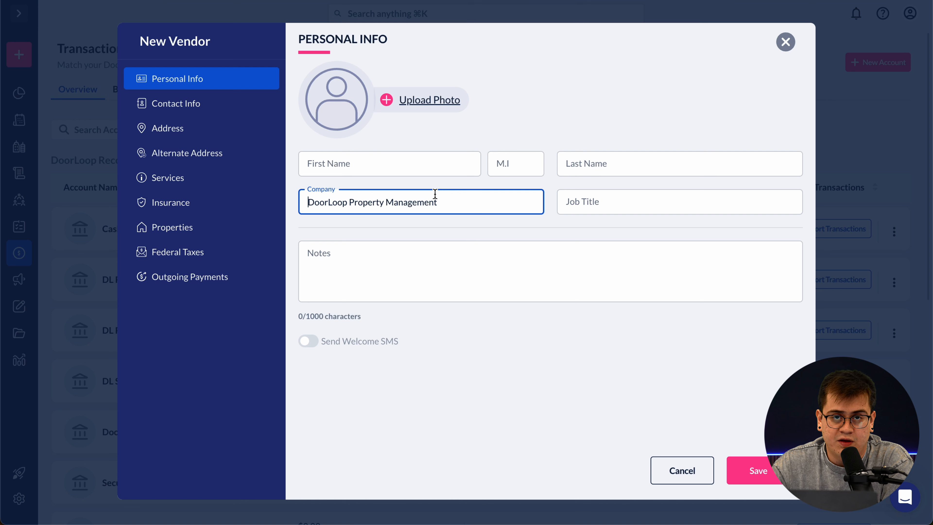
click(476, 225)
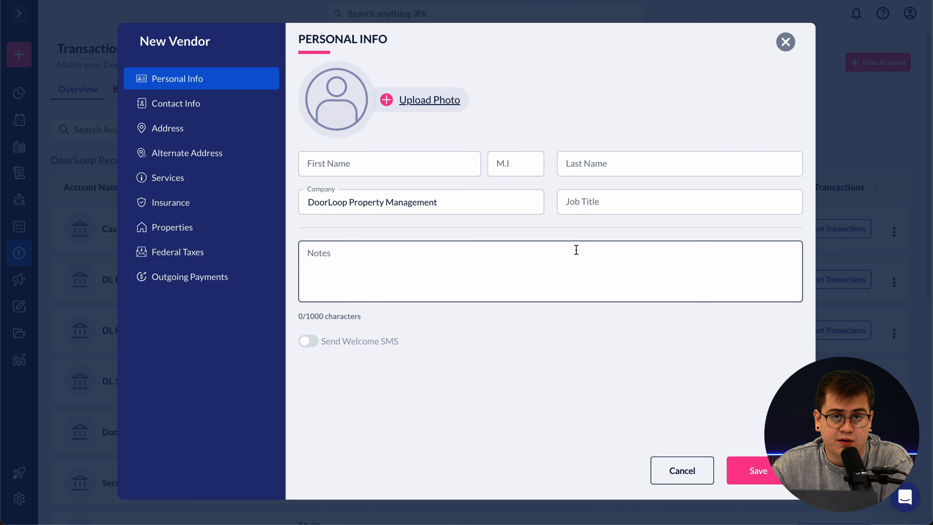
click(758, 470)
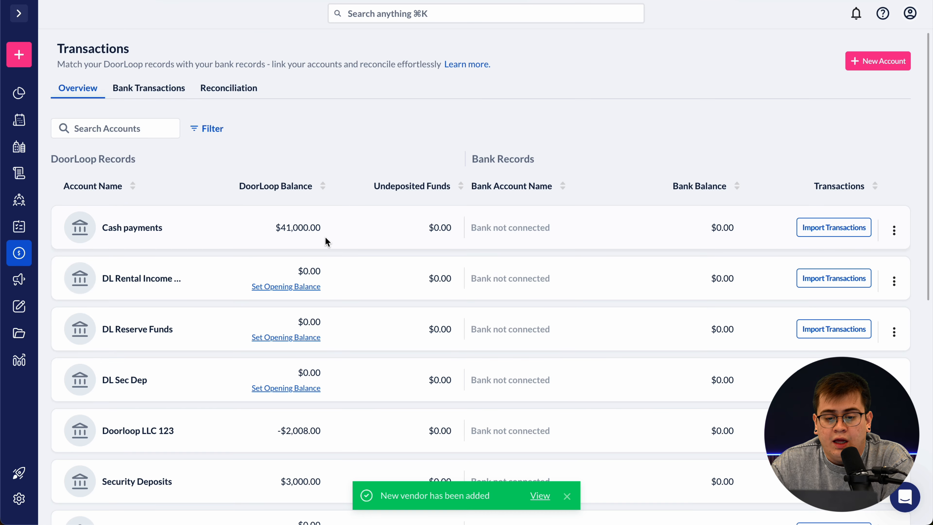
- Go to Settings and scroll down to the Property Settings section
mouse_move(17, 147)
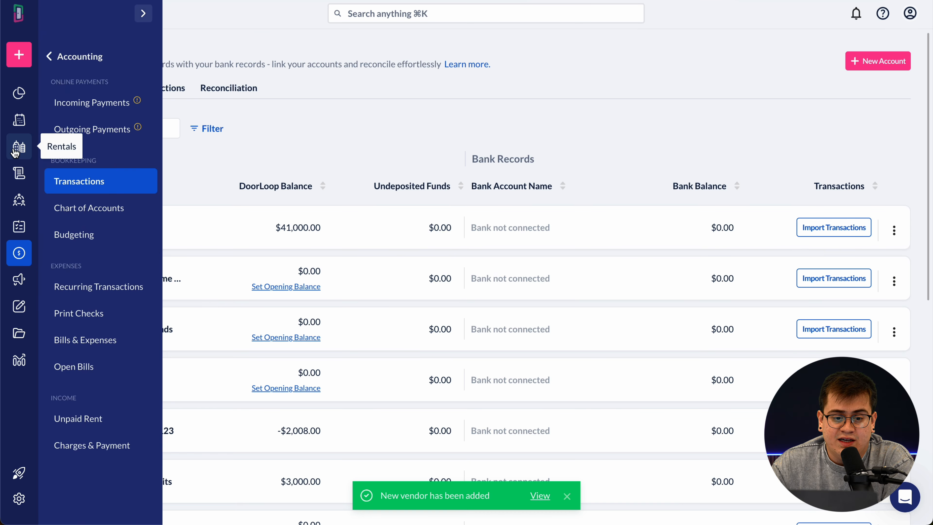
click(52, 64)
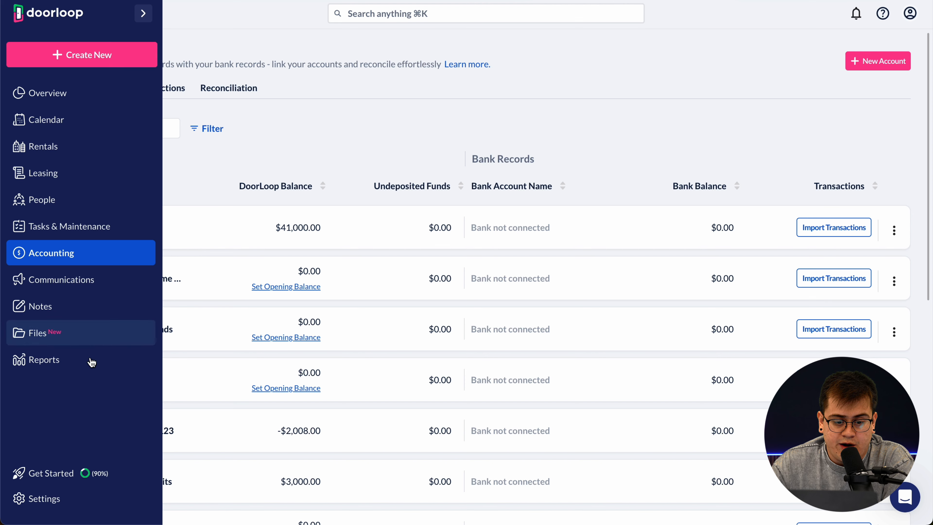
click(85, 509)
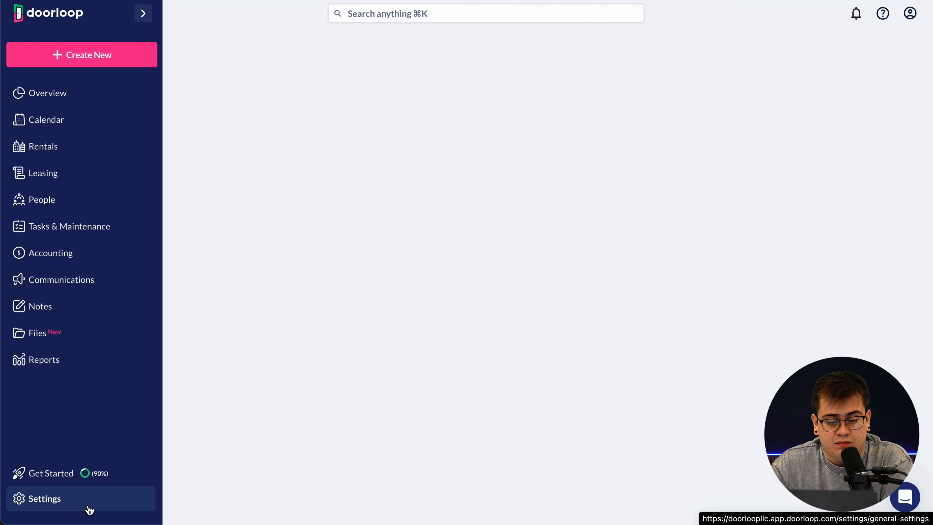
scroll(470, 406, down, 5)
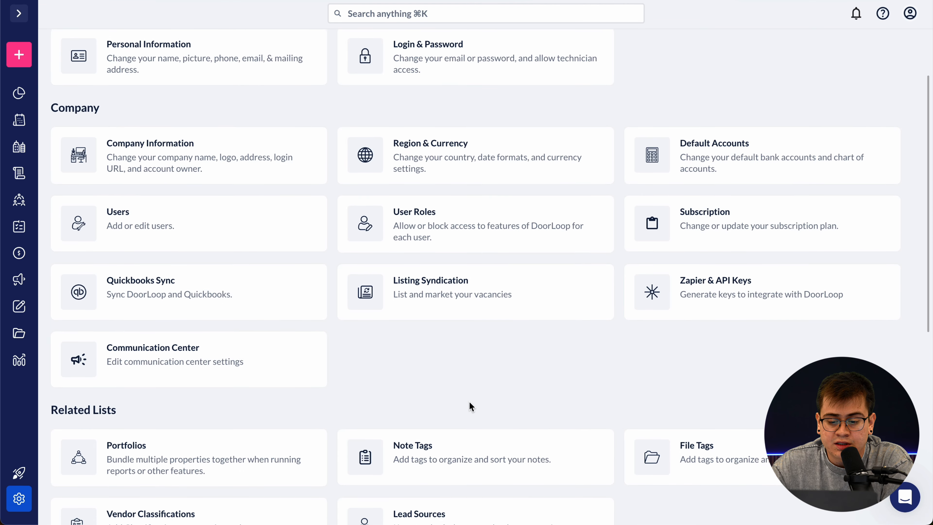
scroll(470, 406, down, 6)
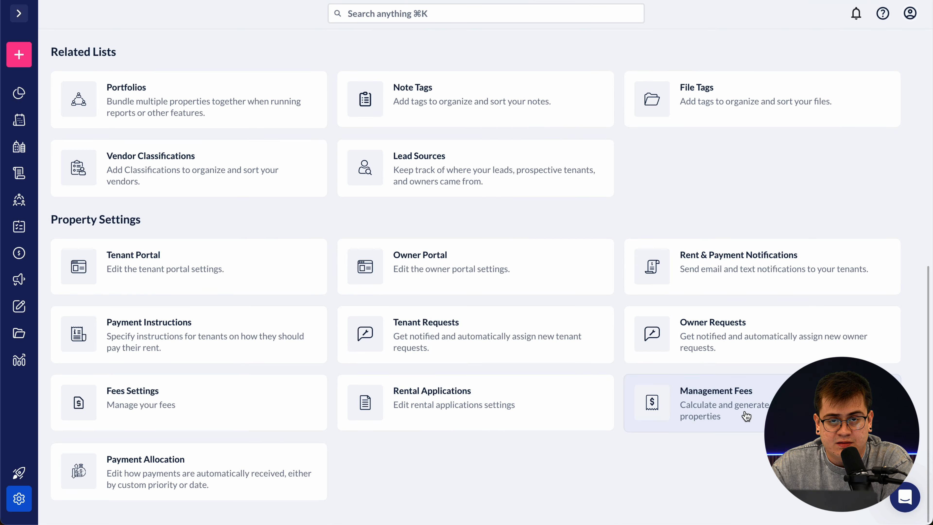
- In the Management Fees settings, delete the $500 flat fee and the Late Fees payout category
click(766, 416)
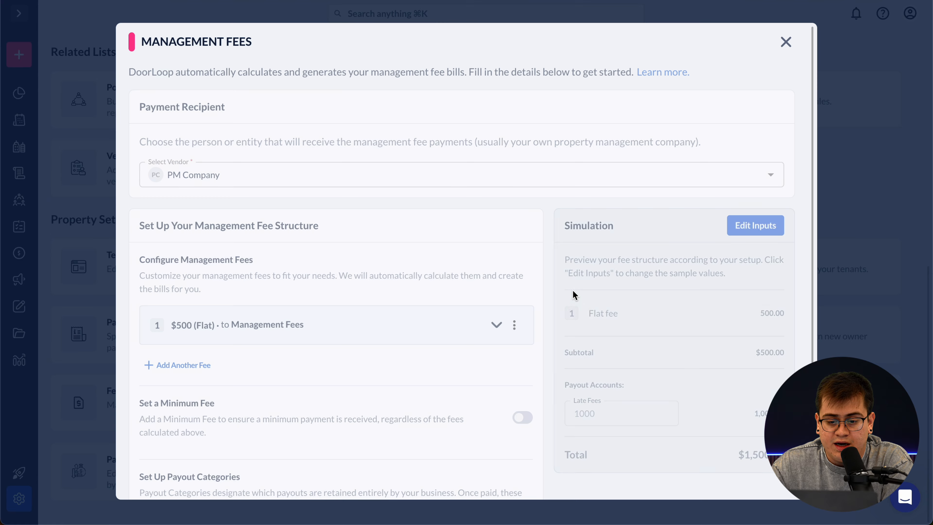
click(514, 325)
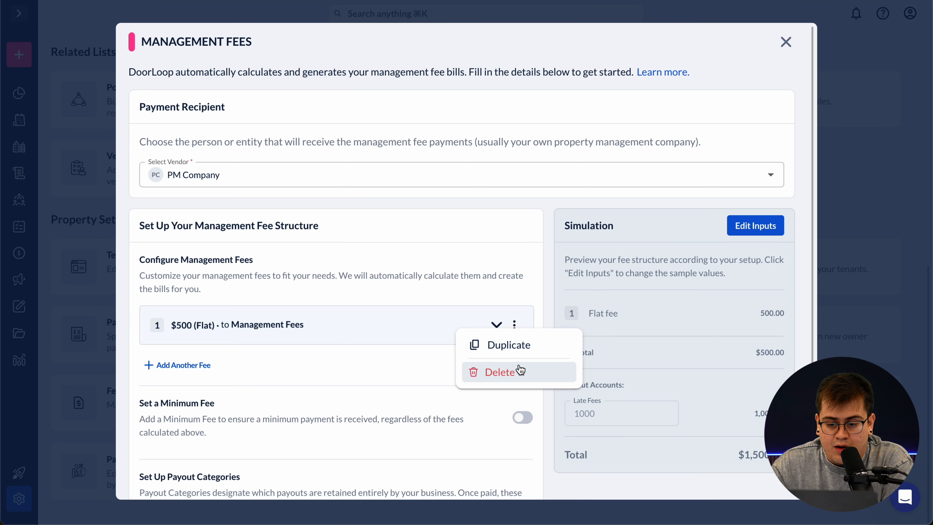
click(520, 375)
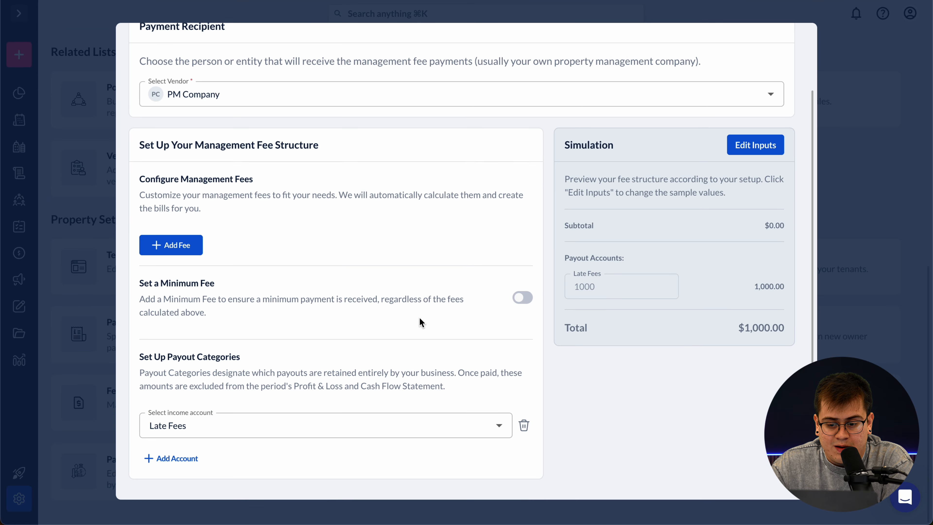
scroll(422, 323, down, 2)
click(523, 425)
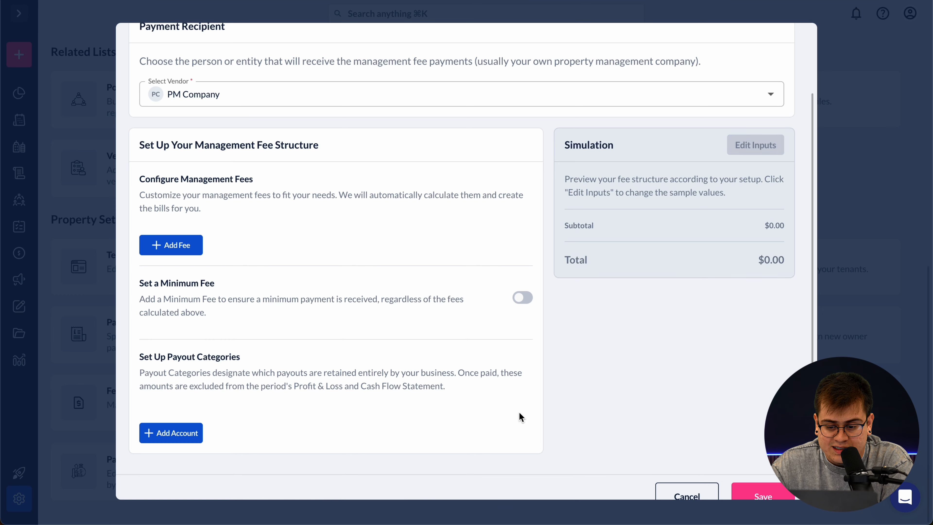
scroll(477, 312, up, 2)
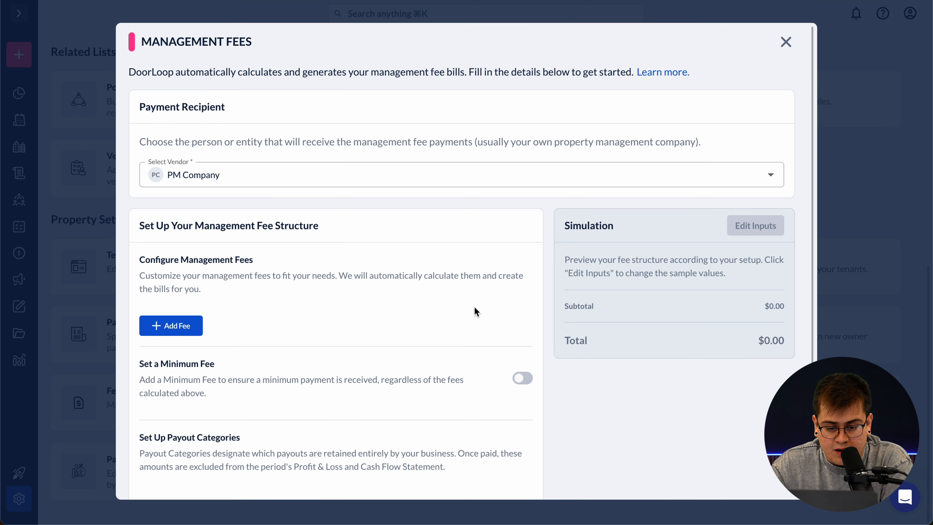
- Choose DoorLoop Property Management as the management fee recipient
click(772, 176)
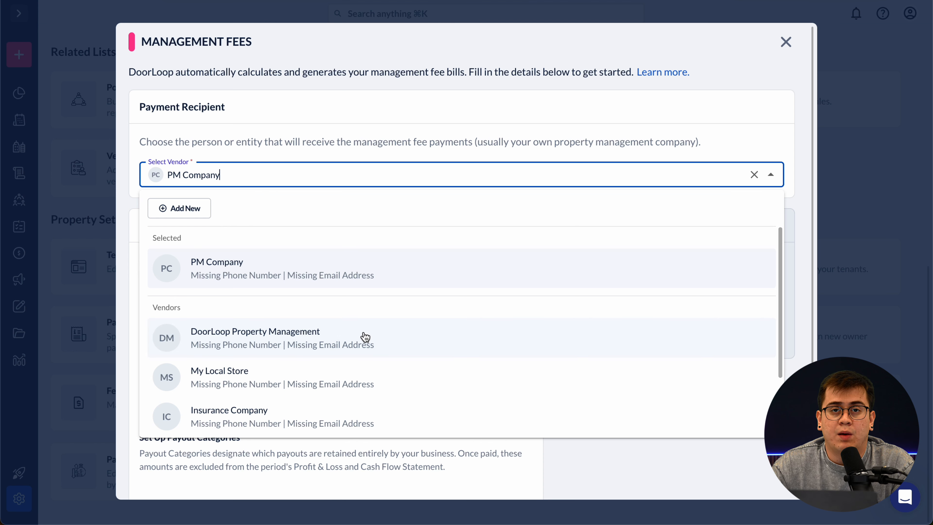
click(369, 340)
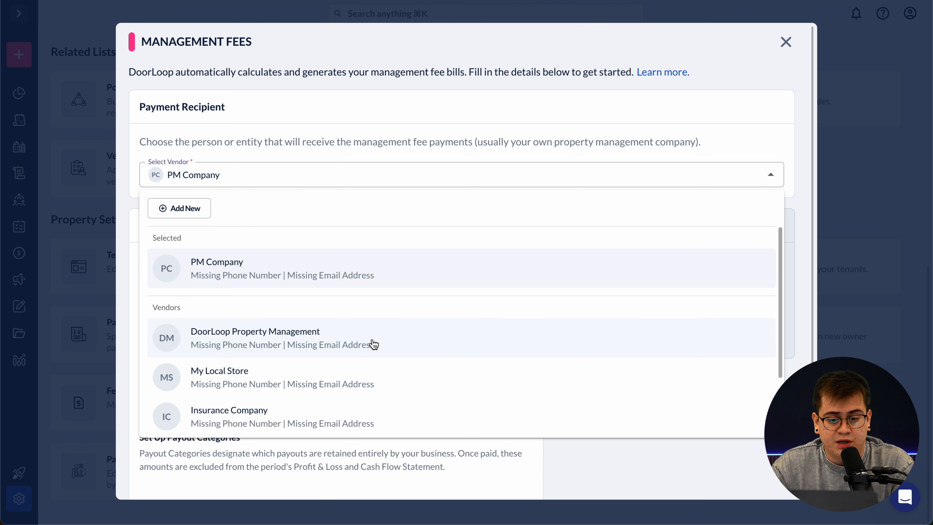
scroll(406, 313, down, 3)
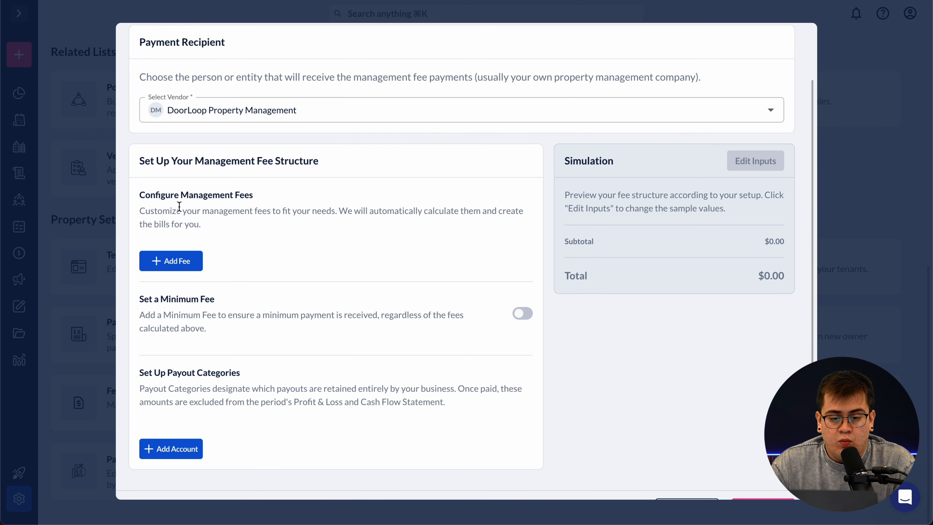
- Add a new management fee line and open its fee type choices
drag(140, 194, 252, 194)
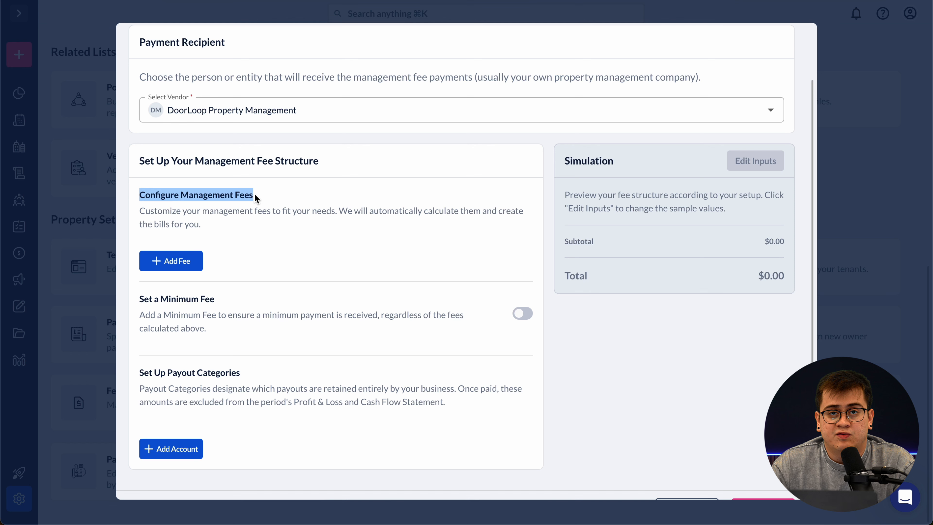
click(279, 229)
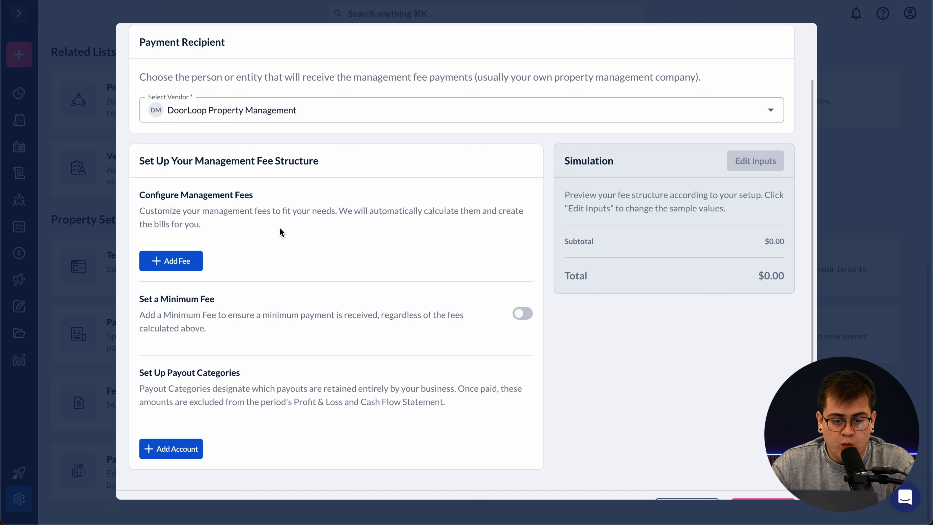
click(188, 258)
click(296, 300)
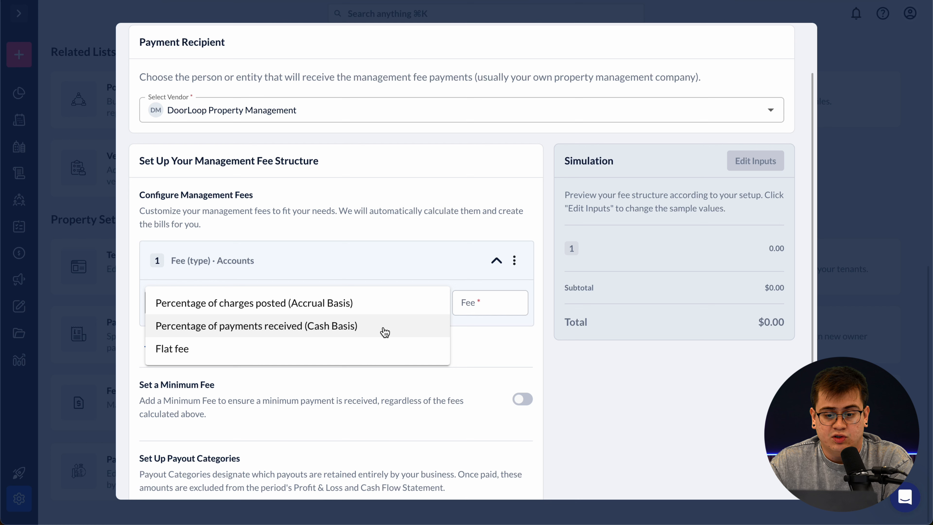
- Make the fee 10% of payments received (cash basis)
click(374, 329)
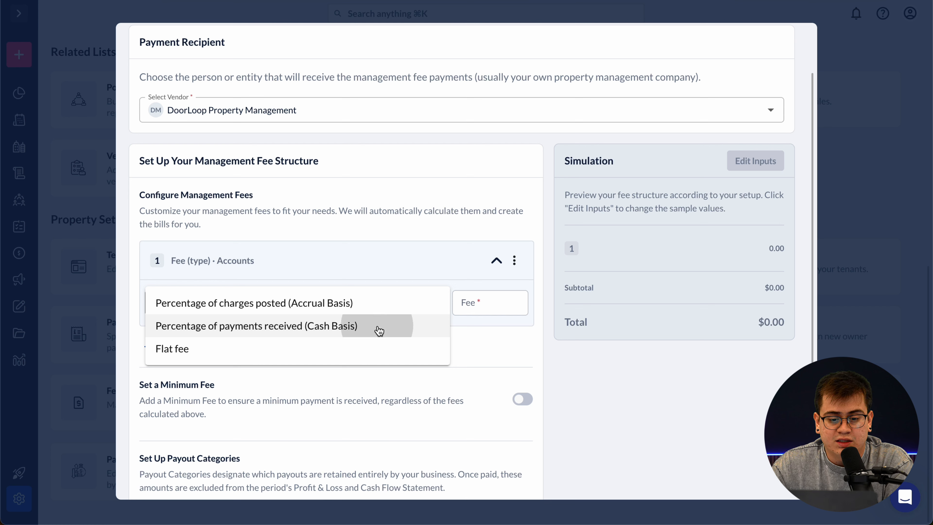
click(491, 306)
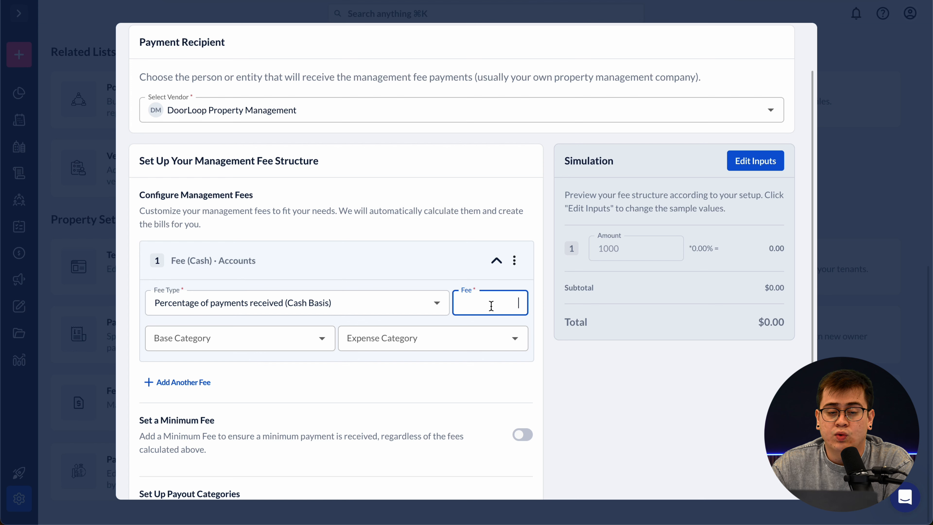
text(10)
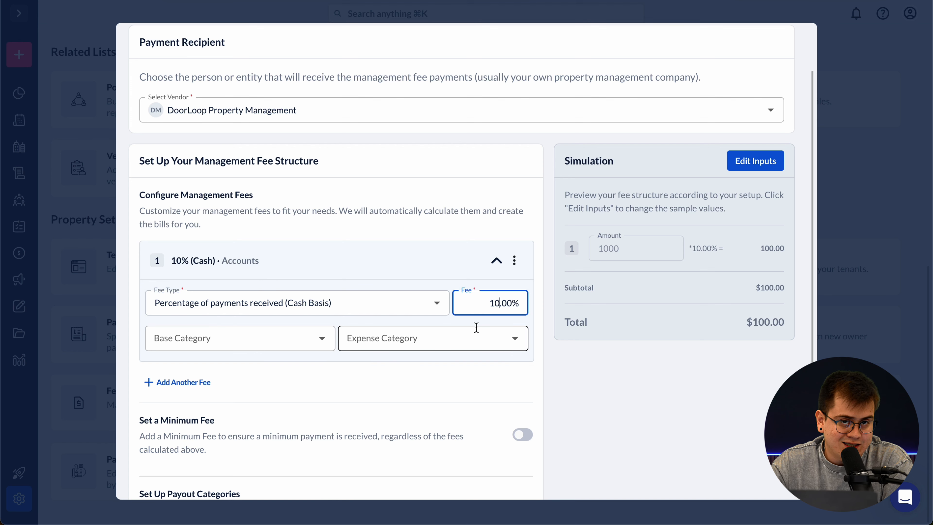
scroll(312, 302, down, 1)
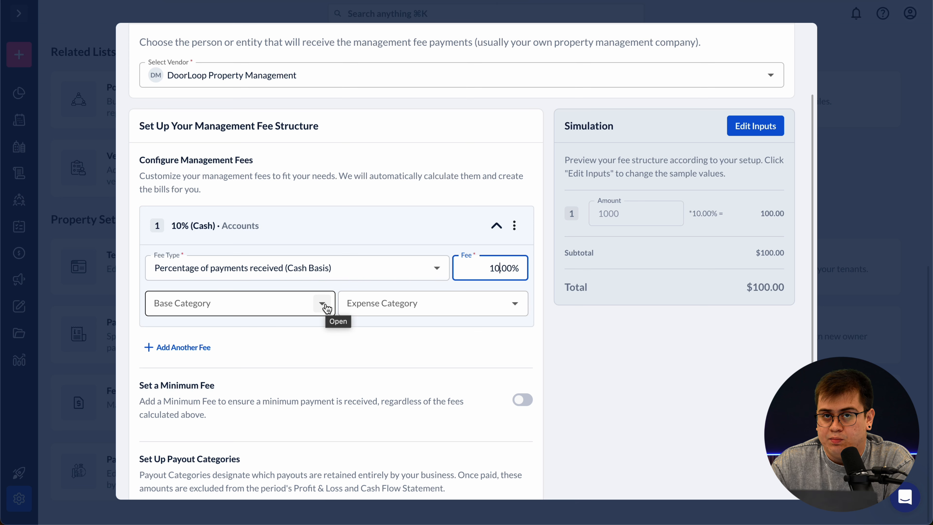
- Set the fee's base category to Rent and its expense category to Management Fees
click(323, 305)
scroll(288, 205, down, 2)
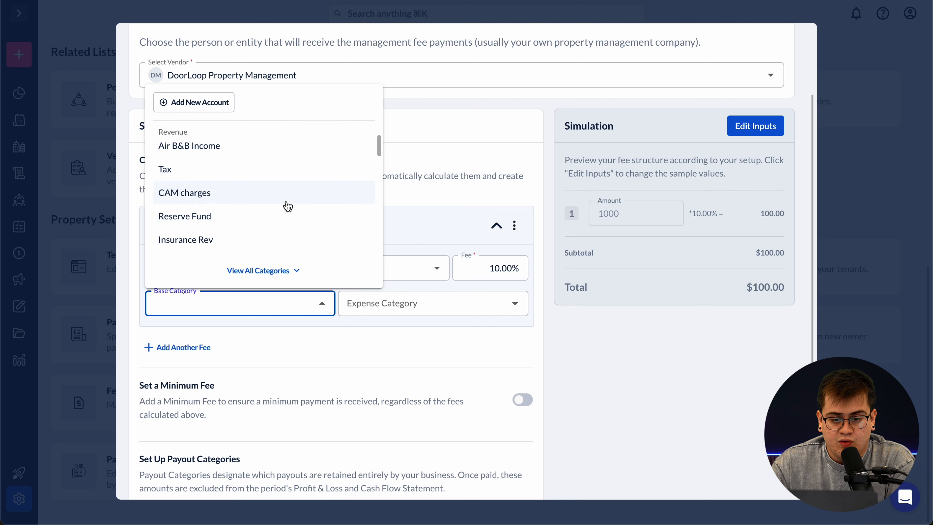
scroll(287, 222, down, 5)
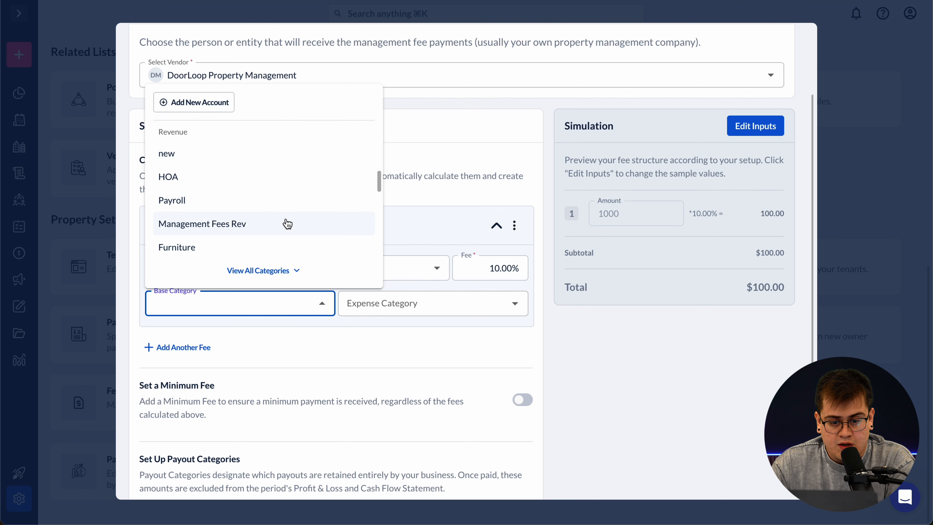
scroll(286, 223, down, 6)
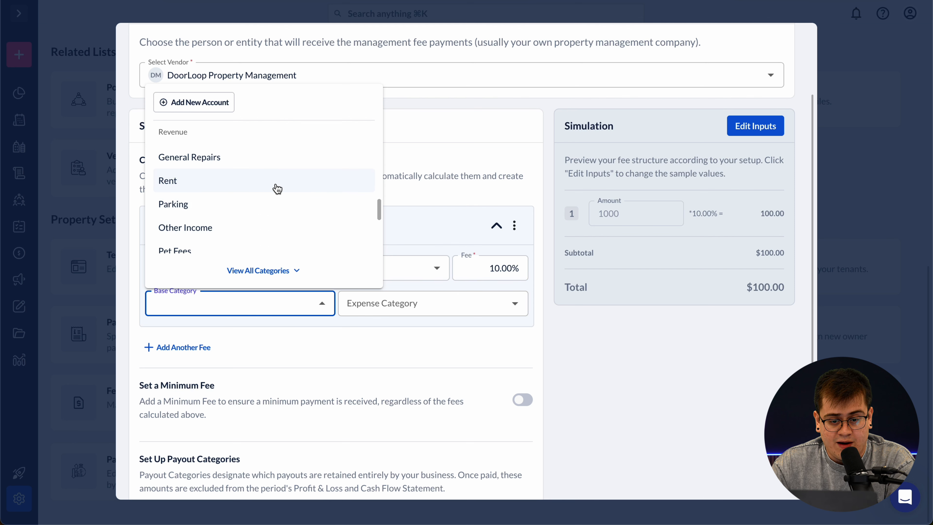
click(277, 189)
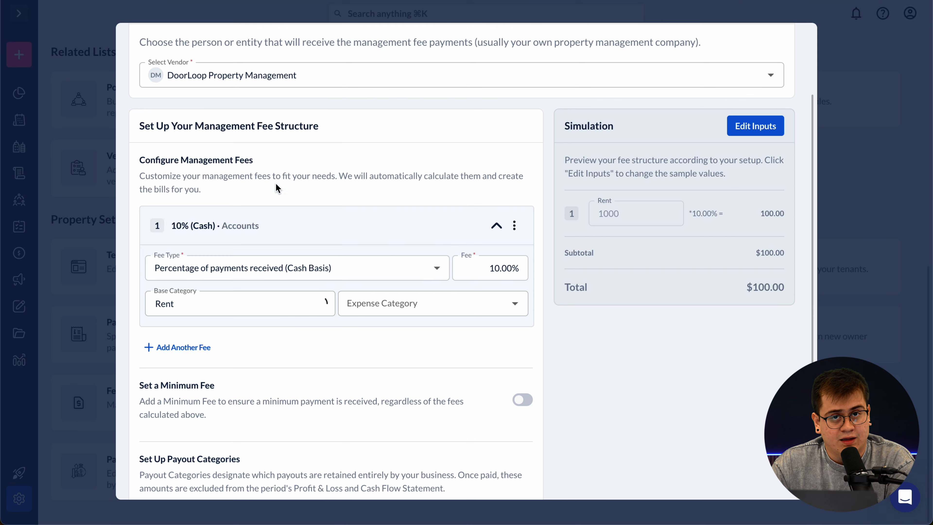
click(515, 304)
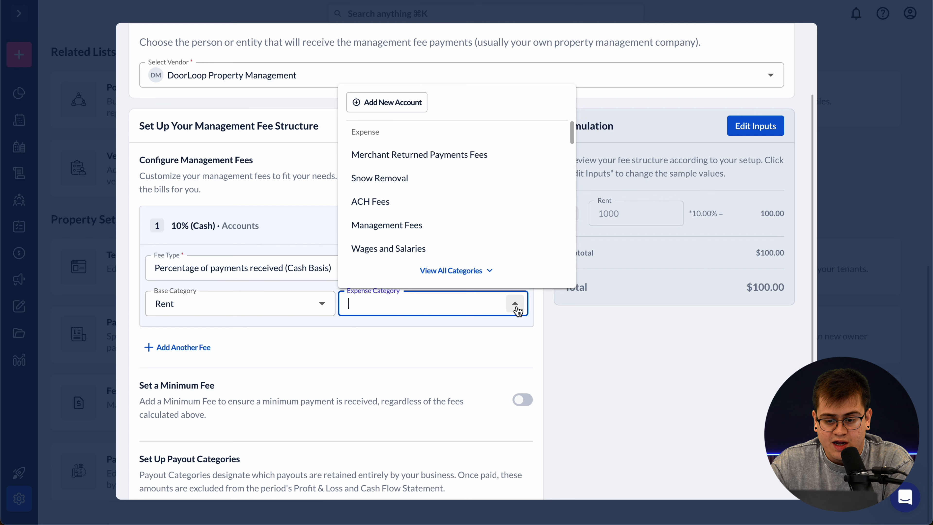
click(446, 230)
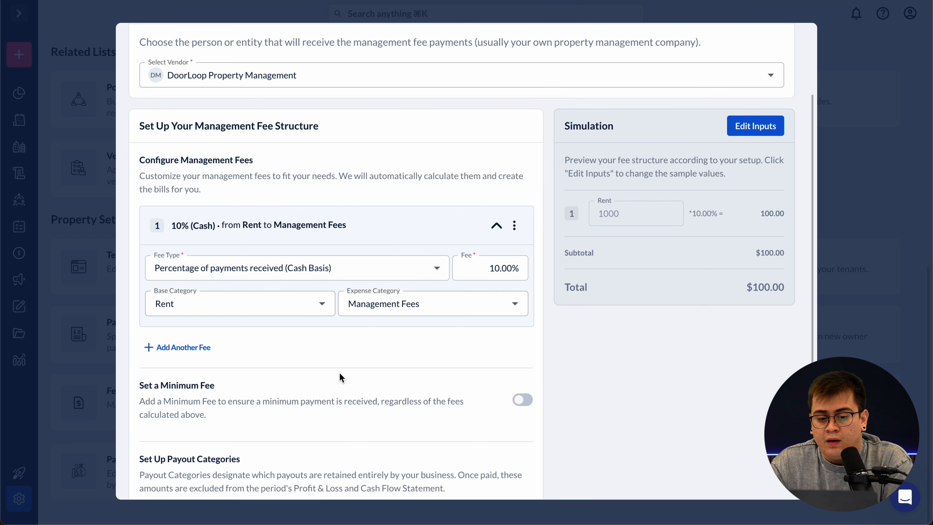
scroll(340, 377, down, 1)
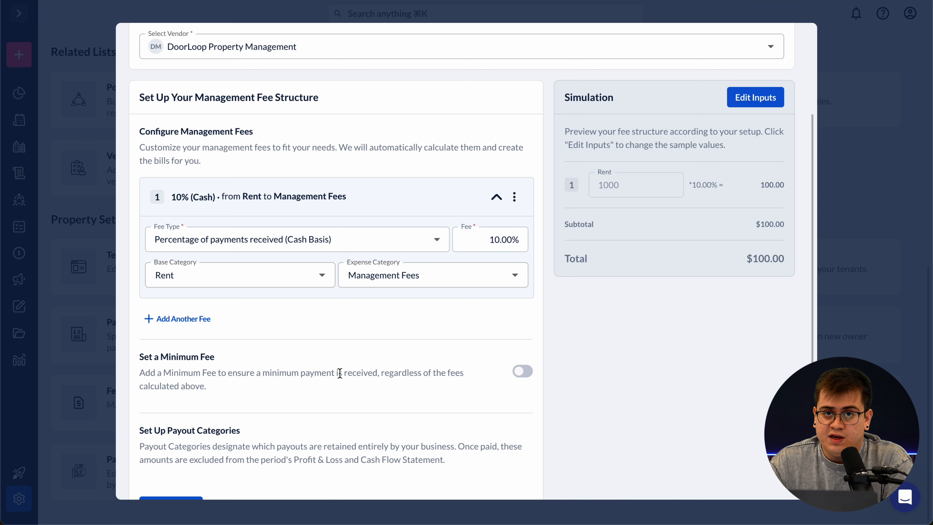
click(194, 327)
scroll(264, 358, down, 1)
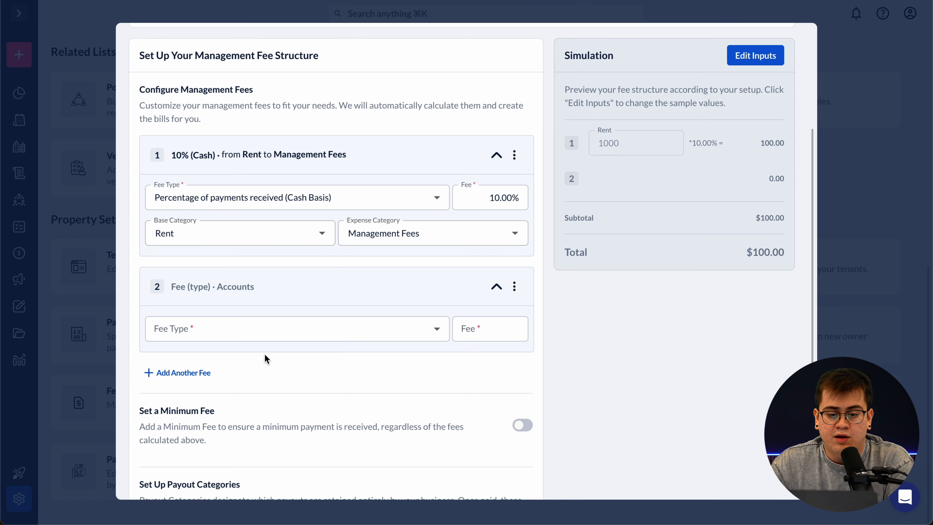
click(333, 336)
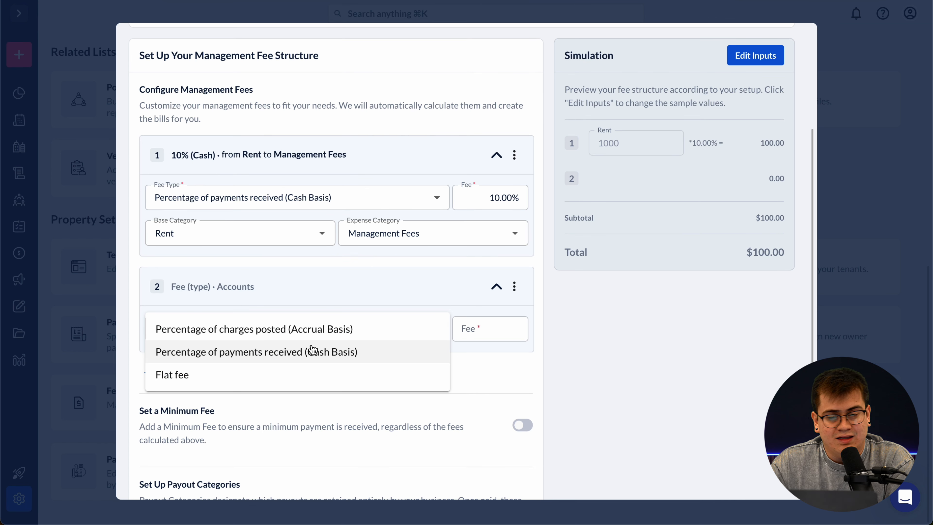
click(340, 356)
click(485, 334)
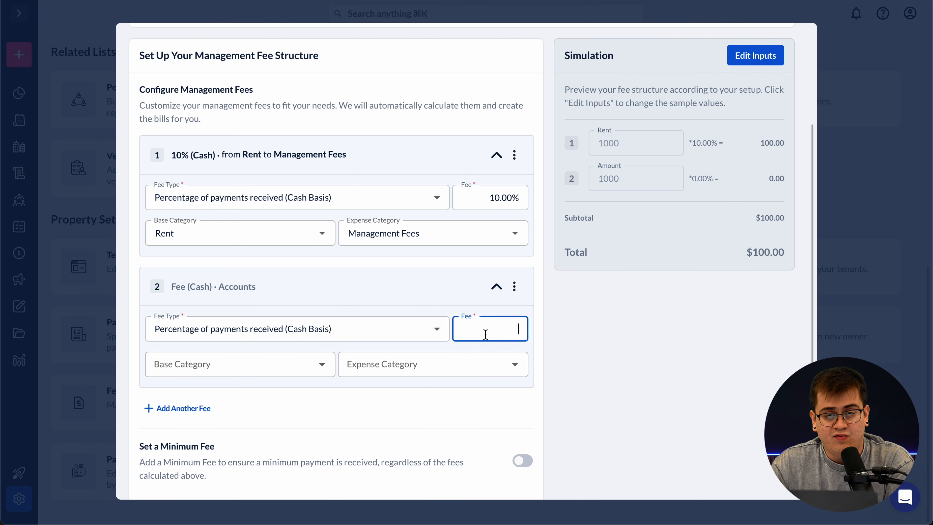
text(5)
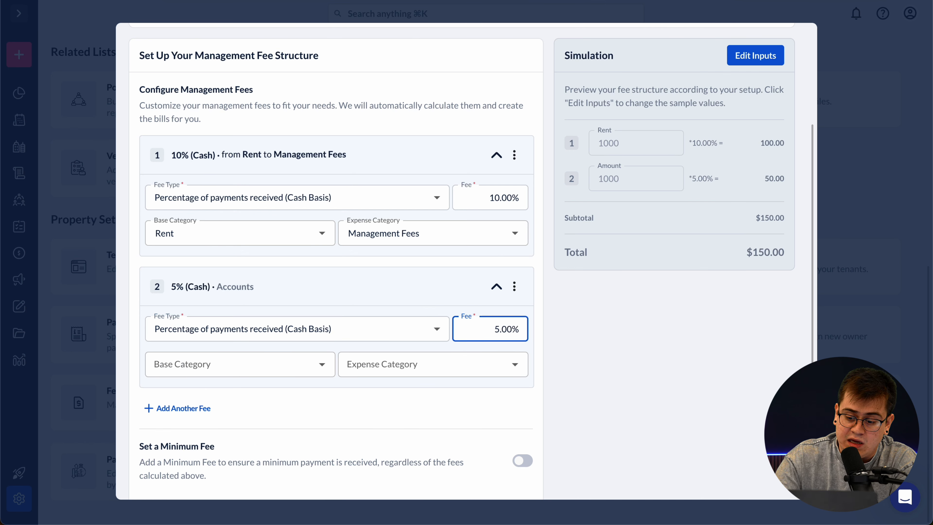
text(0)
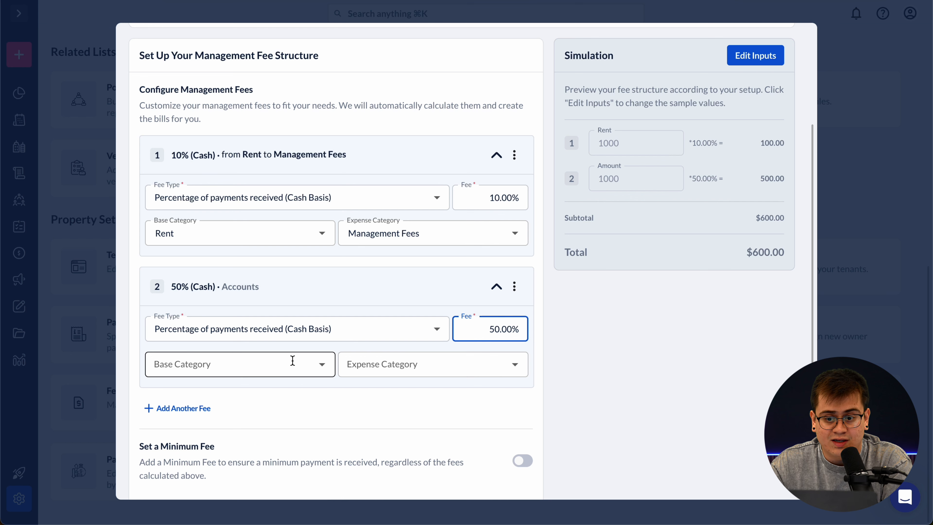
click(322, 365)
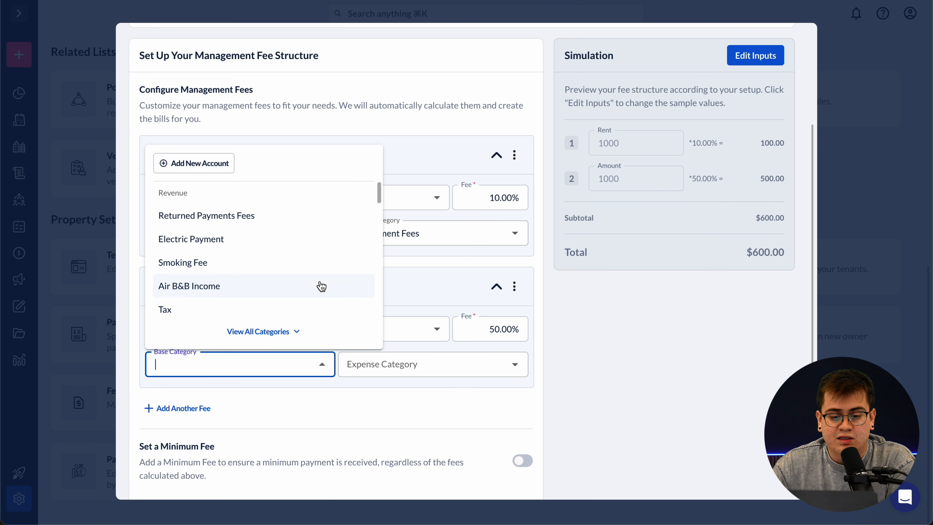
scroll(319, 286, down, 10)
scroll(321, 296, down, 10)
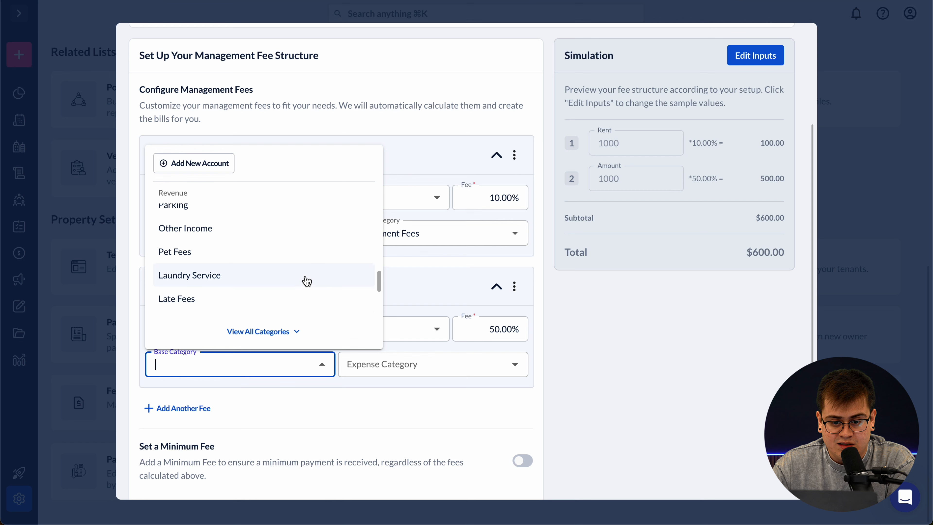
click(306, 306)
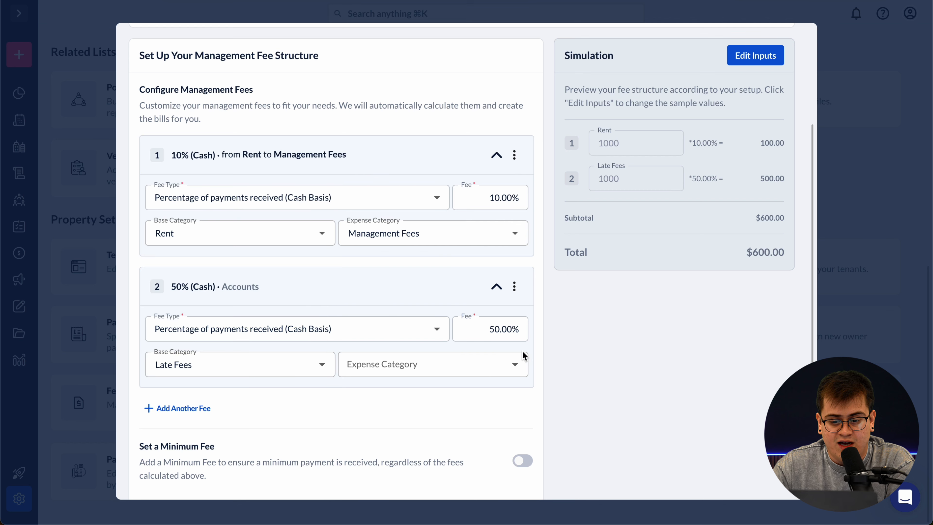
click(515, 364)
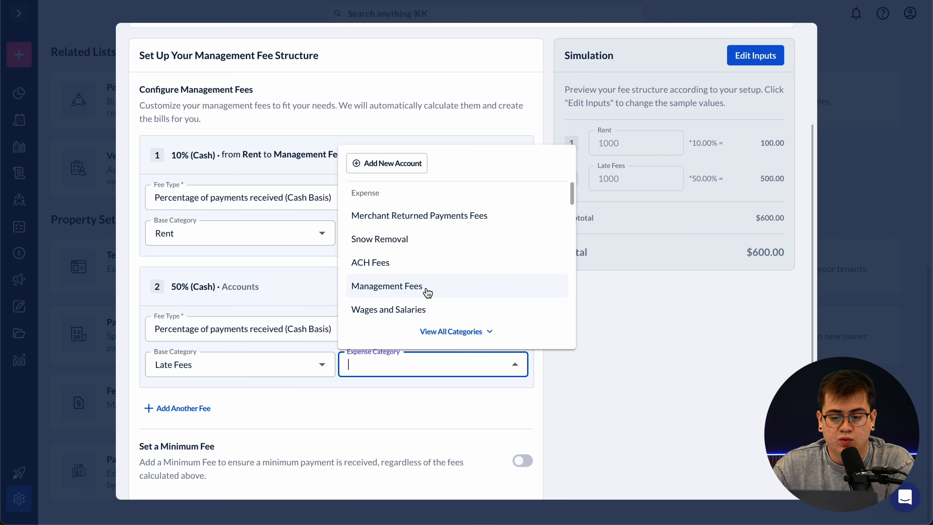
click(446, 296)
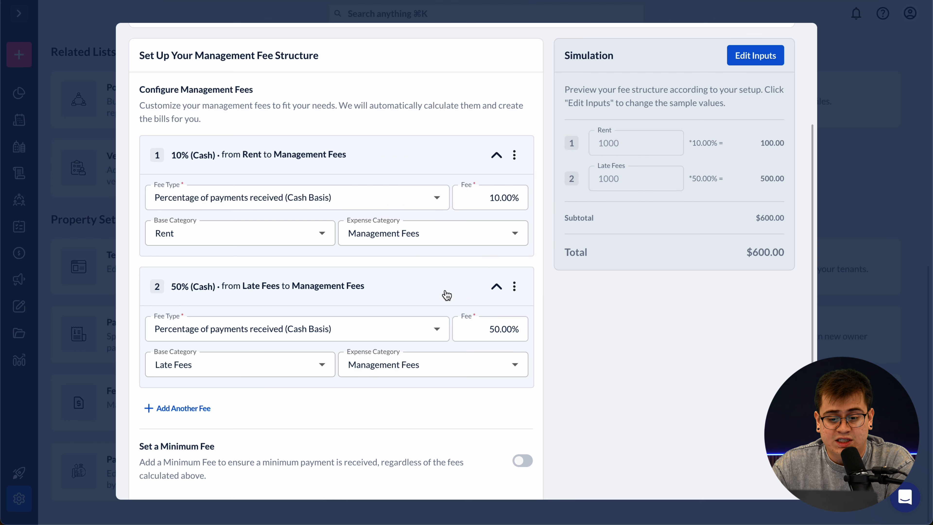
scroll(481, 421, down, 3)
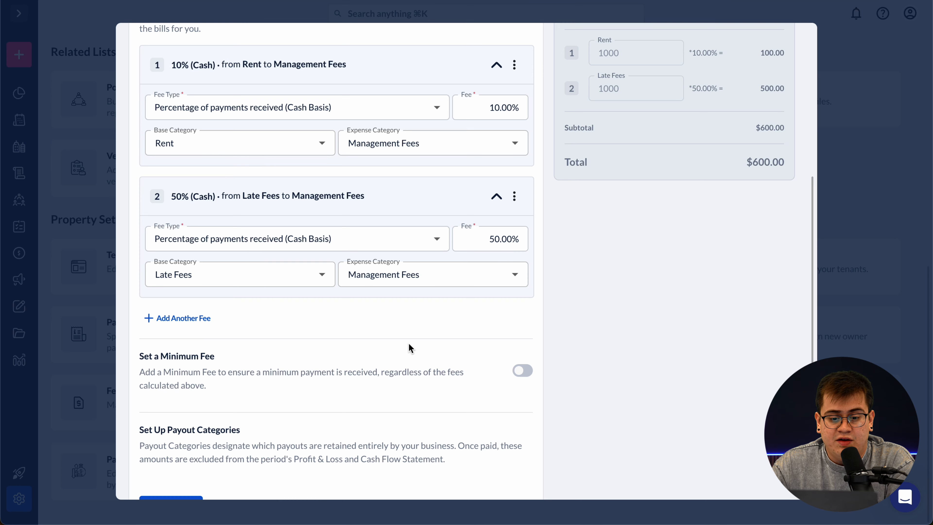
scroll(411, 348, down, 1)
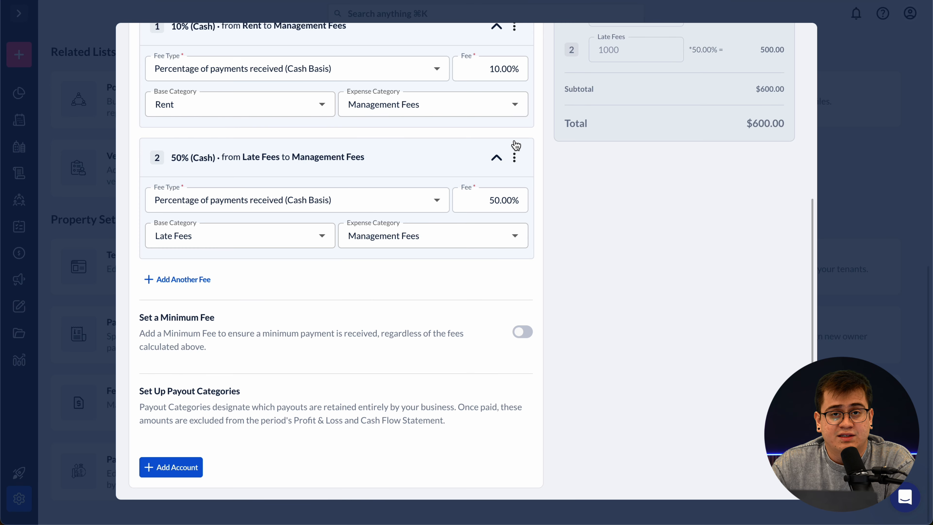
click(516, 158)
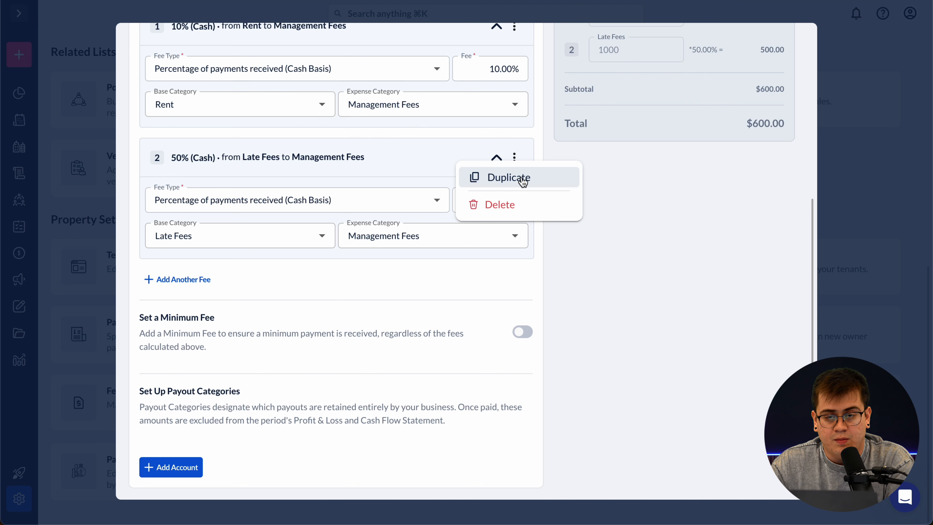
click(531, 204)
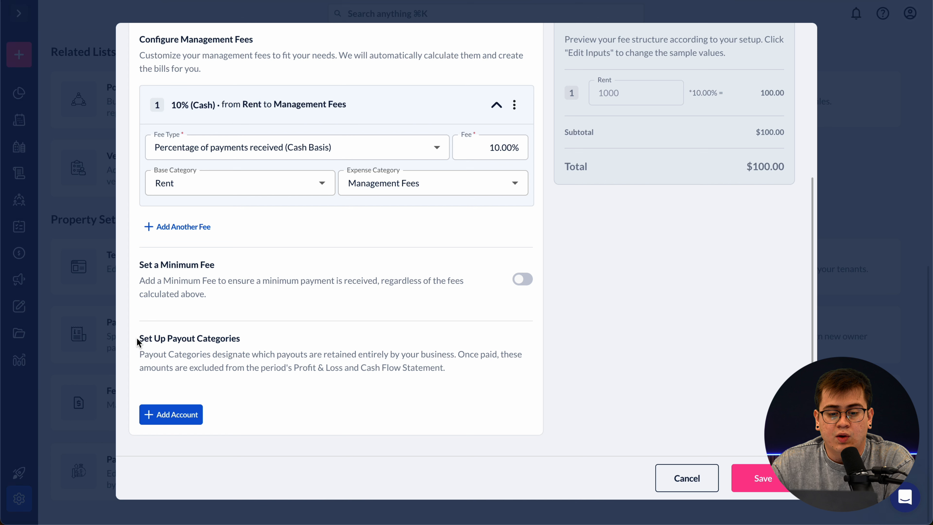
- Add Late Fees as a payout category income account
drag(141, 338, 237, 337)
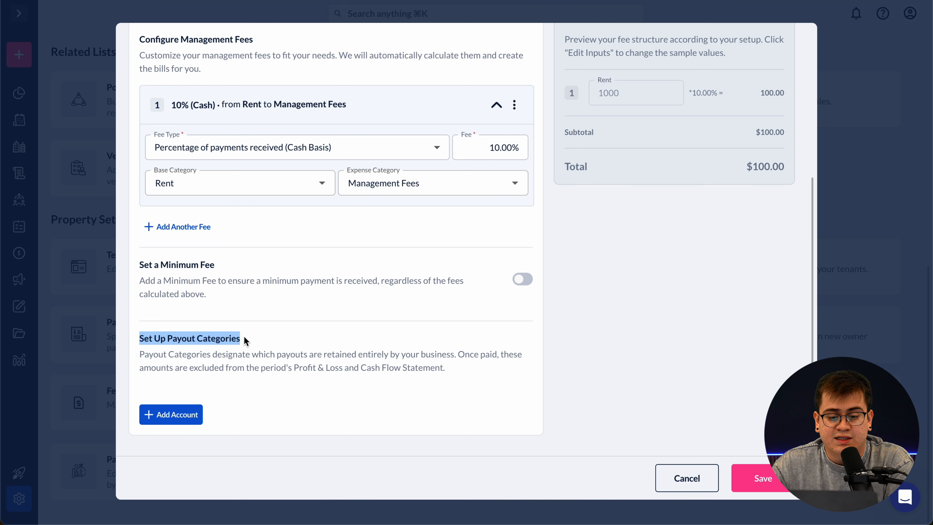
click(247, 341)
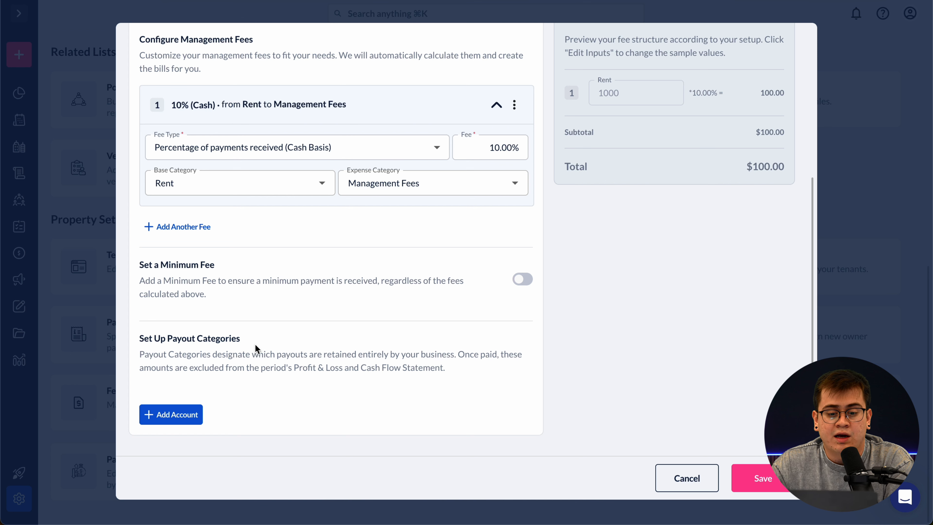
drag(214, 354, 434, 351)
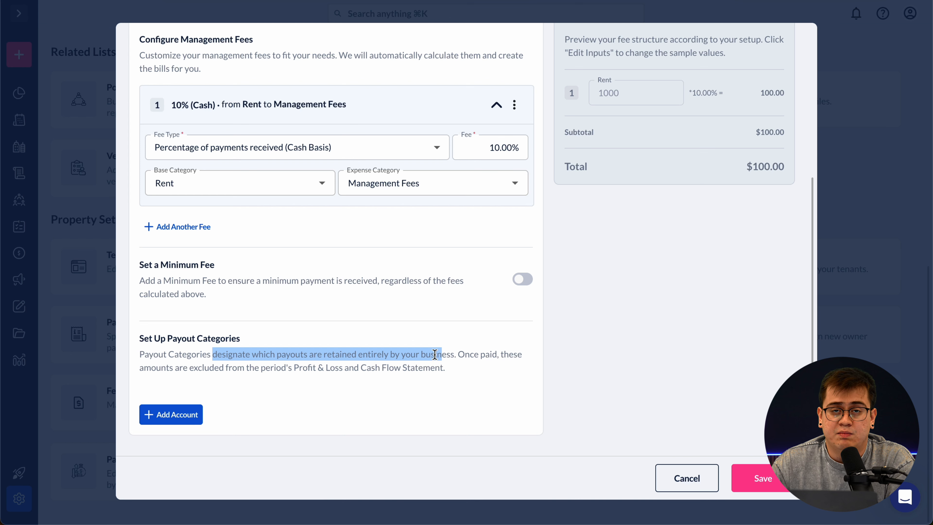
click(398, 343)
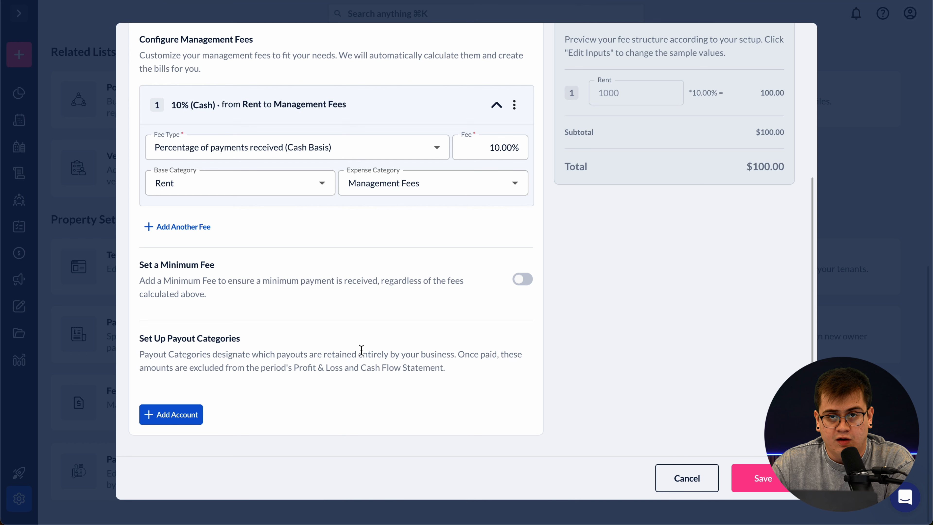
click(190, 419)
scroll(298, 369, down, 1)
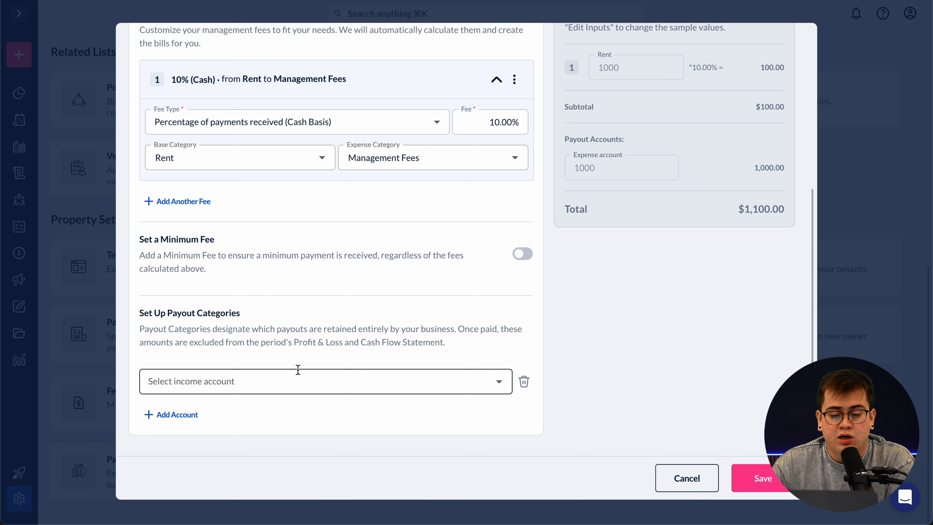
click(327, 382)
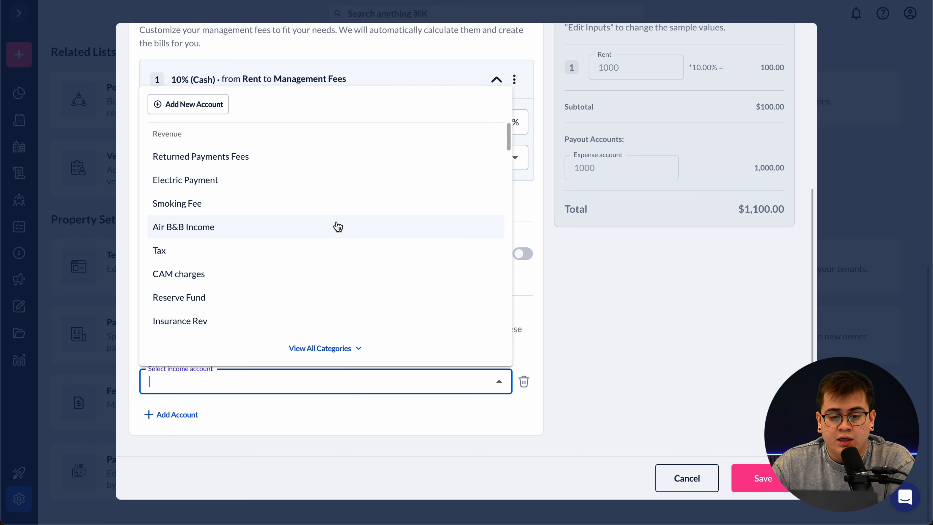
scroll(337, 226, down, 2)
scroll(336, 225, down, 3)
scroll(352, 264, down, 4)
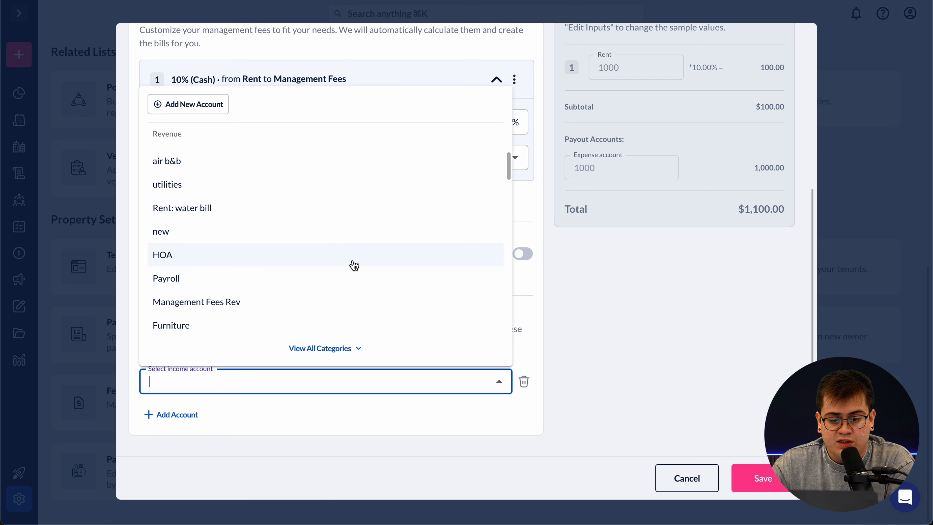
scroll(352, 282, down, 6)
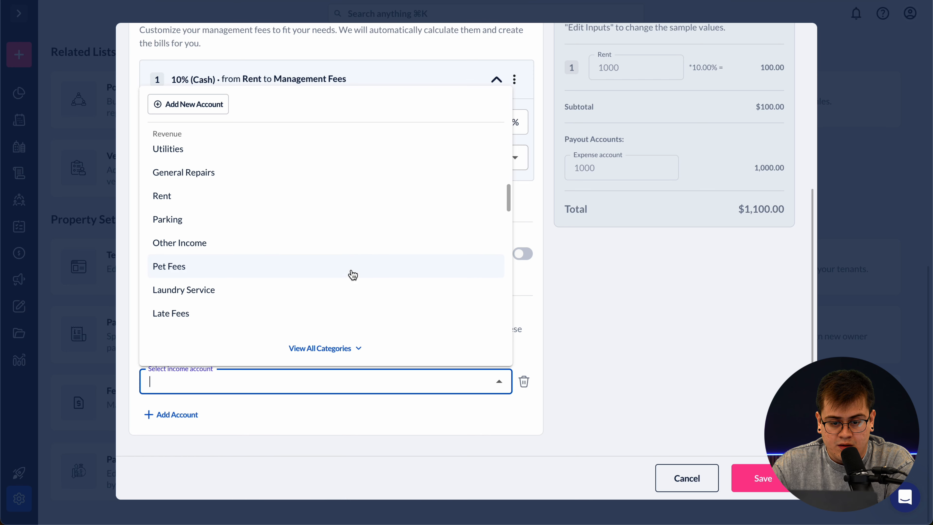
click(337, 312)
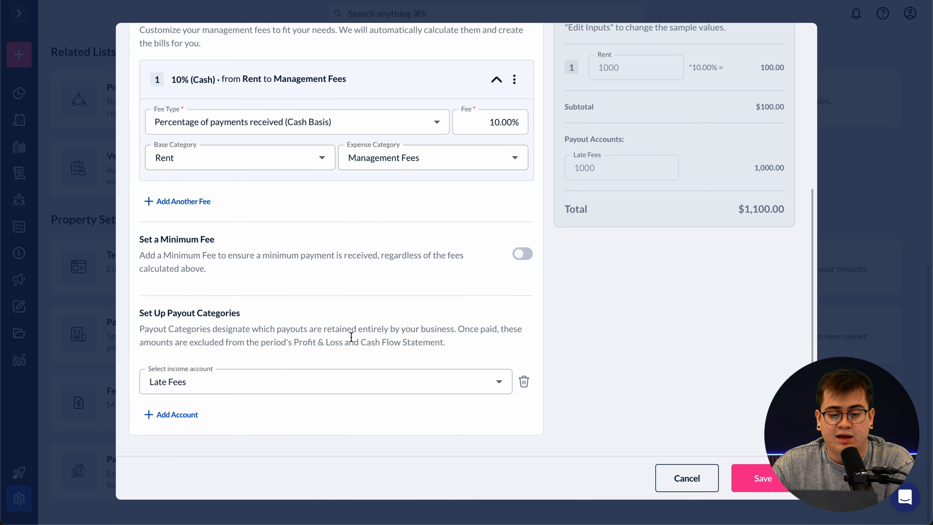
- Add Application Fees as a second payout category
click(201, 414)
click(229, 416)
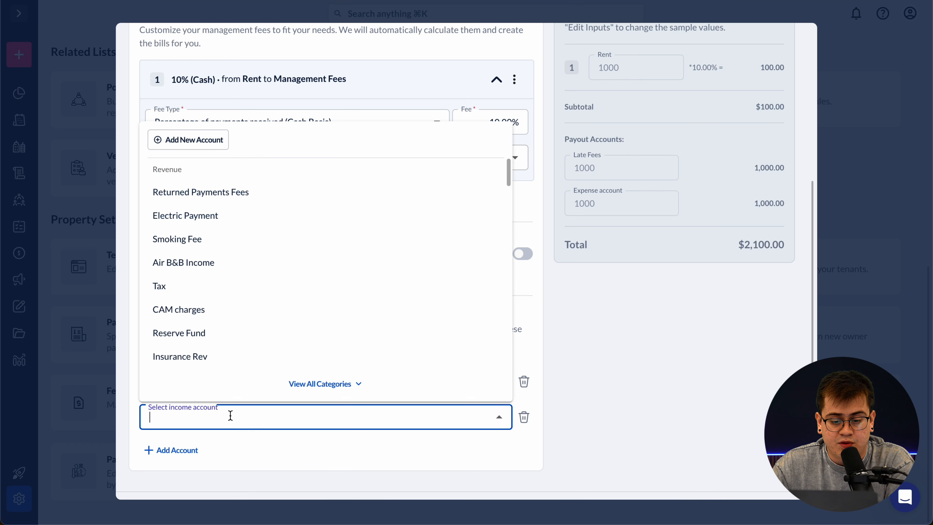
scroll(294, 292, down, 10)
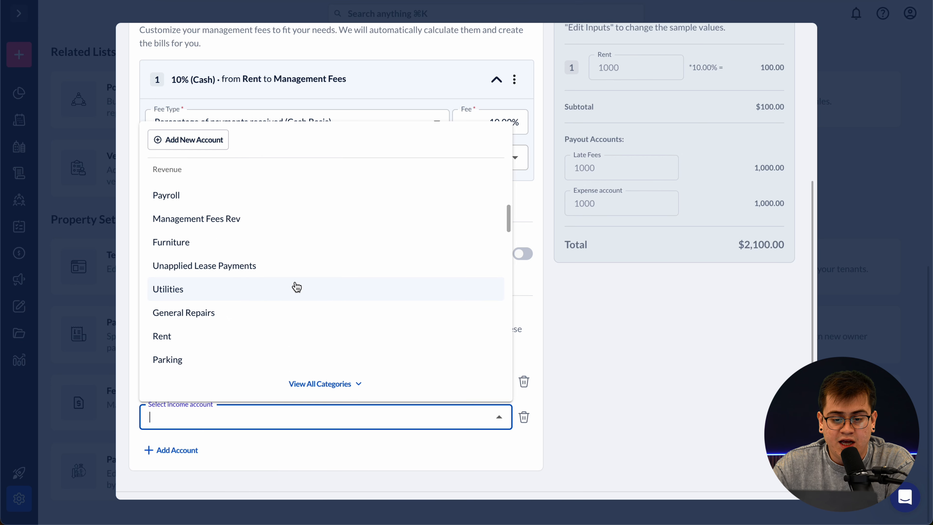
scroll(297, 287, down, 6)
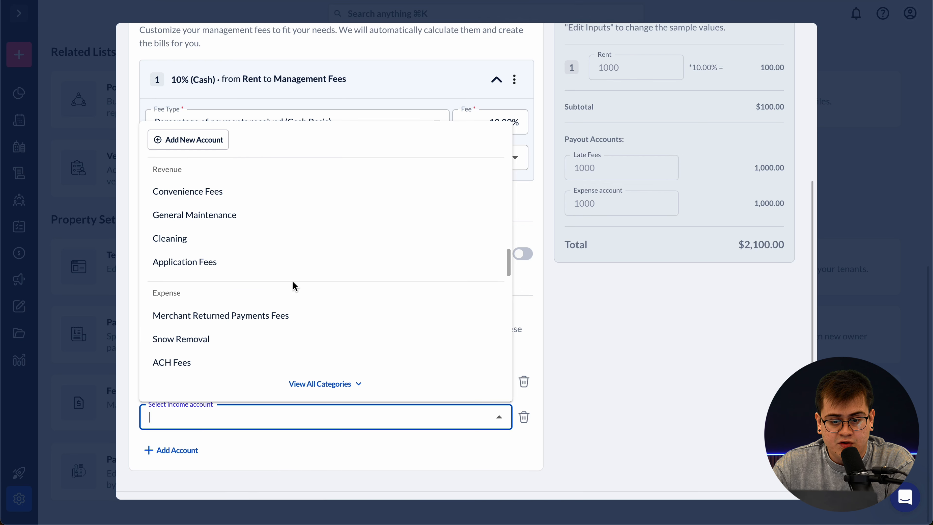
click(267, 267)
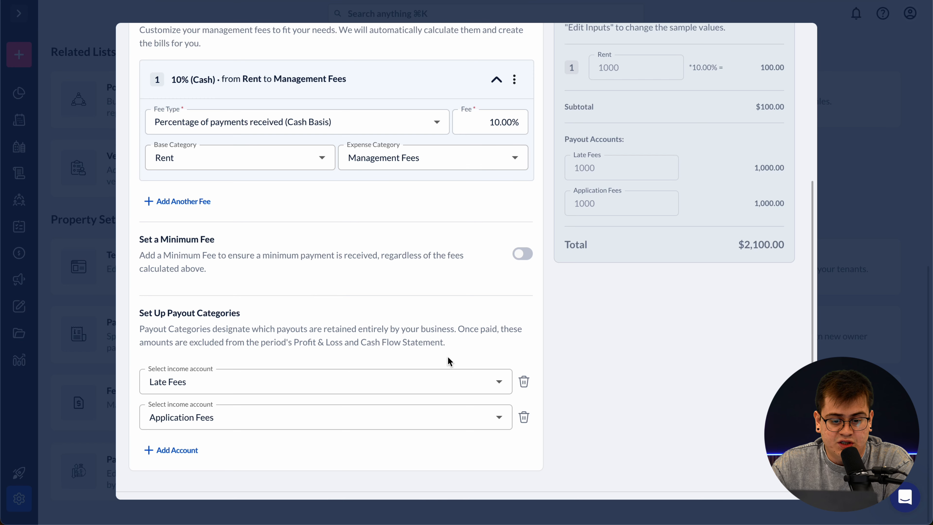
scroll(541, 364, up, 2)
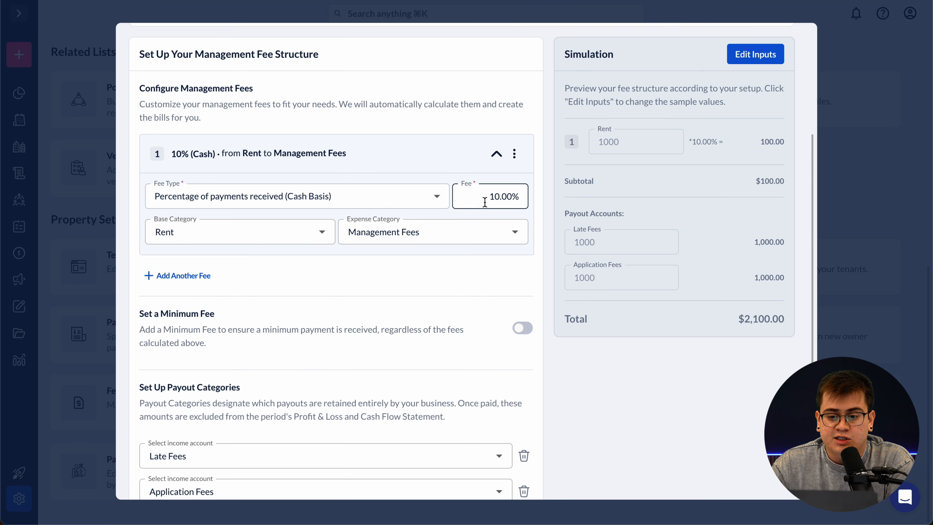
scroll(469, 232, down, 3)
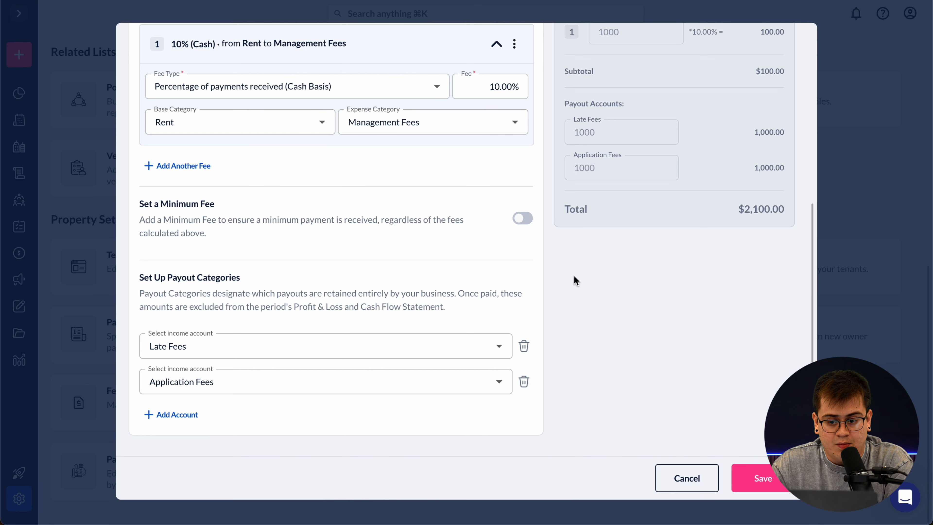
scroll(573, 275, up, 1)
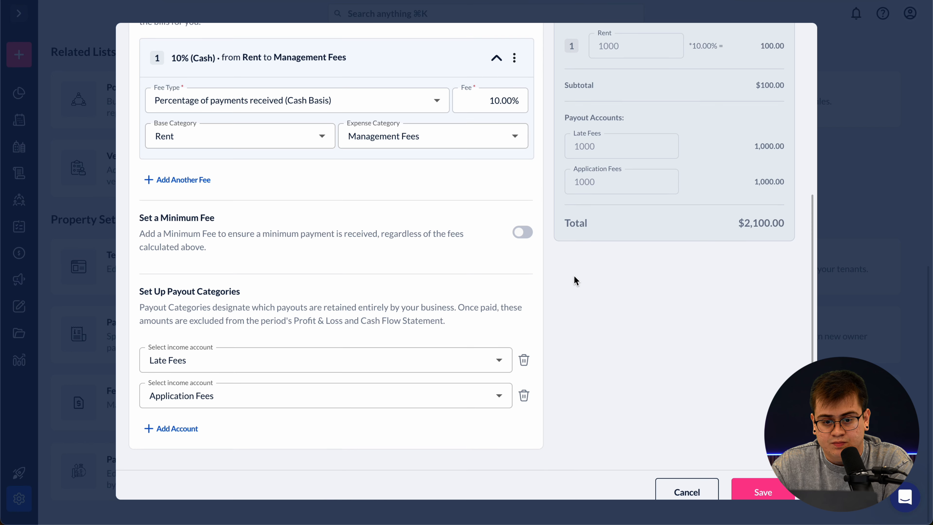
- Save the Management Fees dialog with the new 10% Rent fee and payout categories
click(774, 489)
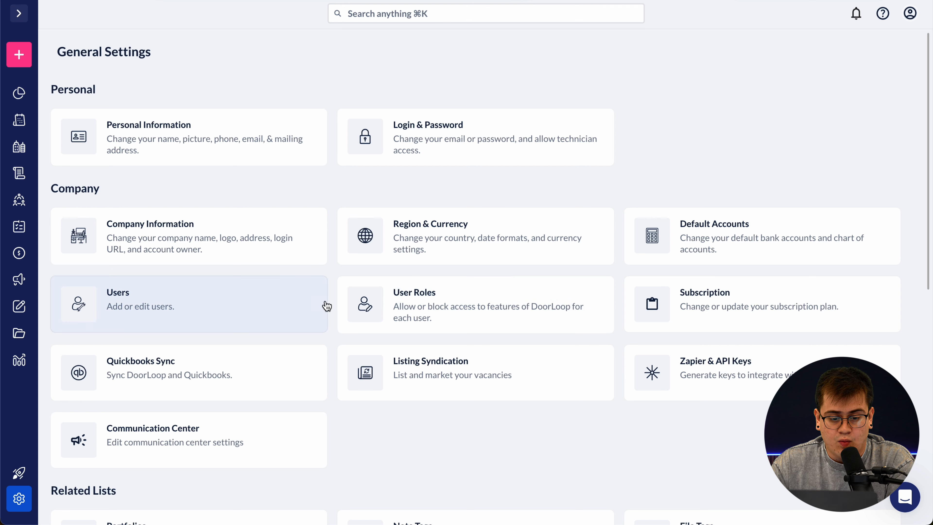
- In Reports, star the Management Fees Settings Report under Business Overview as a favorite
mouse_move(28, 355)
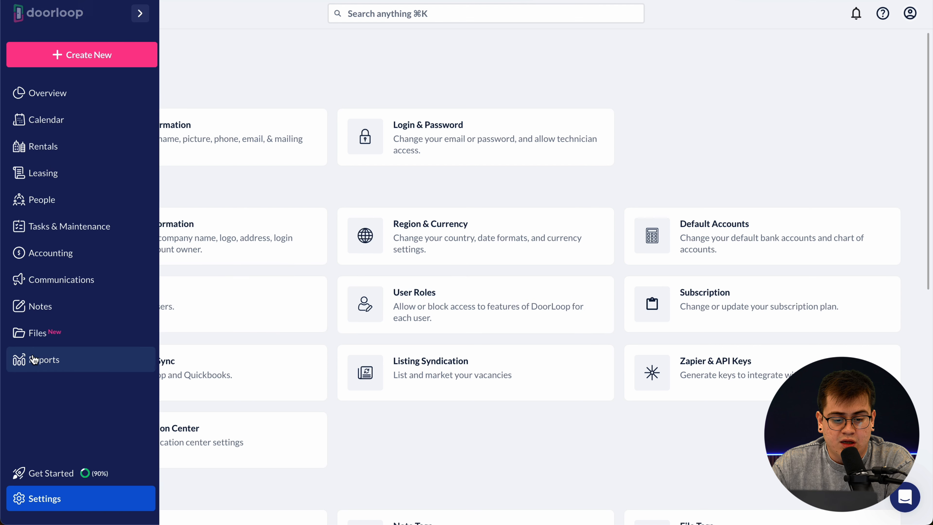
click(76, 362)
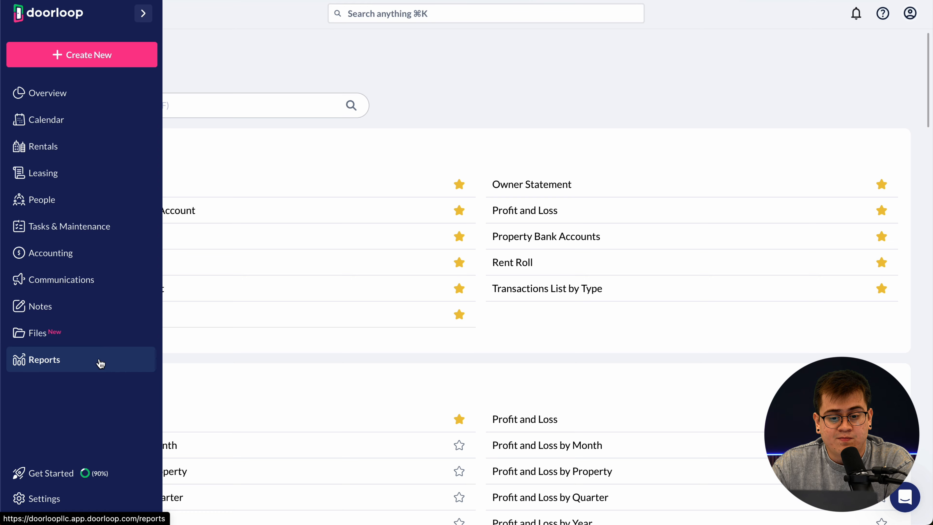
scroll(395, 362, down, 6)
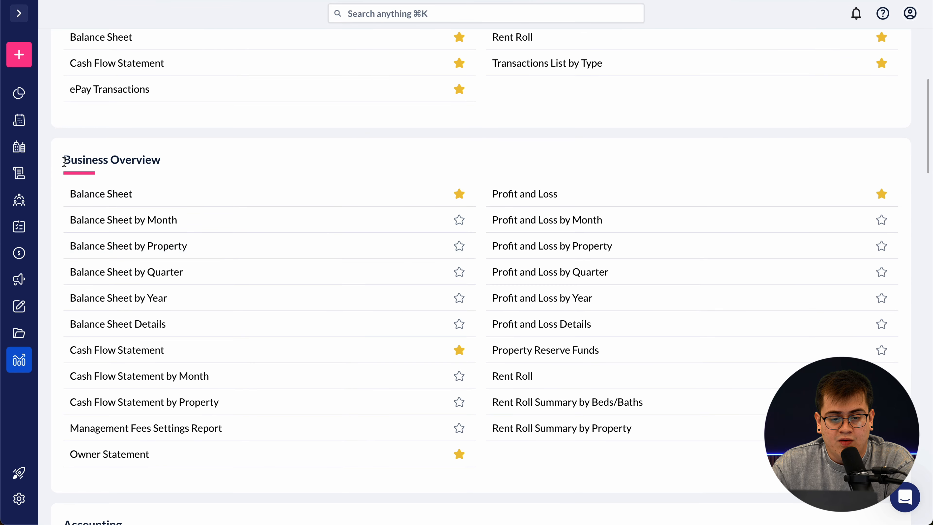
drag(64, 159, 171, 164)
click(223, 154)
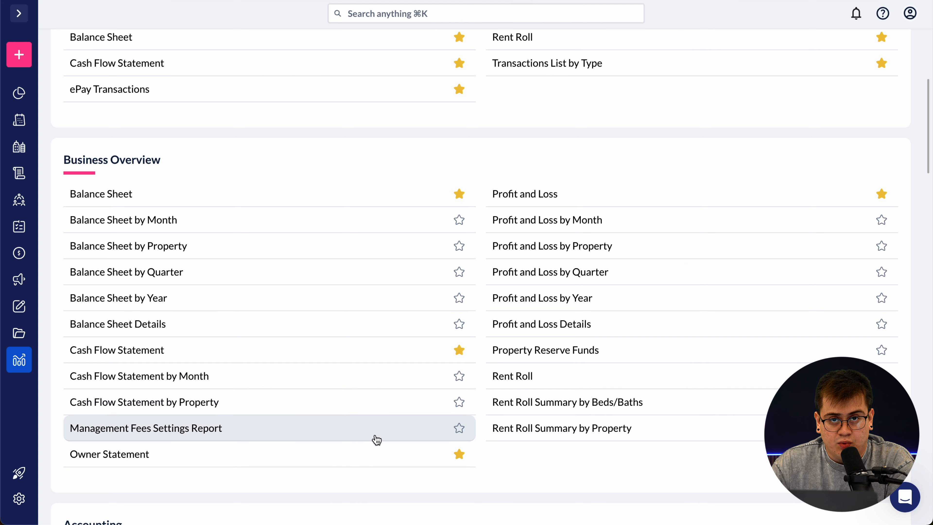
click(456, 429)
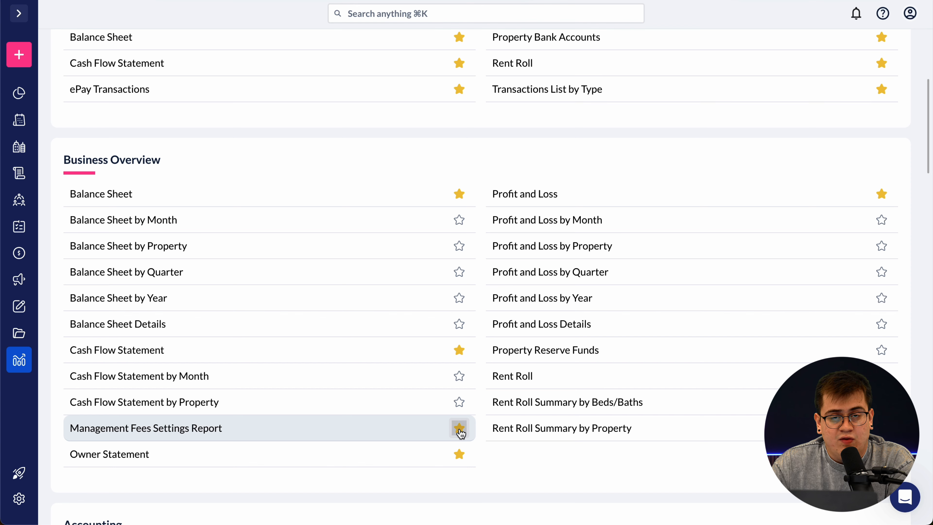
scroll(432, 354, up, 6)
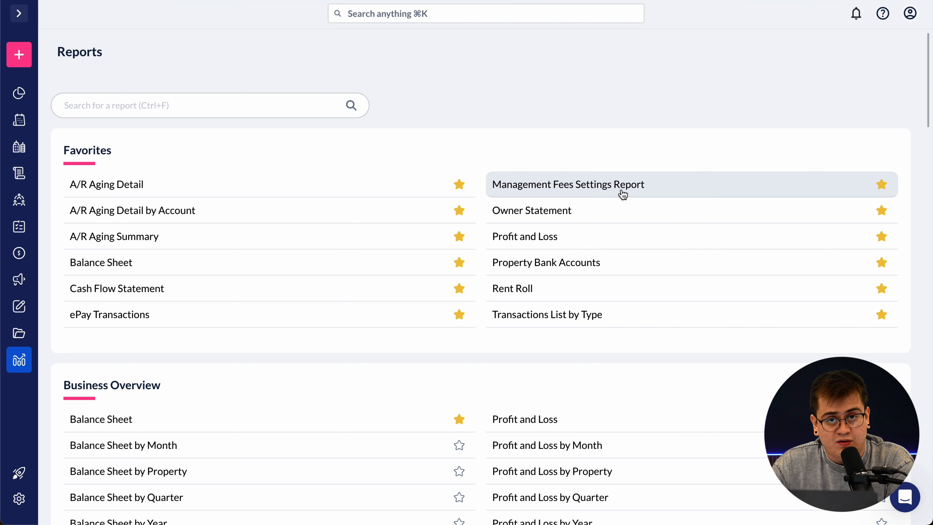
- Open the Management Fees Settings Report and select all properties
click(561, 189)
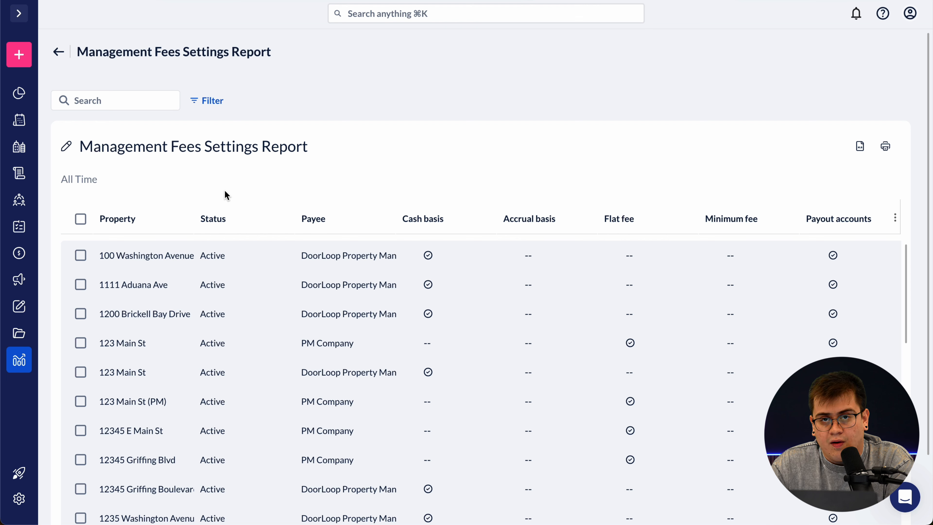
scroll(156, 185, down, 3)
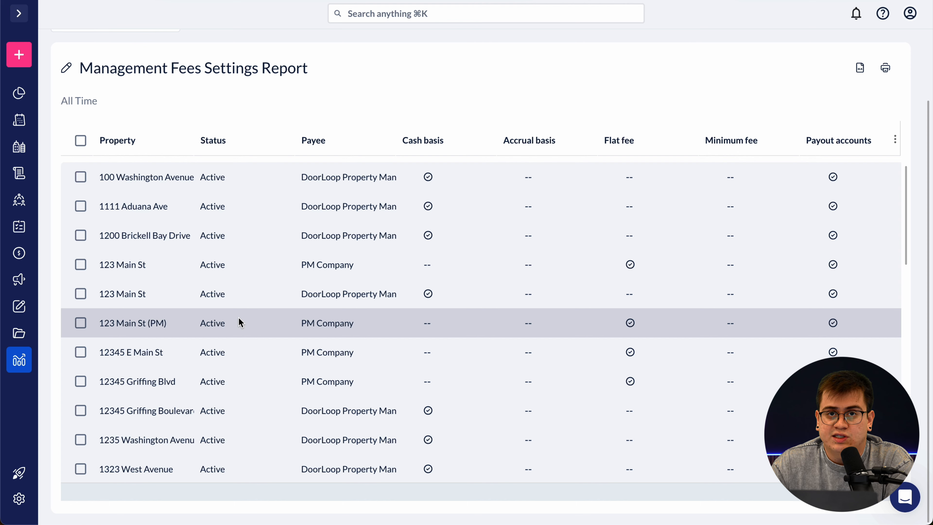
click(80, 140)
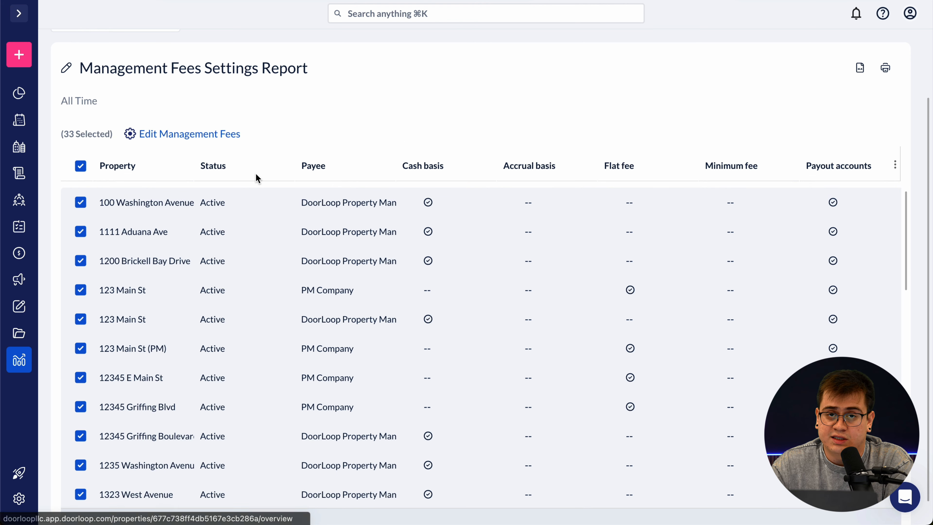
scroll(253, 177, down, 1)
click(81, 177)
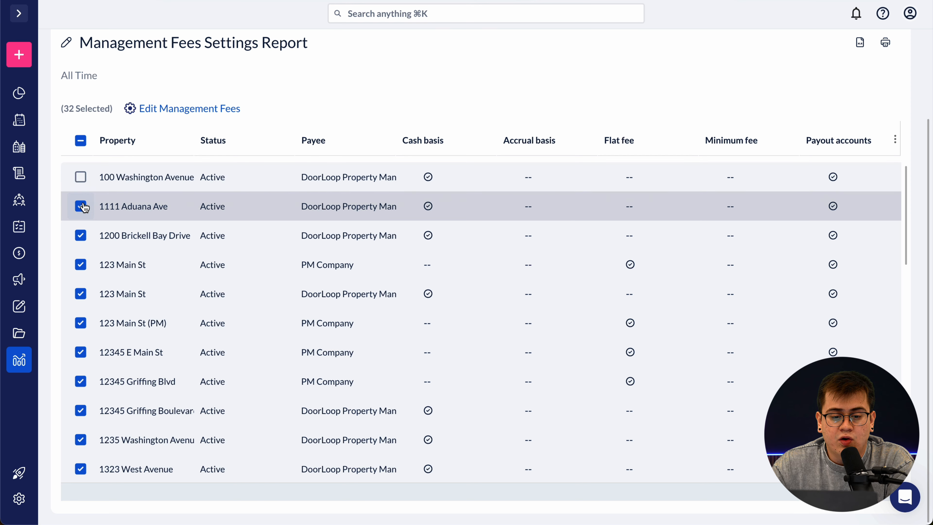
click(80, 206)
click(81, 235)
click(80, 265)
click(81, 294)
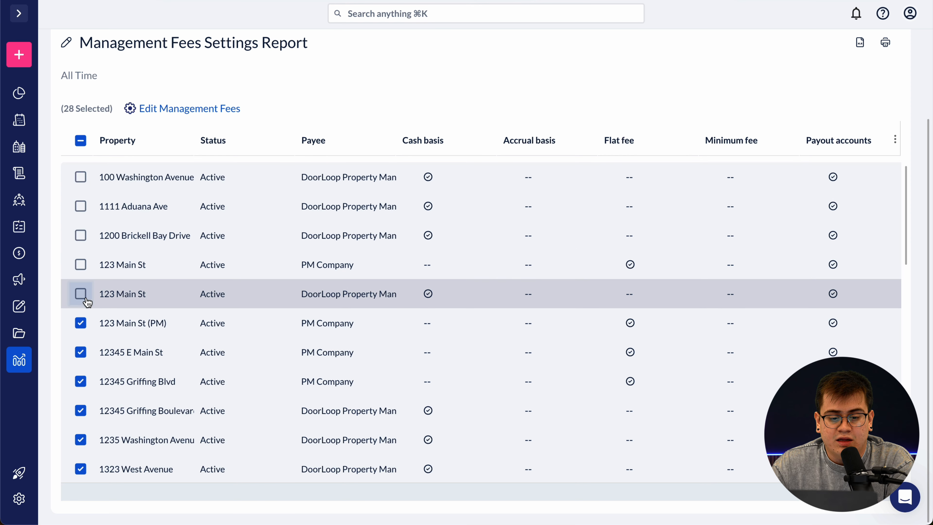
click(80, 323)
click(81, 351)
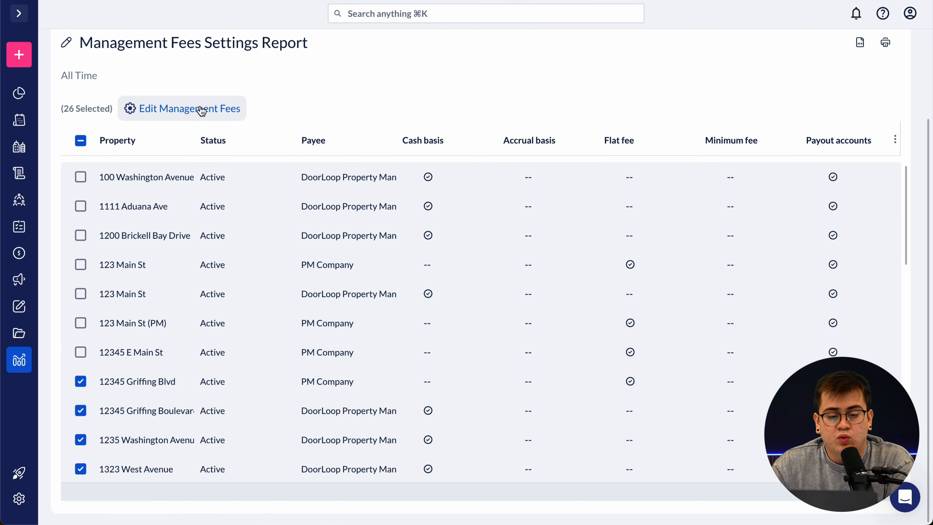
- Enable the management fee on the 26 properties using the company default structure and save
click(218, 109)
click(483, 334)
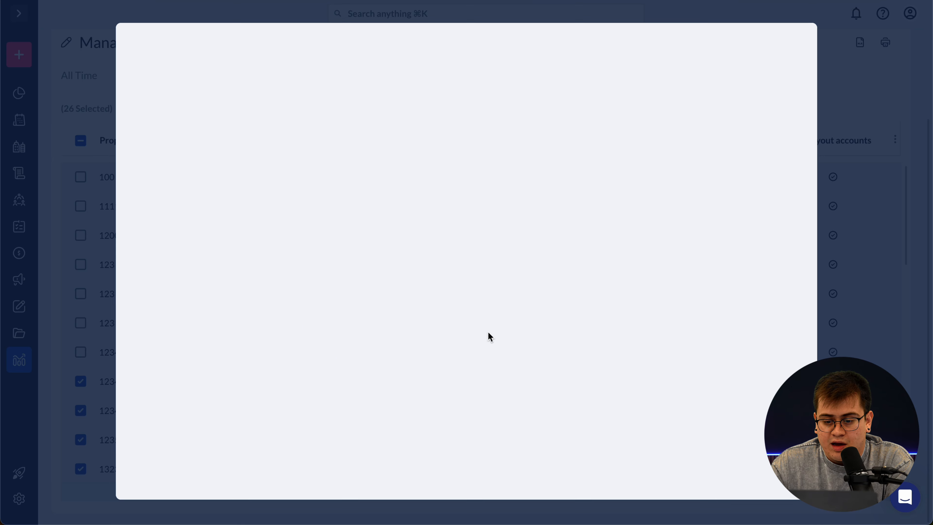
click(138, 100)
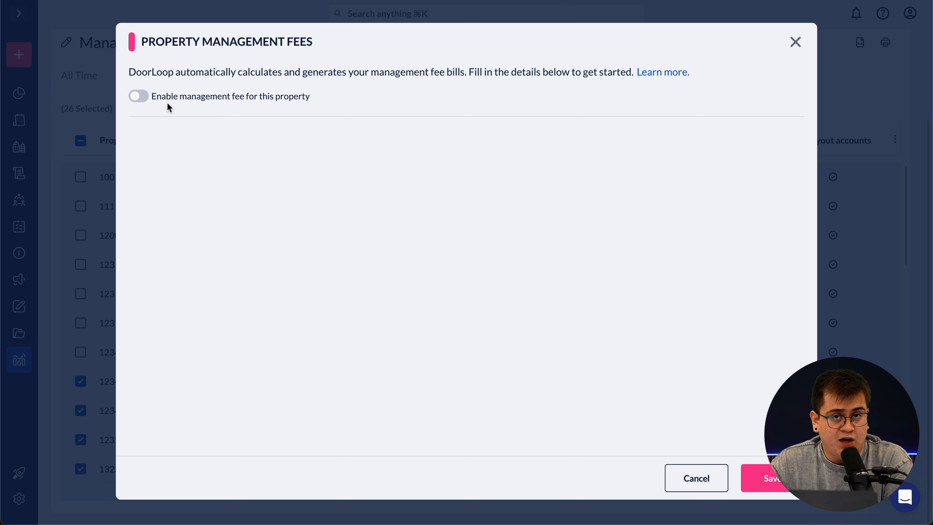
click(139, 96)
click(135, 135)
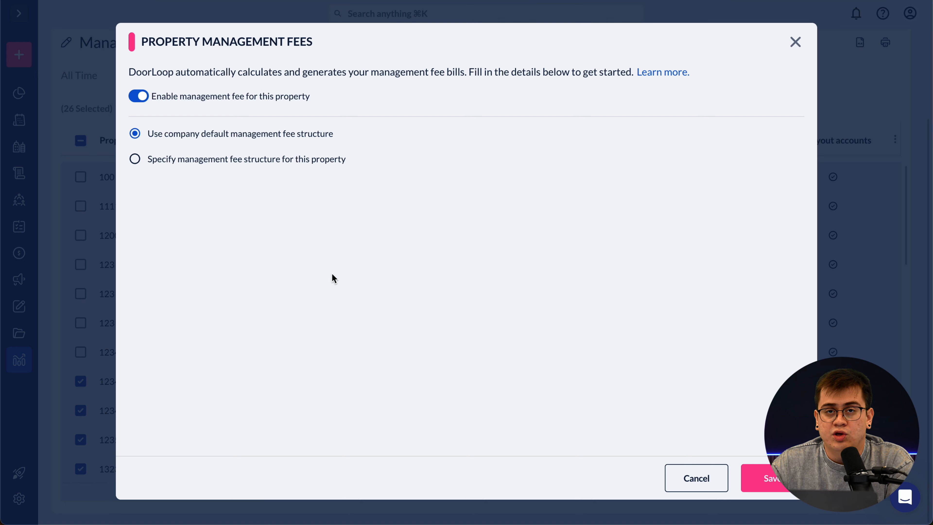
click(777, 478)
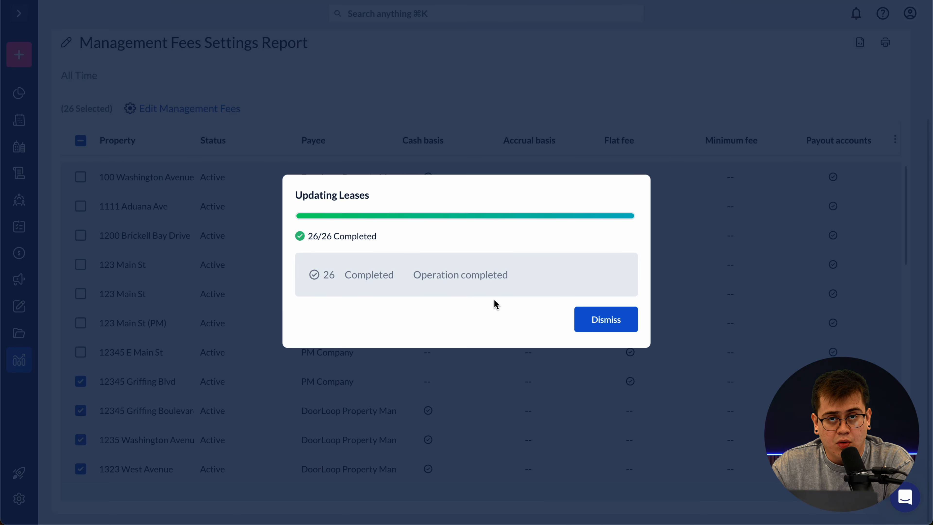
click(591, 323)
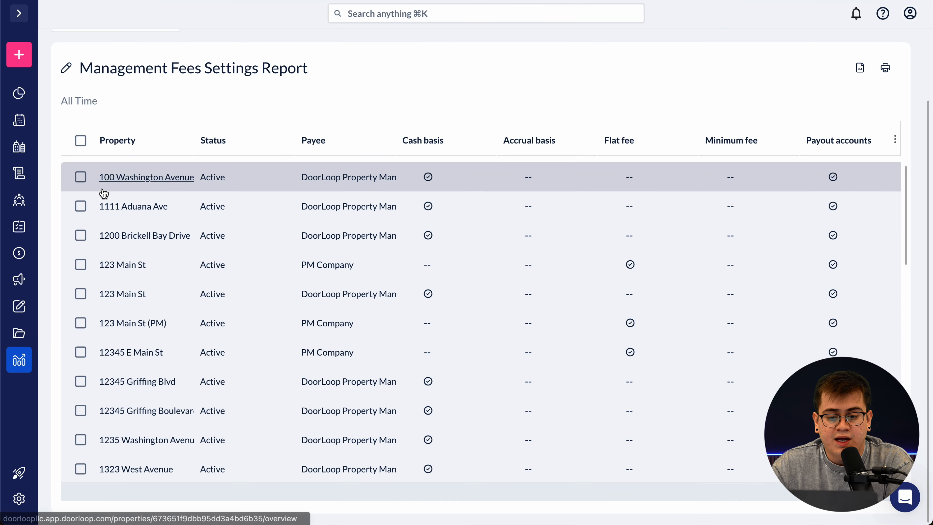
click(81, 177)
click(80, 231)
click(81, 261)
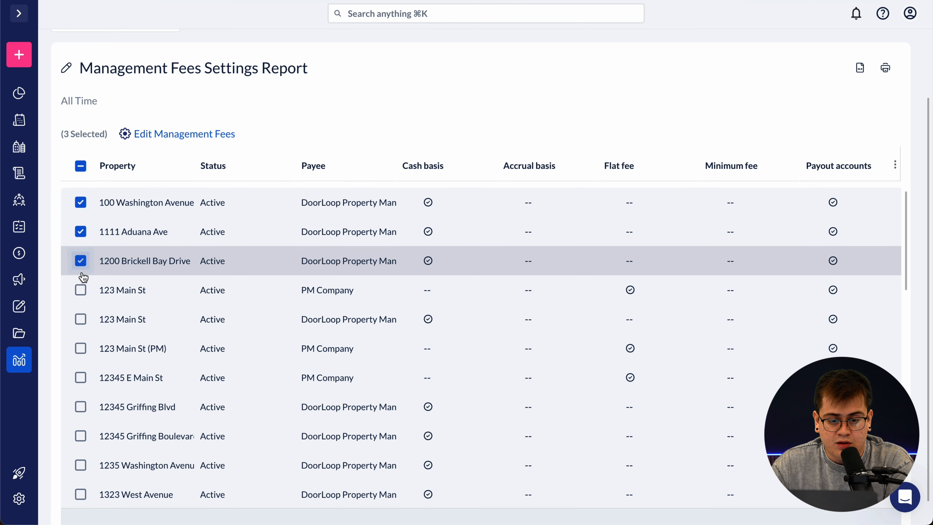
click(80, 290)
click(80, 319)
click(80, 348)
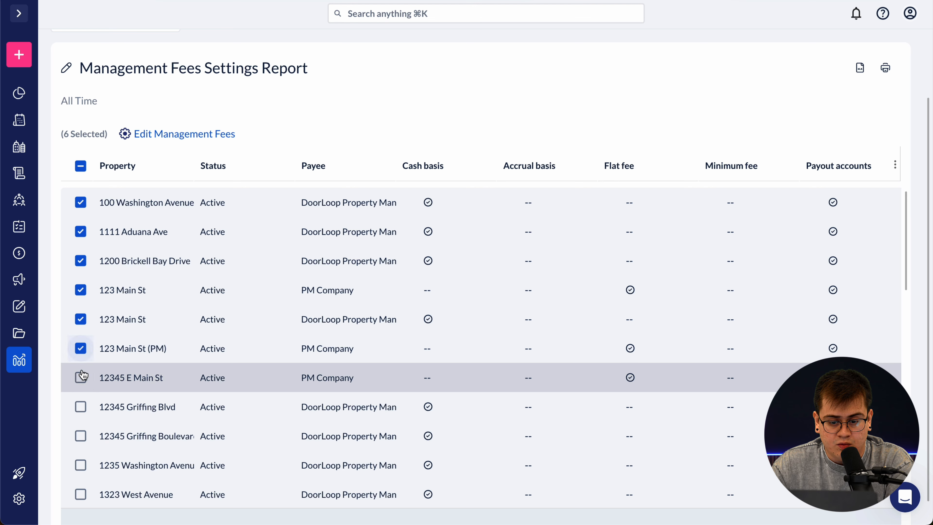
click(80, 377)
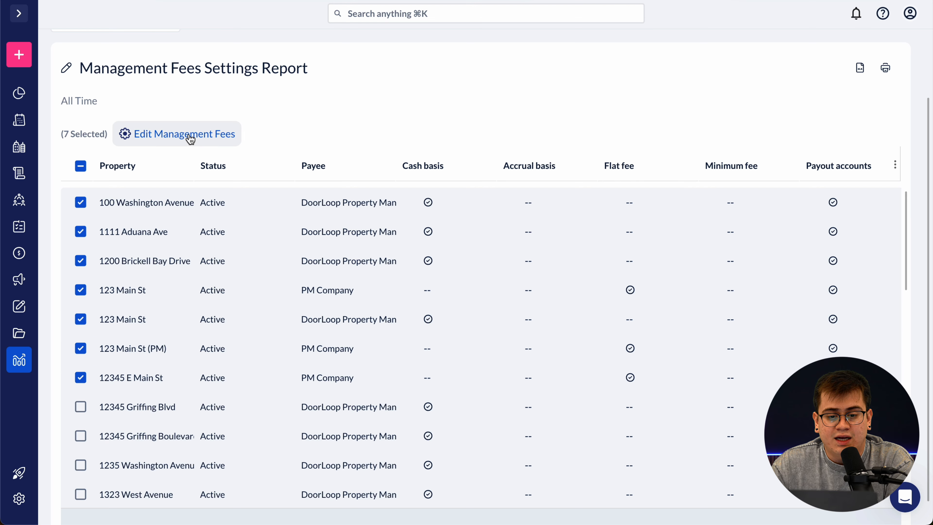
click(188, 134)
click(493, 335)
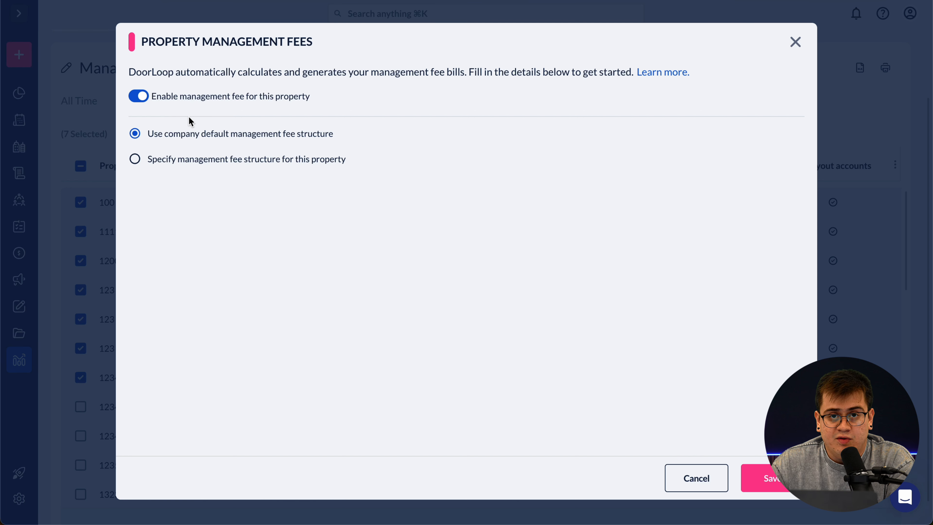
- Switch to a specified fee structure and change the fee percentage from 10 to 8
click(135, 159)
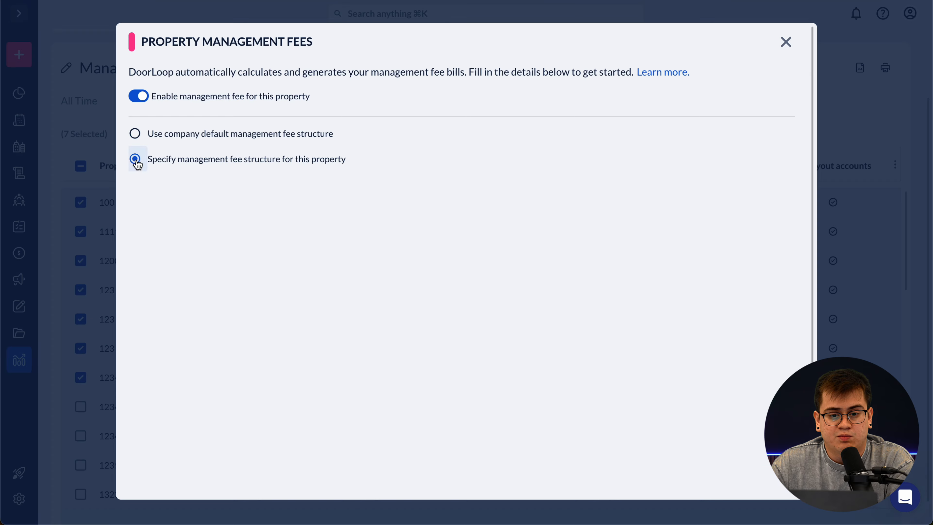
scroll(456, 333, down, 2)
scroll(497, 353, down, 2)
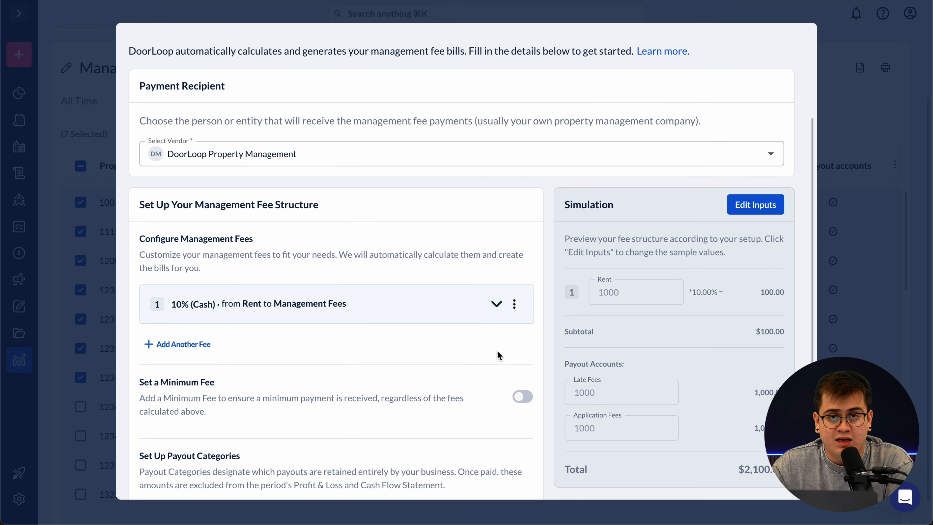
scroll(497, 354, down, 2)
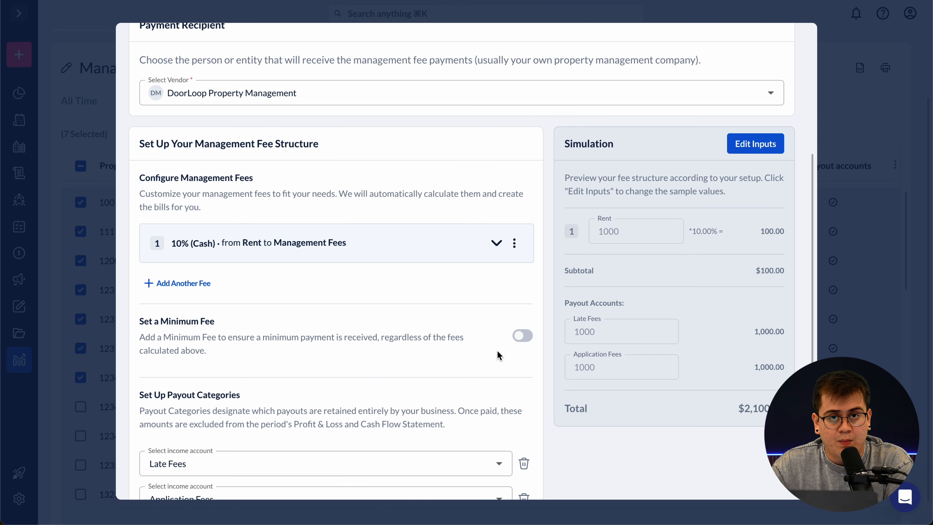
click(496, 245)
scroll(474, 291, down, 1)
click(487, 259)
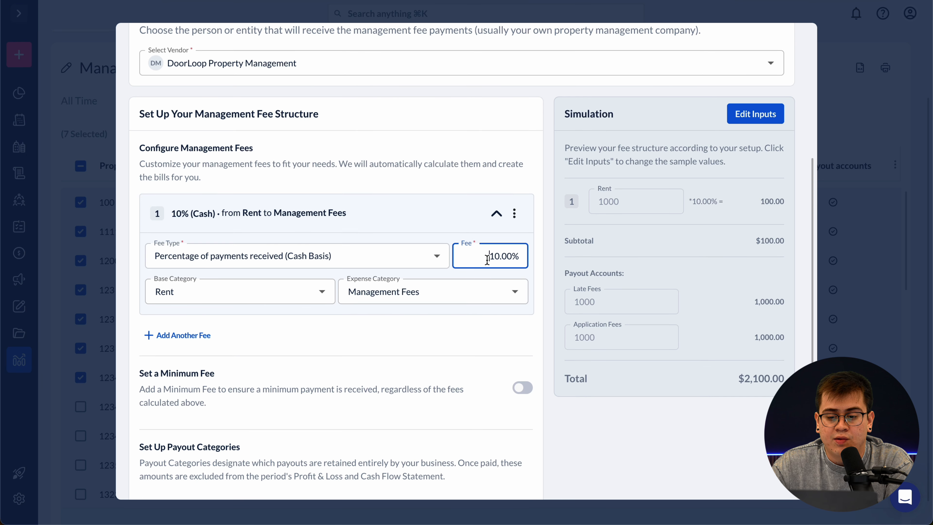
drag(487, 259, 499, 260)
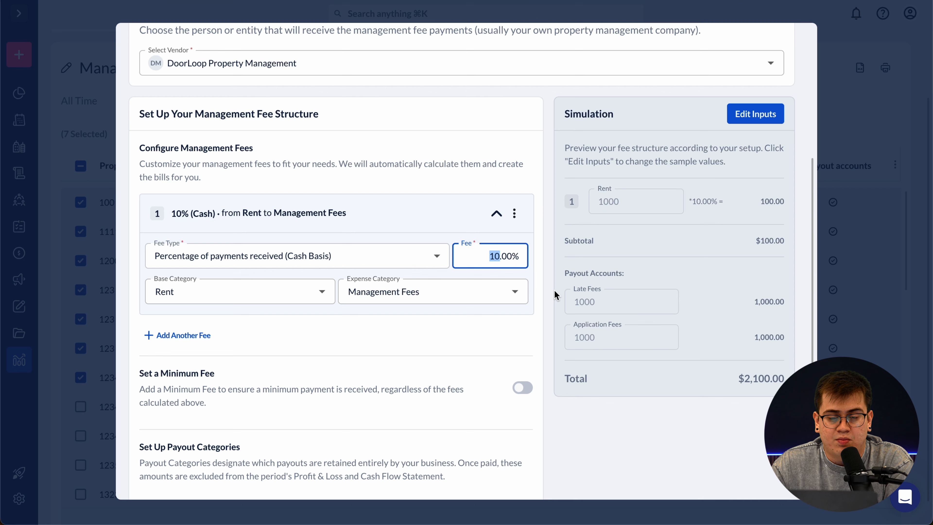
text(8)
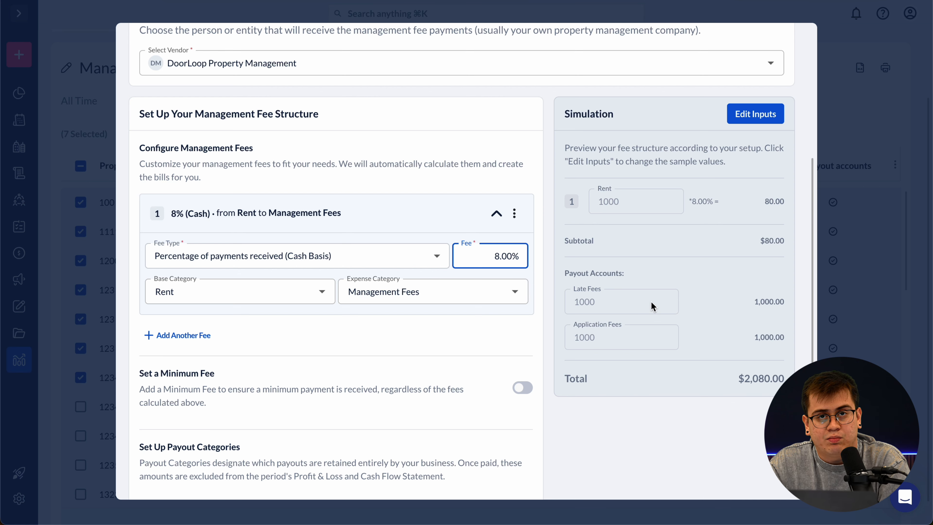
scroll(641, 349, down, 5)
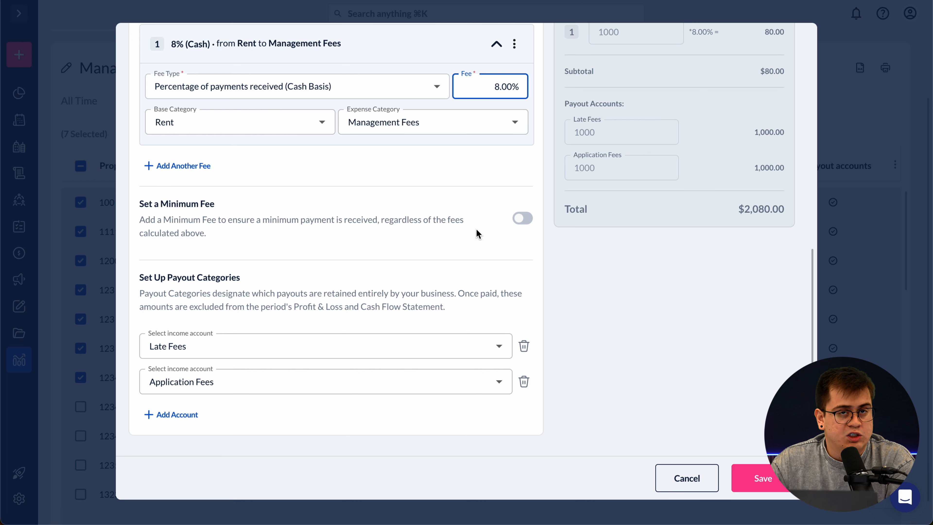
scroll(476, 234, up, 3)
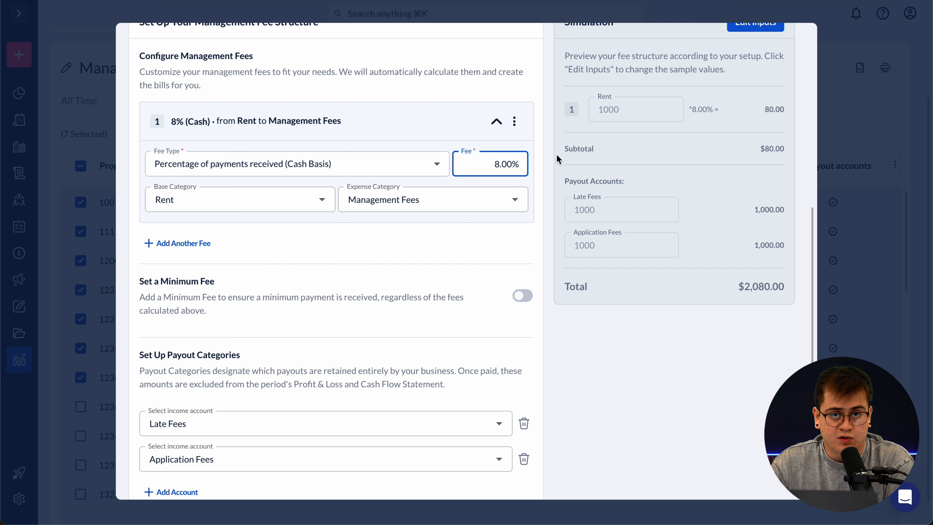
- Change the fee to a $300 flat fee and save it
click(444, 164)
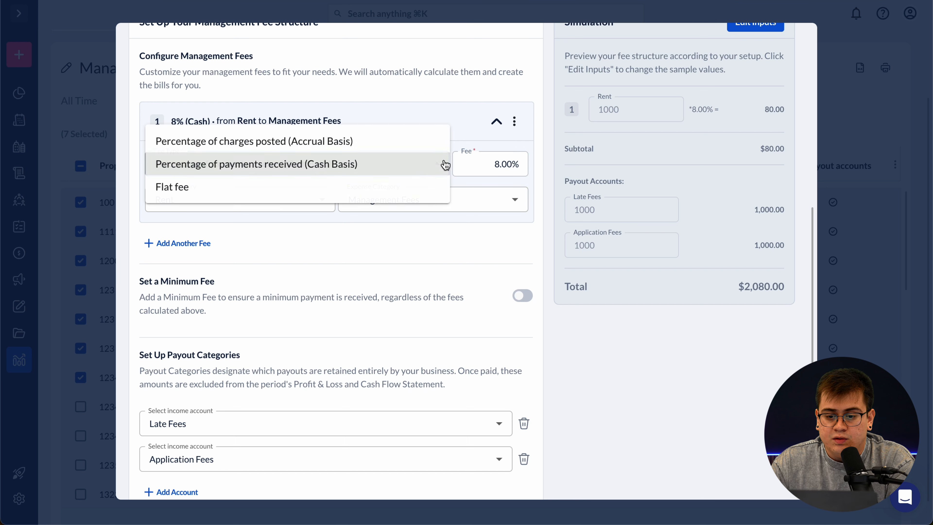
click(416, 188)
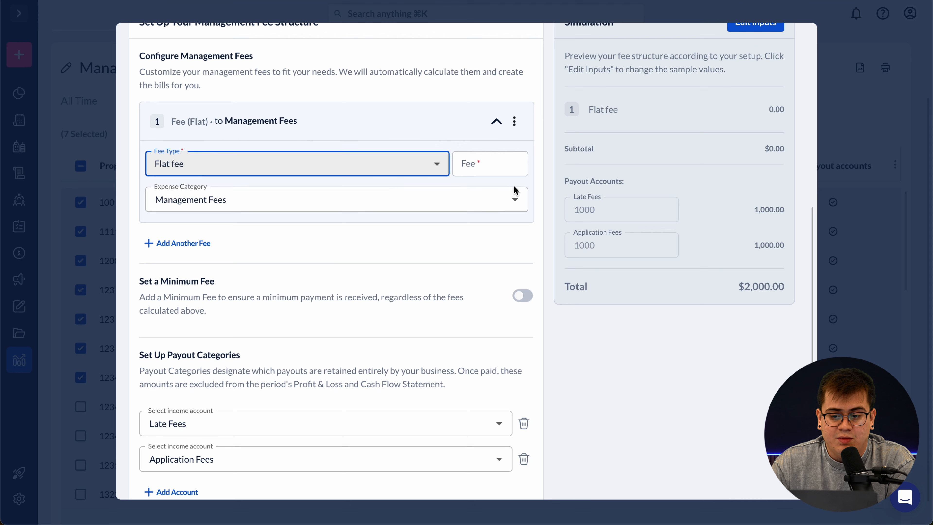
click(484, 164)
text(30)
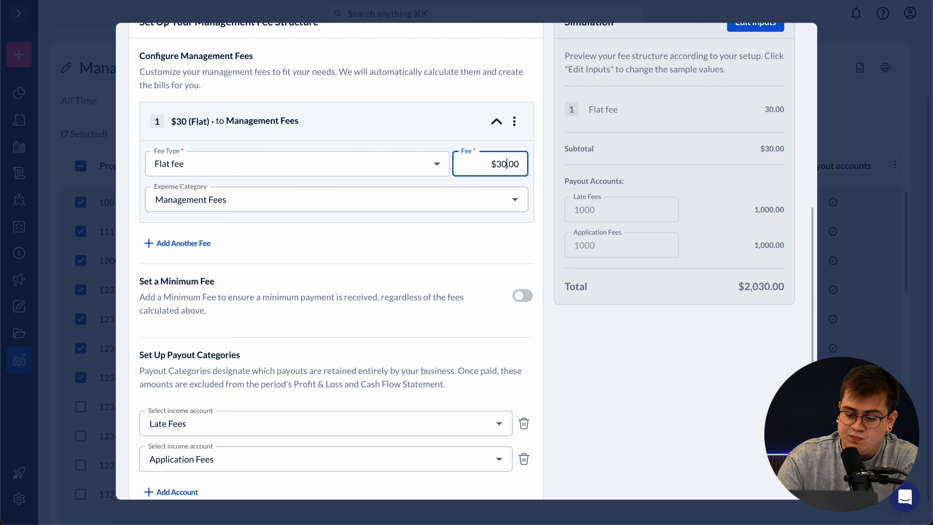
text(0)
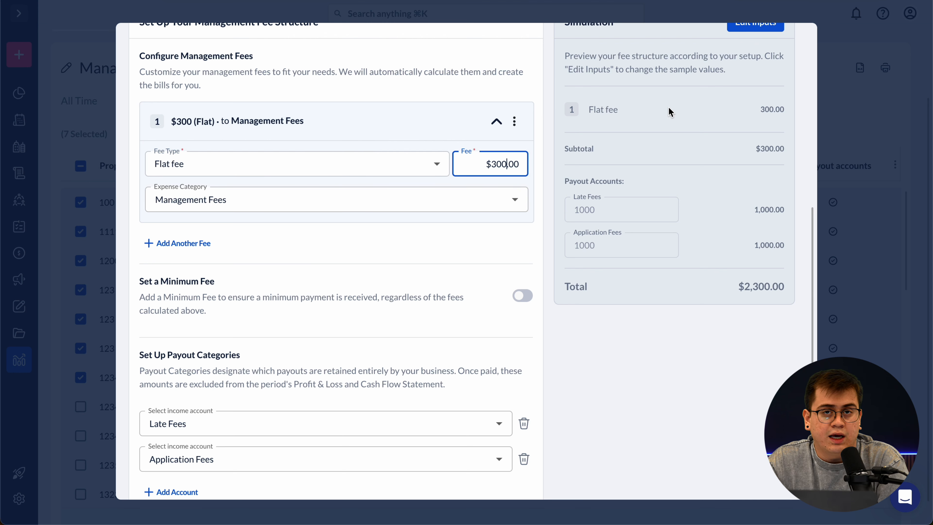
scroll(661, 314, down, 3)
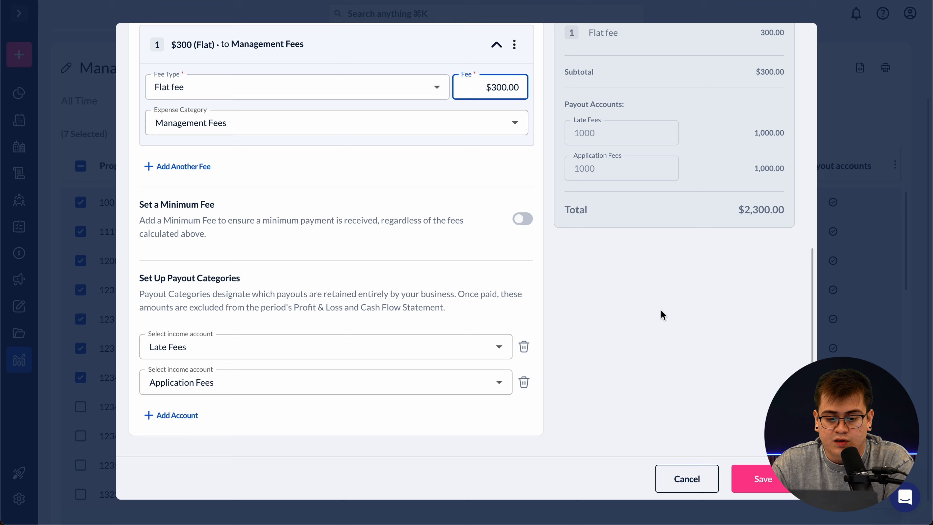
click(765, 476)
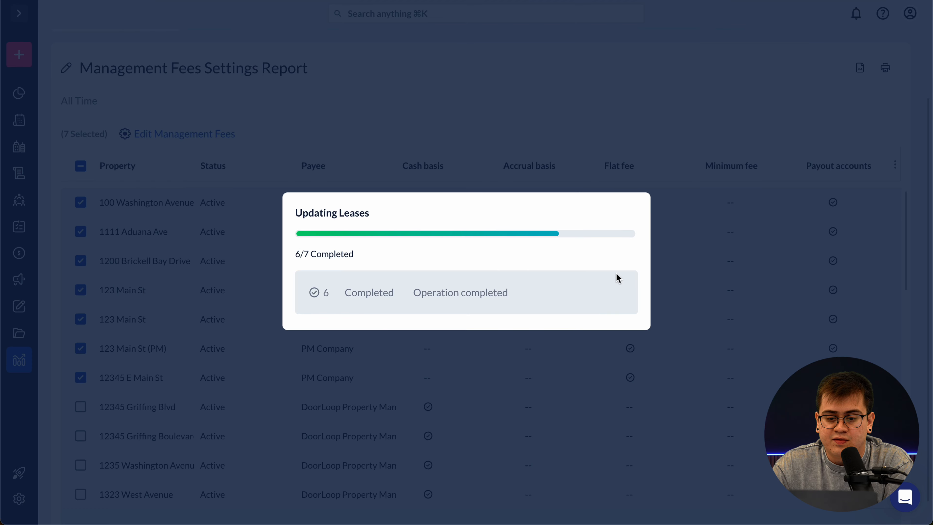
- Dismiss the finished lease update and check that the first seven properties show Flat fee
click(598, 318)
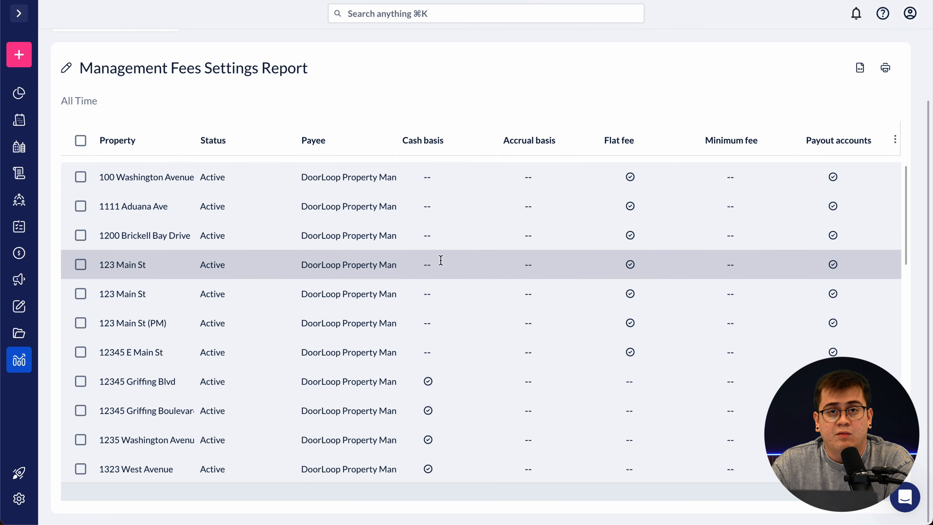
scroll(470, 320, down, 2)
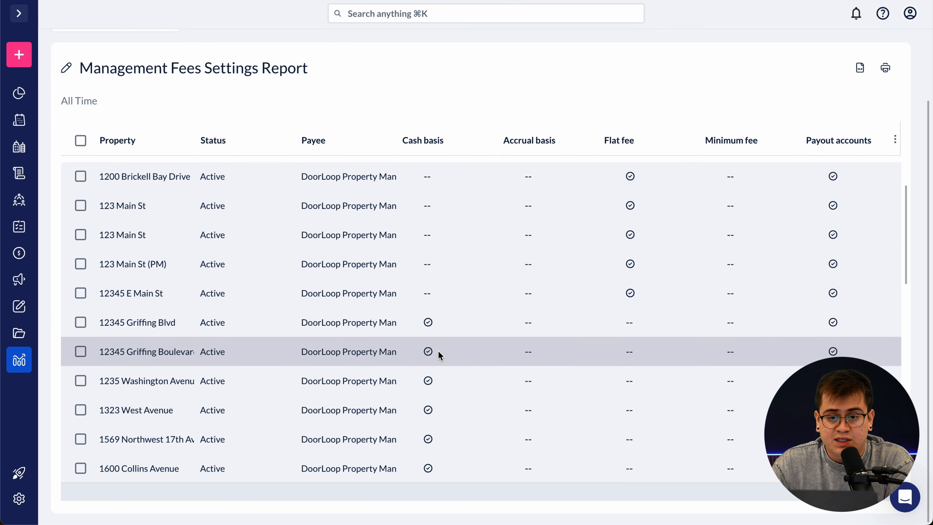
scroll(432, 349, down, 4)
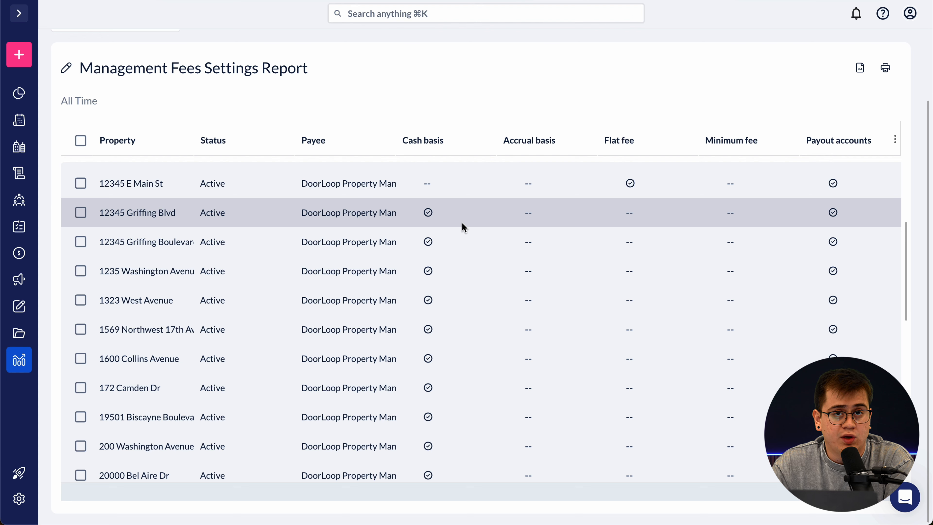
scroll(459, 209, up, 5)
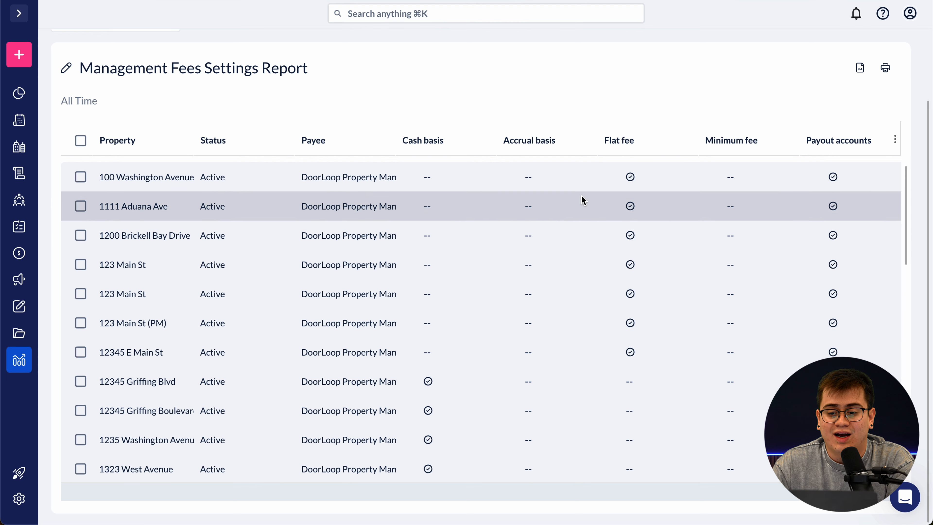
scroll(581, 200, up, 2)
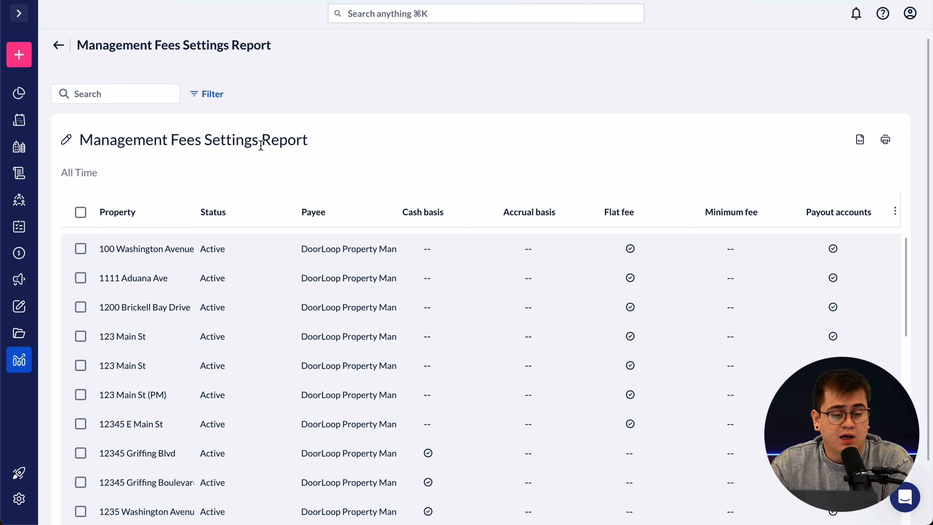
mouse_move(40, 64)
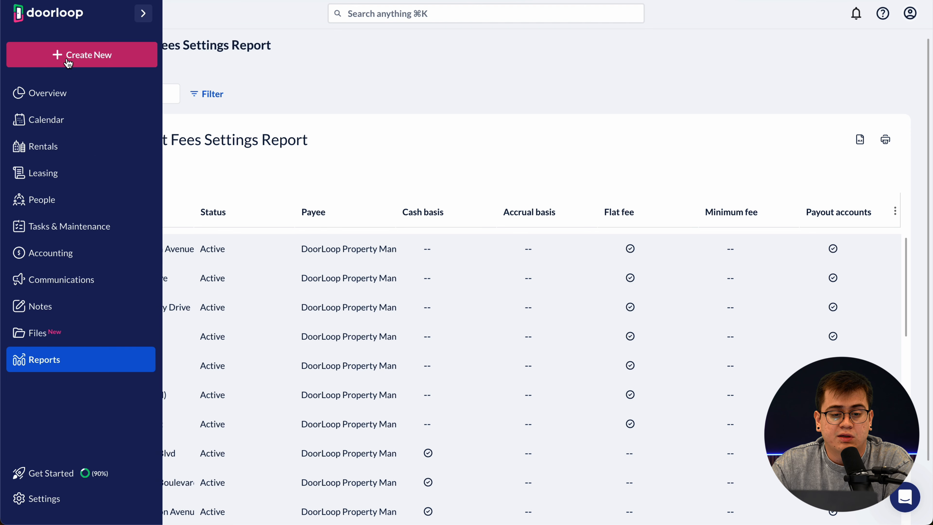
- Open the sidebar's Create New menu, which lists Management Fees under vendor transactions
click(106, 62)
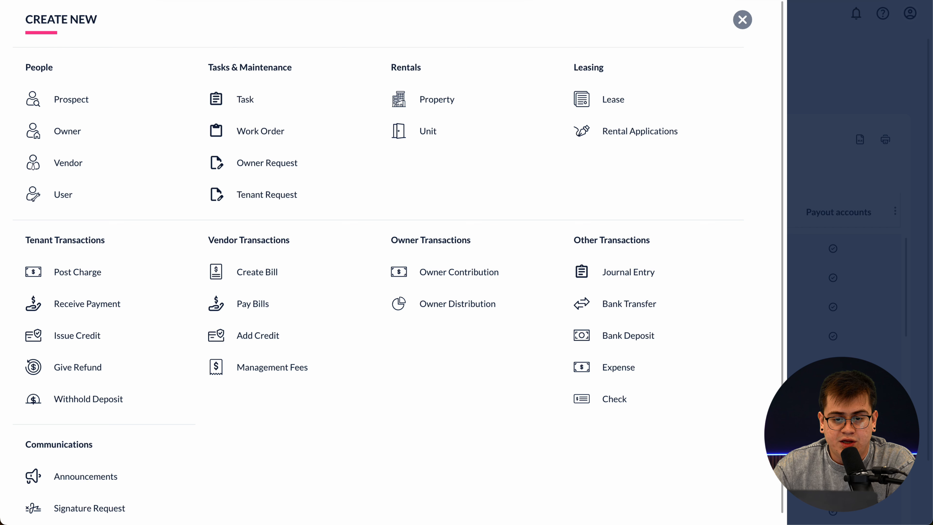
click(240, 1)
click(282, 44)
mouse_move(251, 350)
mouse_down()
mouse_move(197, 375)
mouse_move(332, 347)
mouse_move(221, 357)
mouse_up()
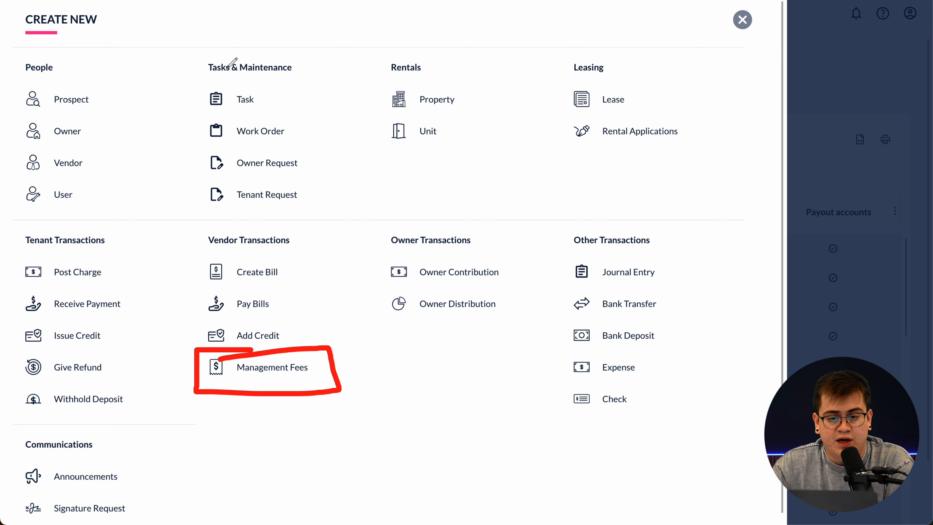
click(165, 1)
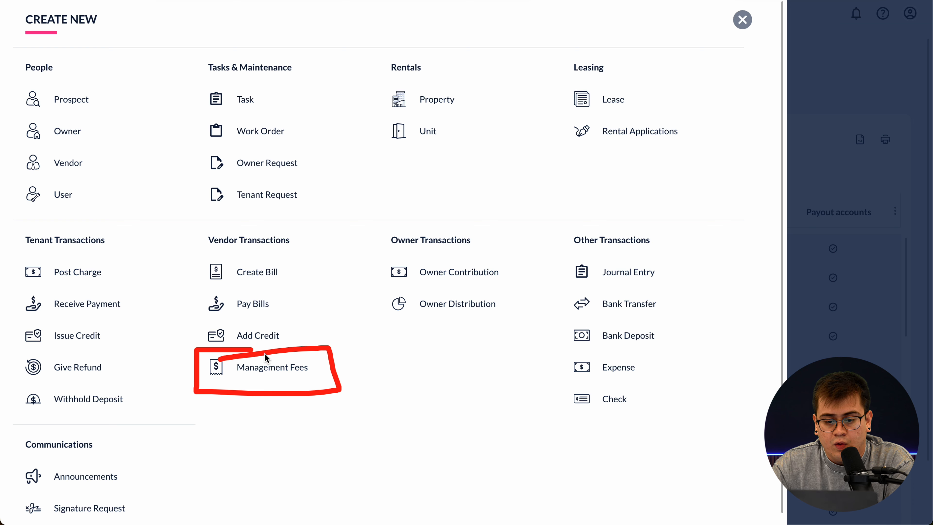
- Start creating management fee bills with the Period set to This Month
click(272, 367)
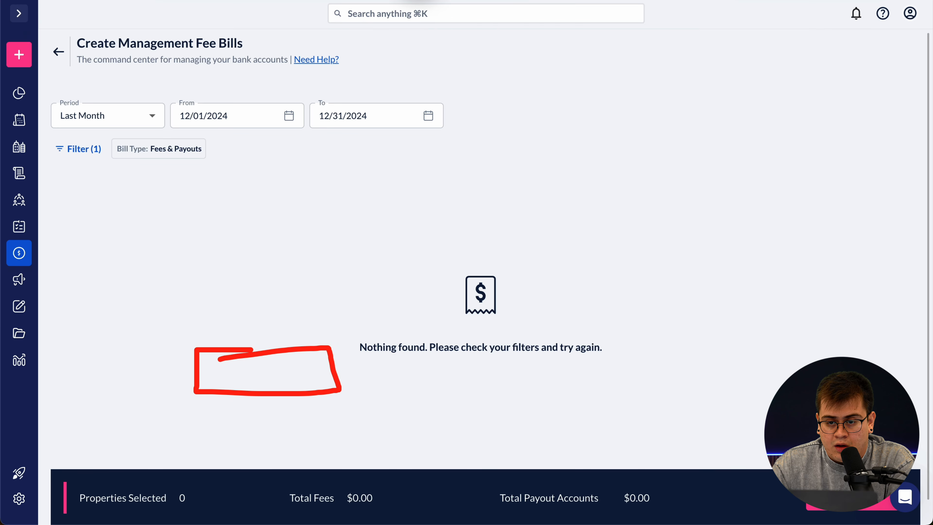
click(418, 4)
click(431, 3)
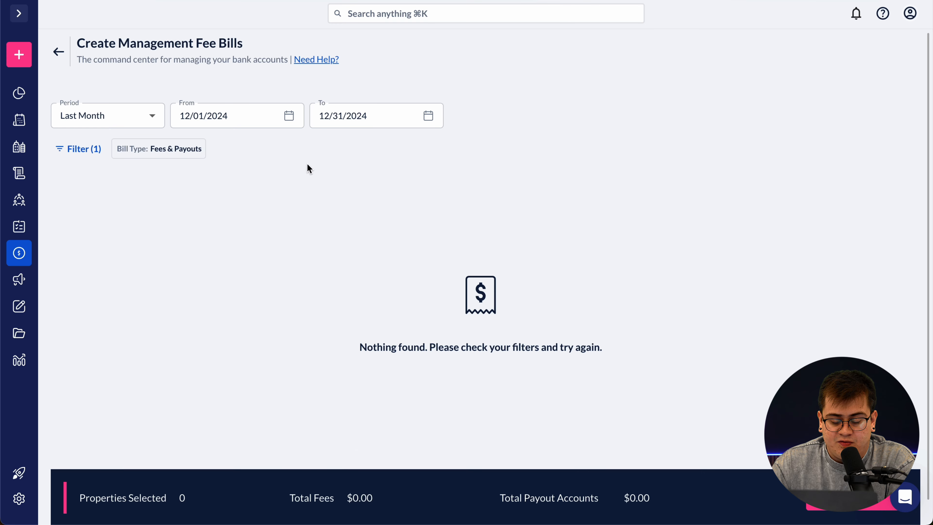
click(157, 115)
click(135, 121)
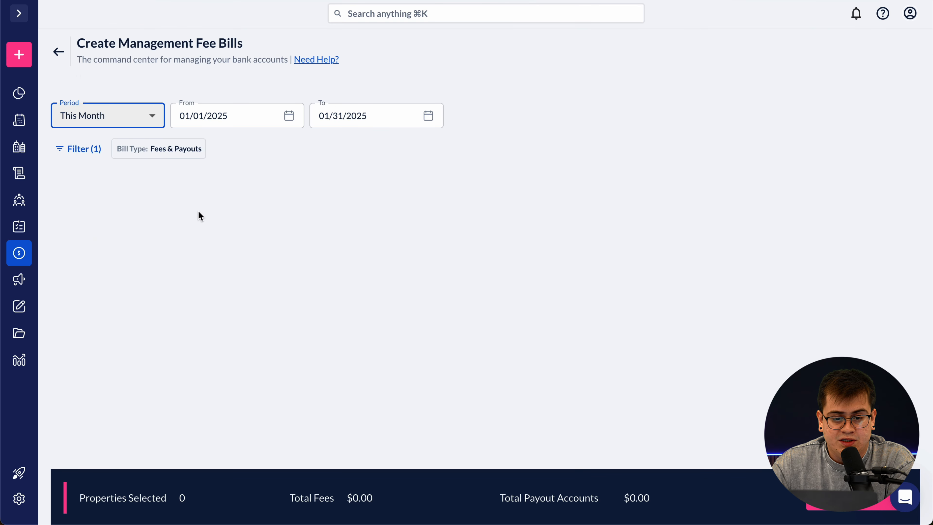
- Filter Billed Properties to Include Already Billed, showing $300.00 fees per property
click(94, 148)
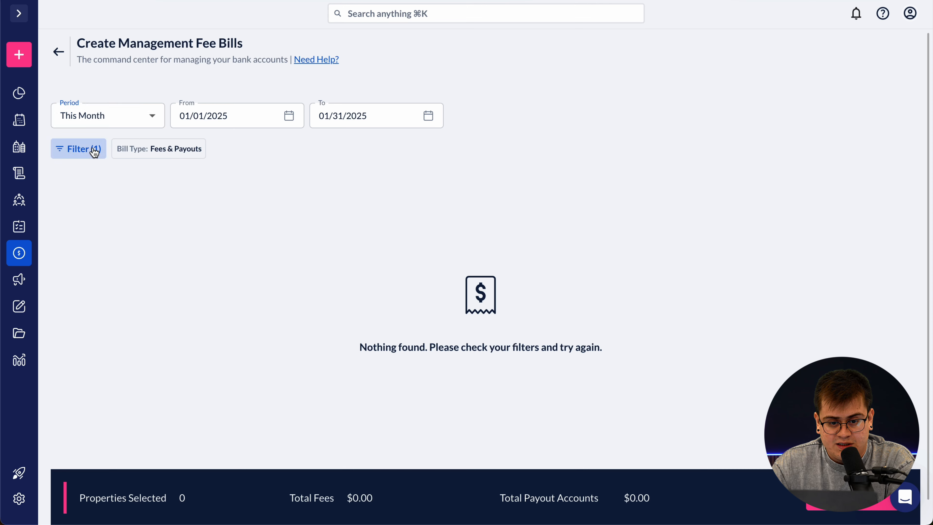
click(896, 180)
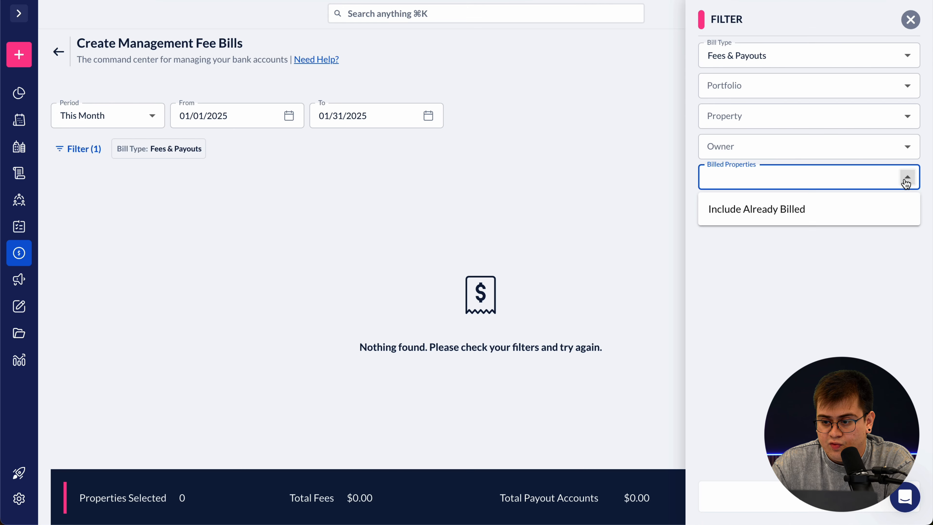
click(857, 208)
click(906, 179)
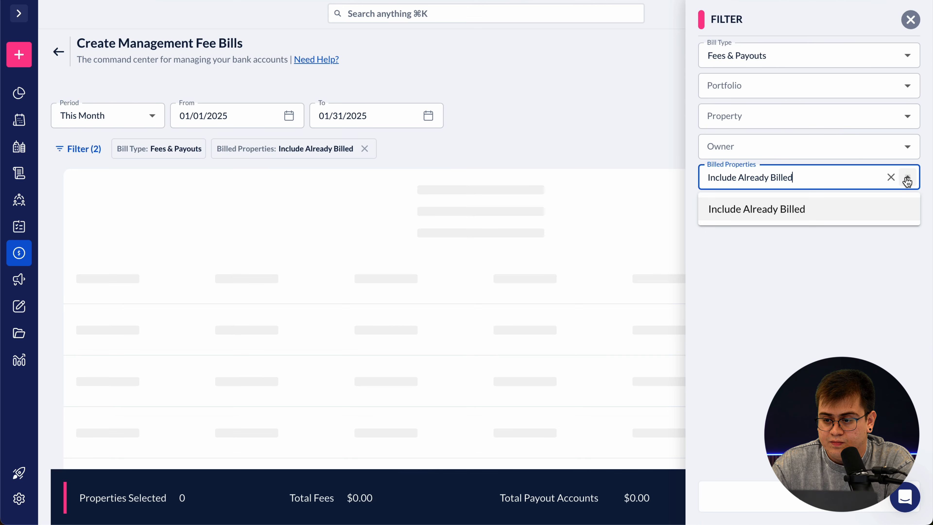
click(905, 178)
click(911, 20)
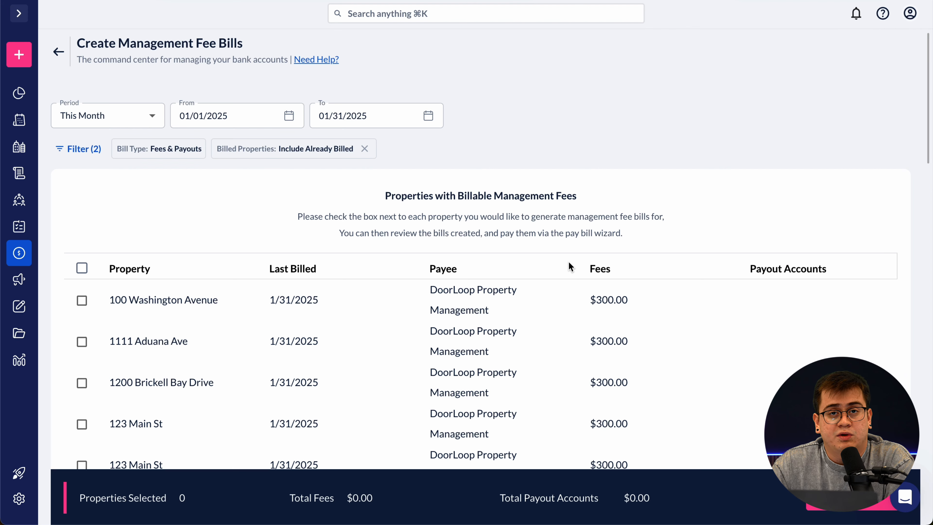
scroll(556, 265, down, 7)
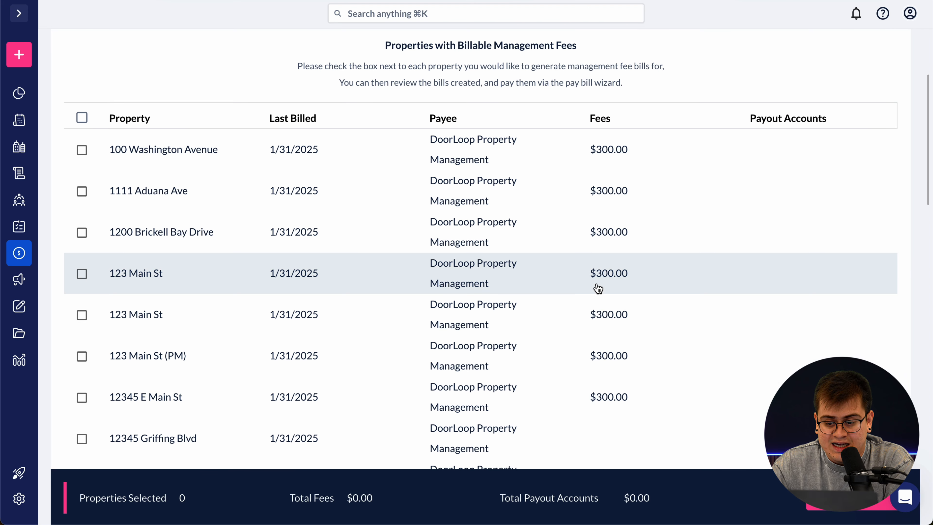
scroll(525, 304, down, 4)
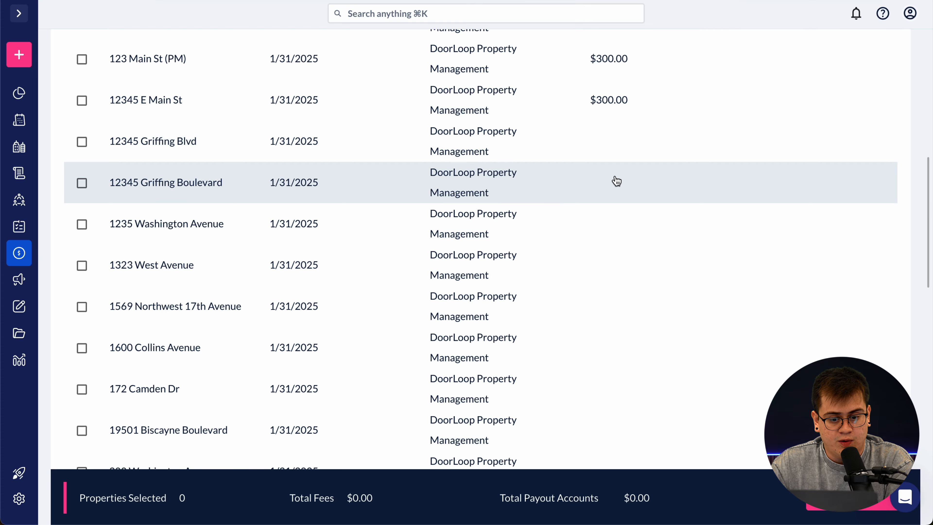
scroll(617, 182, up, 2)
scroll(548, 169, up, 5)
scroll(548, 169, up, 2)
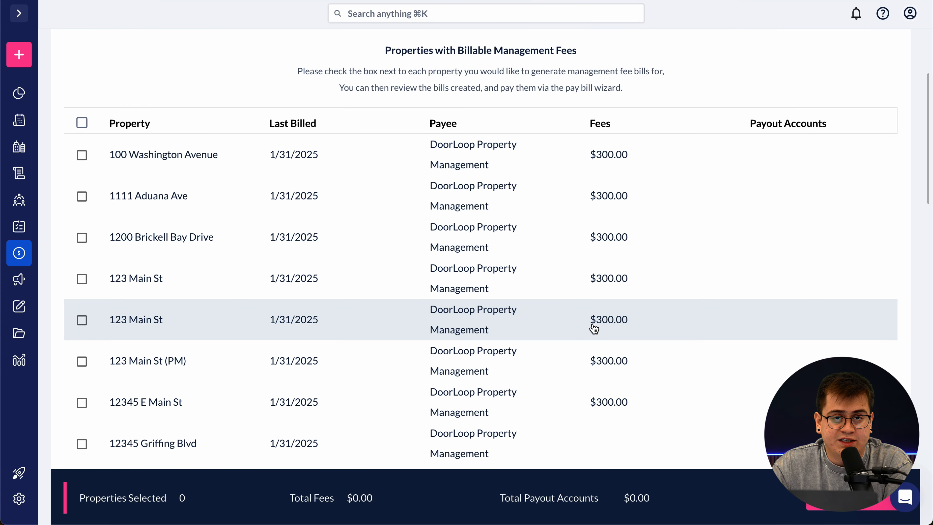
scroll(616, 357, down, 1)
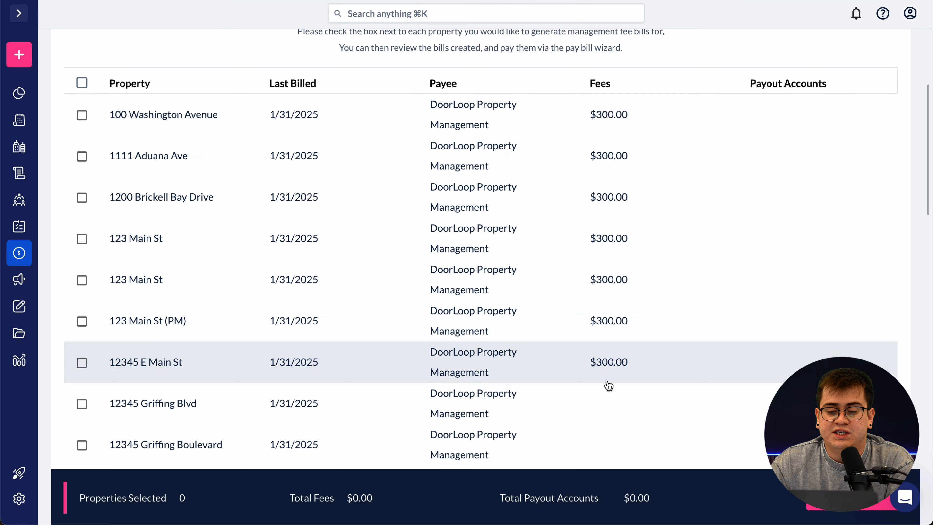
scroll(586, 249, up, 3)
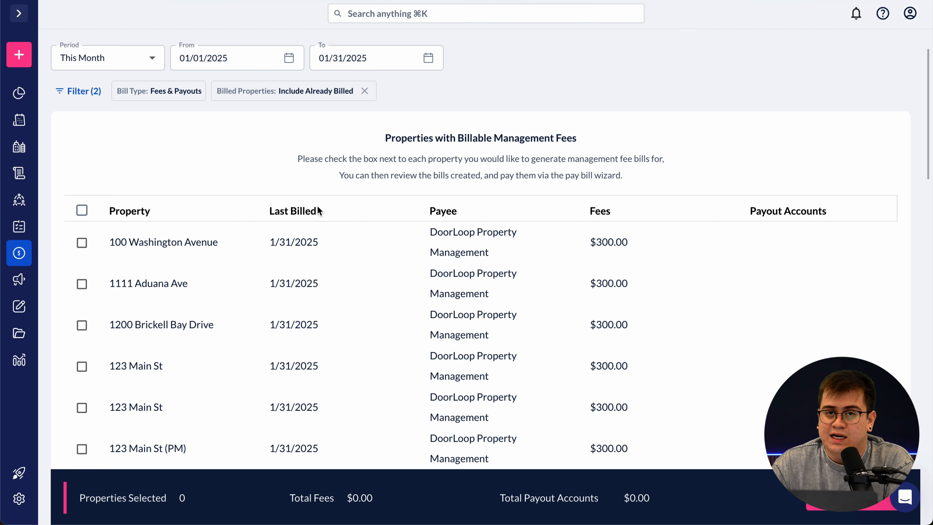
scroll(317, 161, up, 2)
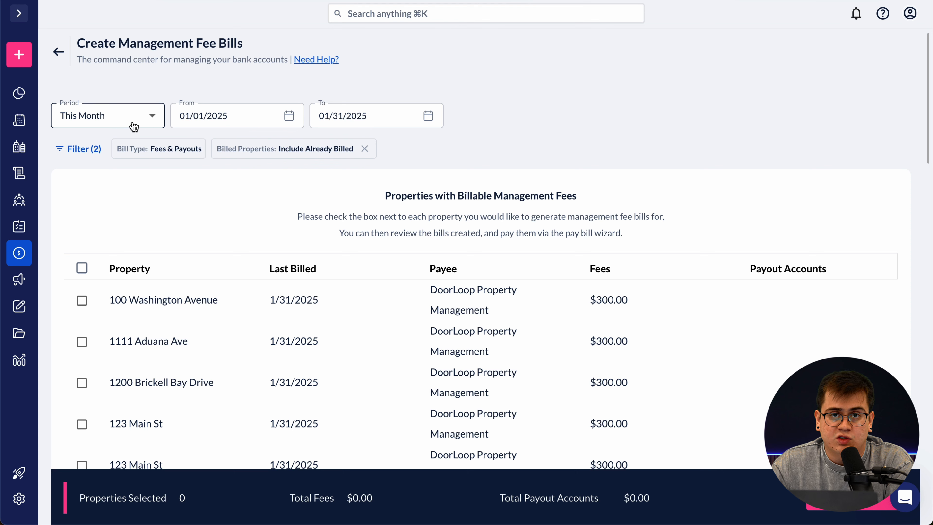
- Keep Period on This Month, select all properties, and create 8 bills totalling $2,101.00
click(153, 115)
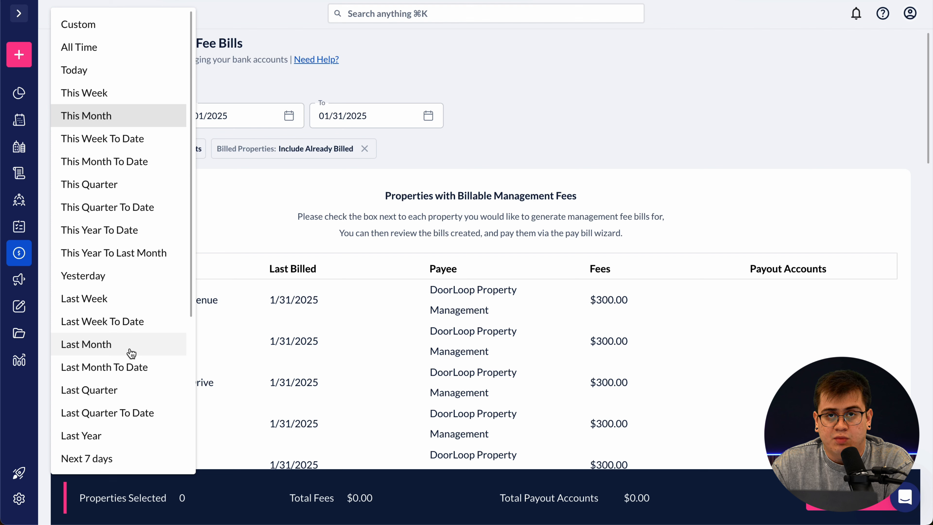
click(229, 200)
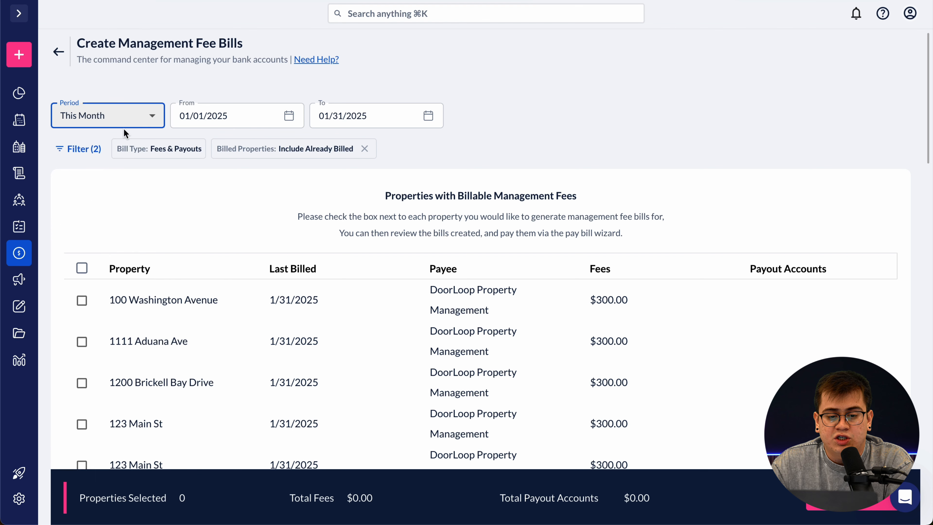
click(123, 121)
click(224, 174)
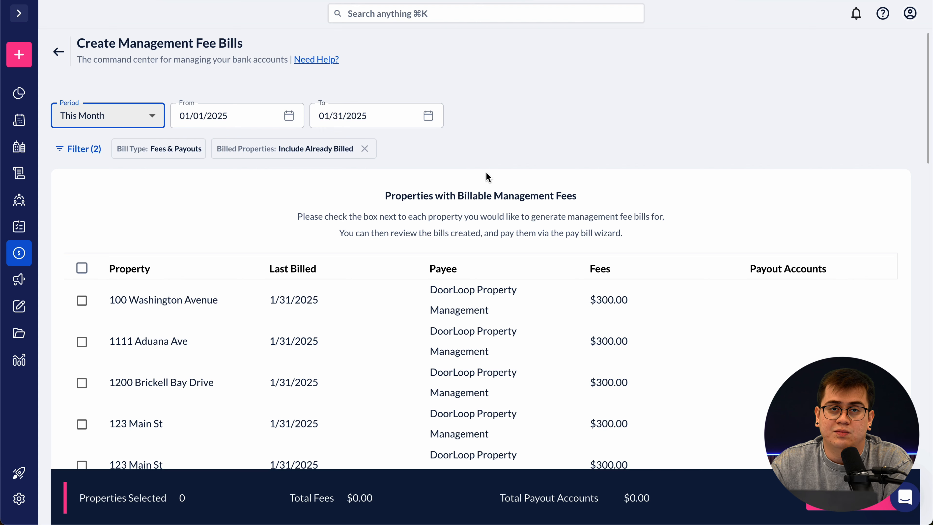
scroll(303, 202, down, 2)
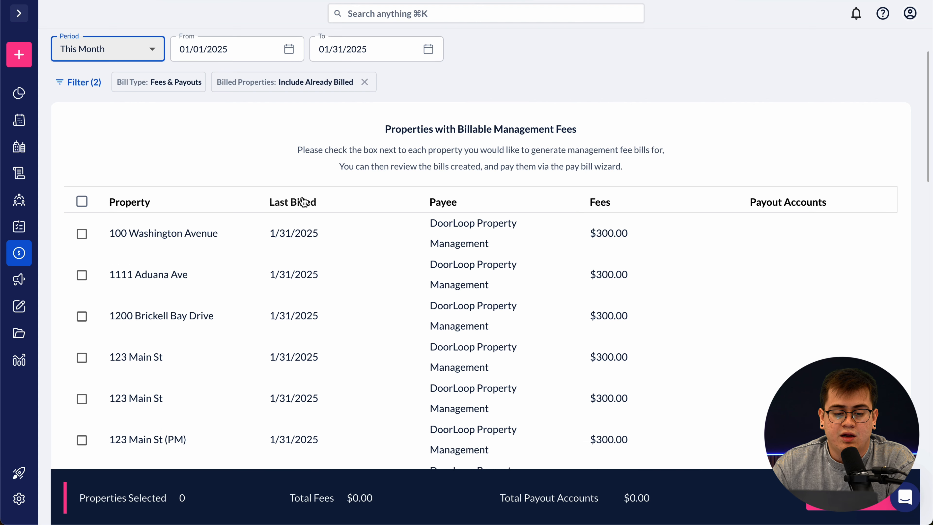
click(82, 202)
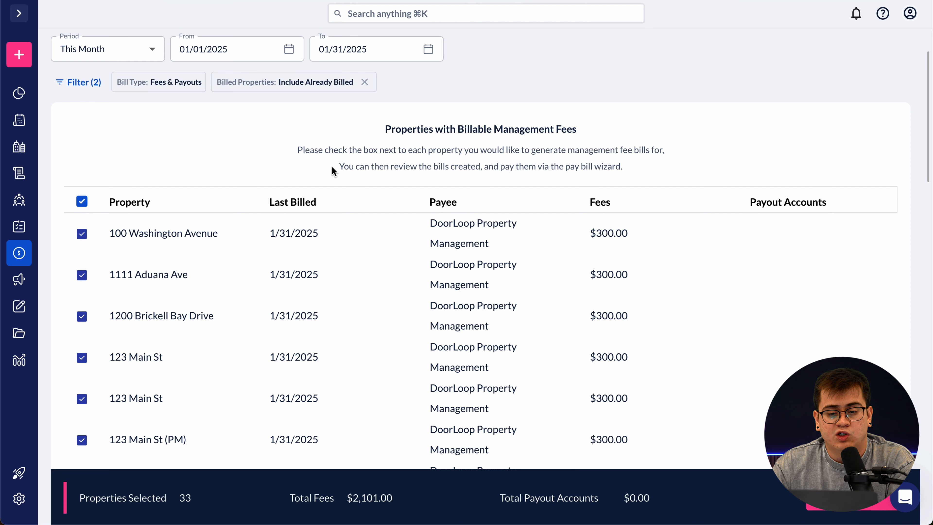
scroll(352, 199, down, 1)
scroll(352, 199, down, 6)
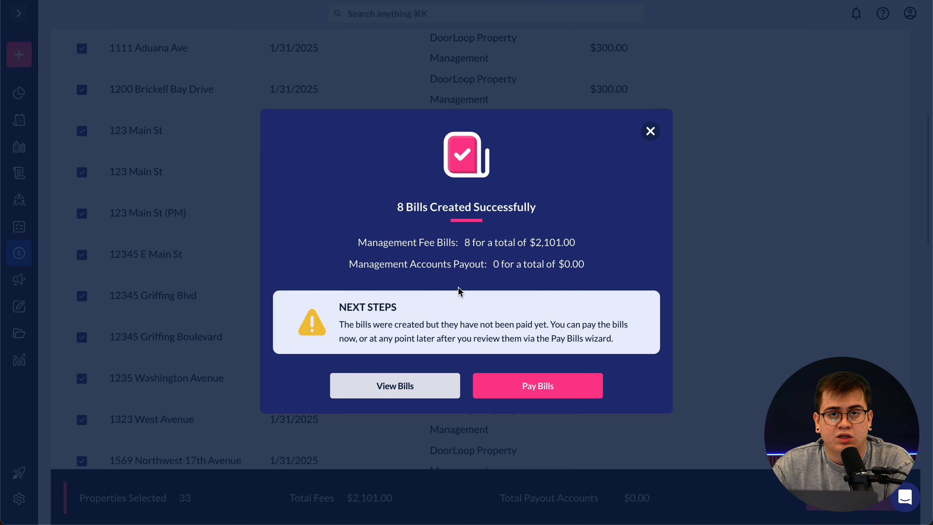
- Go from the 8 Bills Created Successfully dialog into the Pay Bills wizard's Allocations step
drag(396, 208, 534, 206)
click(550, 218)
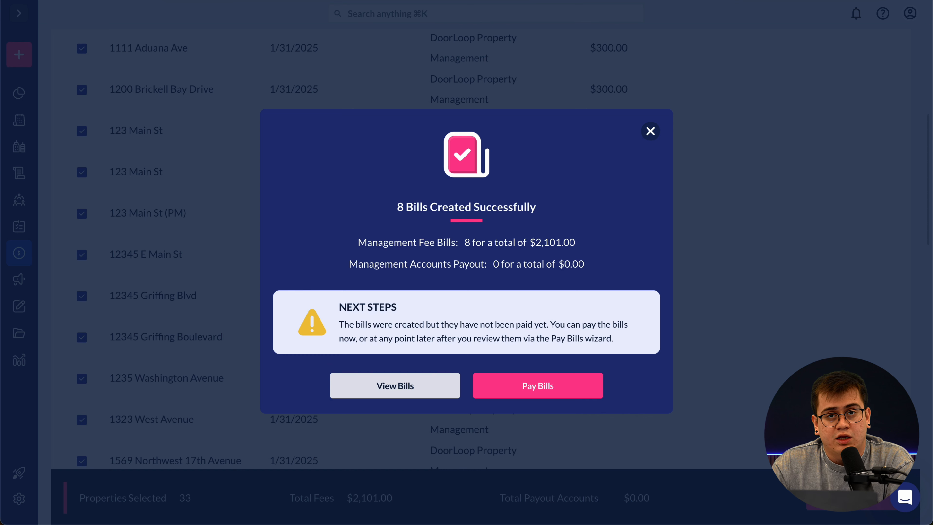
click(535, 392)
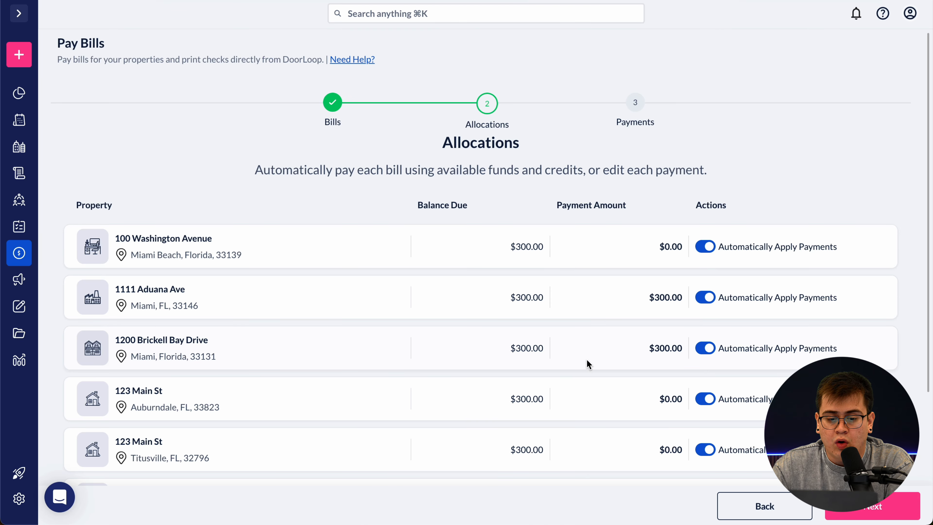
scroll(574, 344, down, 5)
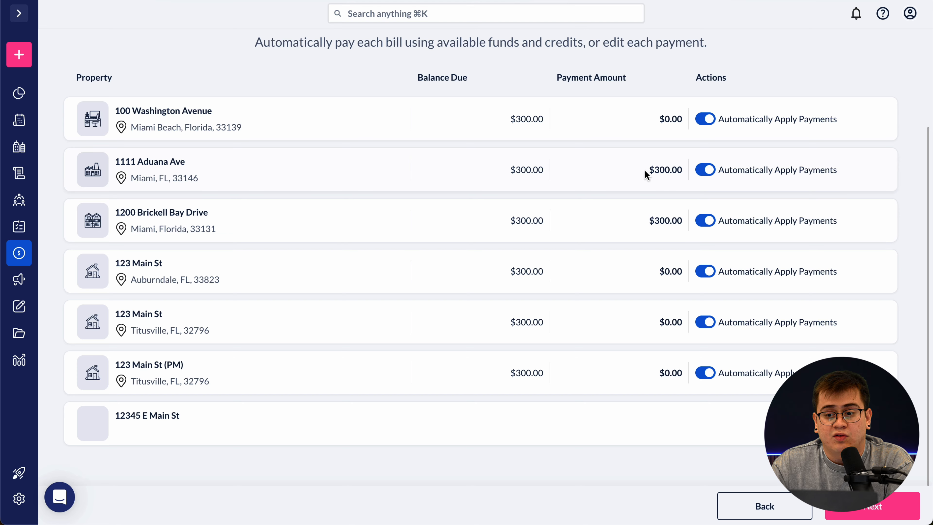
scroll(635, 247, up, 2)
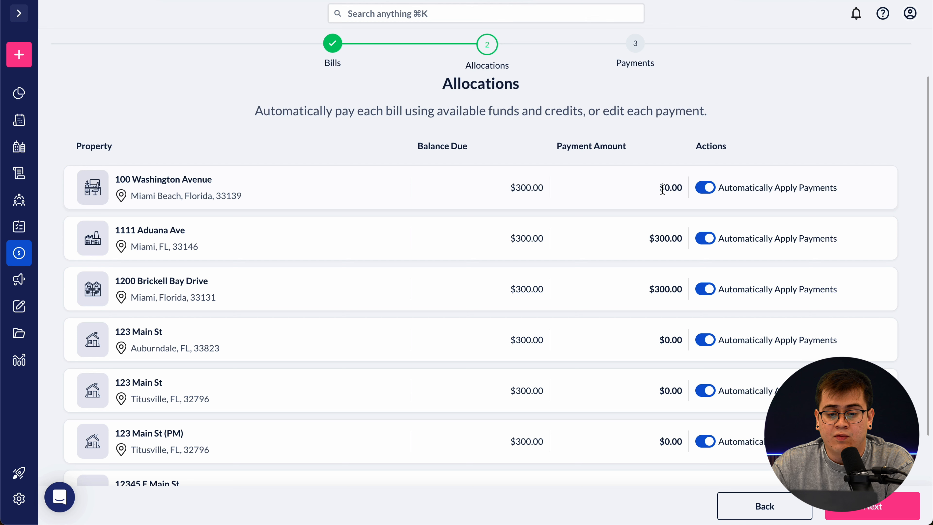
double_click(667, 188)
drag(659, 339, 673, 338)
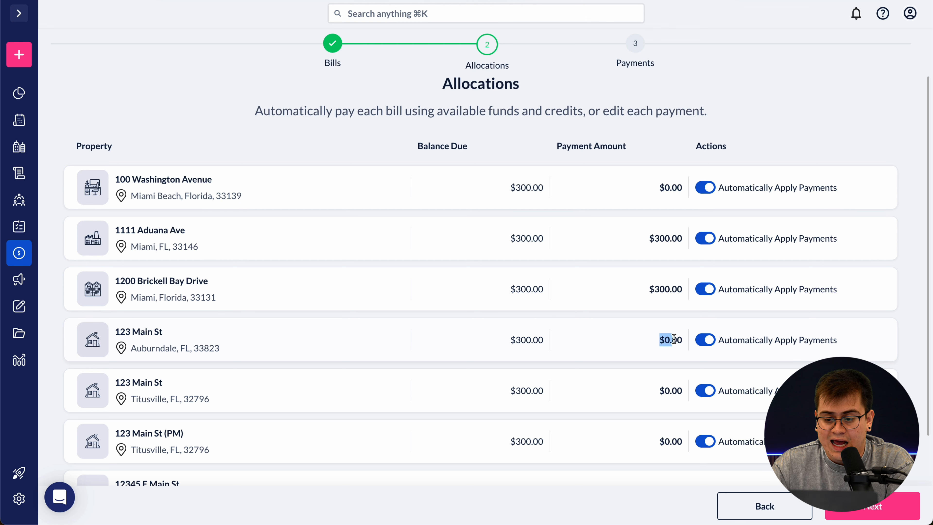
drag(660, 386, 689, 394)
drag(660, 437, 680, 439)
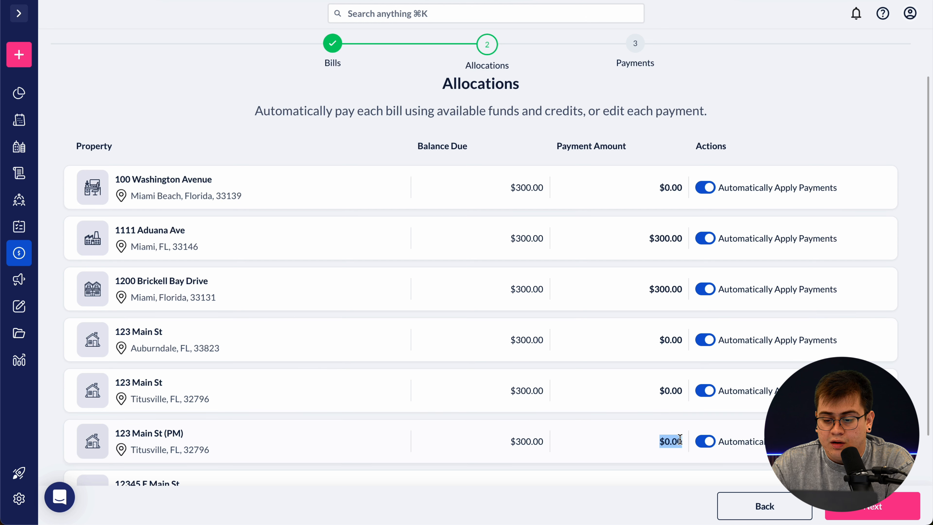
drag(654, 394, 683, 395)
drag(659, 339, 669, 349)
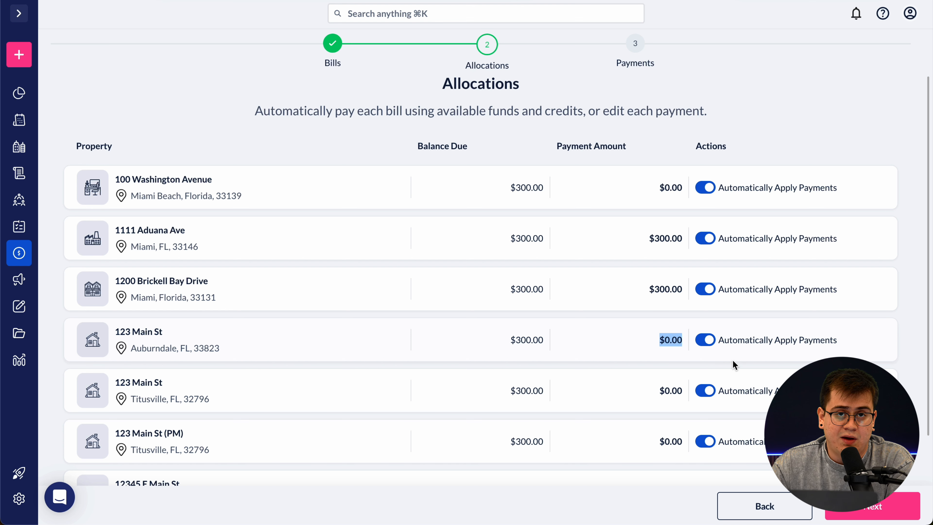
click(659, 190)
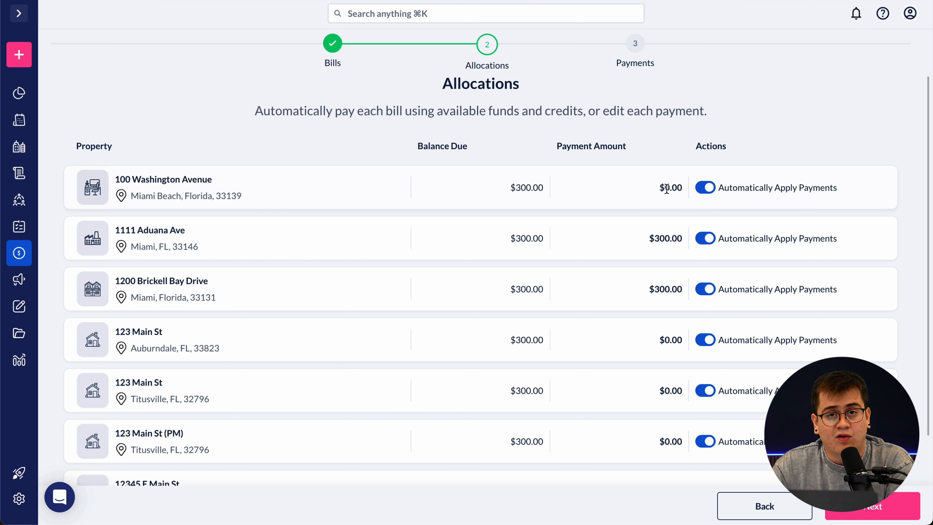
drag(666, 188, 685, 191)
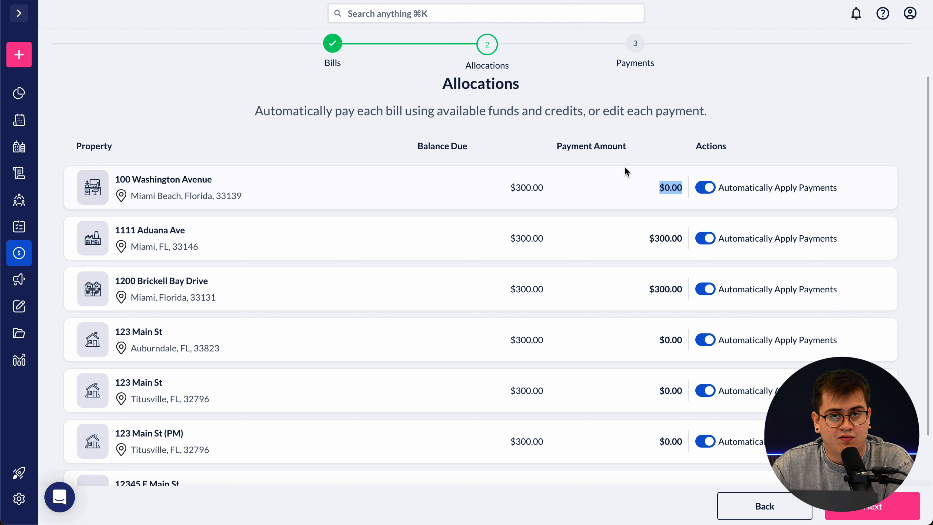
click(601, 191)
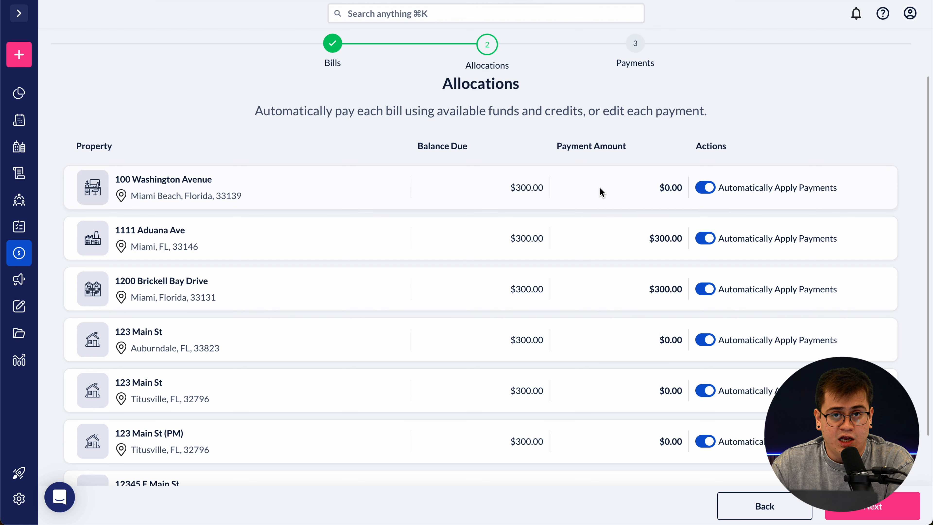
click(706, 189)
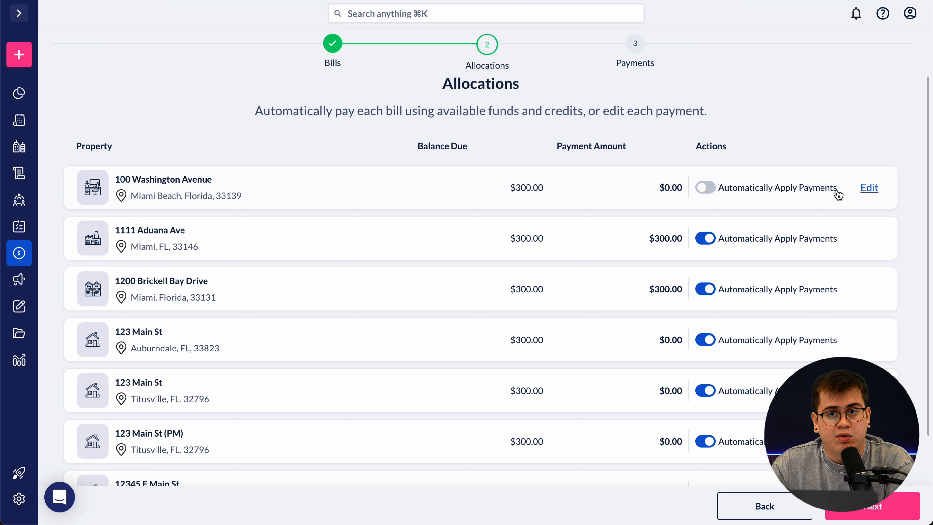
click(869, 188)
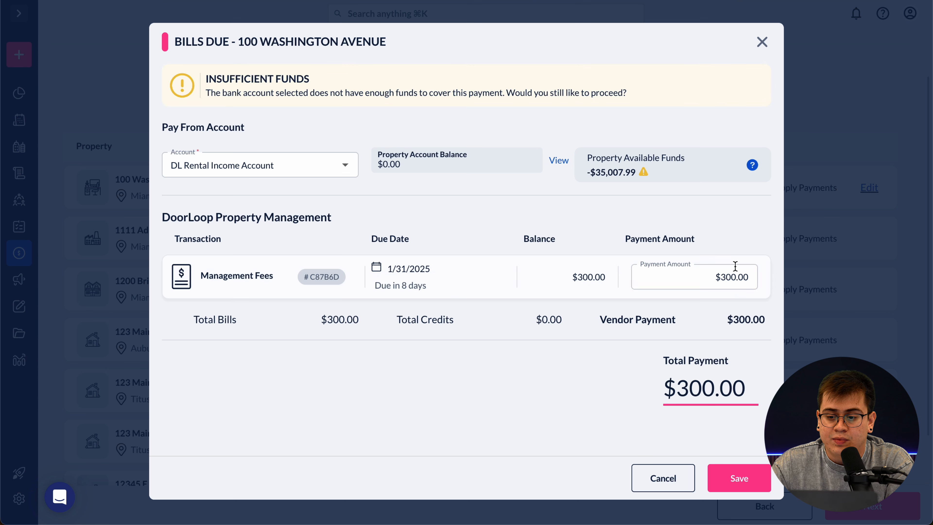
click(726, 279)
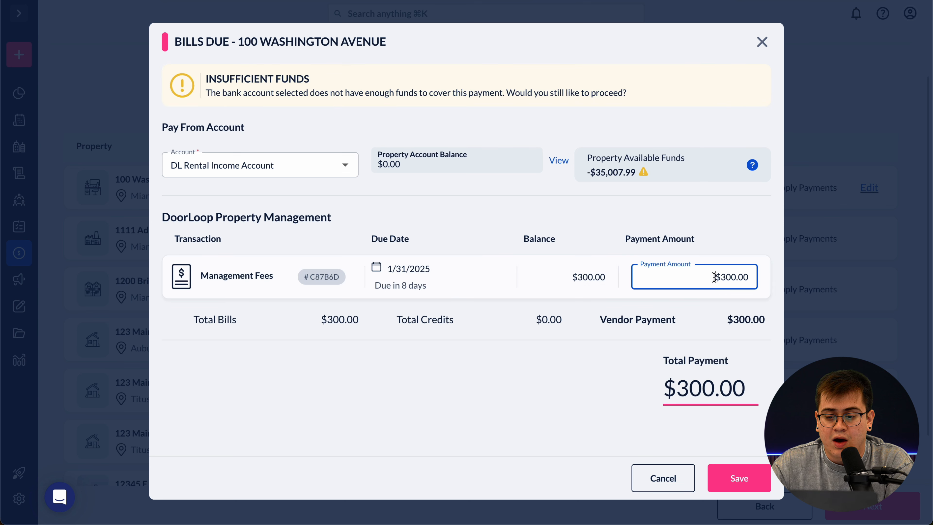
drag(714, 279, 743, 277)
click(743, 277)
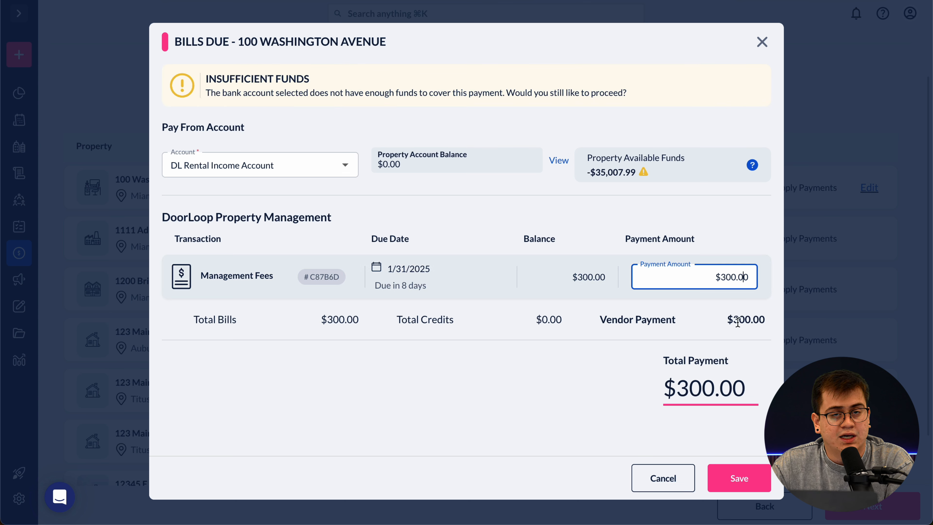
drag(714, 278, 753, 278)
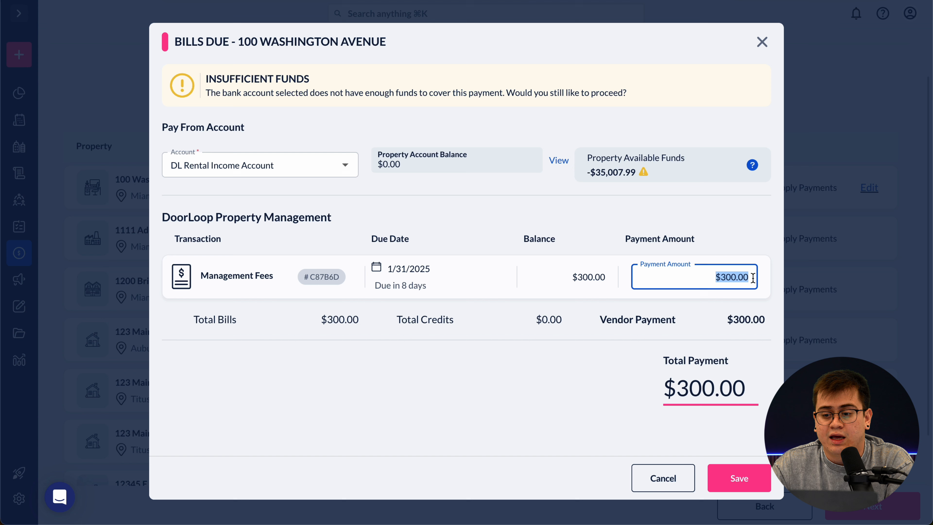
click(739, 364)
click(739, 478)
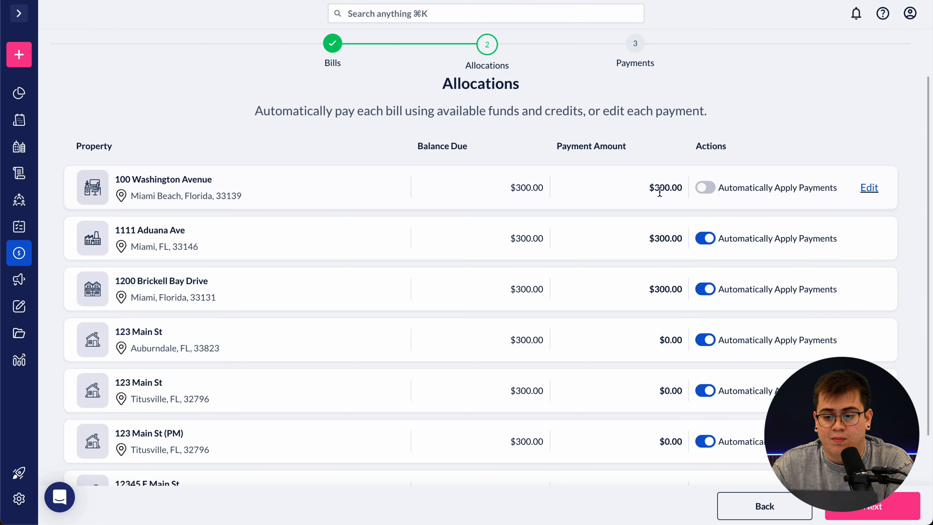
drag(649, 188, 699, 194)
click(621, 194)
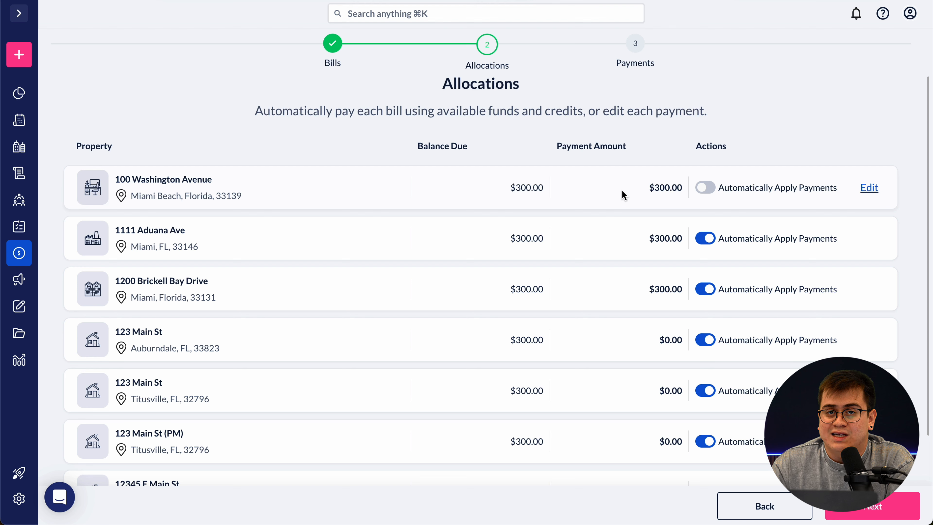
drag(649, 238, 685, 240)
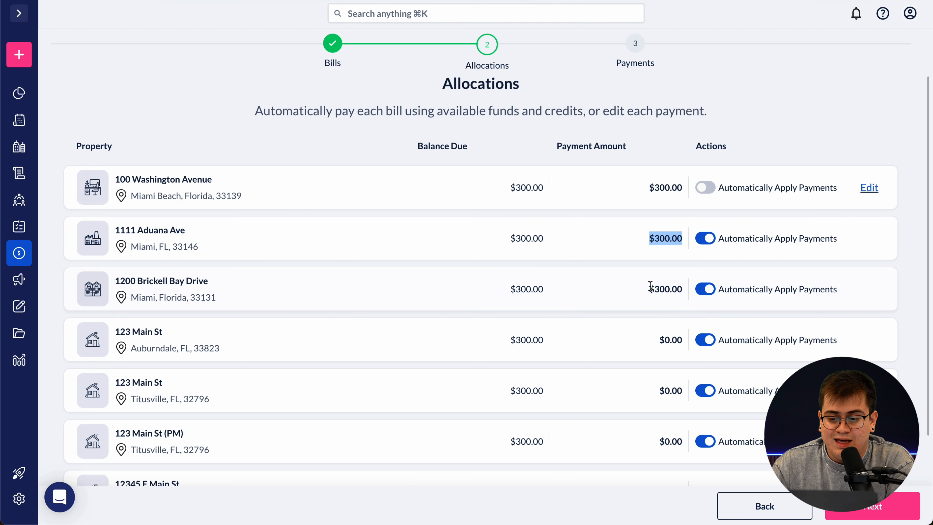
drag(649, 289, 690, 284)
scroll(579, 301, down, 1)
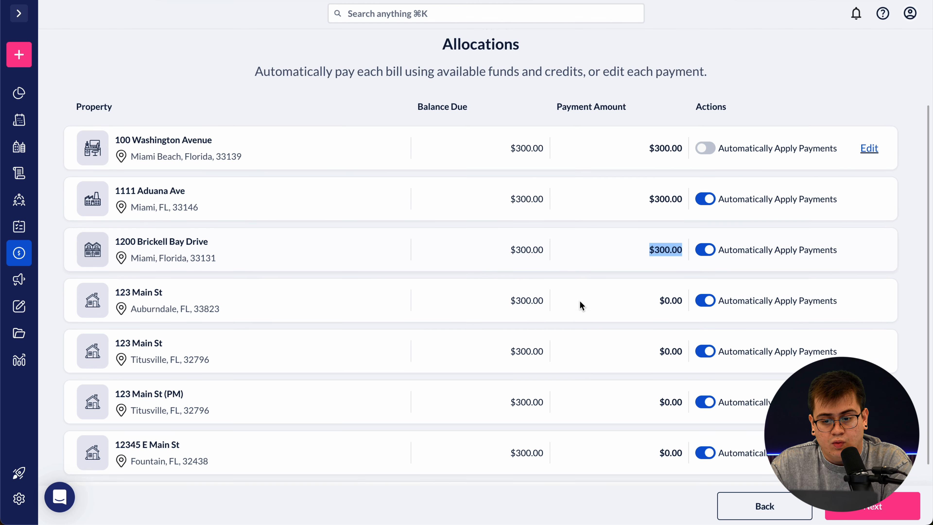
- Move to the payment step, keep Check as the method, and turn on Consolidate Payments
click(889, 506)
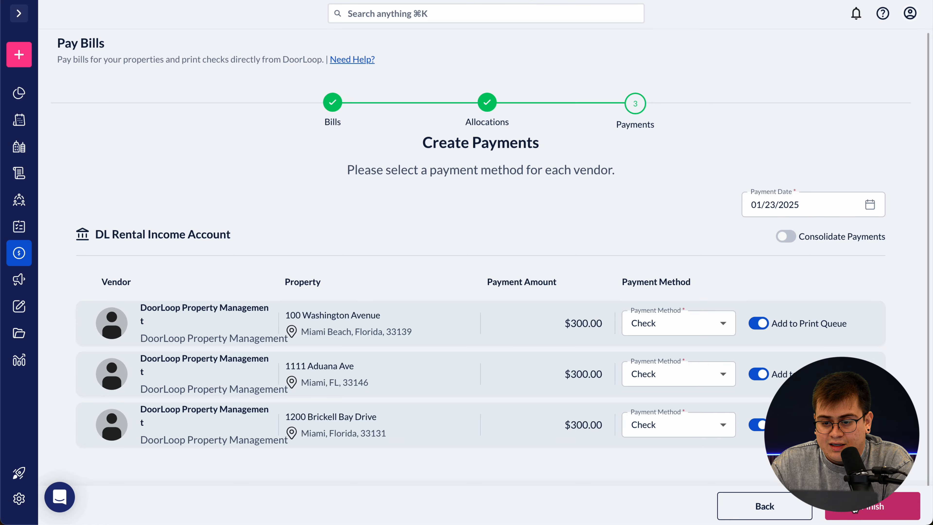
scroll(579, 316, down, 1)
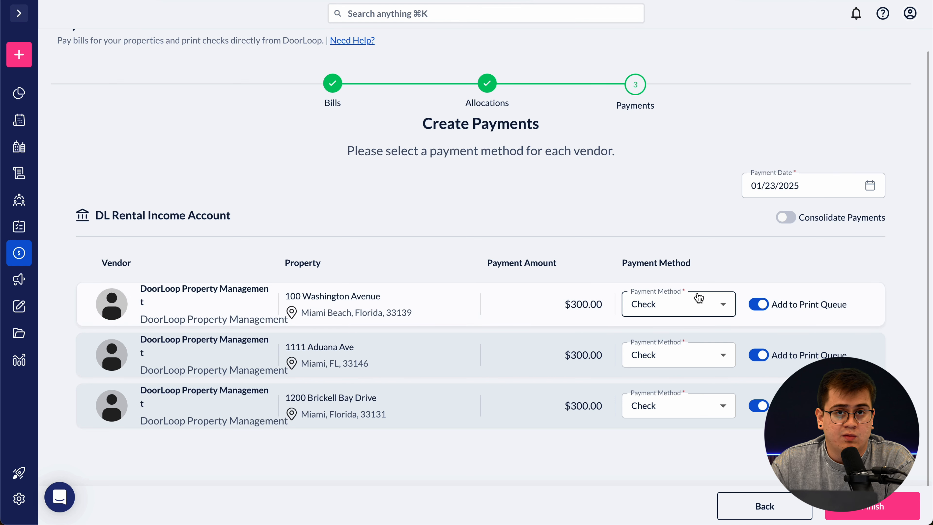
click(699, 305)
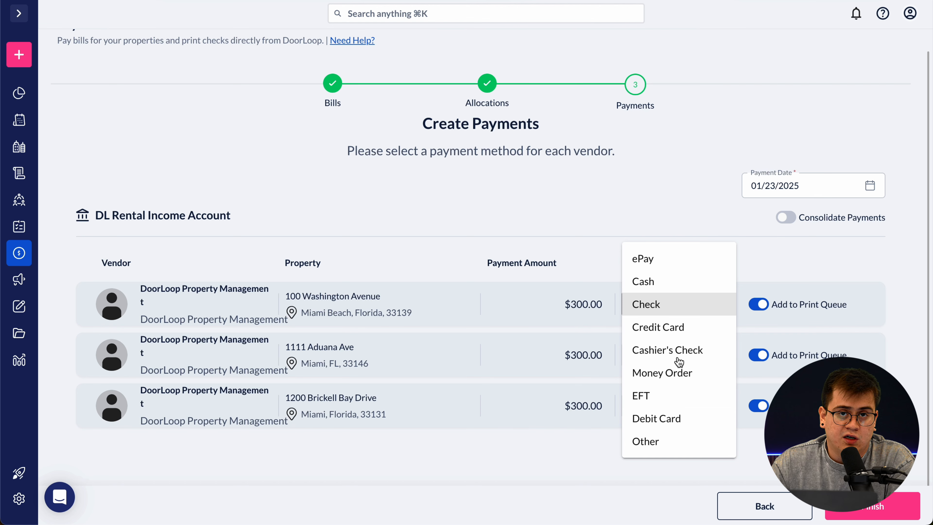
click(666, 306)
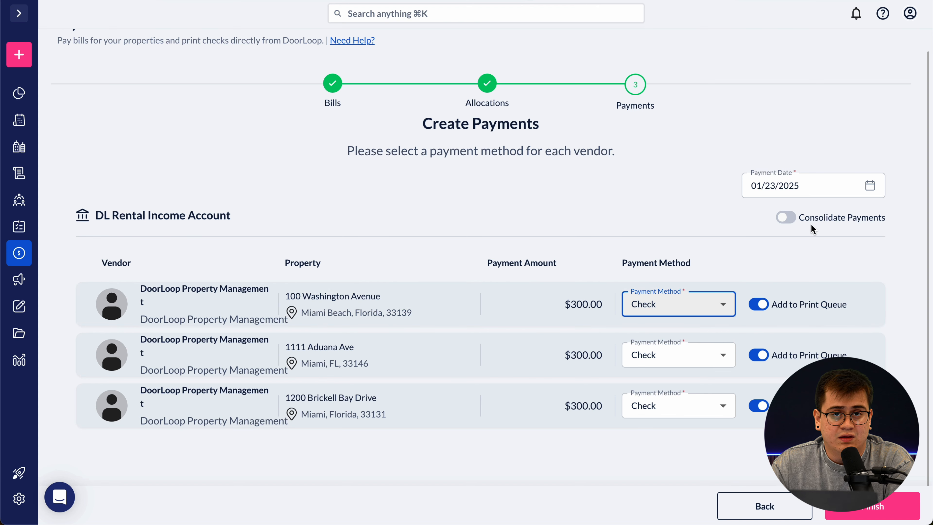
click(789, 218)
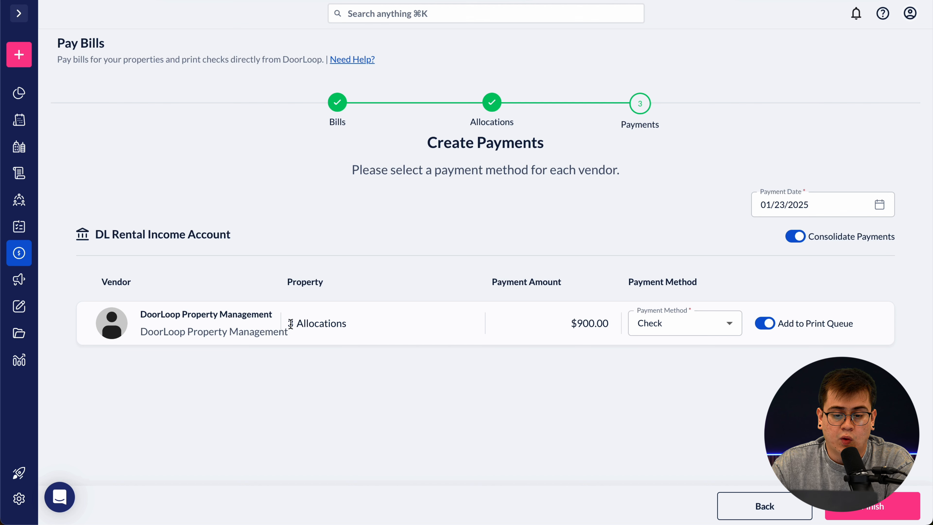
- Keep the combined $900 payment as Check, skip the print queue, enter check number 1234, and finish
drag(290, 324, 348, 325)
click(382, 325)
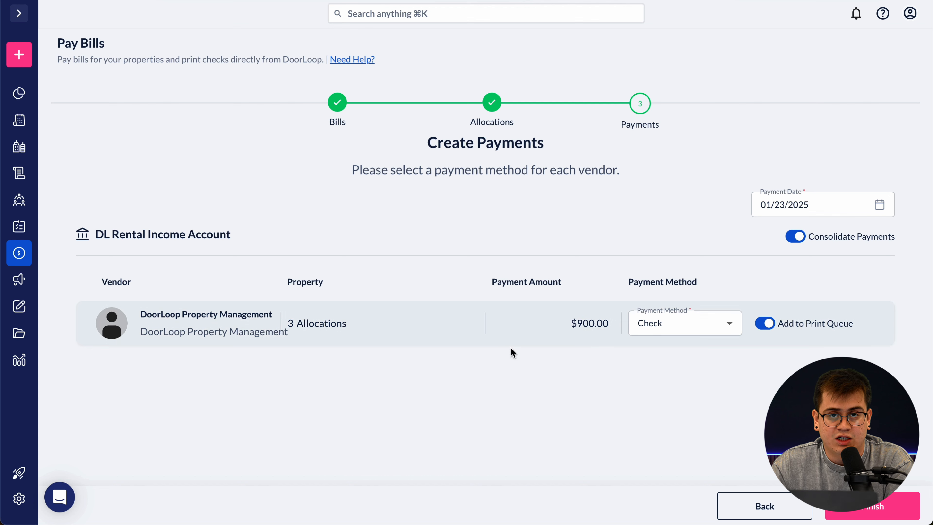
click(725, 323)
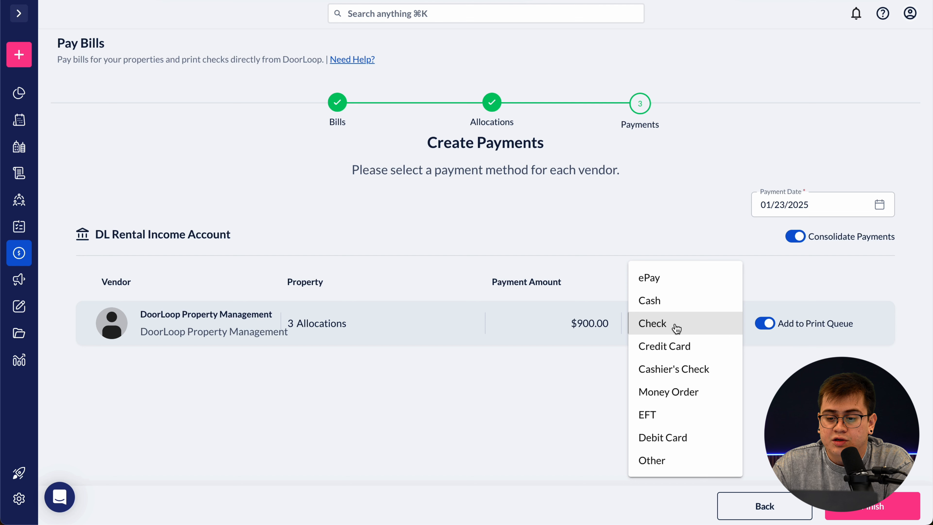
click(763, 300)
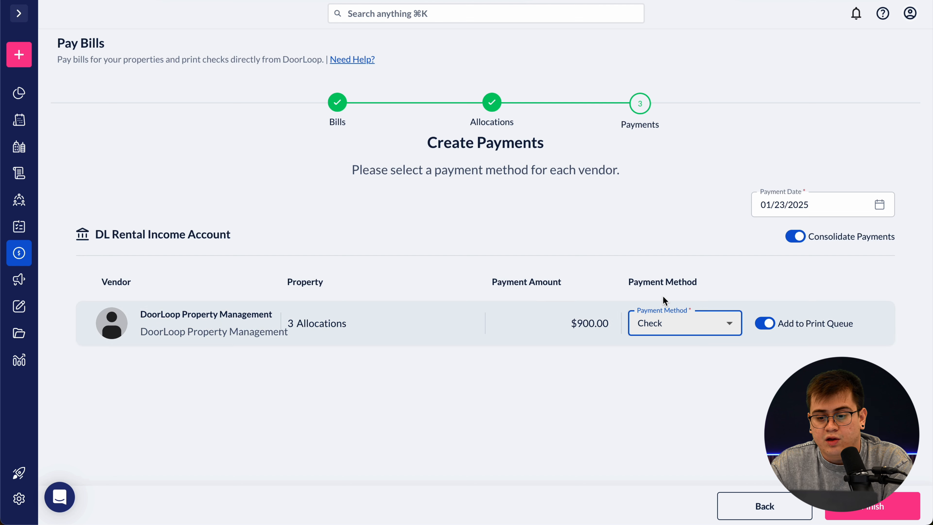
click(670, 318)
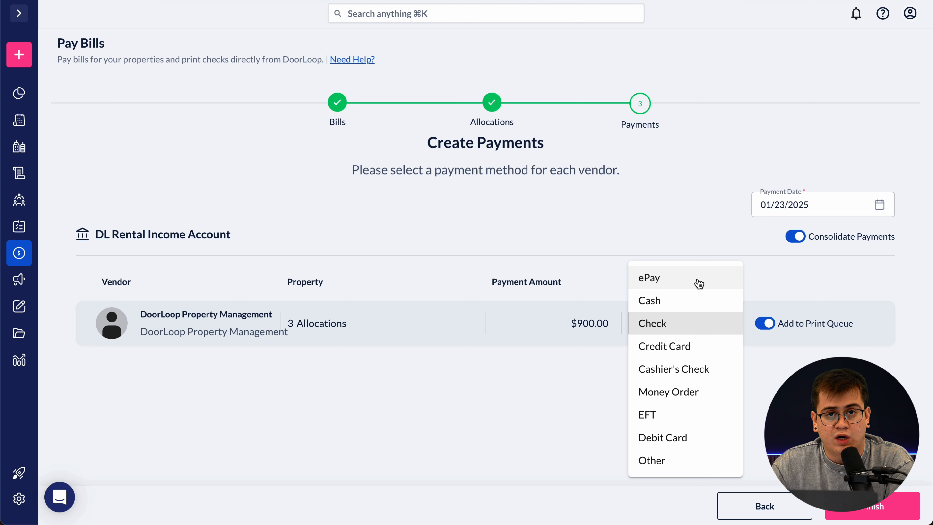
click(677, 238)
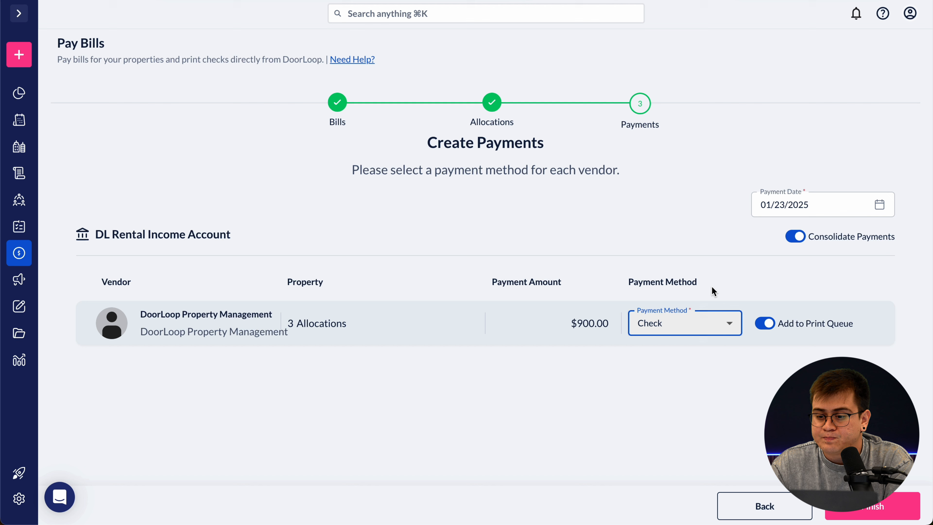
click(760, 323)
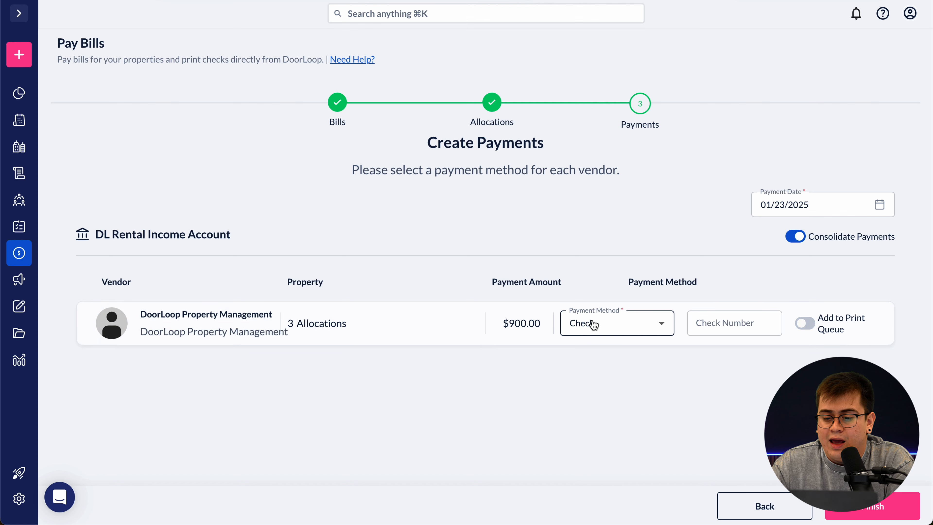
click(714, 324)
text(1234)
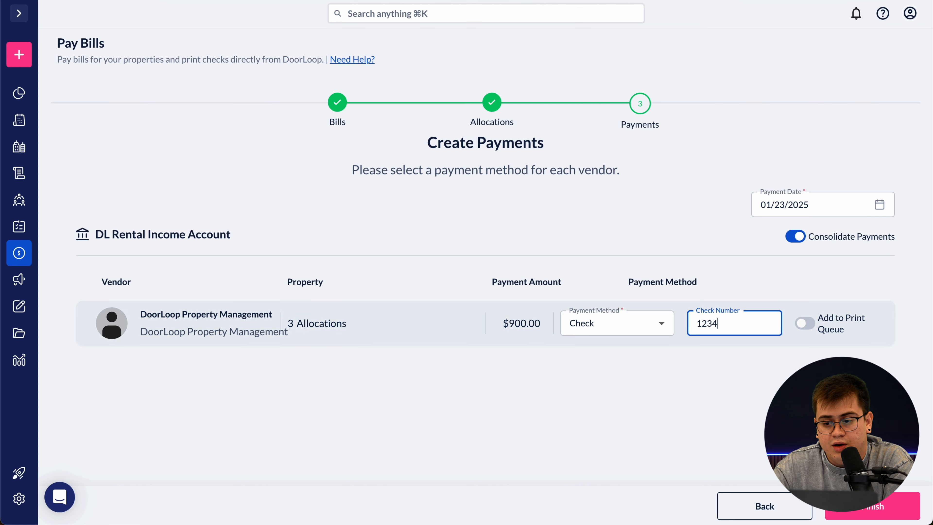
click(896, 510)
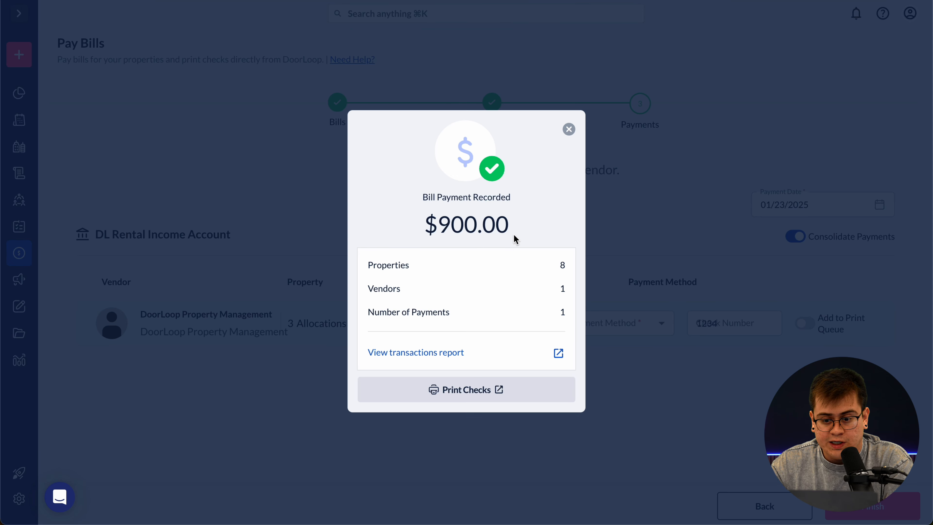
- Leave the payment confirmation for the All Time bill payments Transactions List Report
click(568, 130)
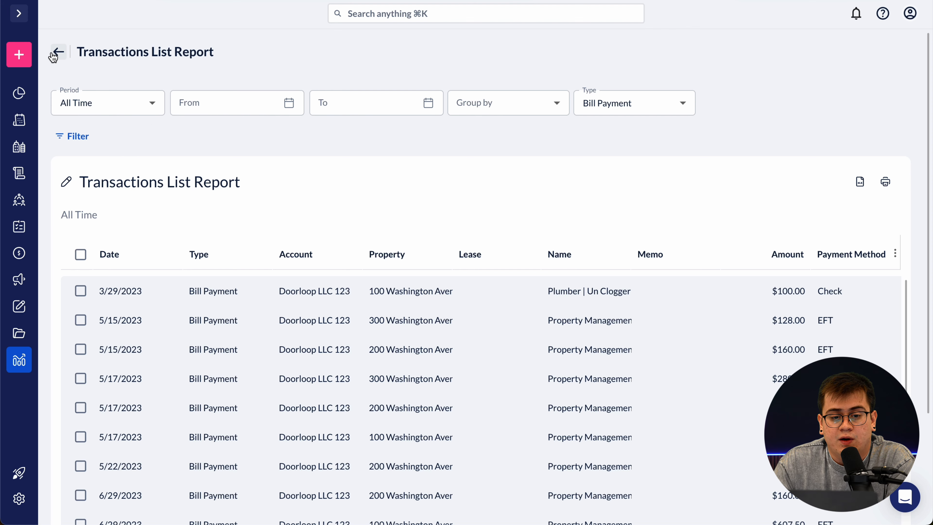
- Open a blank New Expense form via Create New > Expense under Other Transactions
click(86, 54)
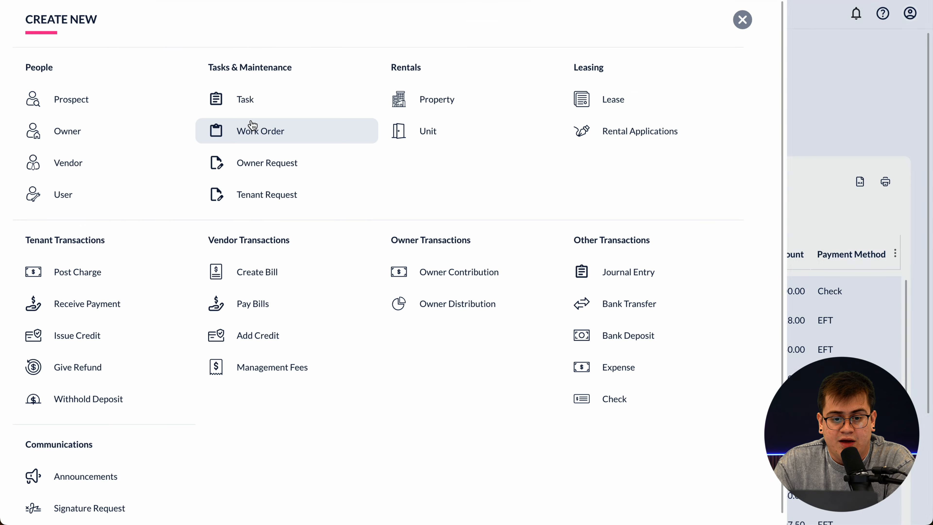
click(241, 0)
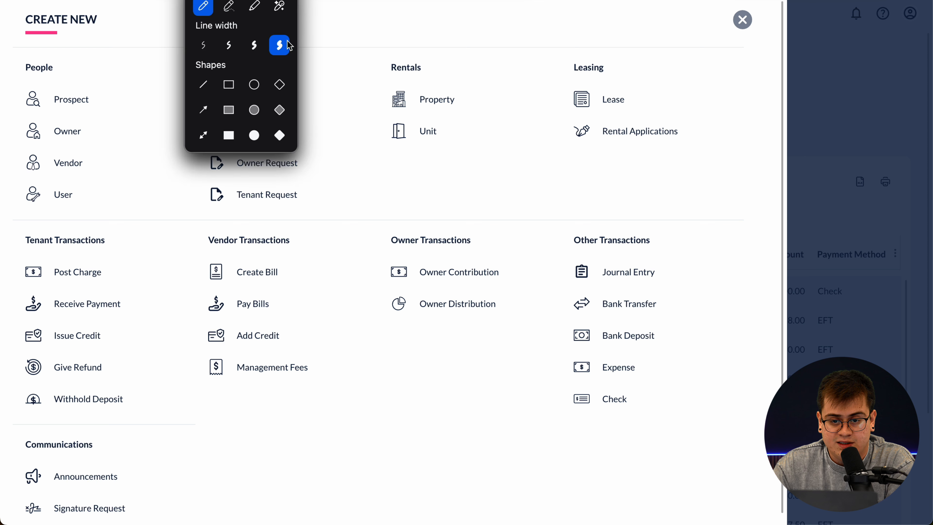
mouse_move(608, 351)
mouse_down()
mouse_move(563, 398)
mouse_move(611, 392)
mouse_move(672, 345)
mouse_move(638, 382)
mouse_up()
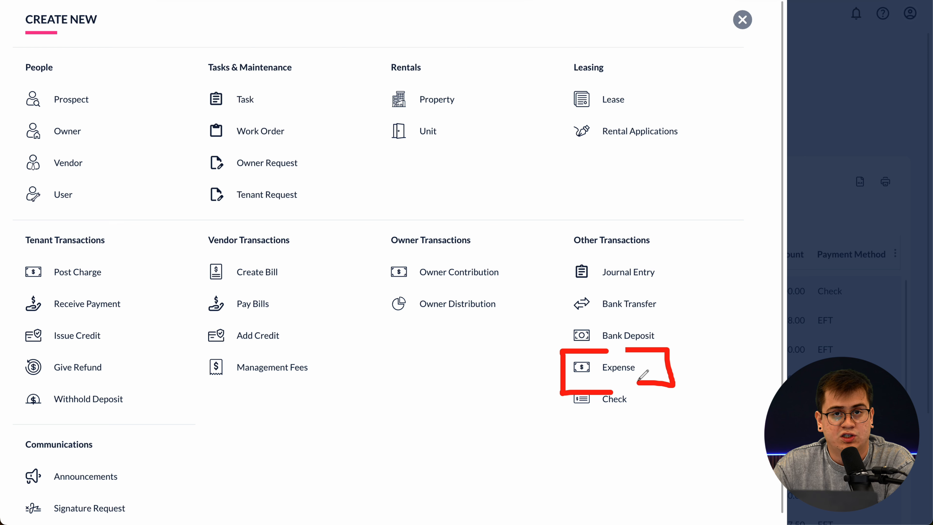
click(418, 0)
click(415, 1)
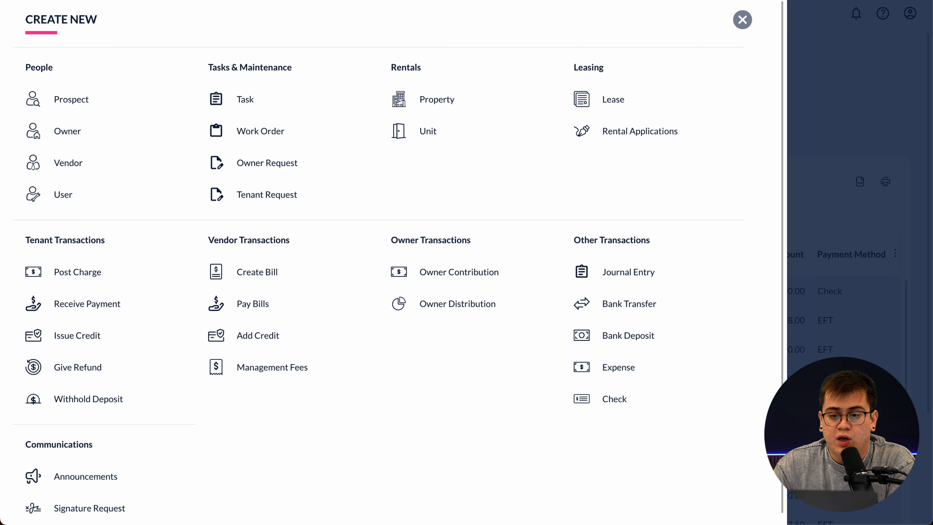
click(618, 367)
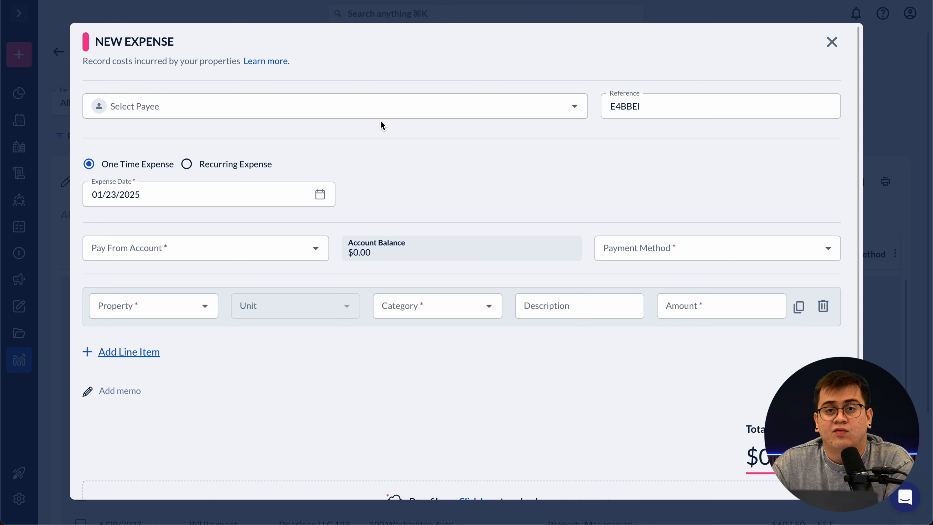
- Expand the payee list to show more vendors and pick Electric company as the payee
click(574, 106)
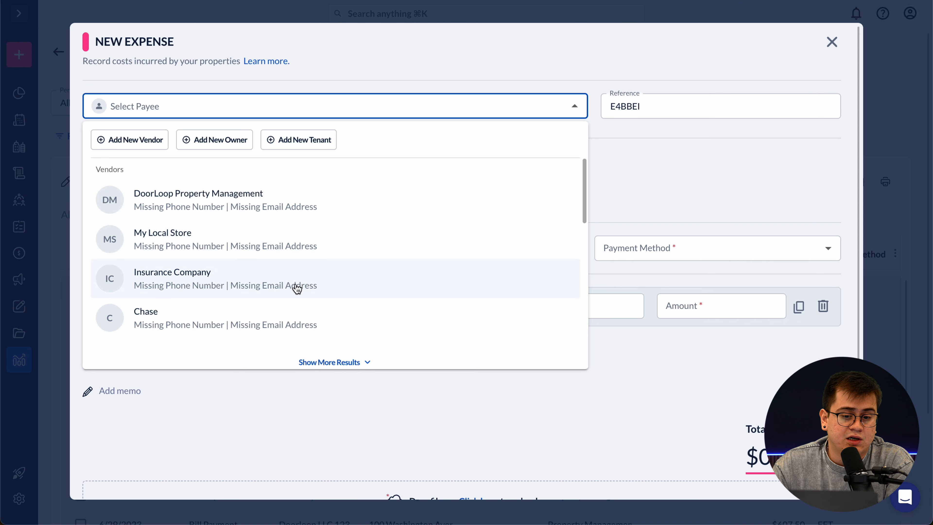
scroll(293, 286, down, 1)
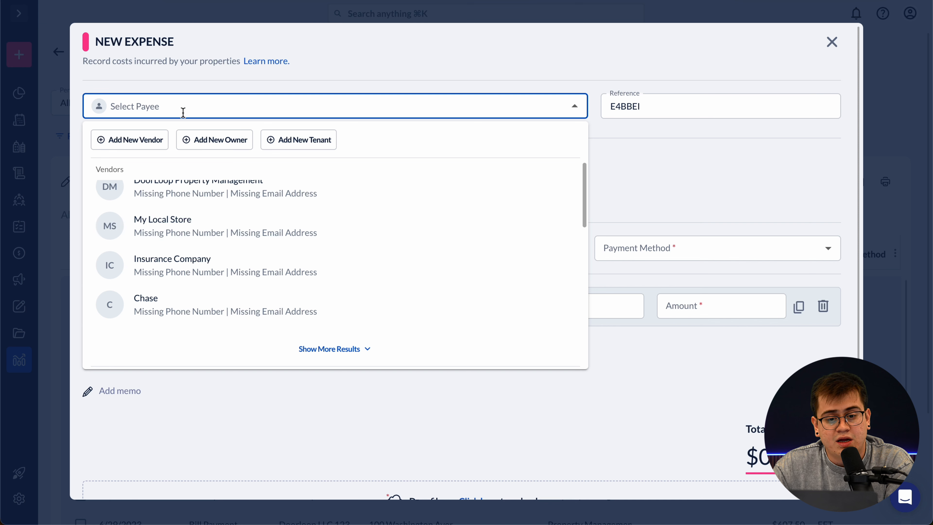
scroll(215, 273, up, 1)
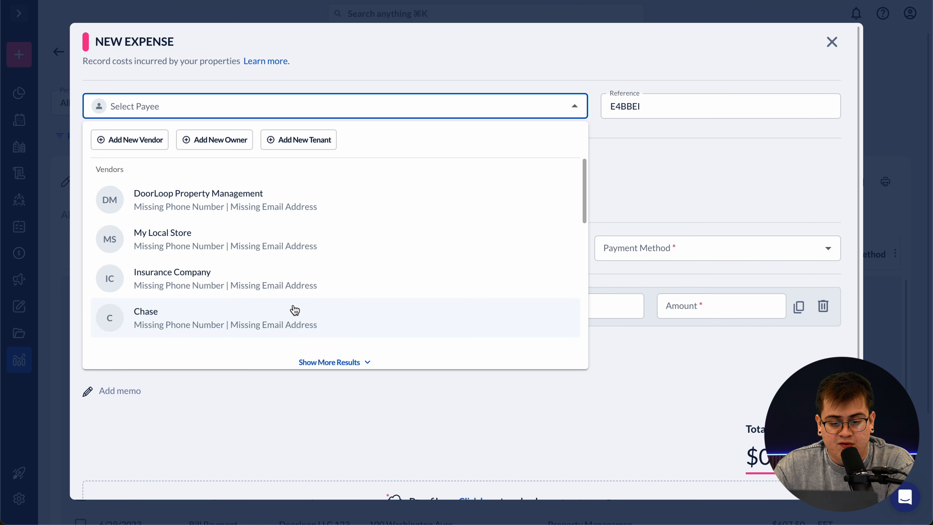
scroll(293, 308, down, 3)
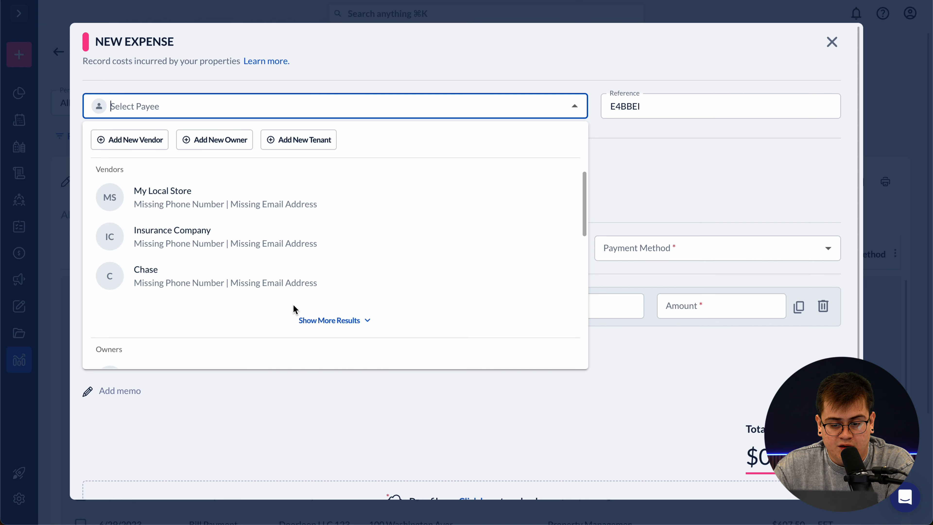
click(331, 326)
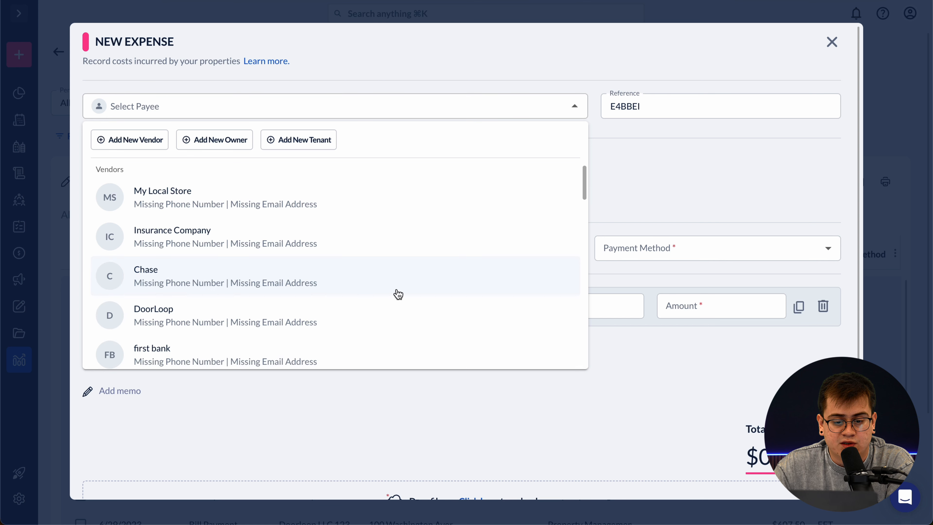
scroll(397, 294, down, 2)
scroll(340, 304, down, 2)
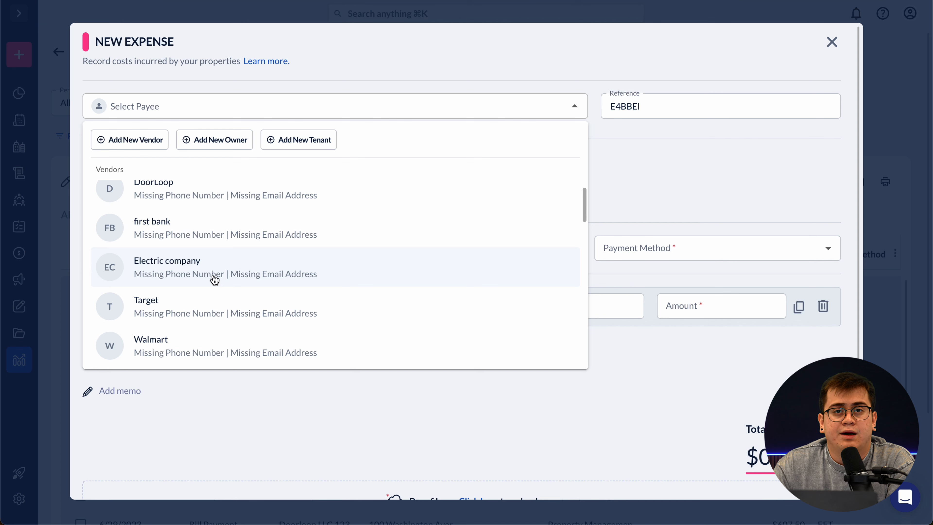
click(235, 275)
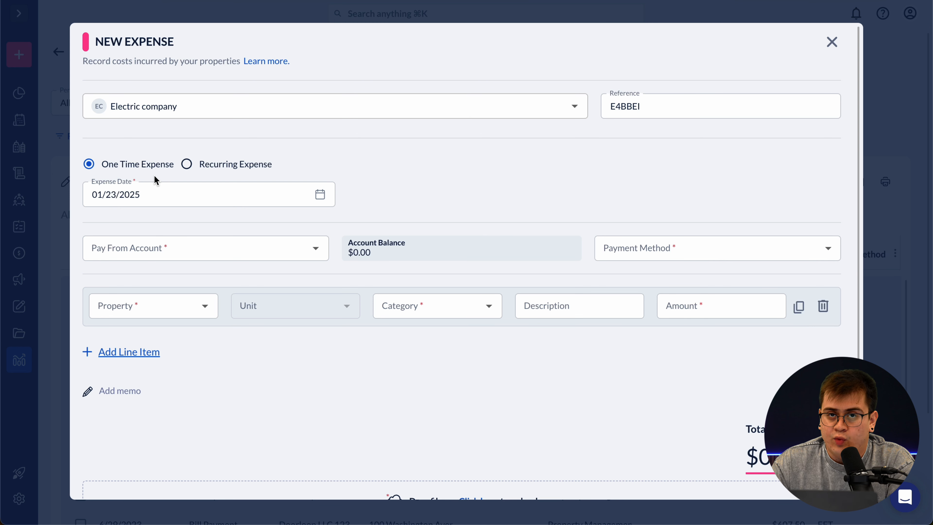
- Try a recurring expense starting February 1, 2025 that repeats forever
click(187, 165)
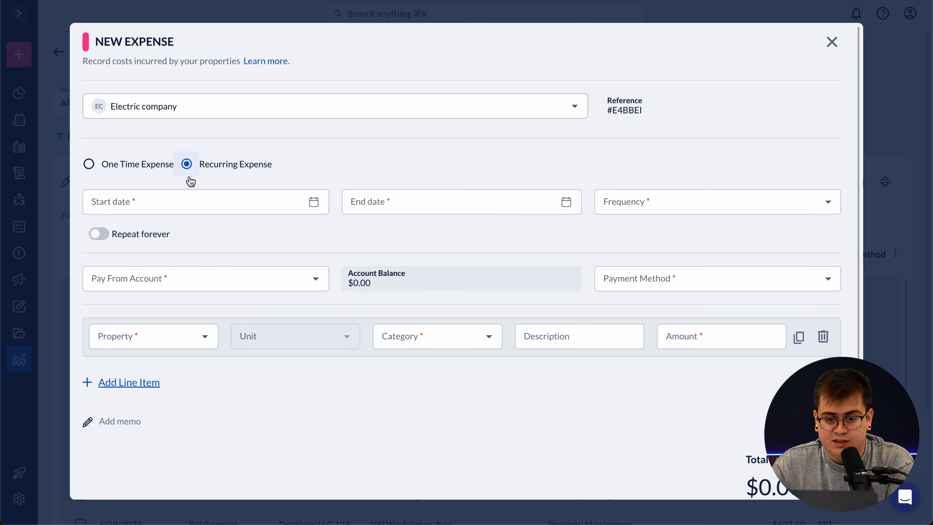
click(314, 202)
click(275, 277)
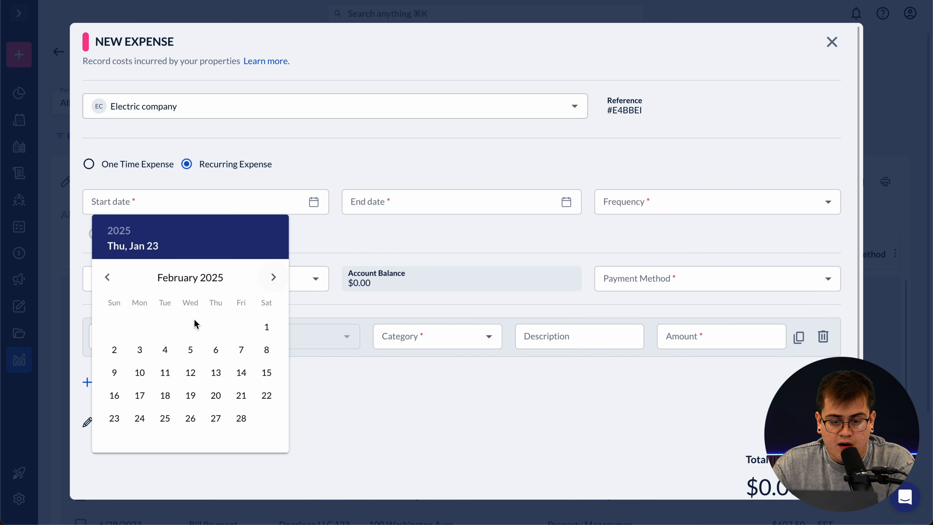
click(266, 326)
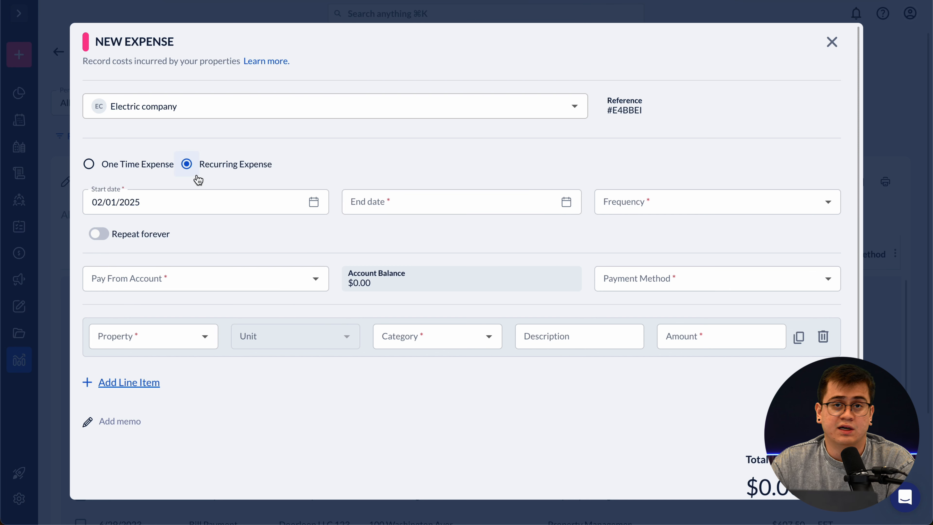
click(102, 235)
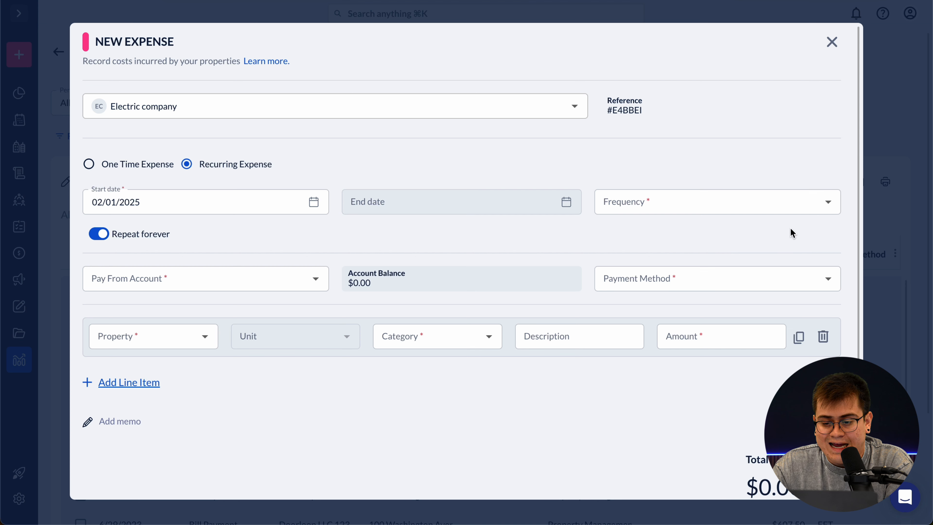
- Leave the frequency unchosen and switch back to a one-time expense dated 01/23/2025
click(827, 204)
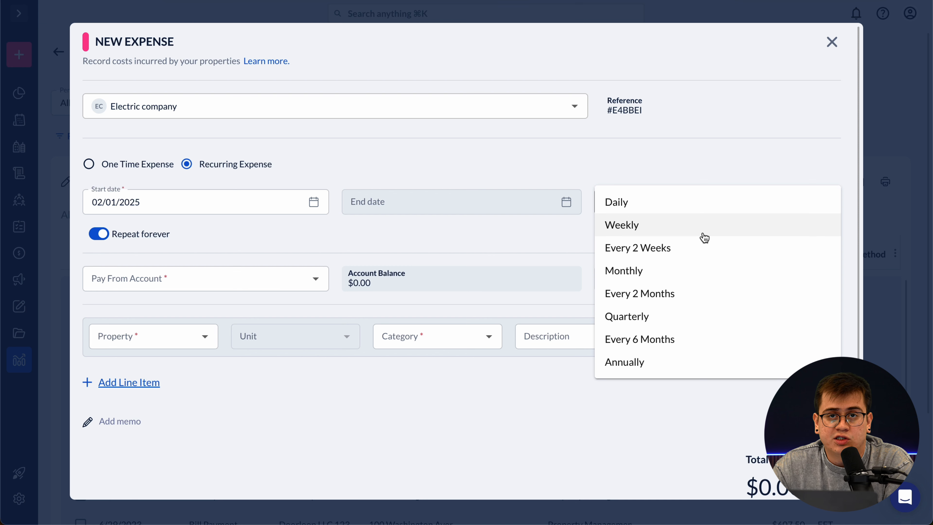
click(680, 143)
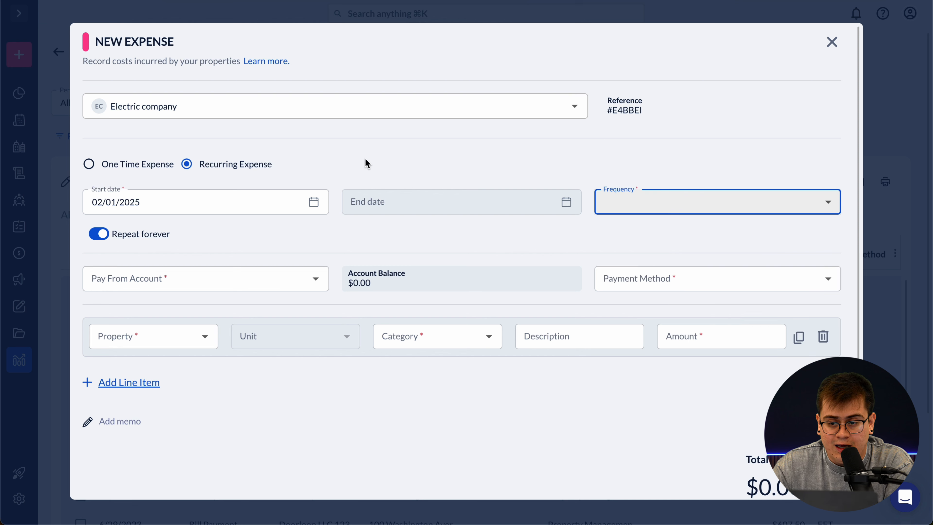
click(89, 164)
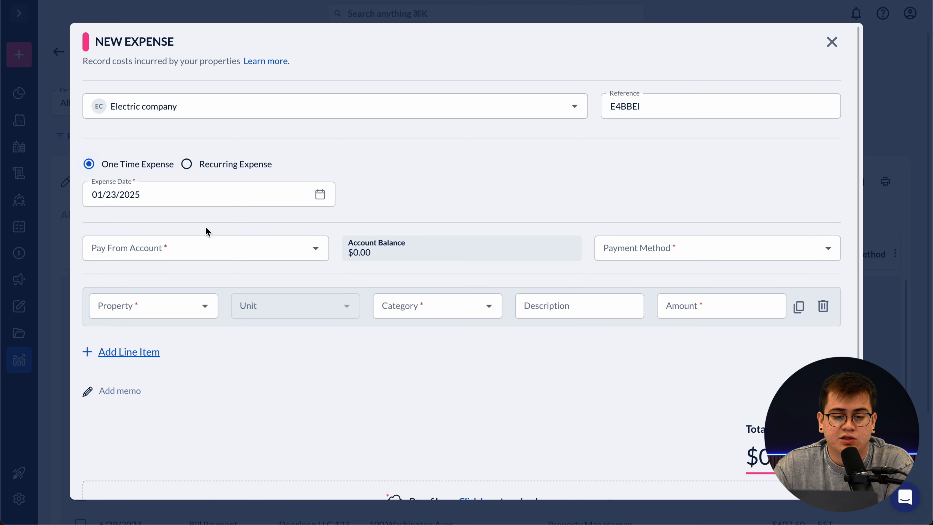
- Keep the 01/23/2025 date and pay from the DL Rental Income Account
scroll(301, 245, down, 1)
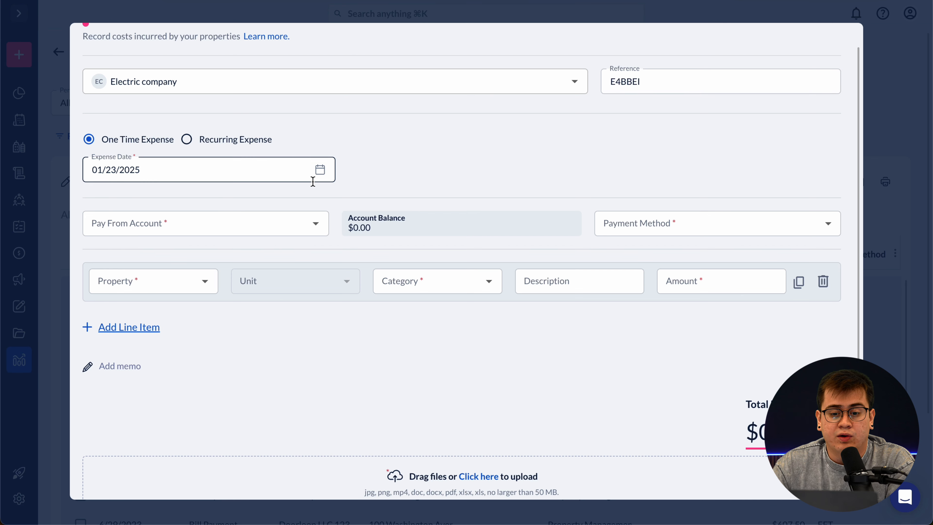
click(323, 176)
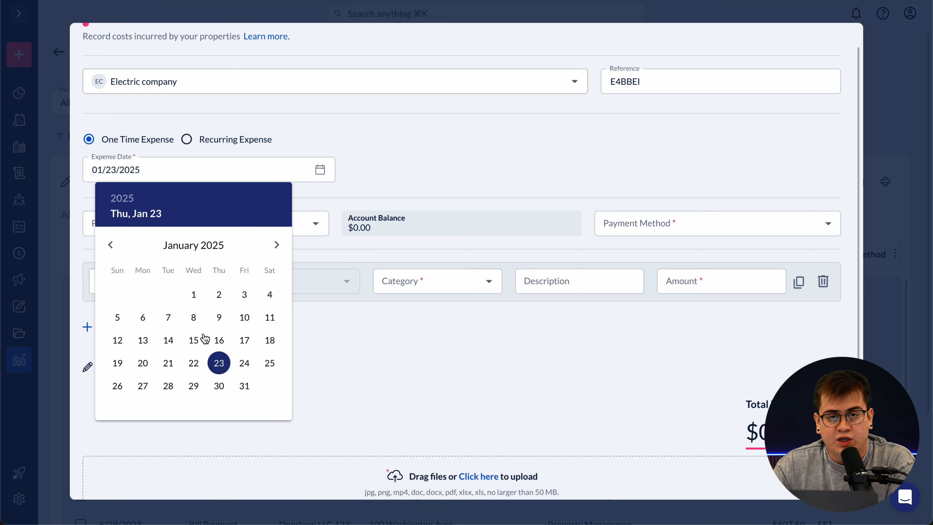
click(364, 177)
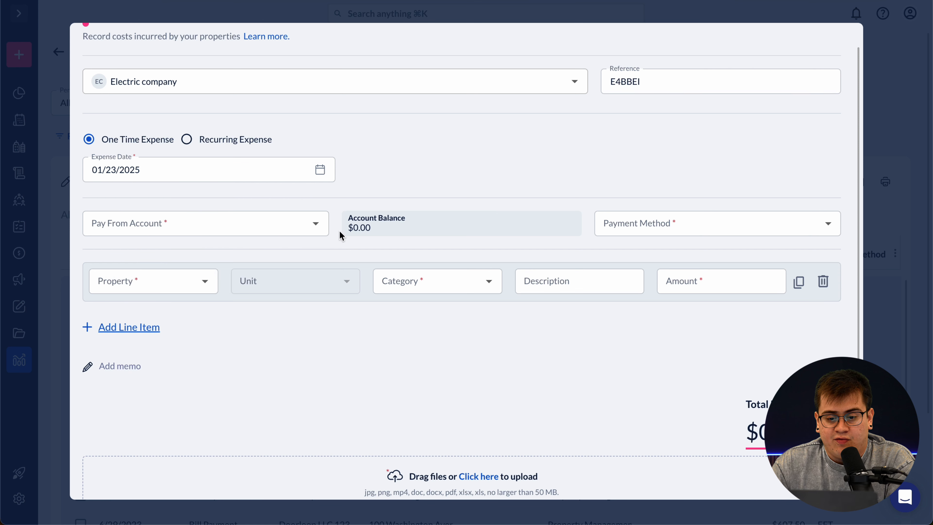
click(315, 224)
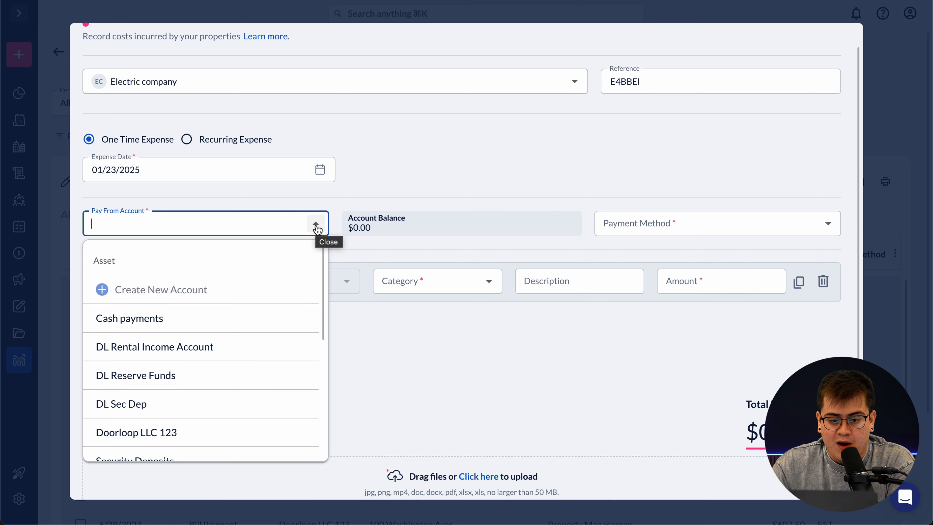
click(249, 353)
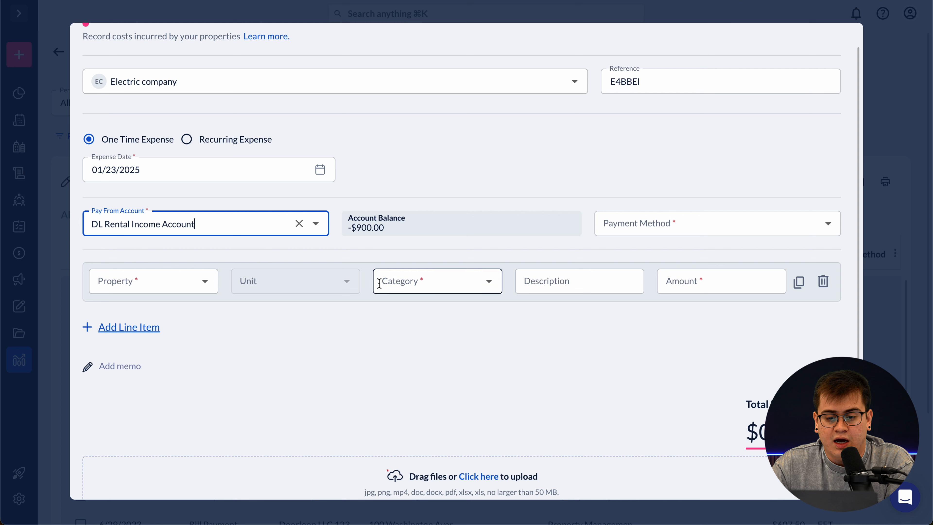
- Set the payment method to Check and add it to the print queue
click(827, 224)
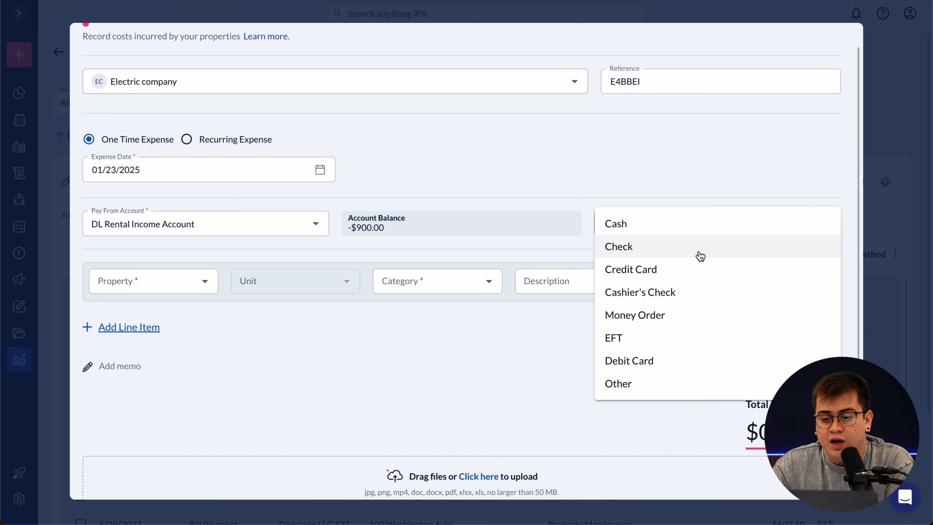
click(676, 253)
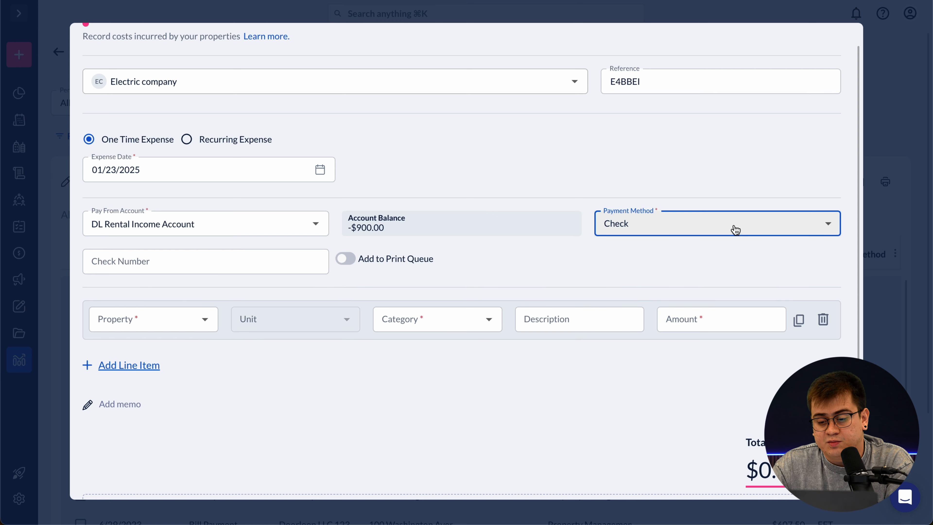
click(345, 258)
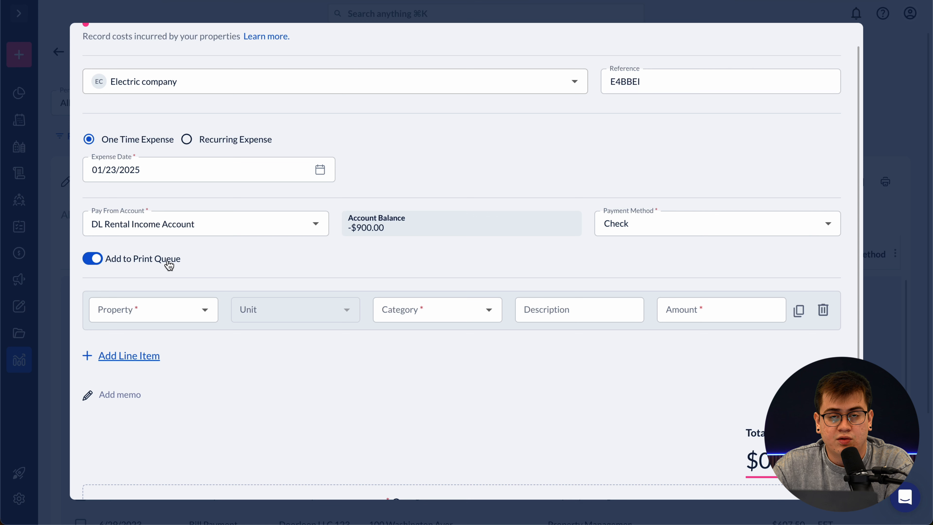
- Turn off Add to Print Queue and enter check number 1234
click(98, 258)
click(207, 262)
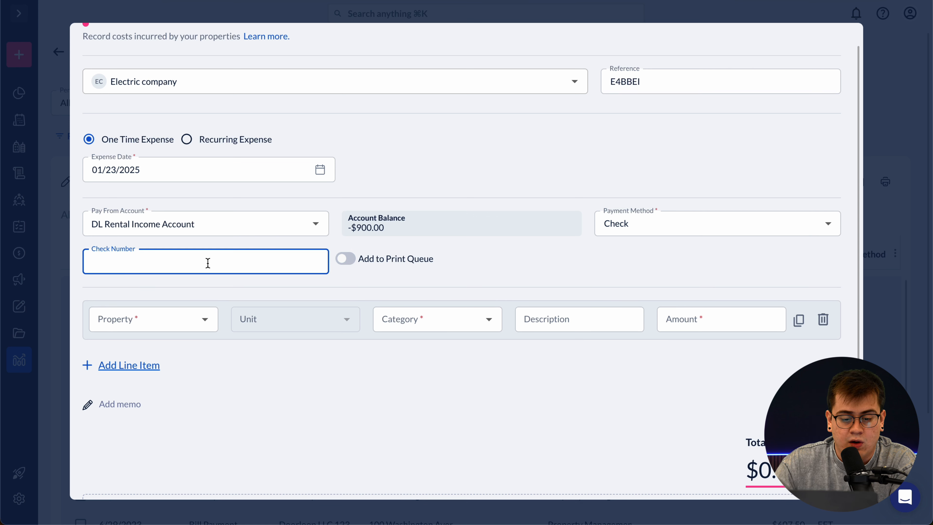
text(1234)
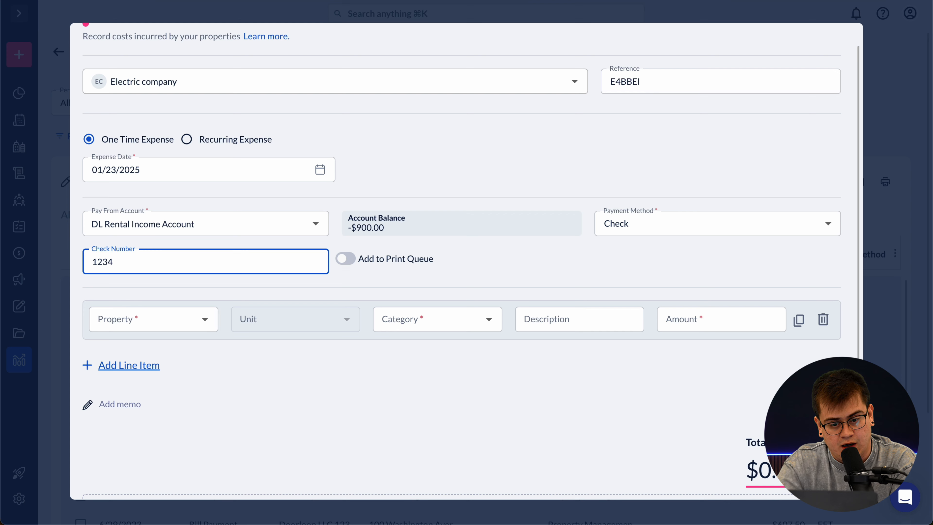
scroll(272, 408, down, 3)
click(255, 367)
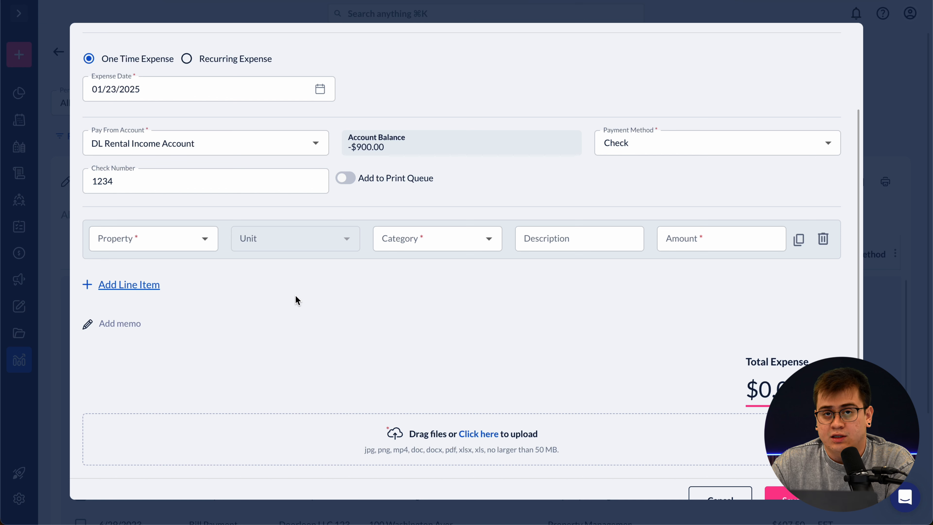
- Assign the line item to property 123 Main St, leaving the unit empty
click(205, 240)
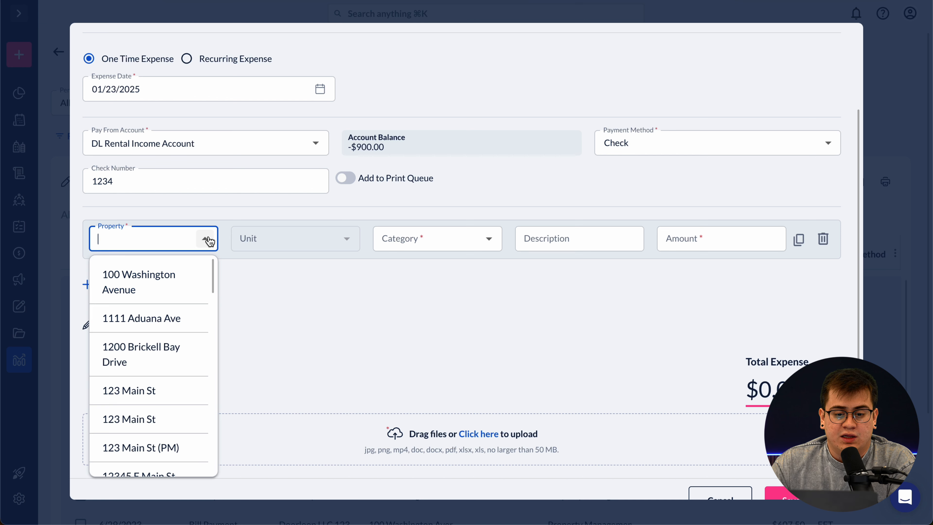
scroll(163, 364, down, 1)
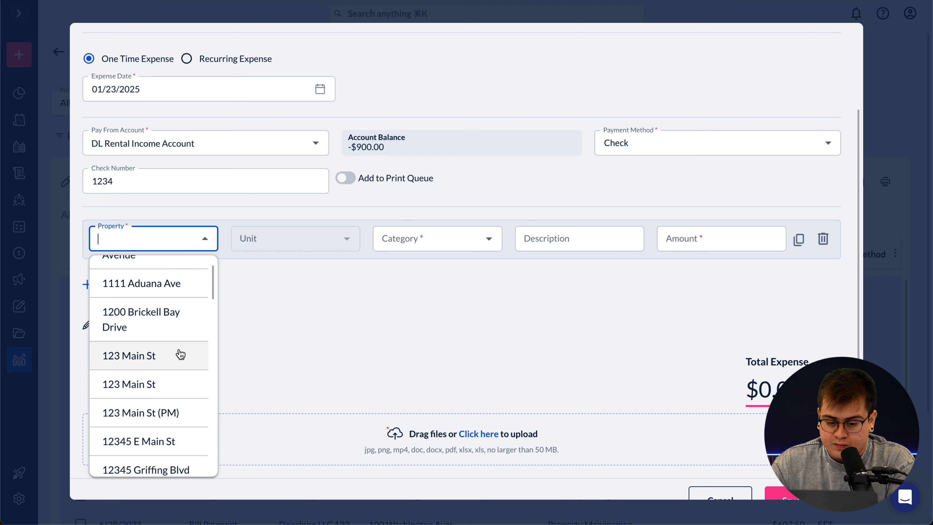
click(163, 364)
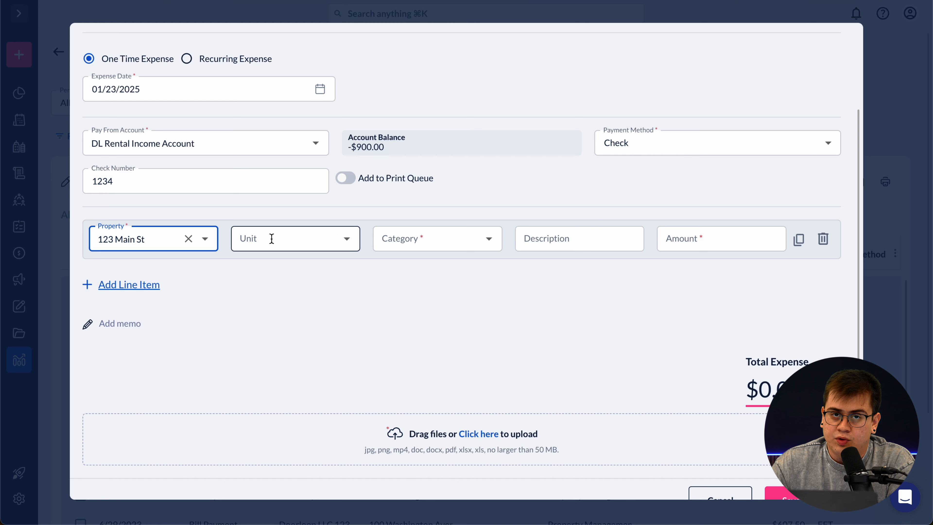
click(344, 239)
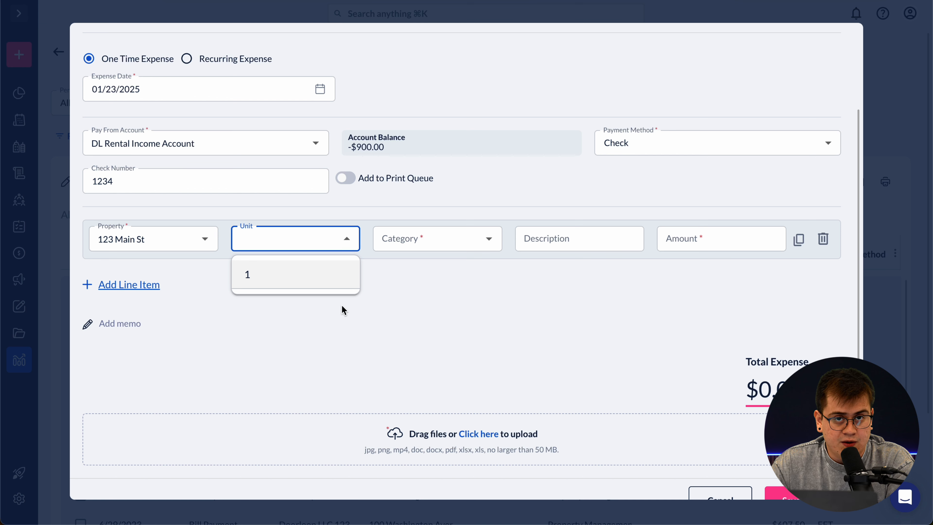
click(351, 242)
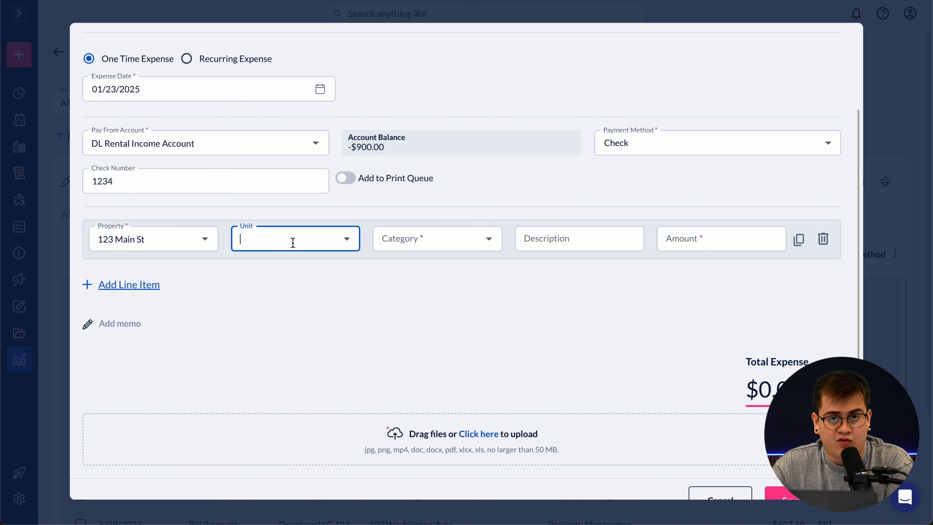
click(302, 281)
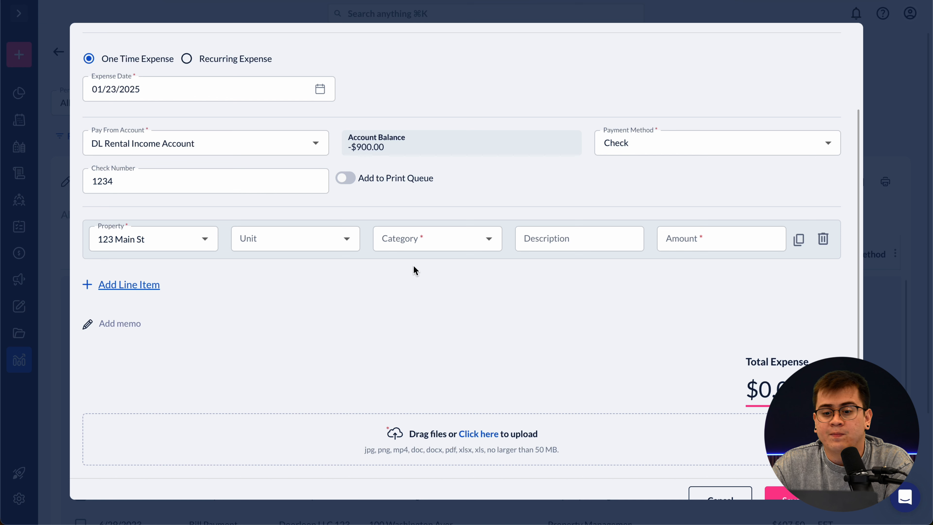
- Open the category list and dismiss the Create New account form without creating an account
click(490, 242)
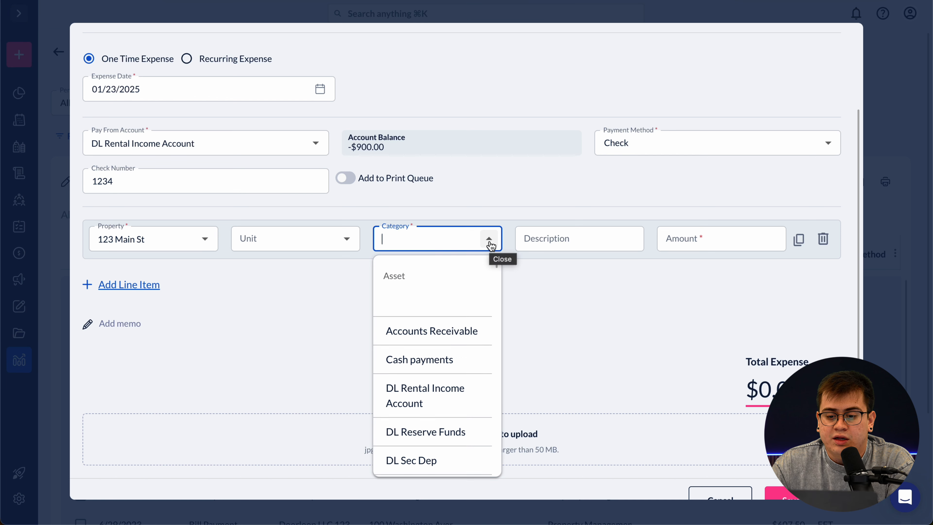
click(242, 1)
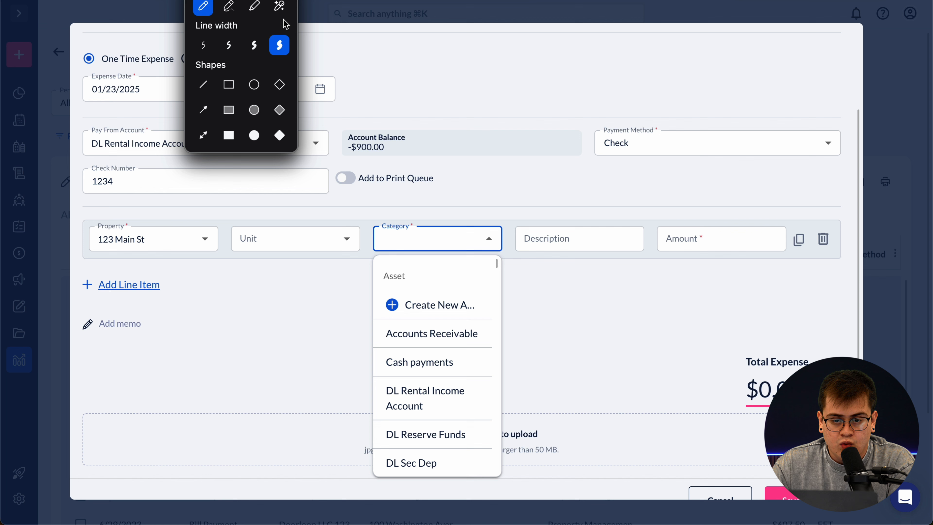
click(280, 46)
mouse_move(414, 260)
mouse_down()
mouse_move(364, 268)
mouse_move(364, 288)
mouse_move(429, 275)
mouse_move(400, 258)
mouse_up()
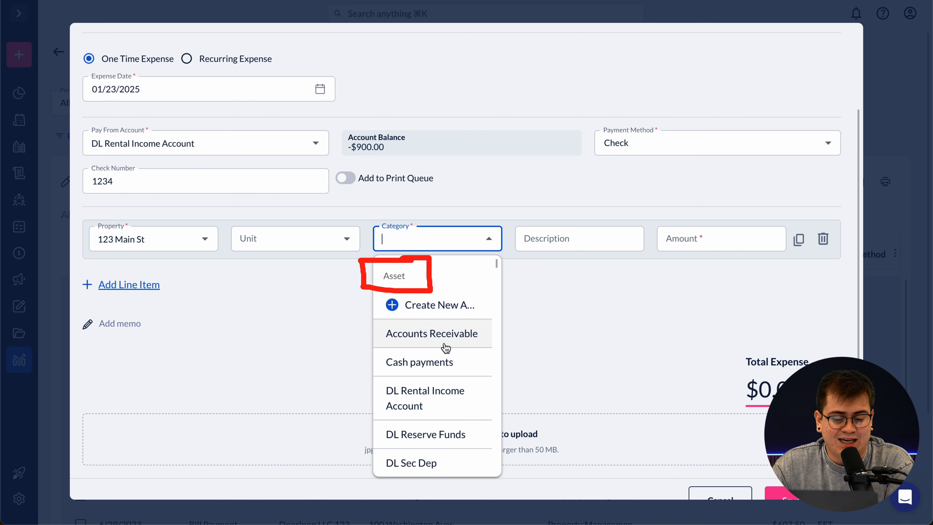
scroll(446, 348, down, 10)
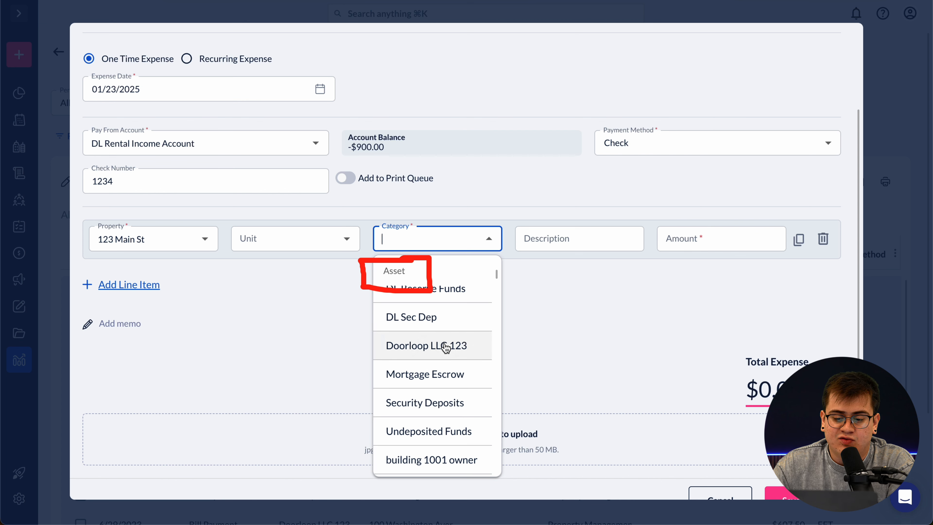
scroll(446, 348, down, 5)
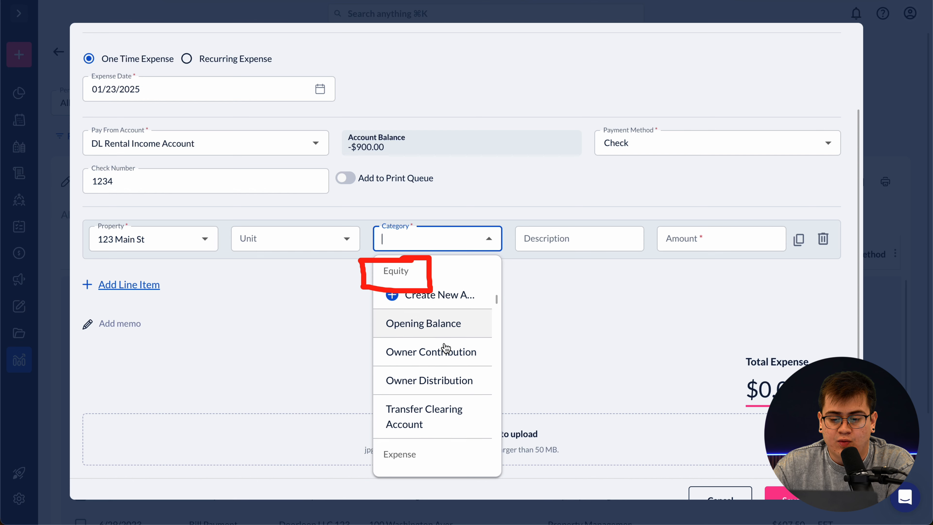
scroll(446, 348, down, 4)
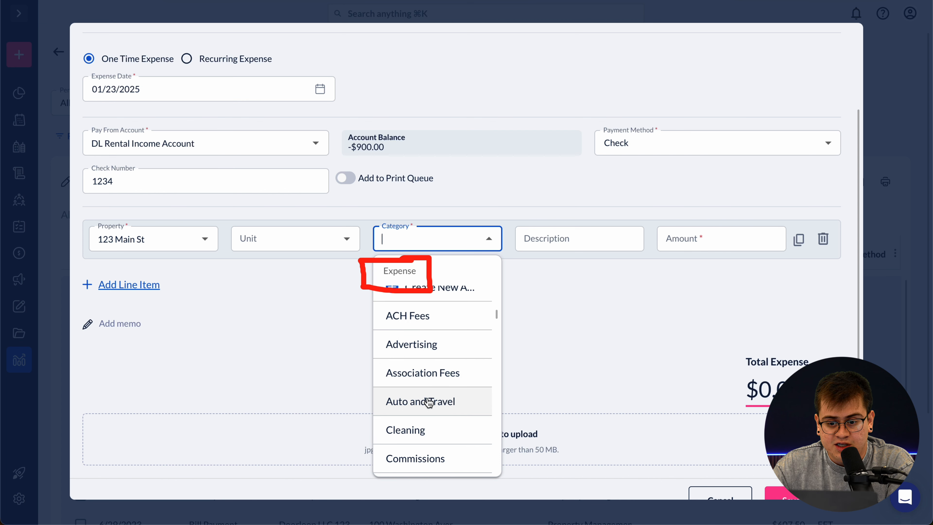
scroll(429, 402, down, 4)
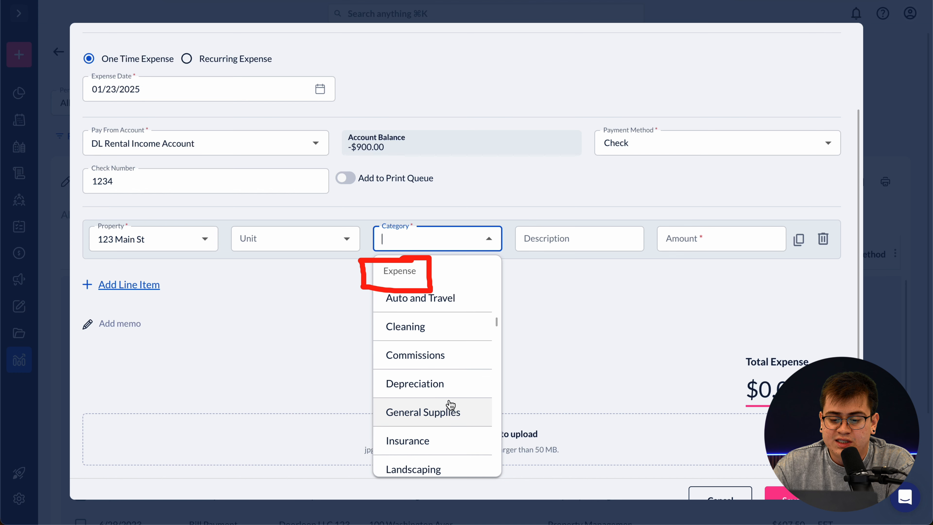
scroll(435, 406, down, 3)
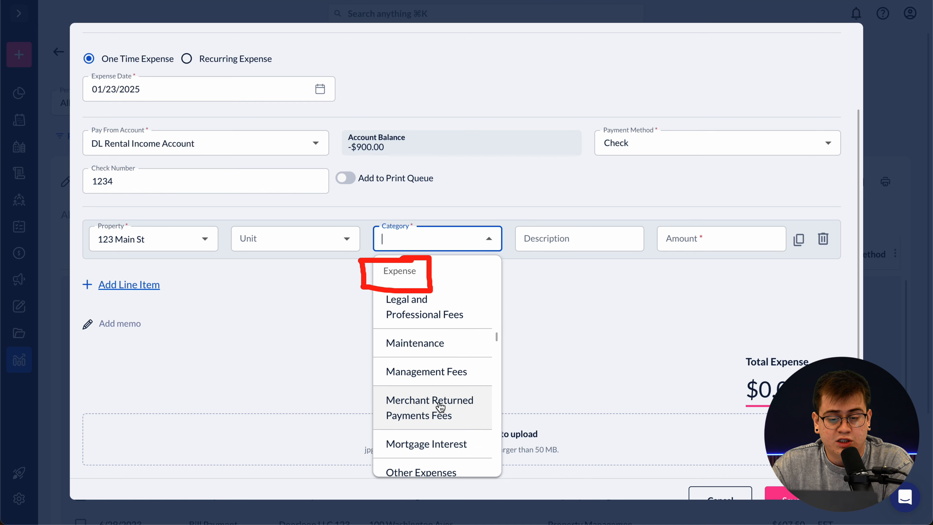
scroll(440, 406, down, 3)
scroll(462, 388, down, 5)
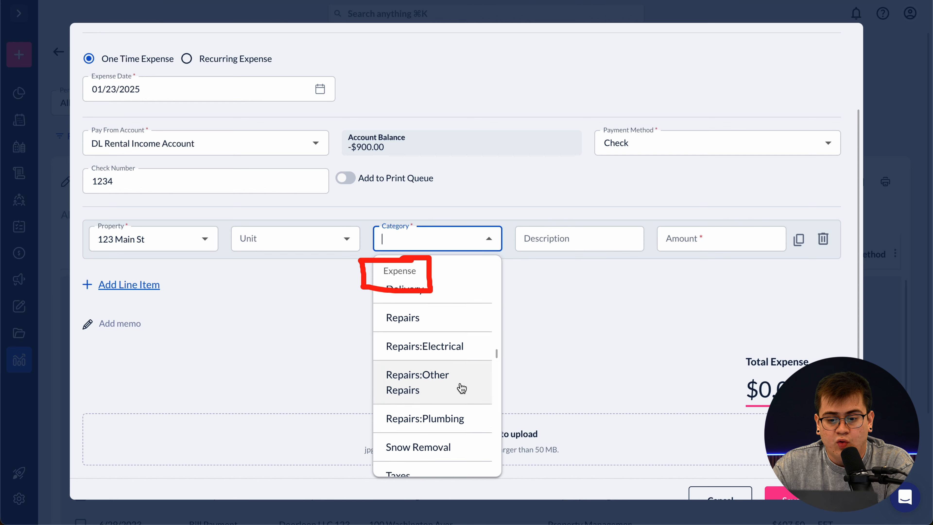
scroll(461, 387, down, 2)
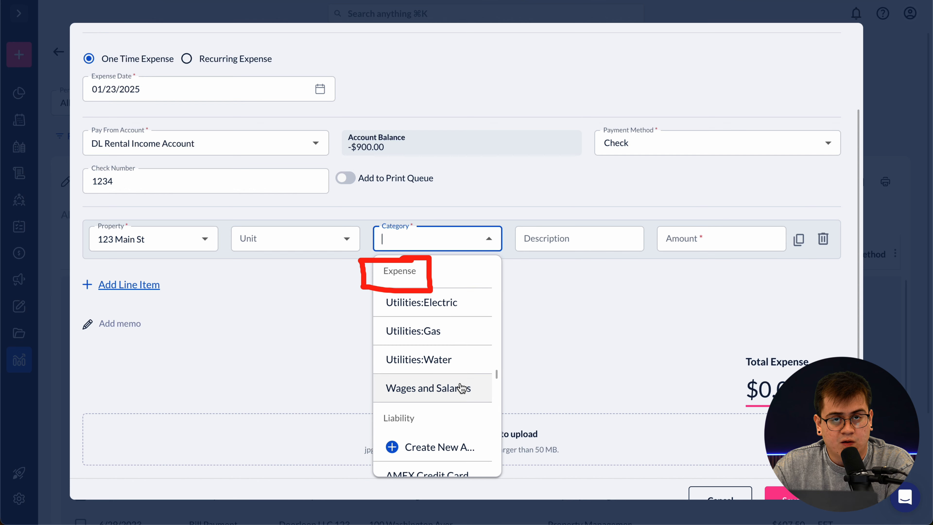
scroll(461, 388, up, 5)
scroll(461, 388, up, 8)
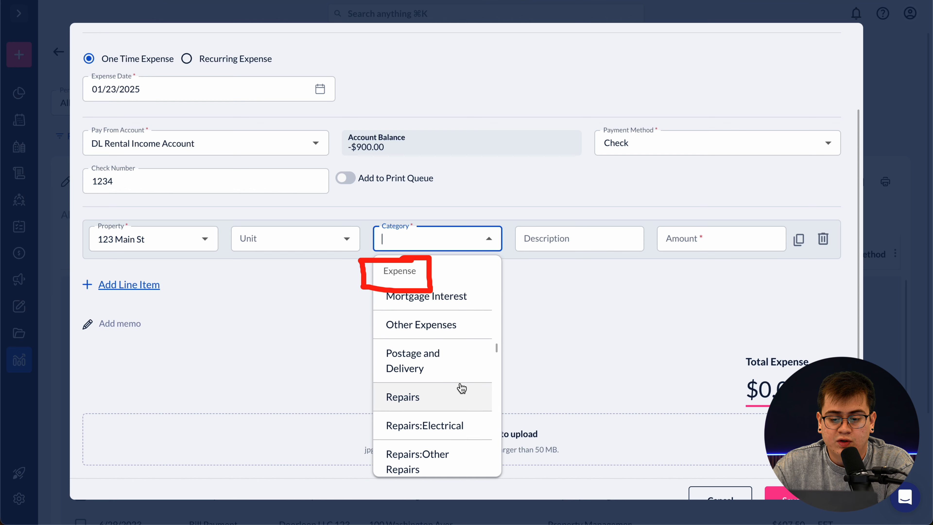
scroll(459, 388, up, 4)
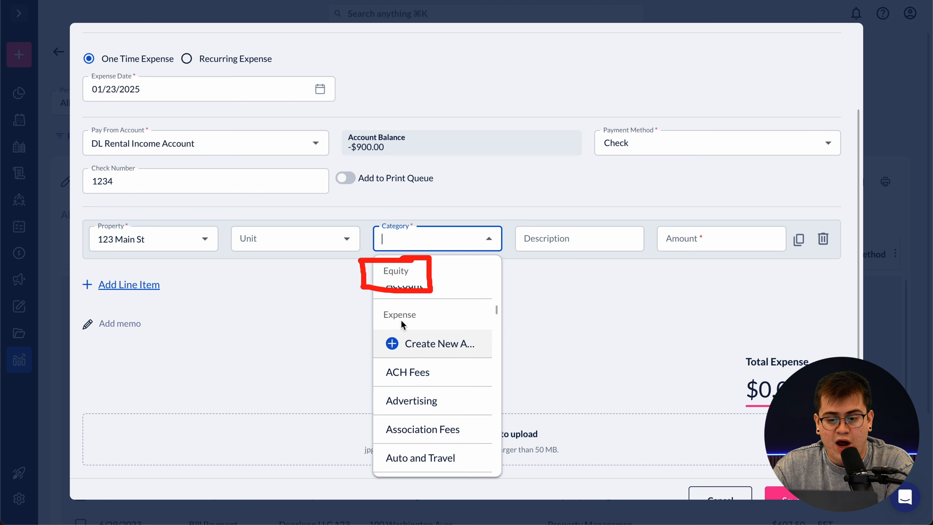
scroll(433, 339, down, 2)
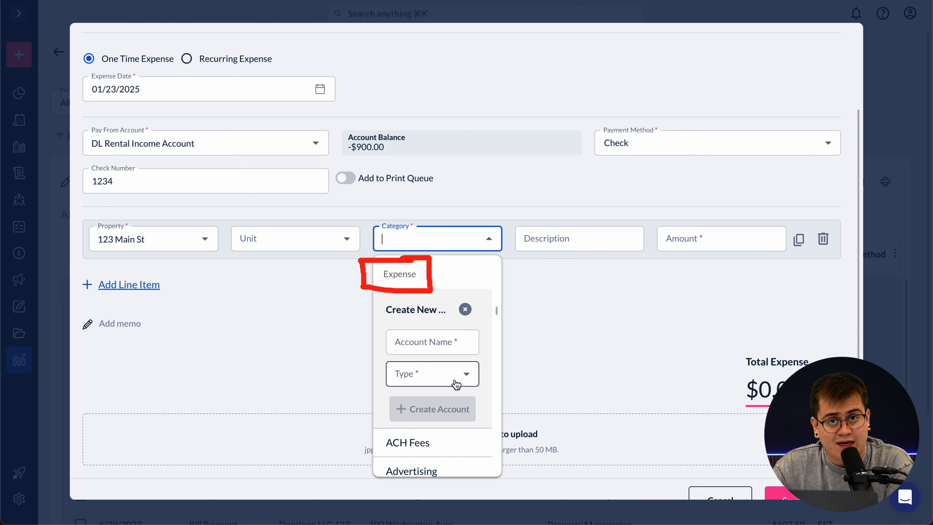
click(465, 309)
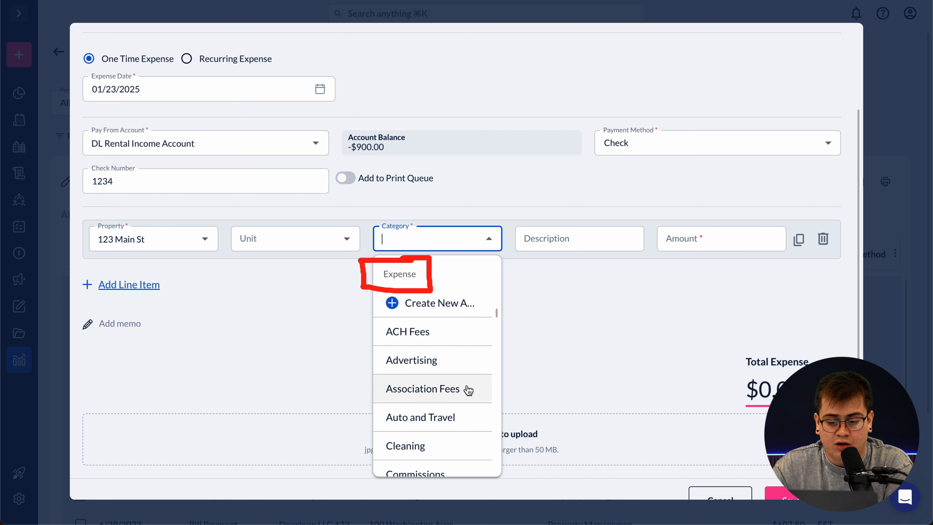
- Choose Utilities:Electric as the line item's category
scroll(462, 397, down, 2)
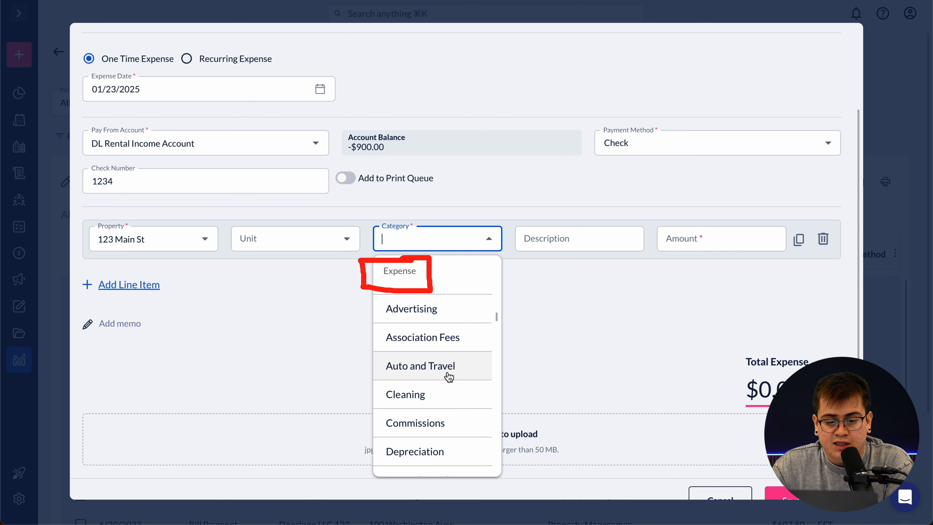
scroll(433, 381, down, 2)
scroll(454, 420, down, 12)
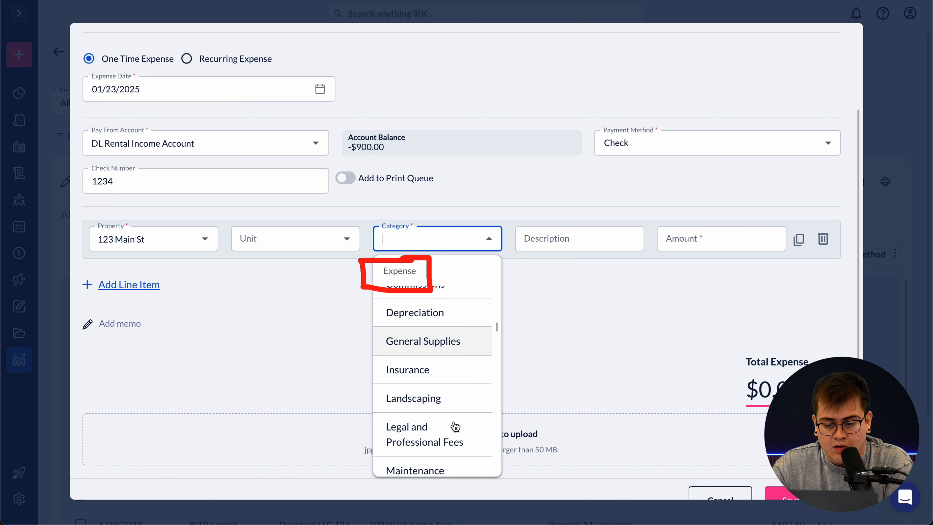
scroll(455, 427, down, 7)
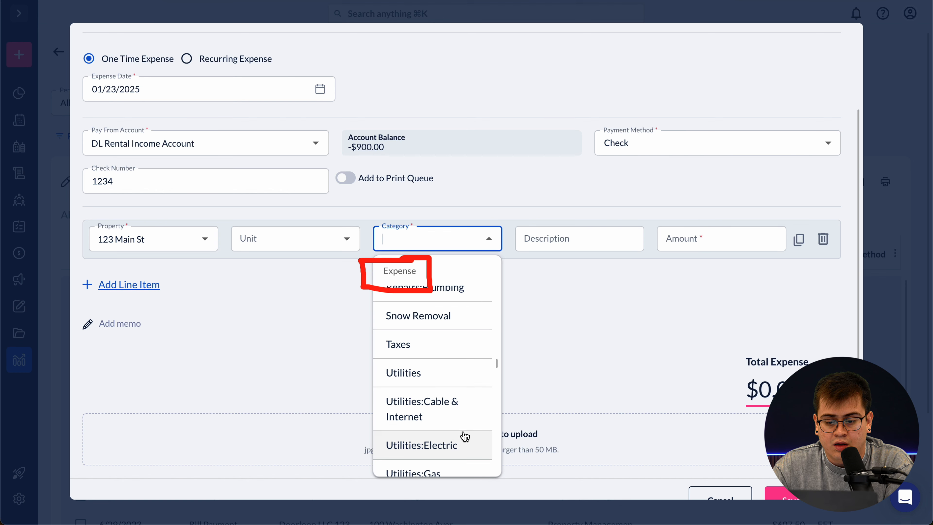
click(450, 447)
- Enter the line description 'Paying Electric bill for Jan 2025'
click(539, 411)
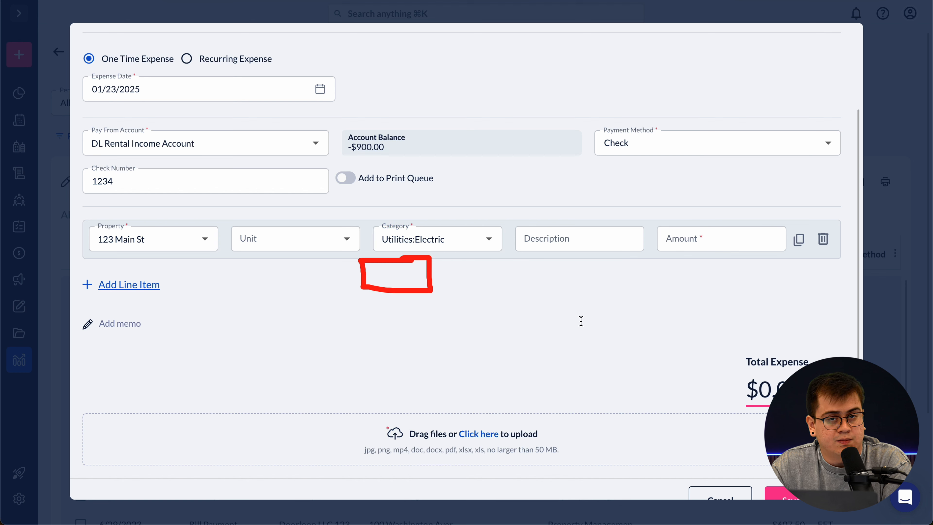
click(550, 241)
text(P)
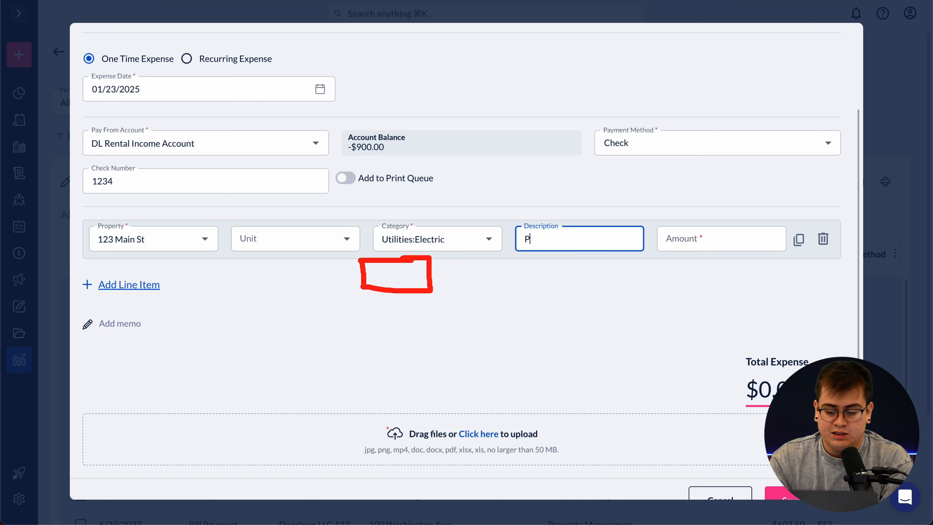
text(aying Elect)
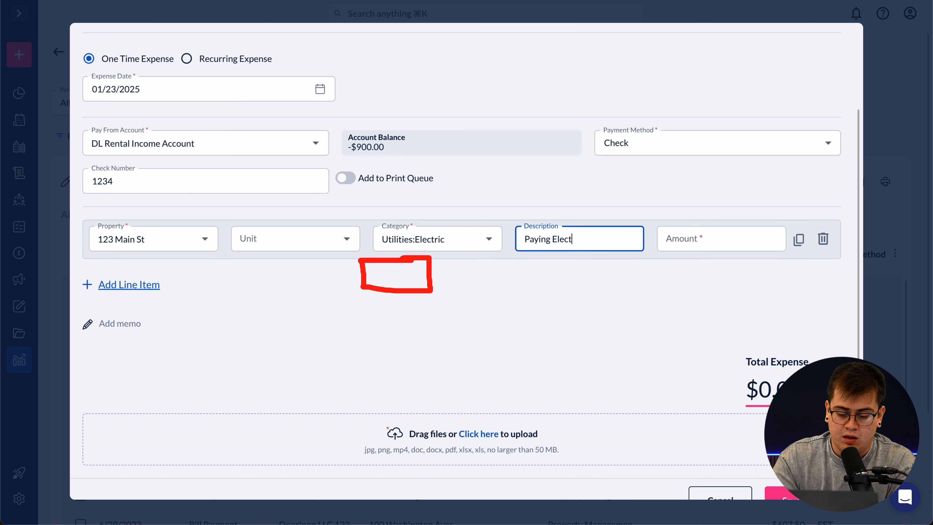
text(ric bill for)
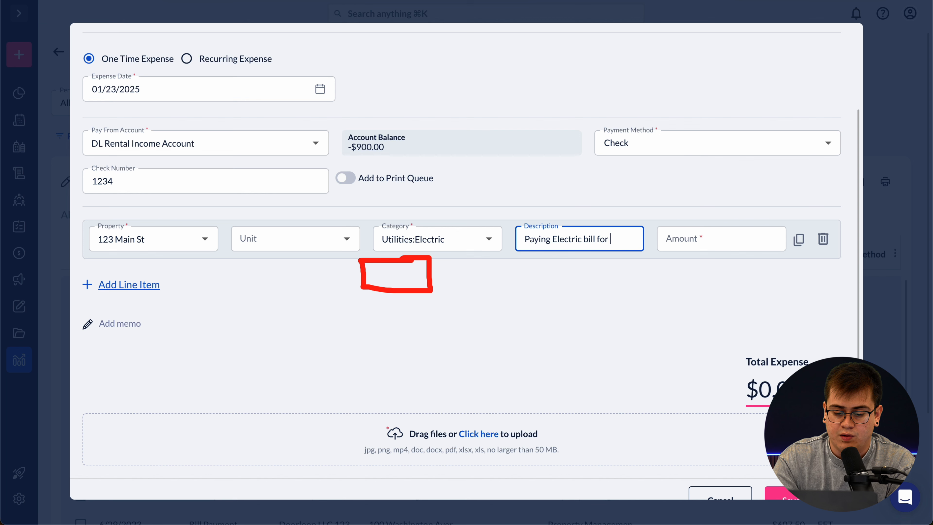
text( Jan)
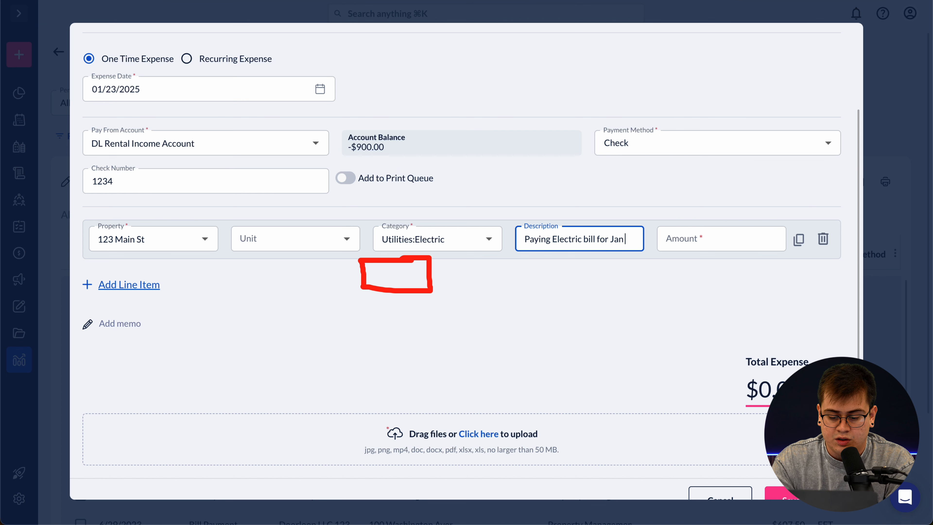
text( 2025)
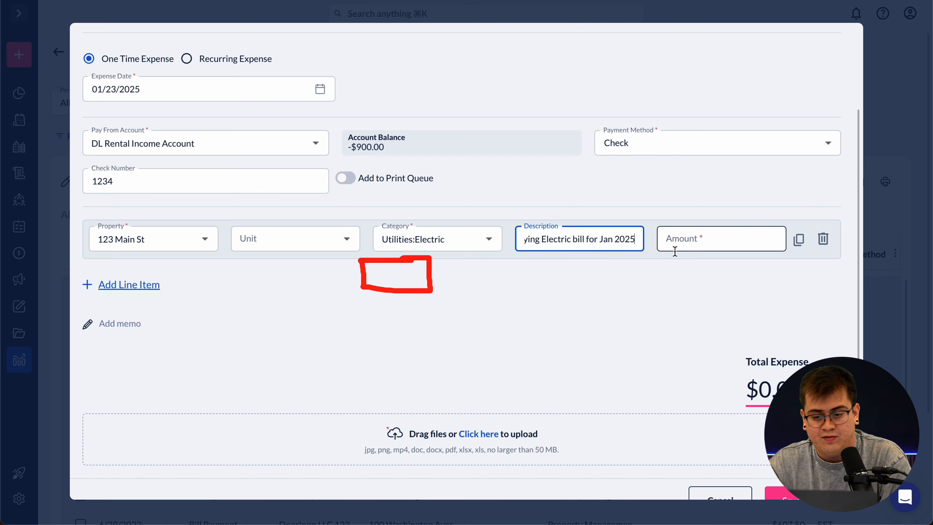
- Set the line amount to 200, making the expense total $200.00
click(705, 243)
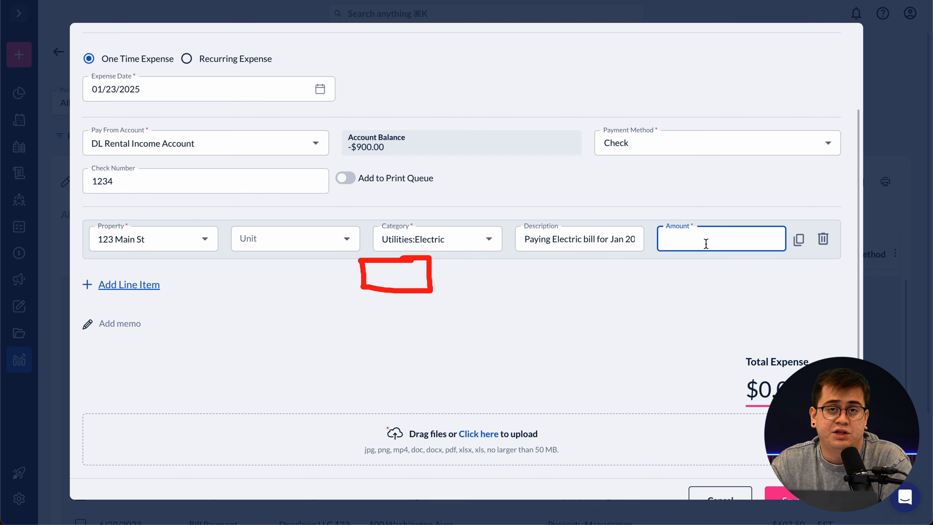
text(200)
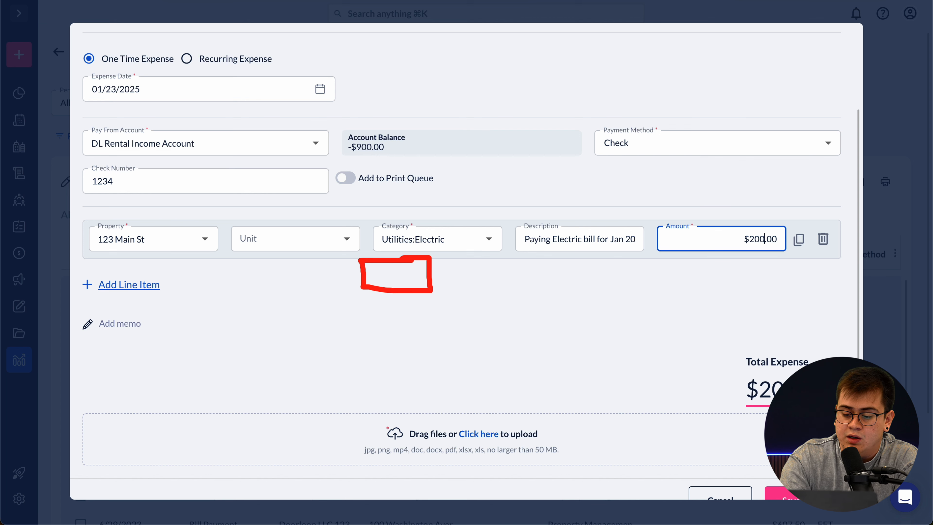
click(663, 339)
scroll(594, 369, down, 1)
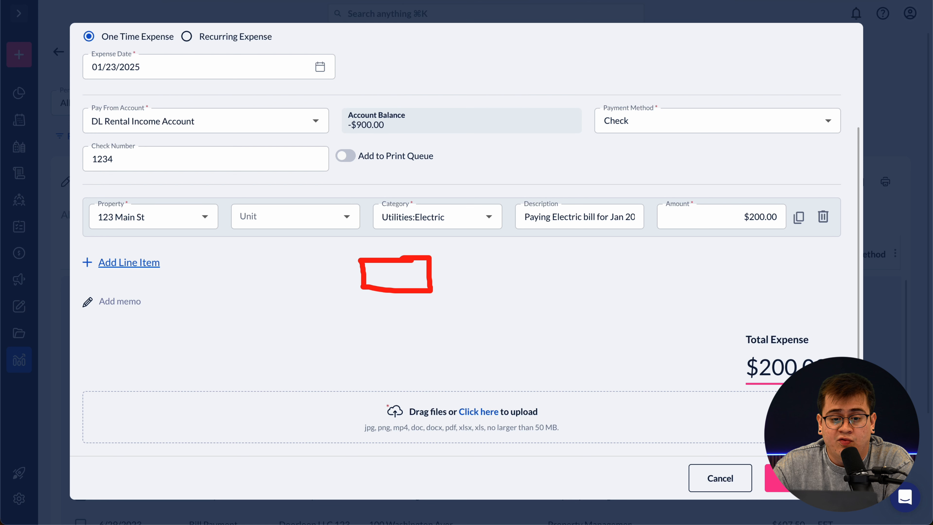
click(419, 0)
click(407, 2)
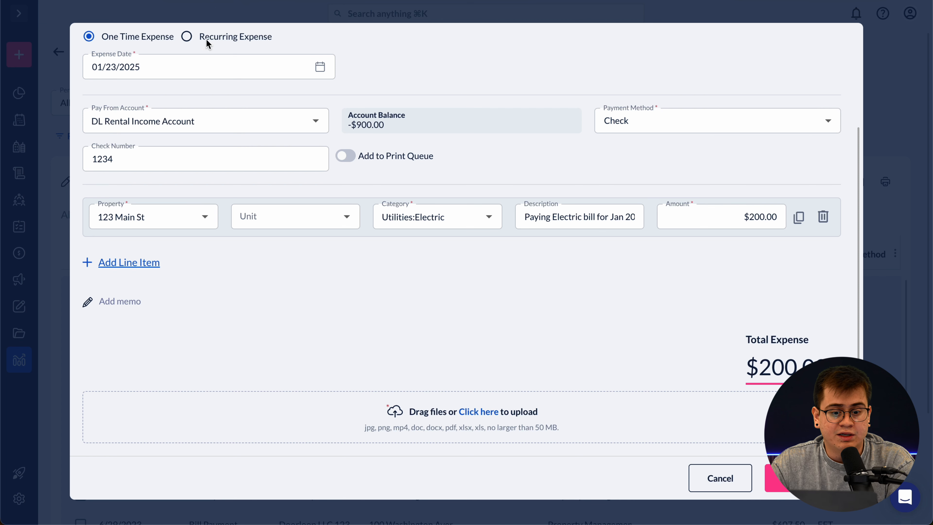
click(149, 267)
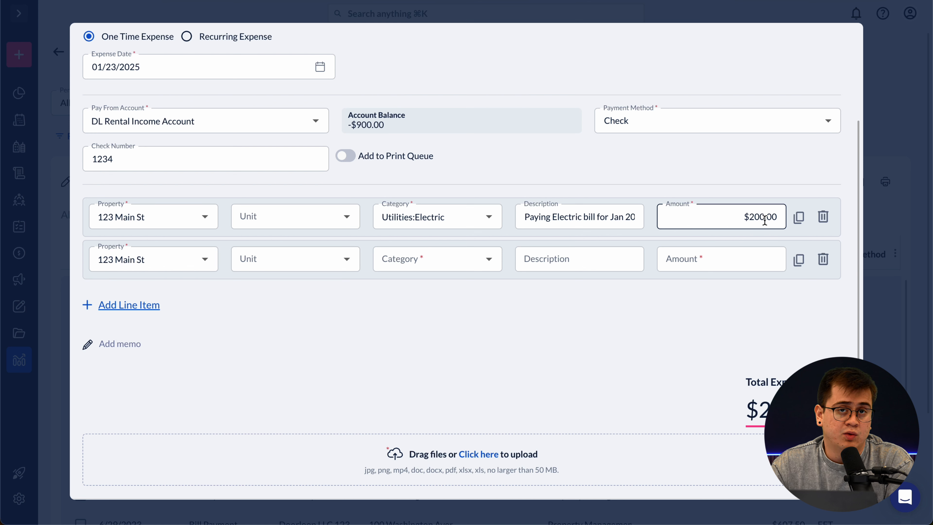
click(204, 260)
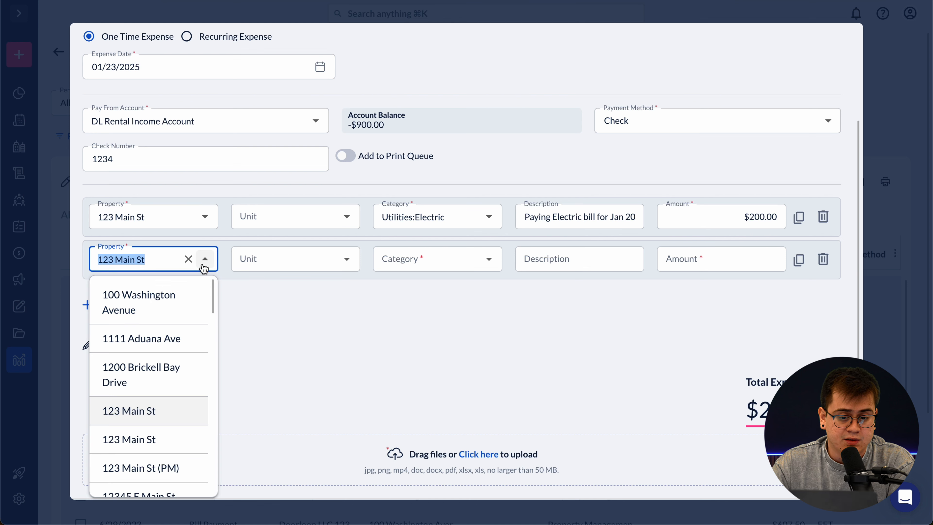
click(189, 307)
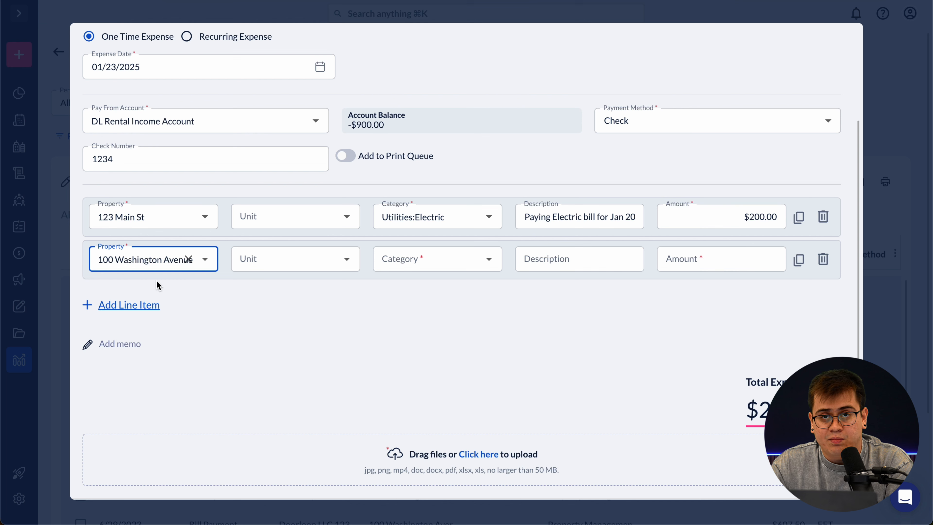
click(823, 262)
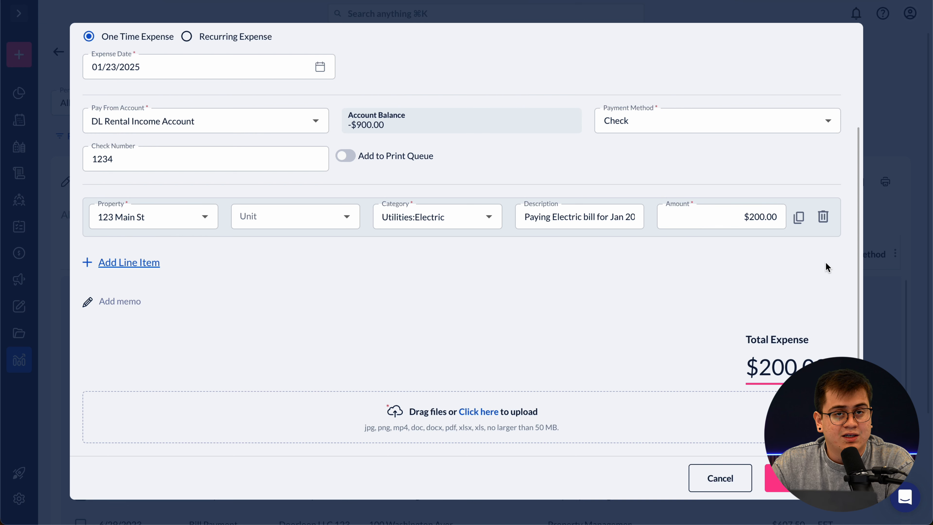
click(799, 218)
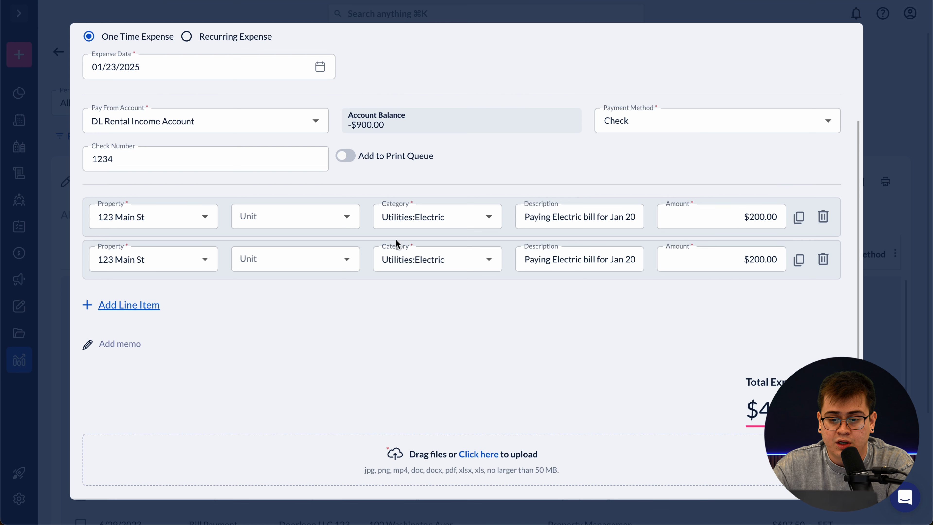
click(205, 259)
click(178, 313)
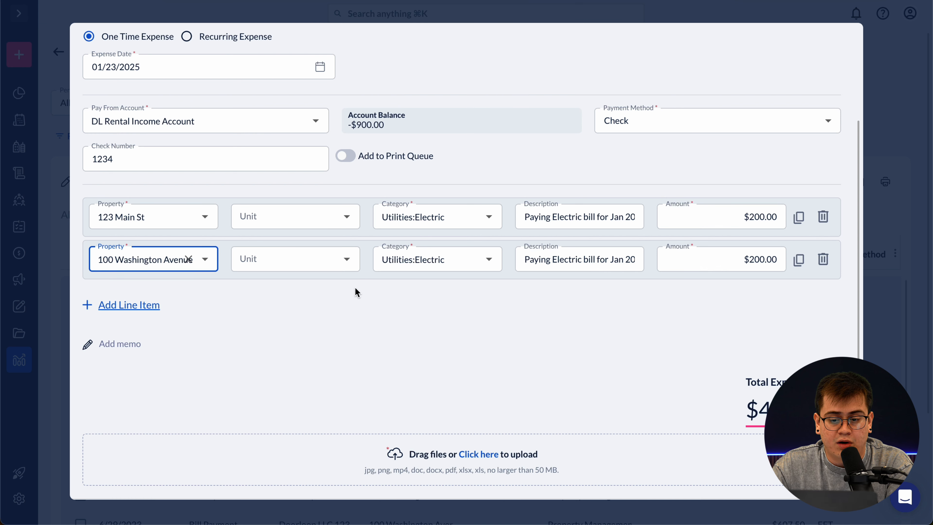
drag(744, 260, 770, 261)
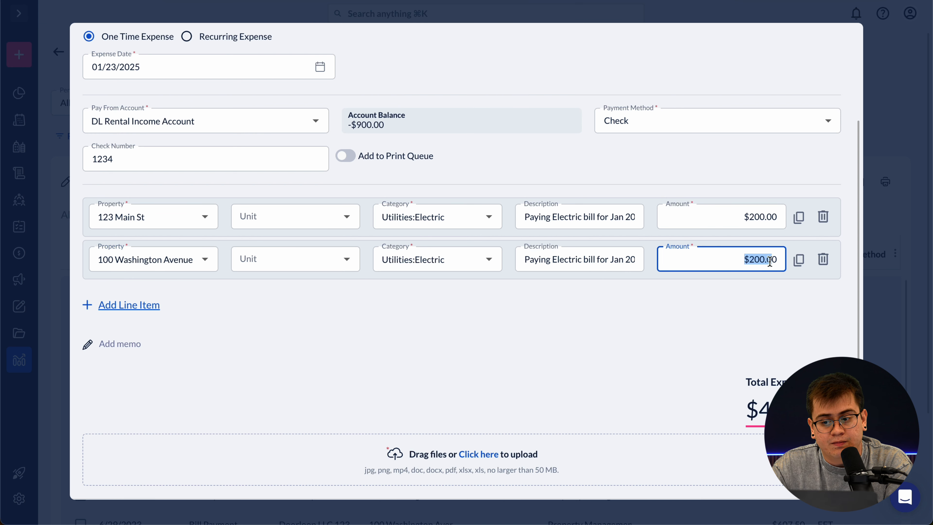
click(747, 324)
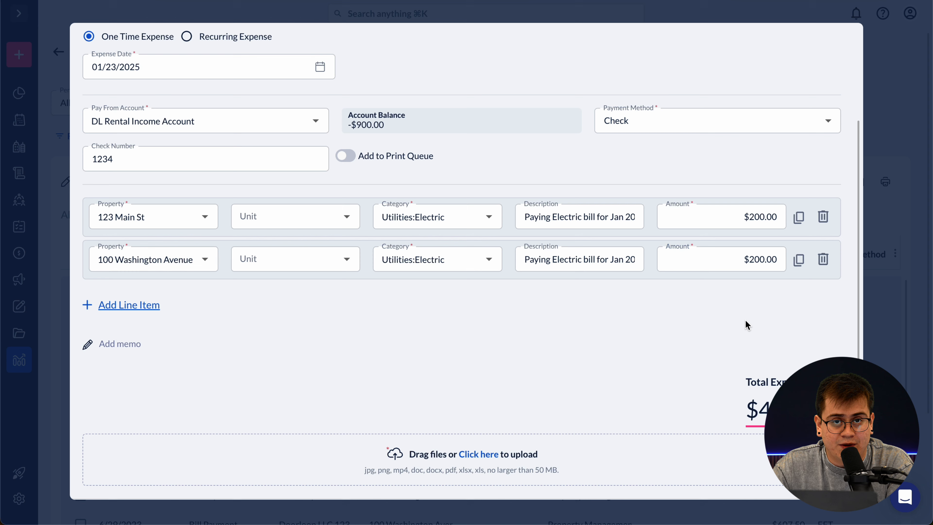
click(822, 259)
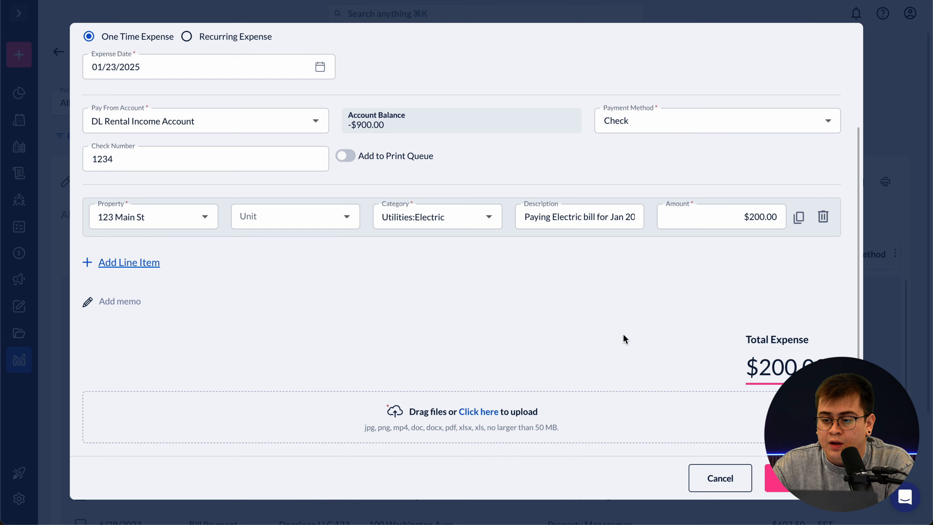
click(782, 490)
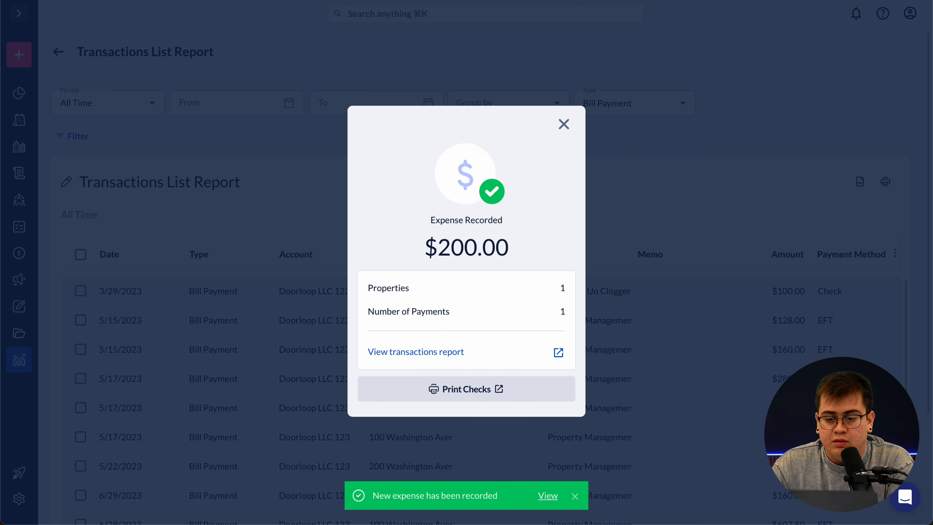
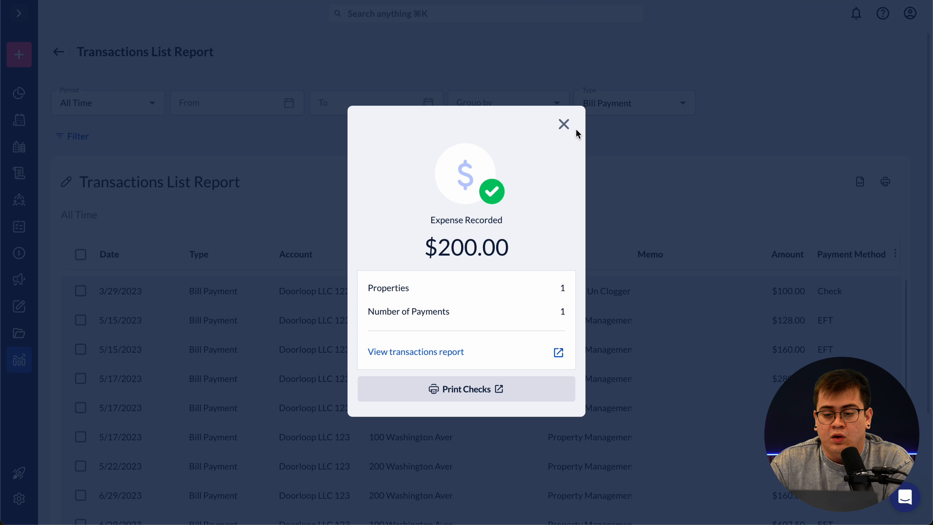
- Dismiss the Expense Recorded confirmation dialog
click(564, 124)
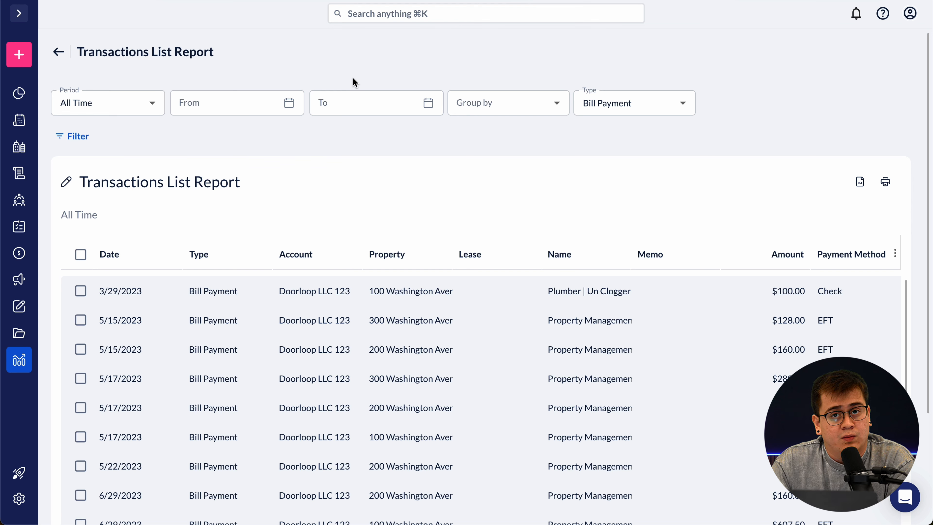
mouse_move(28, 61)
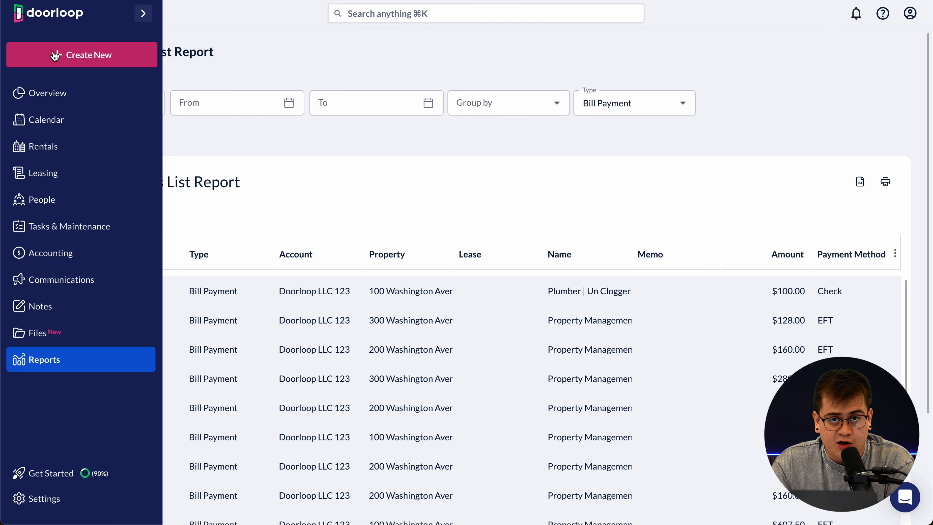
- From Create New, start an Owner Distribution under Owner Transactions
click(85, 56)
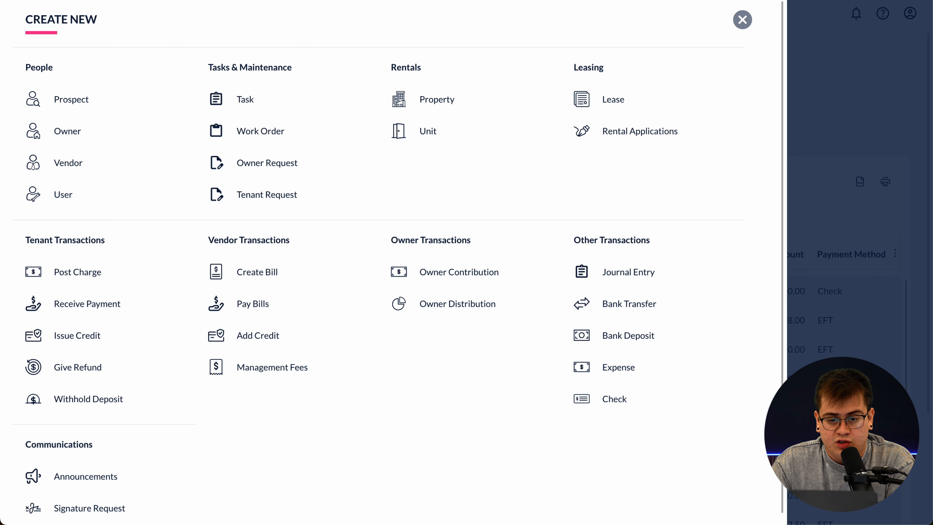
click(241, 1)
click(282, 37)
mouse_move(426, 278)
mouse_down()
mouse_move(379, 278)
mouse_move(451, 324)
mouse_up()
mouse_move(460, 278)
mouse_down()
mouse_move(496, 277)
mouse_move(472, 322)
mouse_up()
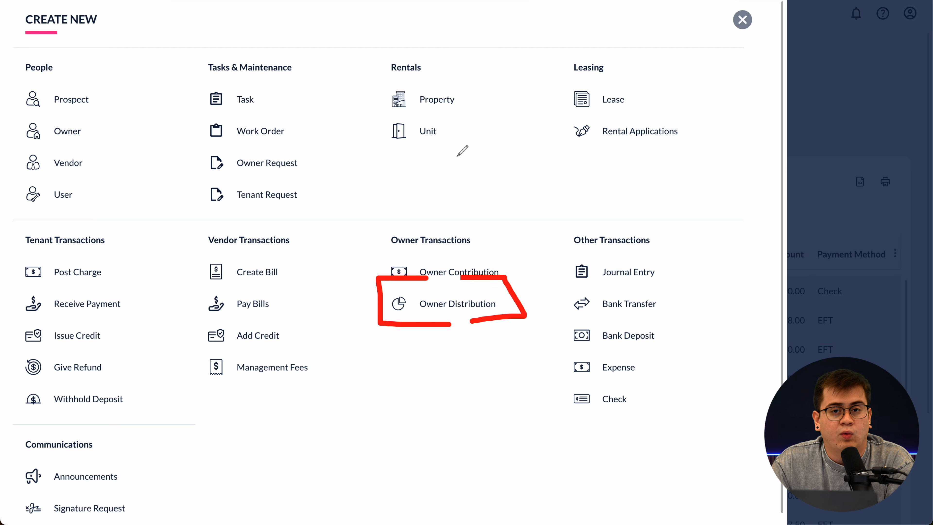
click(418, 1)
click(412, 1)
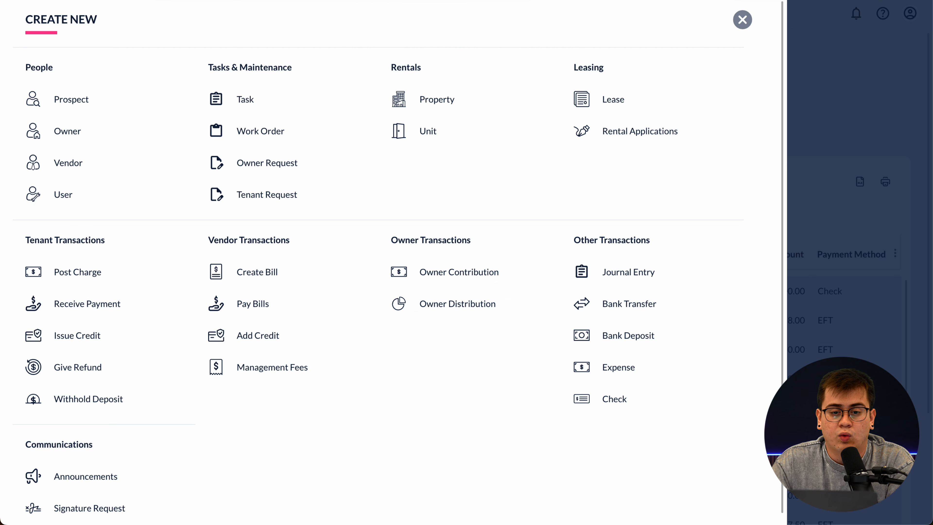
click(451, 304)
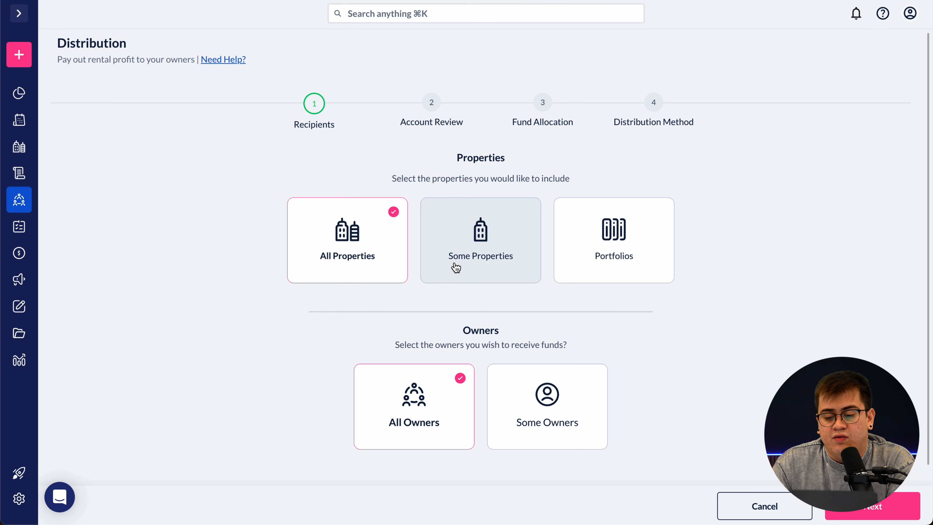
click(506, 268)
click(469, 325)
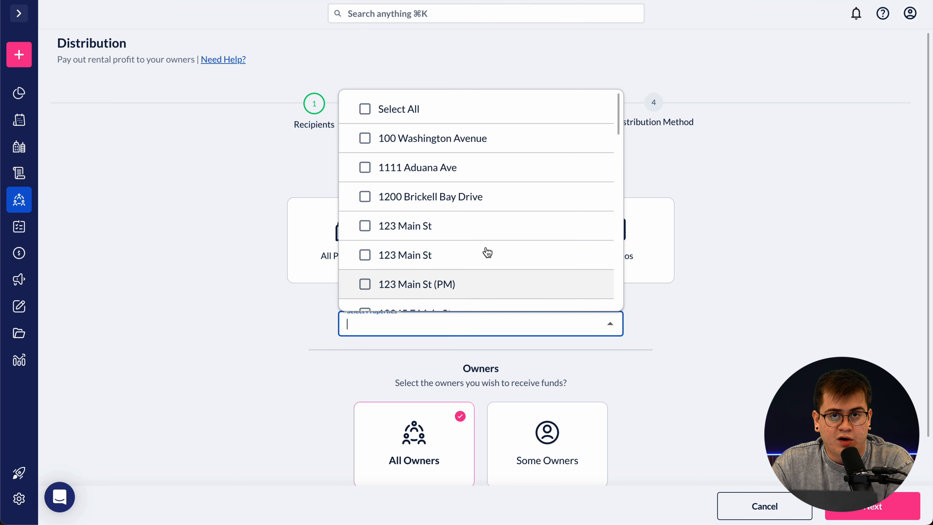
click(692, 199)
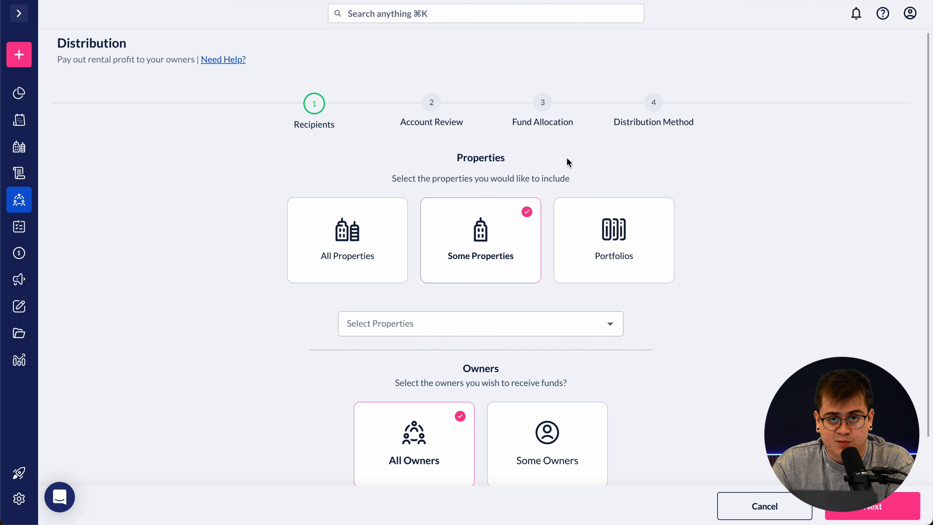
click(613, 239)
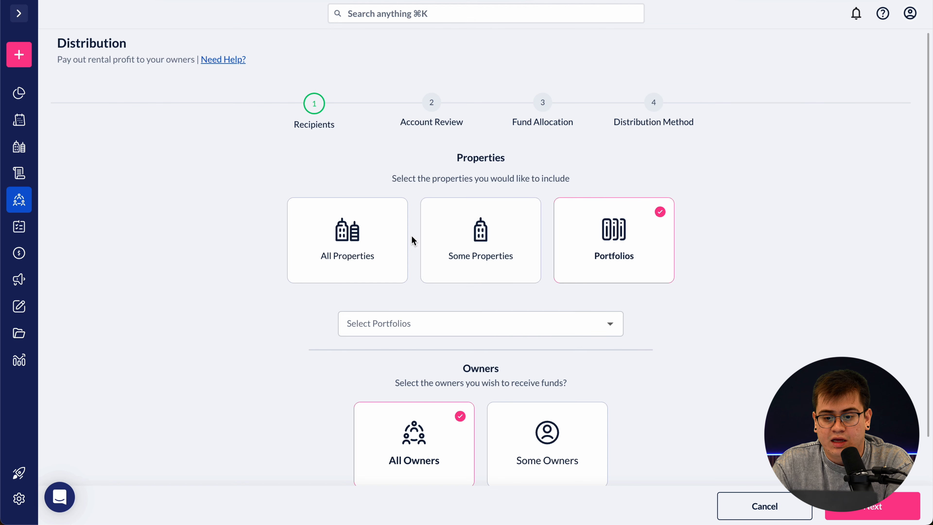
click(381, 257)
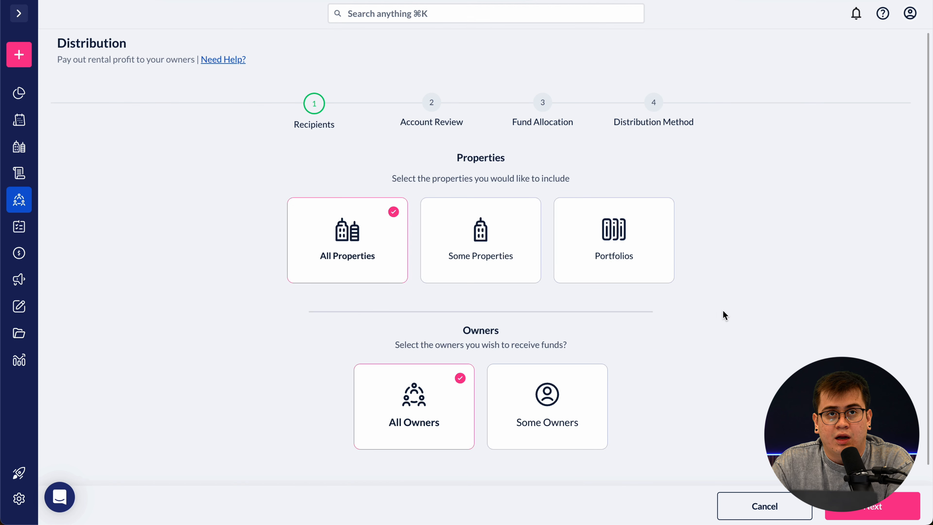
scroll(690, 351, down, 3)
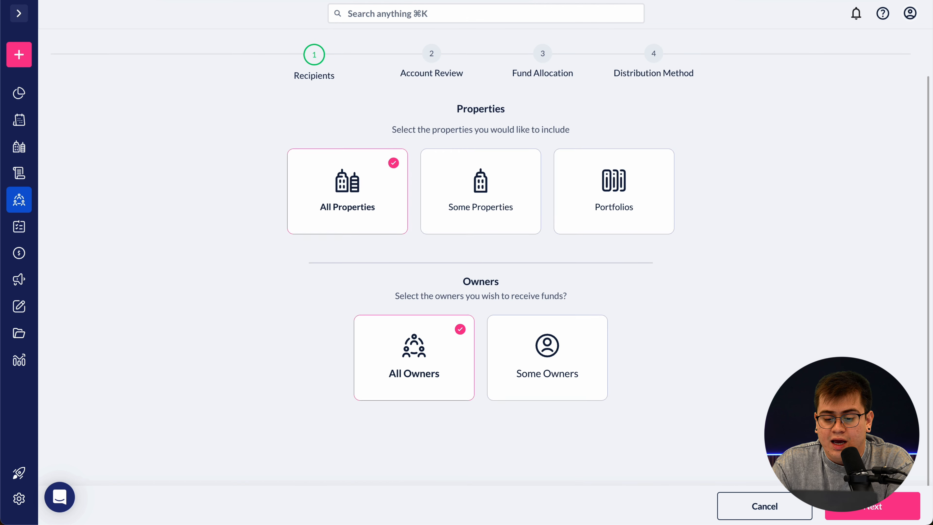
click(885, 510)
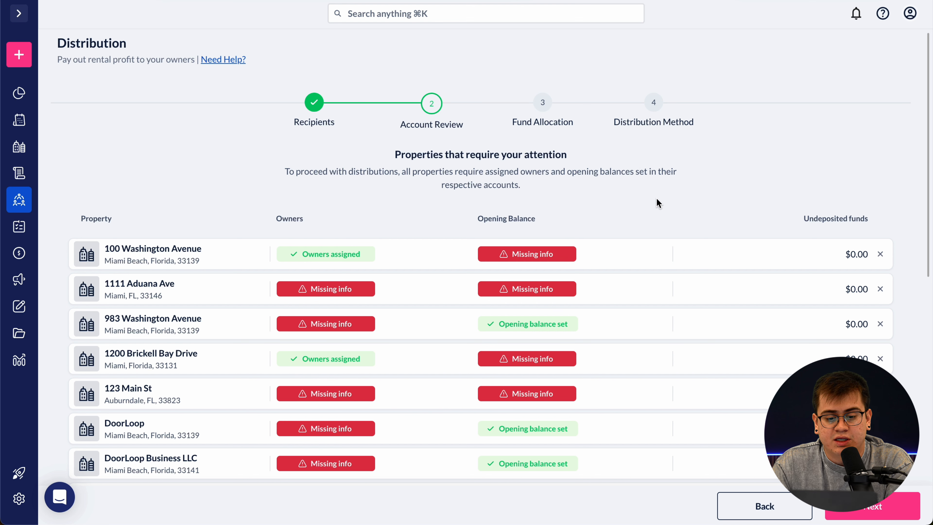
- Scroll through the Account Review properties missing owners or opening balances
scroll(620, 210, down, 2)
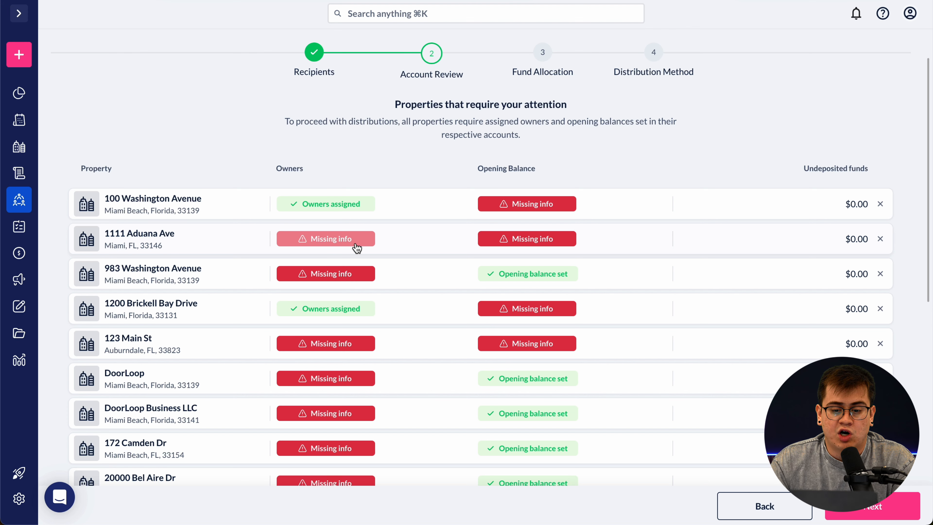
click(334, 243)
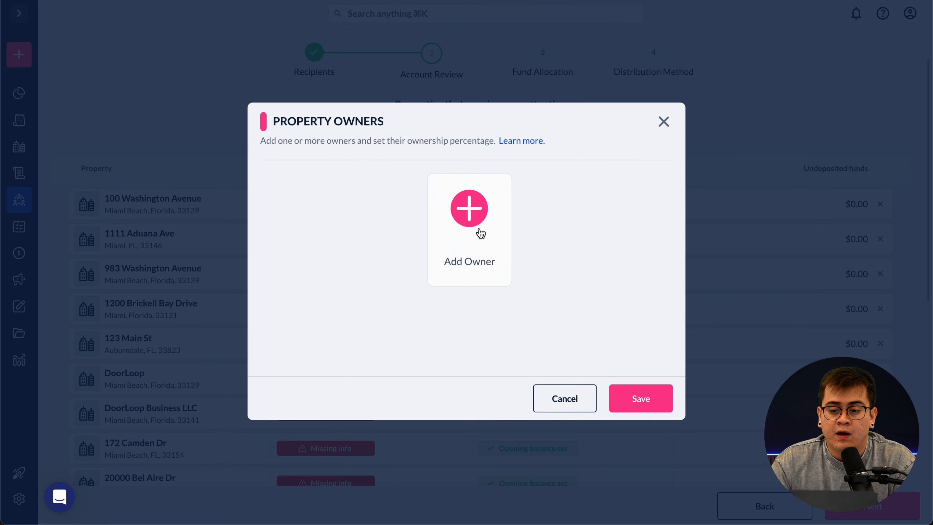
click(478, 232)
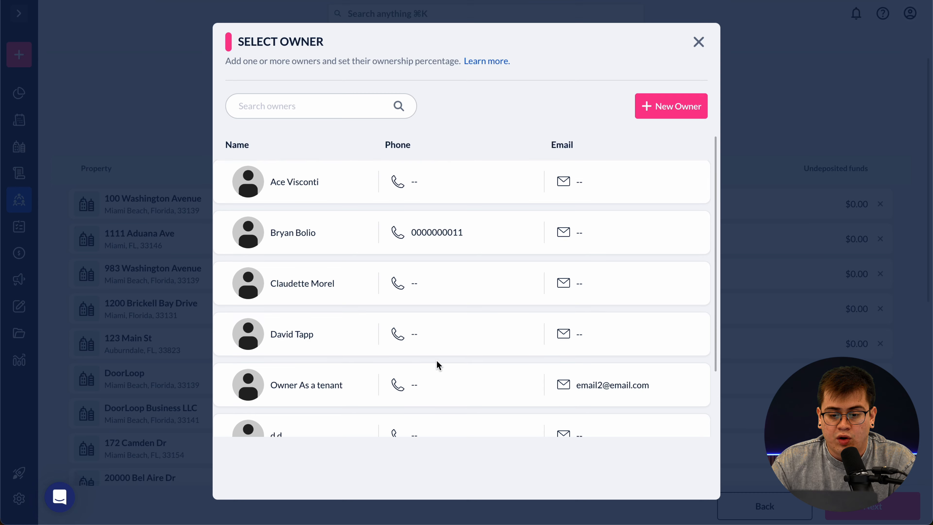
scroll(437, 362, down, 2)
scroll(437, 362, up, 2)
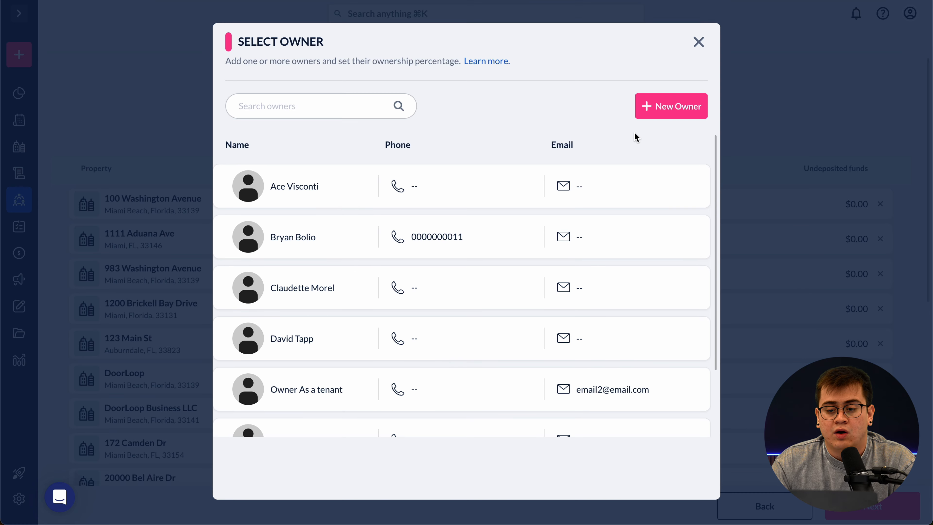
click(668, 108)
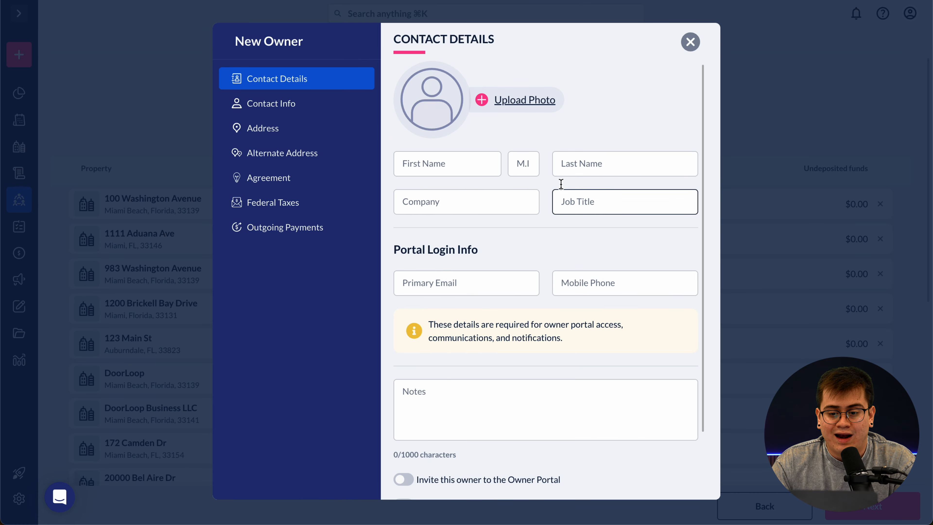
click(690, 43)
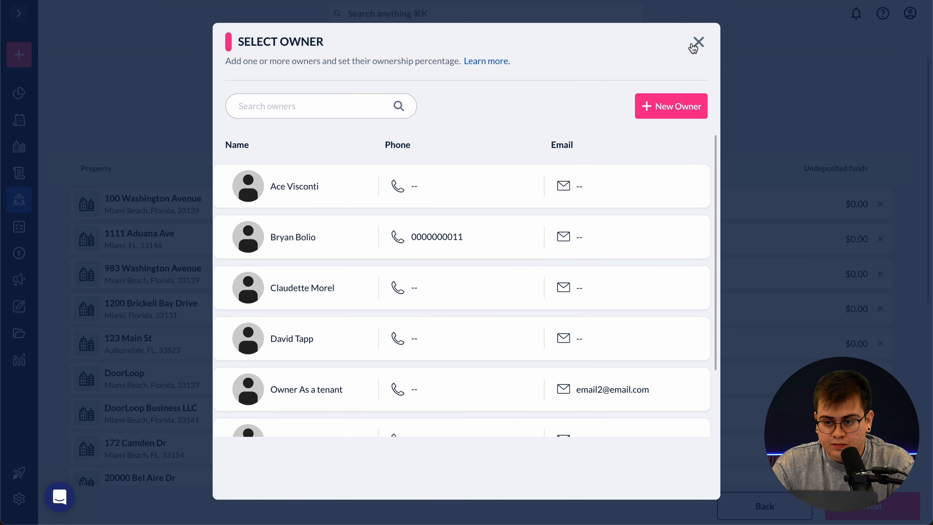
click(695, 45)
click(663, 125)
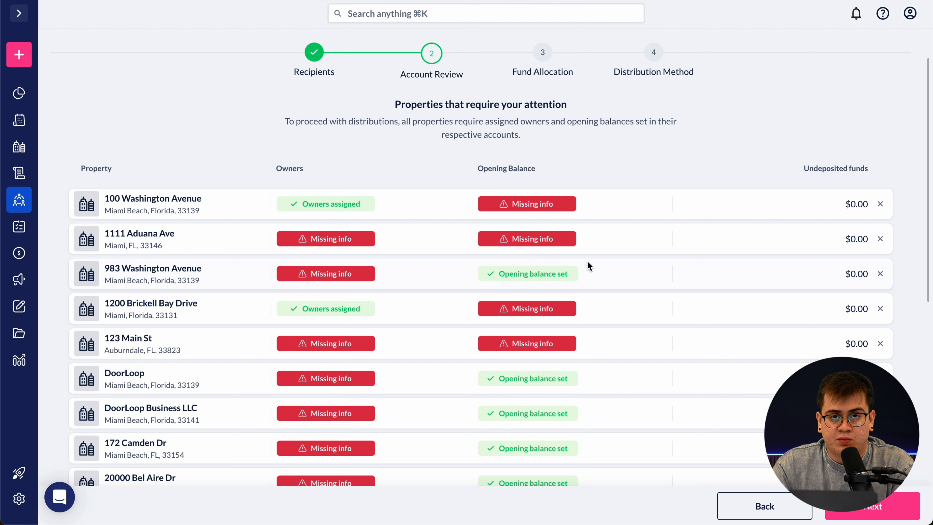
click(556, 212)
click(562, 213)
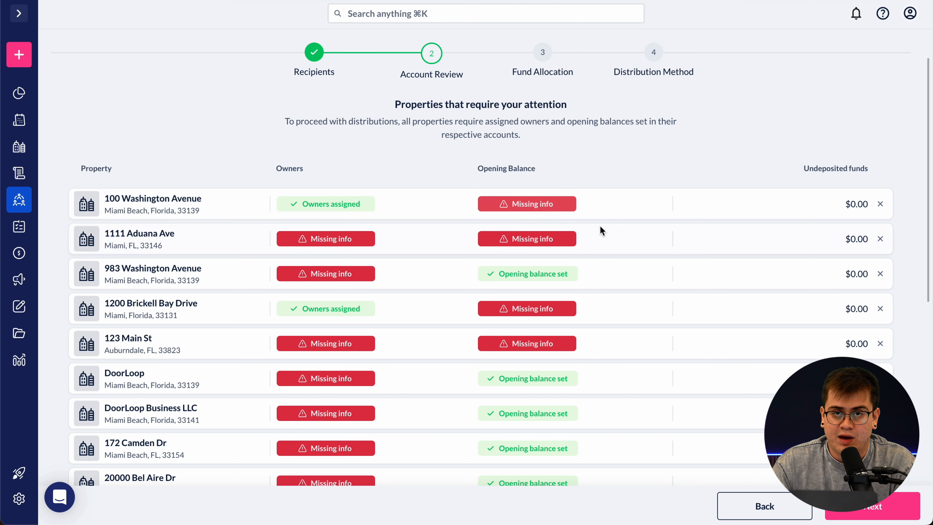
scroll(707, 273, down, 2)
scroll(707, 272, down, 10)
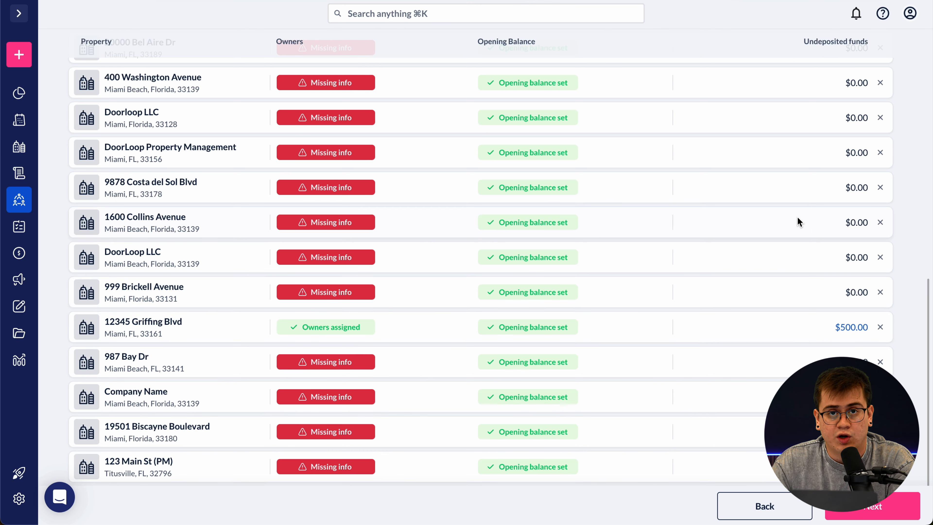
scroll(799, 221, up, 15)
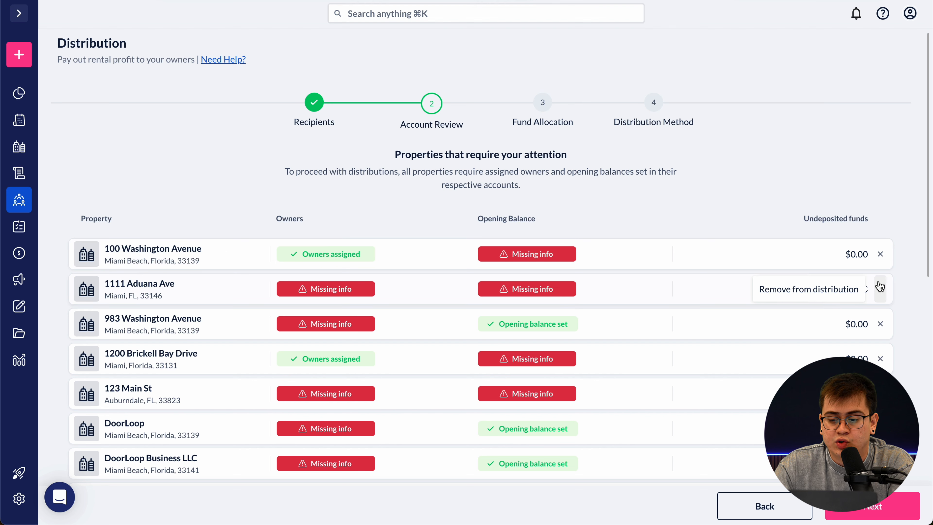
click(880, 287)
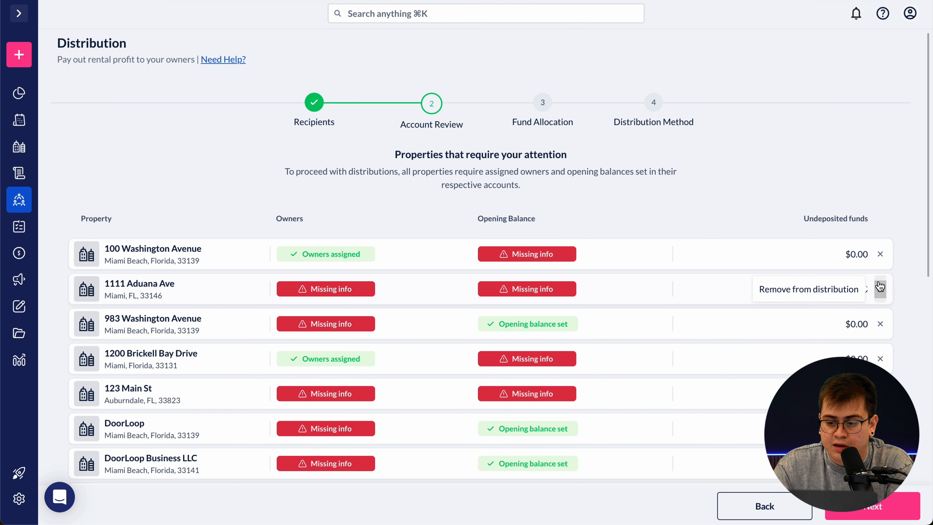
click(880, 287)
click(880, 288)
click(880, 288)
click(880, 290)
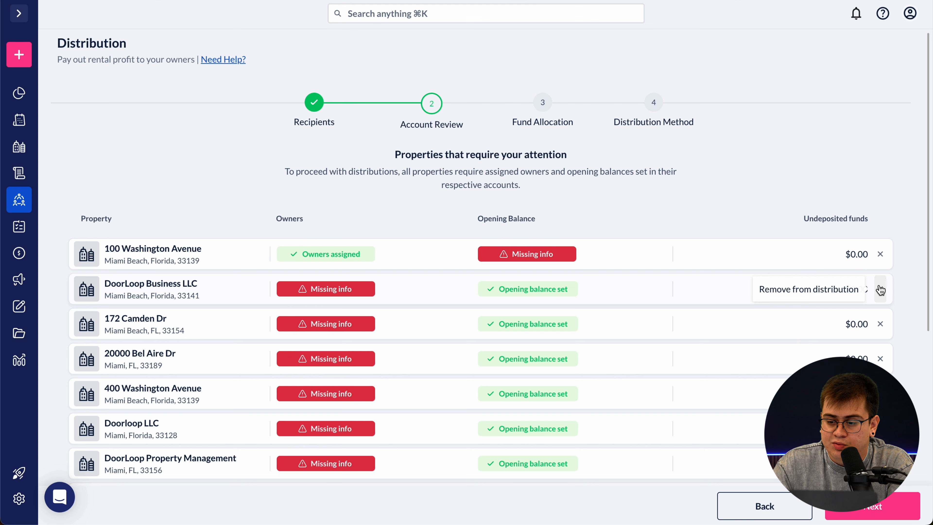
click(880, 290)
click(880, 290)
click(880, 290)
click(881, 289)
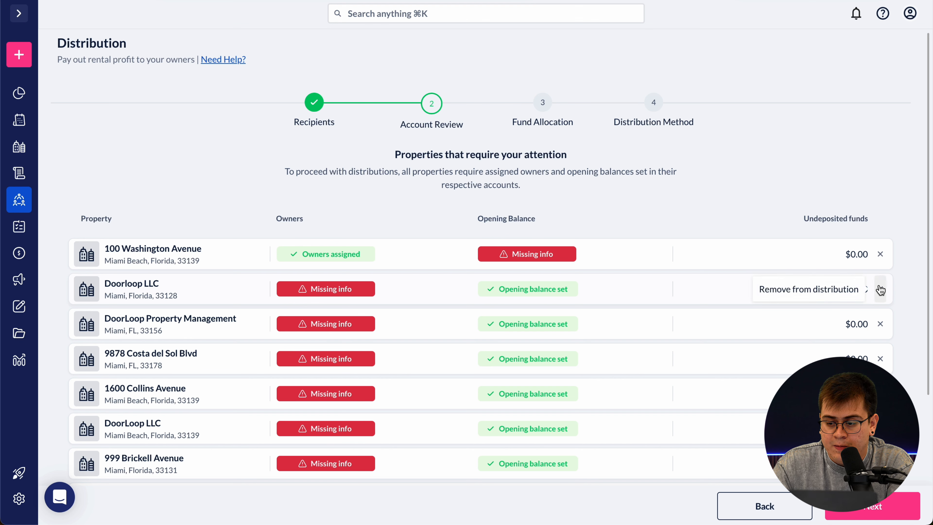
click(880, 290)
click(881, 289)
click(881, 289)
click(880, 289)
click(880, 289)
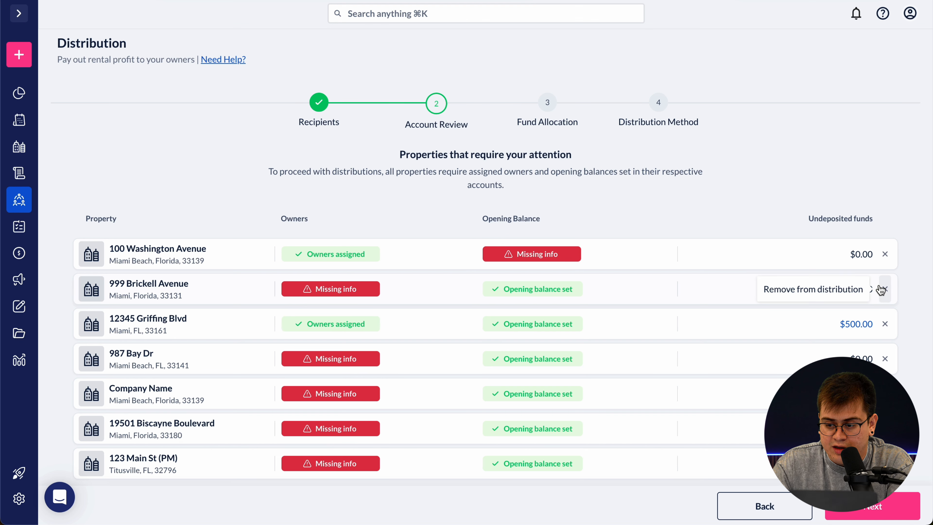
click(880, 289)
click(881, 290)
click(881, 289)
click(881, 290)
click(882, 291)
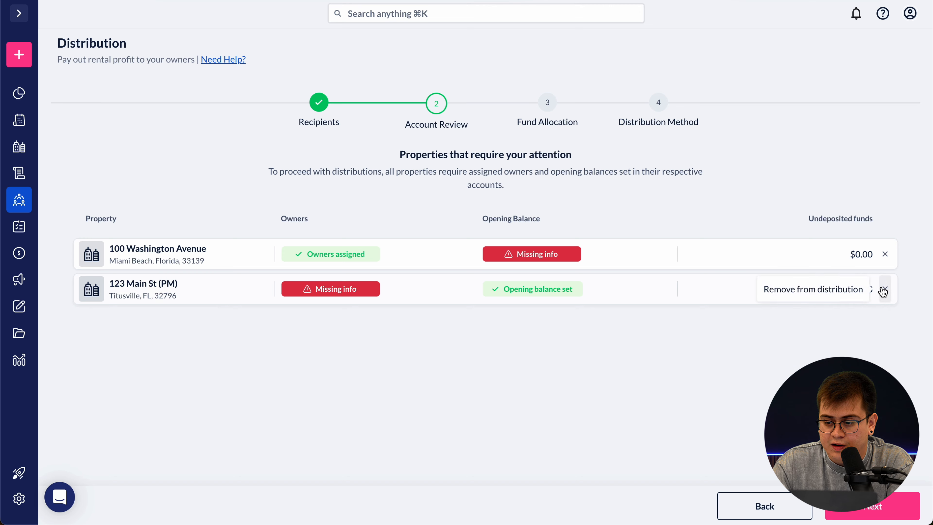
click(883, 291)
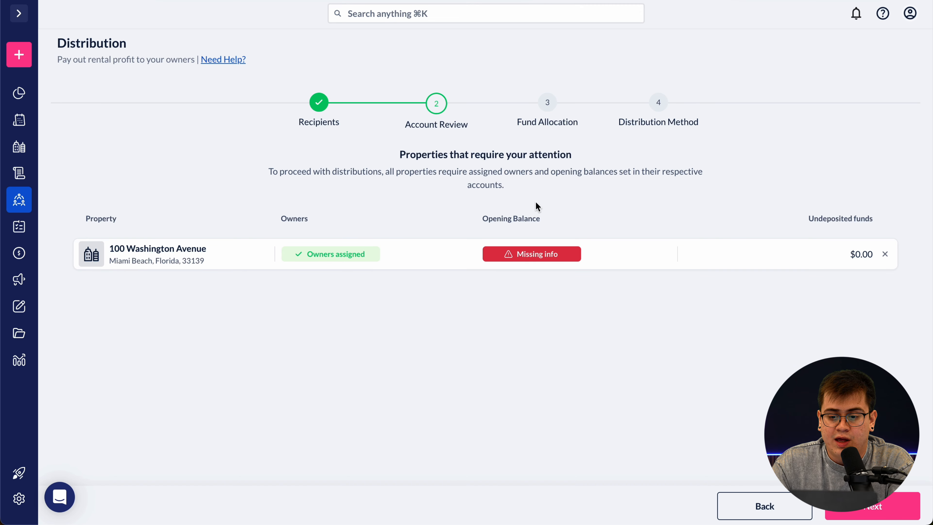
click(855, 509)
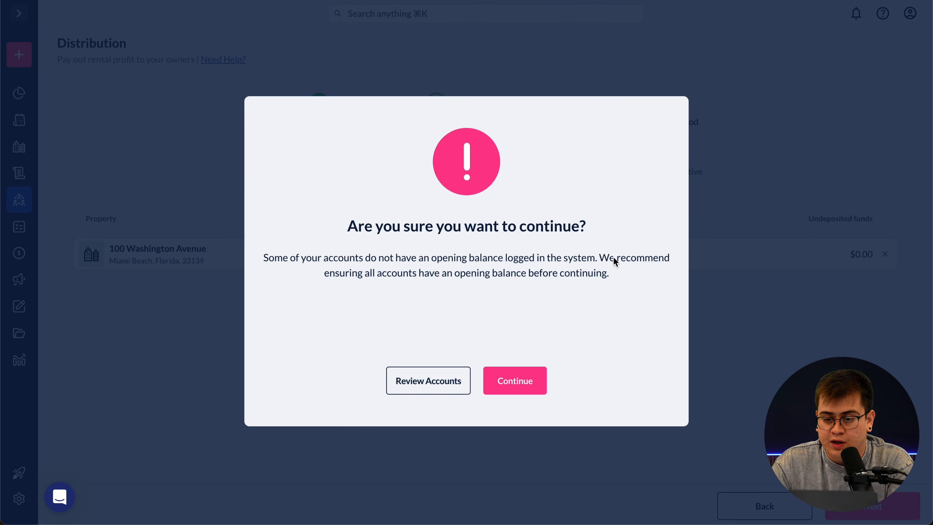
- Continue past the missing-opening-balances warning
drag(348, 225, 623, 242)
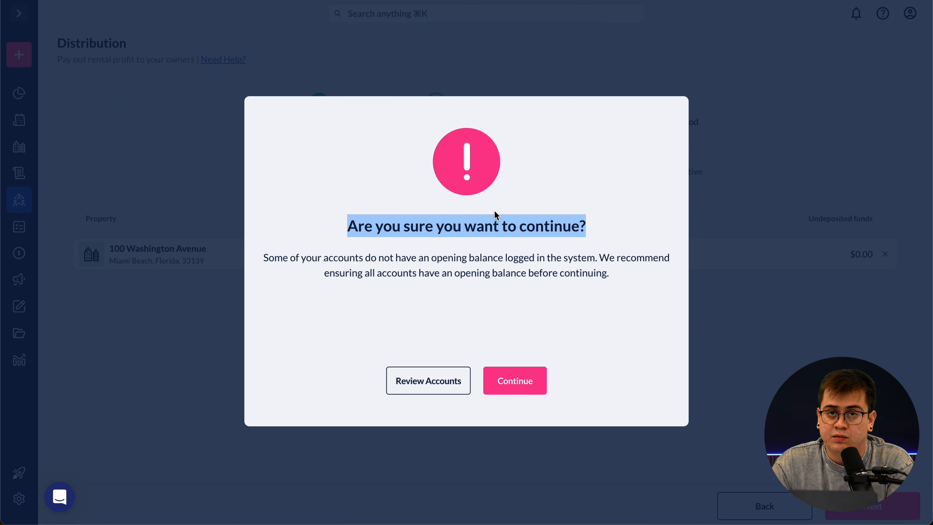
click(577, 281)
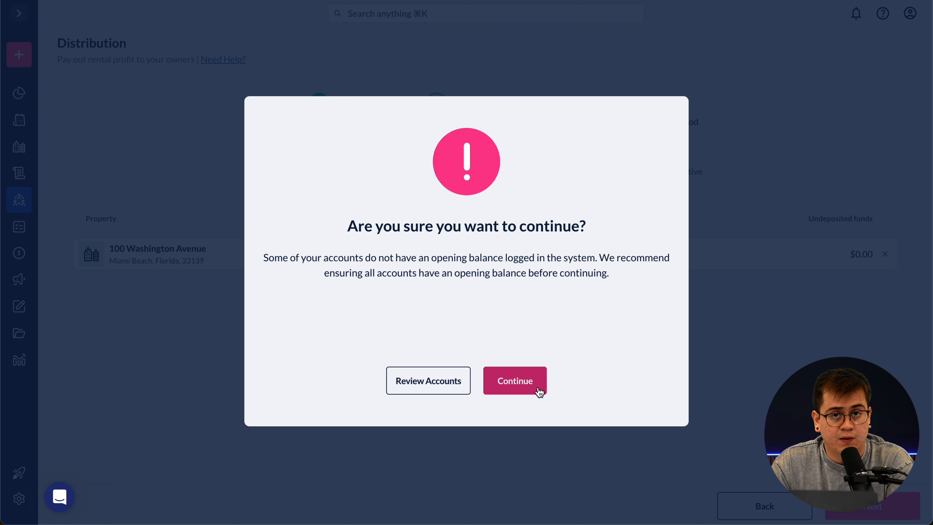
click(498, 379)
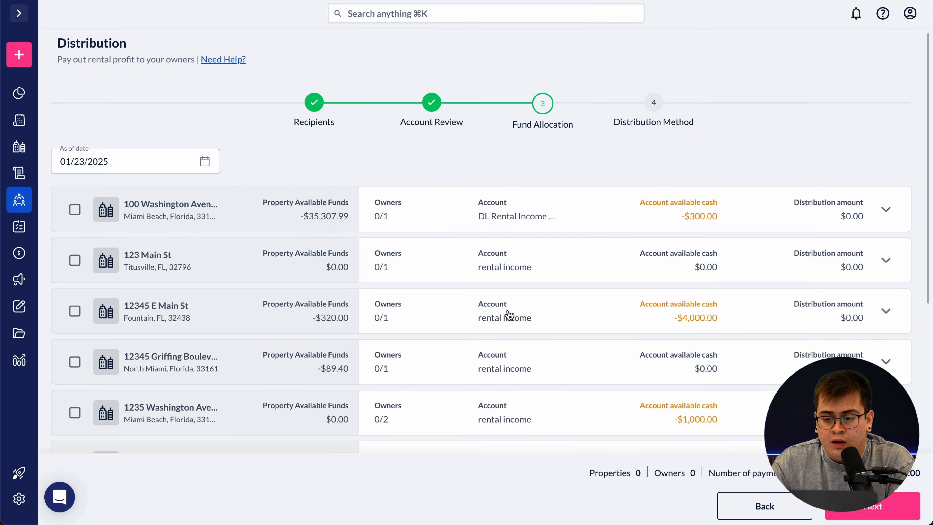
scroll(493, 330, down, 6)
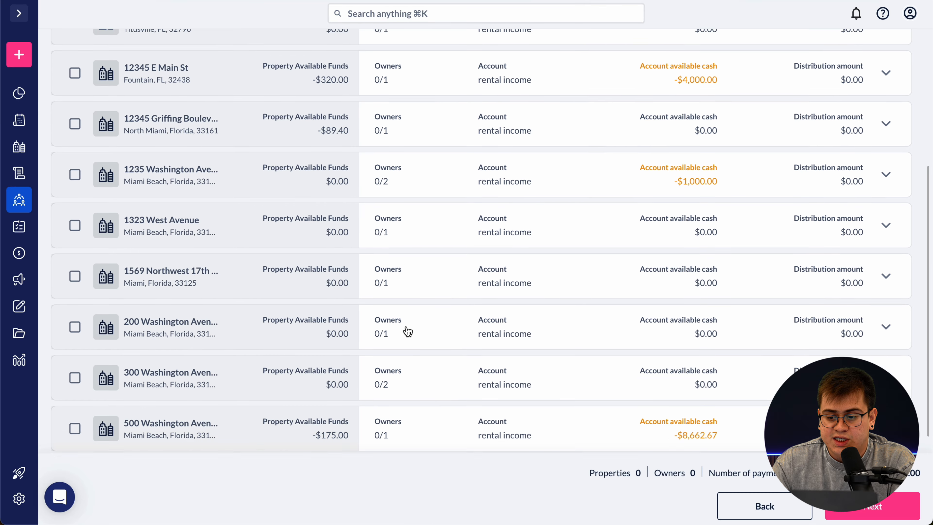
scroll(358, 323, down, 4)
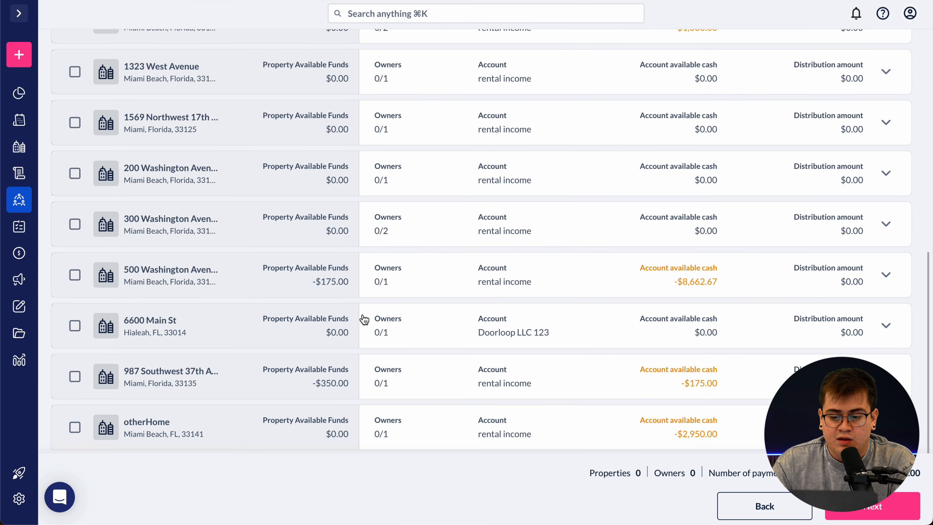
scroll(343, 286, up, 10)
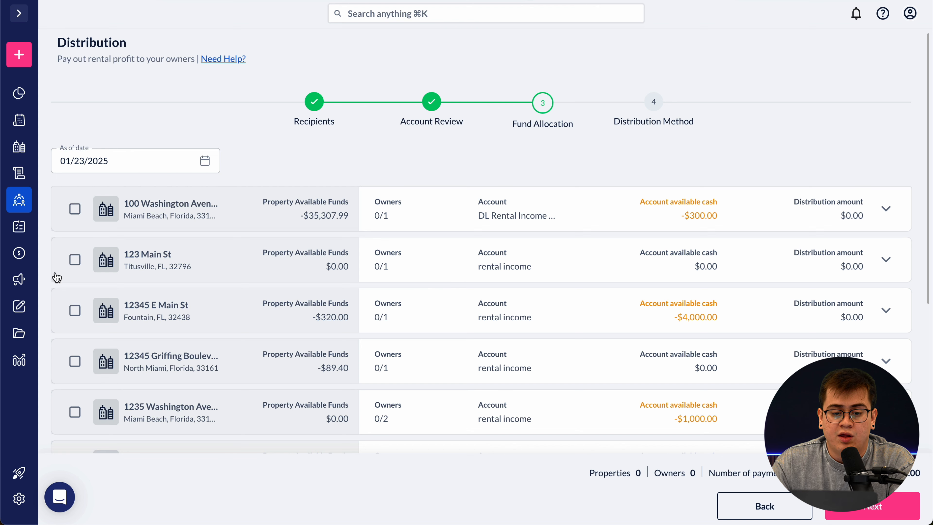
scroll(131, 317, down, 7)
scroll(133, 323, down, 2)
scroll(129, 354, up, 8)
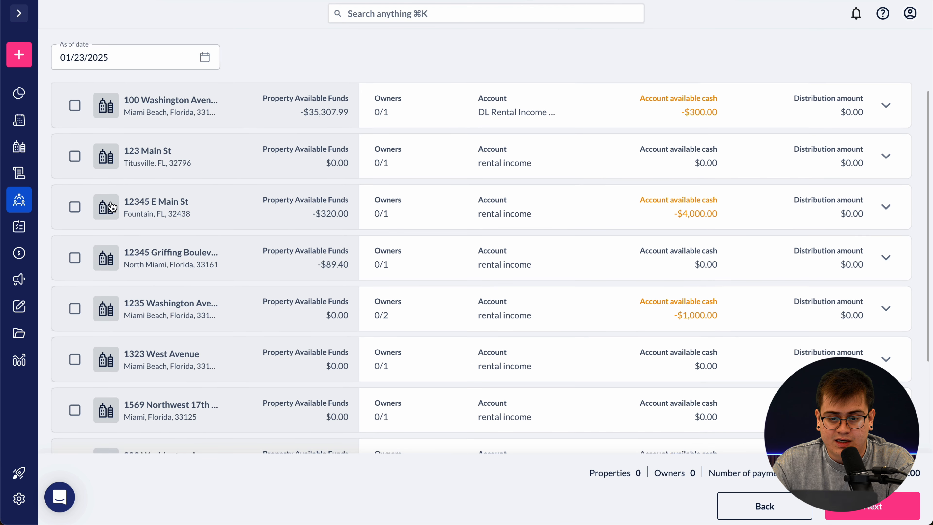
click(75, 156)
scroll(146, 303, down, 3)
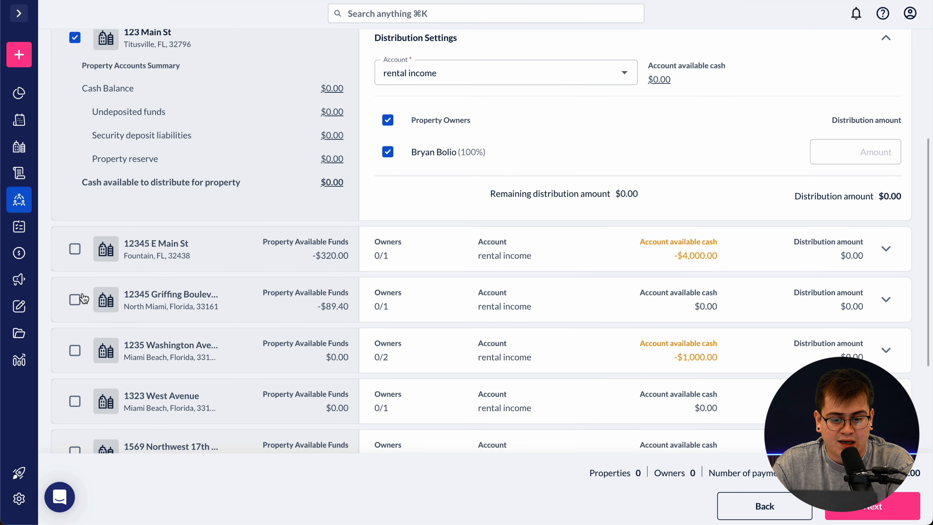
click(75, 300)
scroll(253, 298, up, 6)
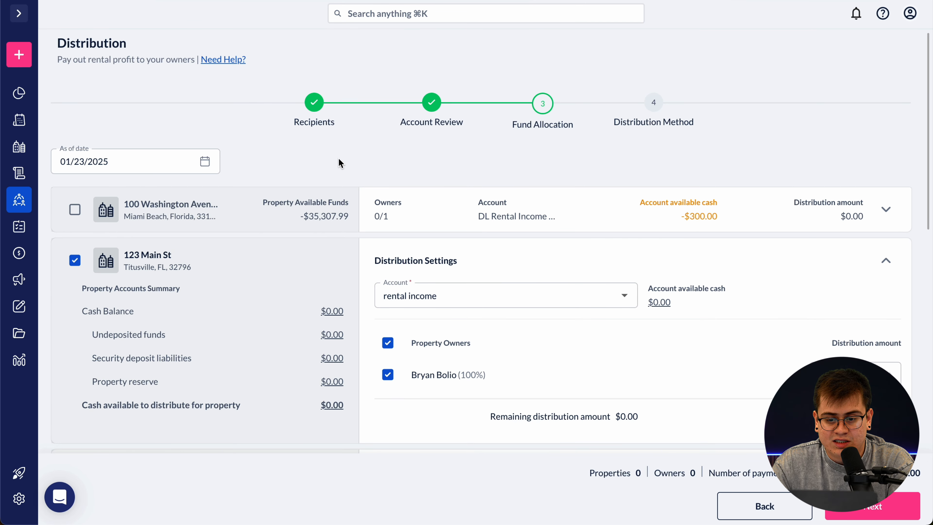
click(885, 260)
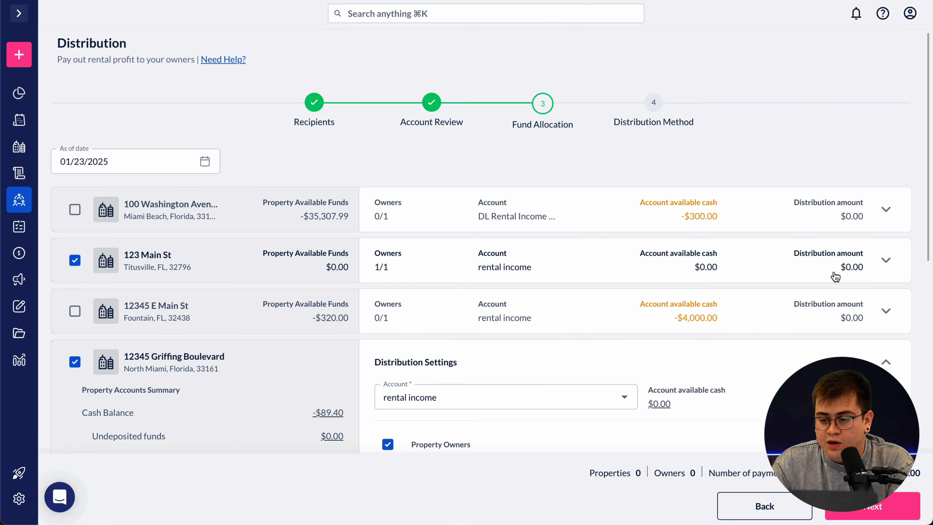
scroll(868, 276, down, 3)
click(885, 256)
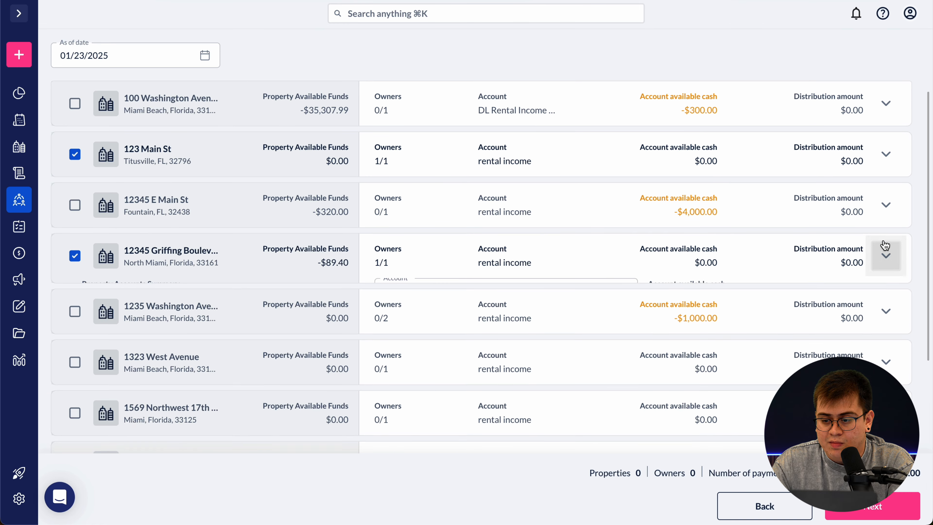
- Enter a 300 distribution amount for each of the two properties' owners
click(887, 154)
click(832, 273)
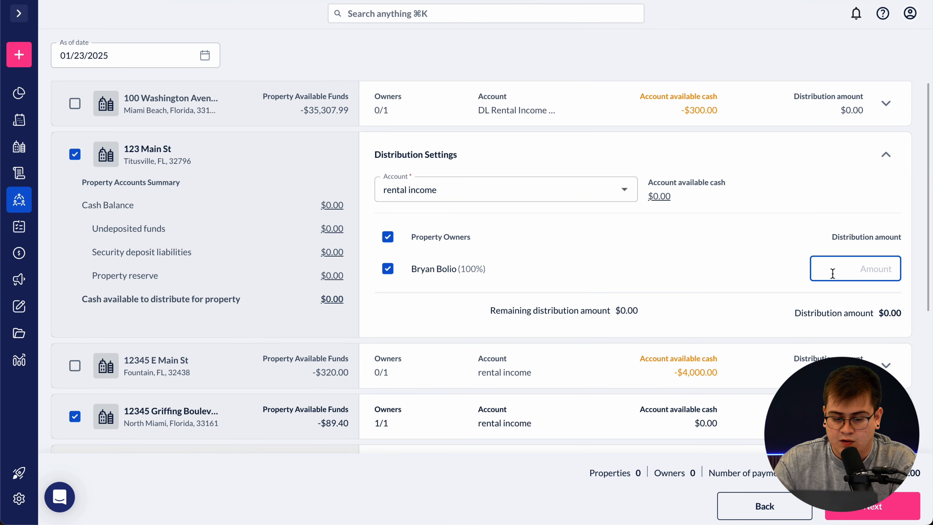
text(300)
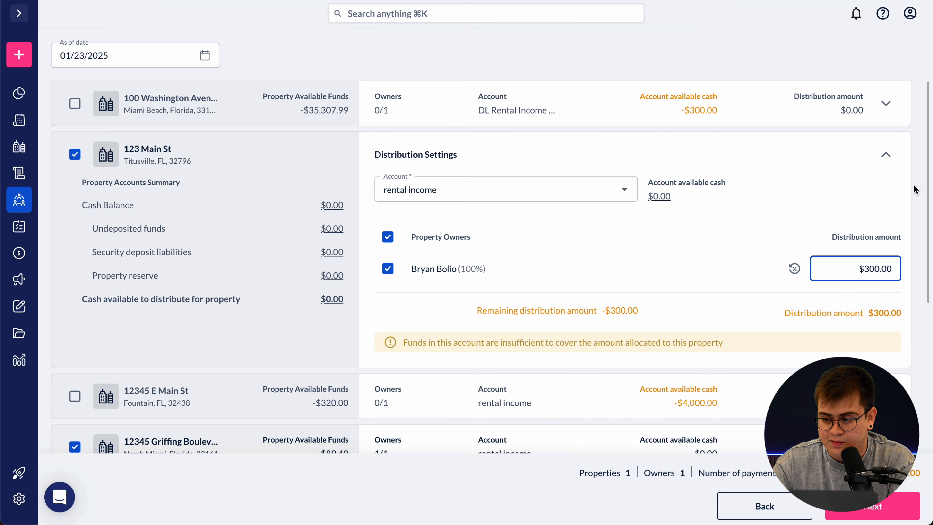
click(886, 154)
scroll(887, 242, down, 1)
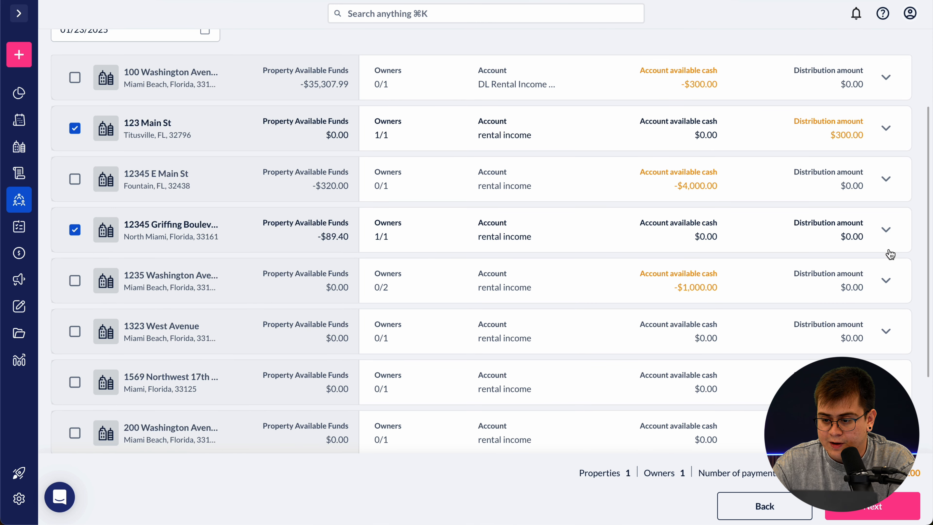
click(885, 231)
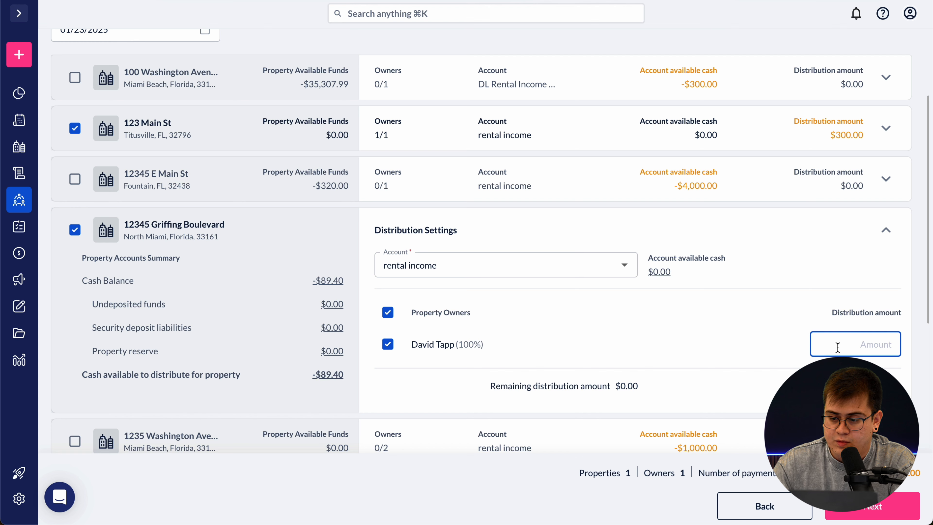
text(300)
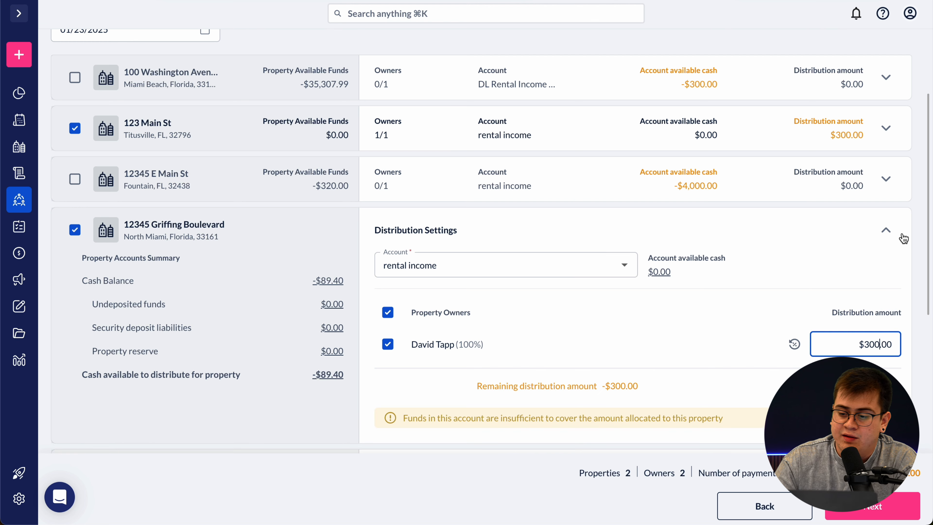
click(886, 230)
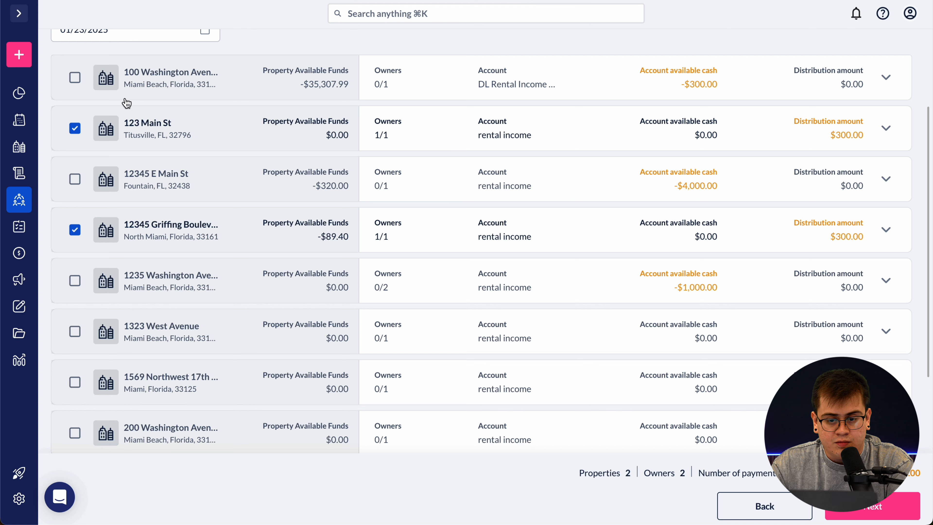
scroll(441, 316, down, 3)
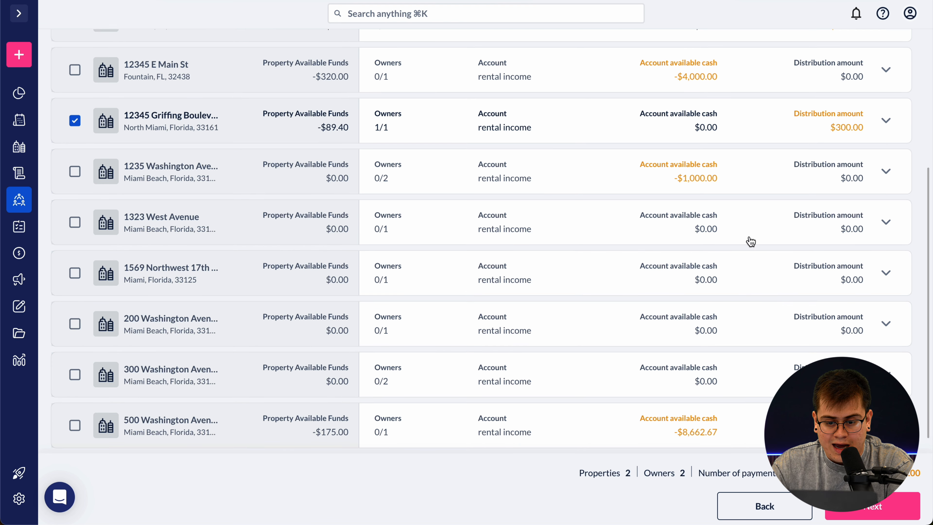
scroll(750, 240, down, 2)
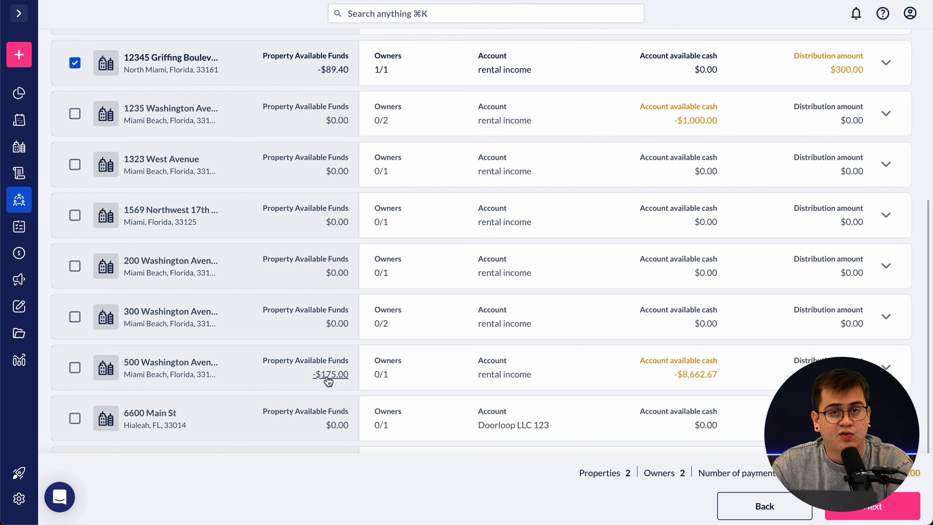
click(886, 367)
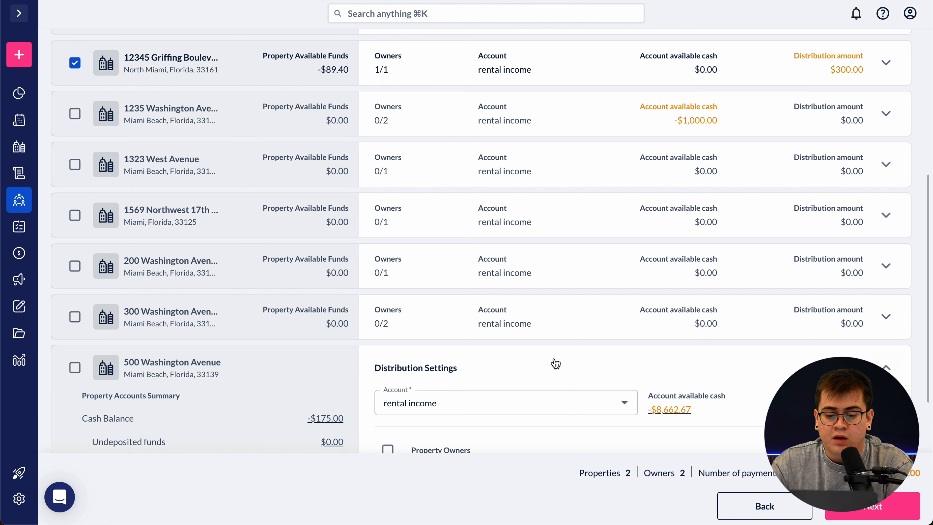
scroll(556, 364, down, 2)
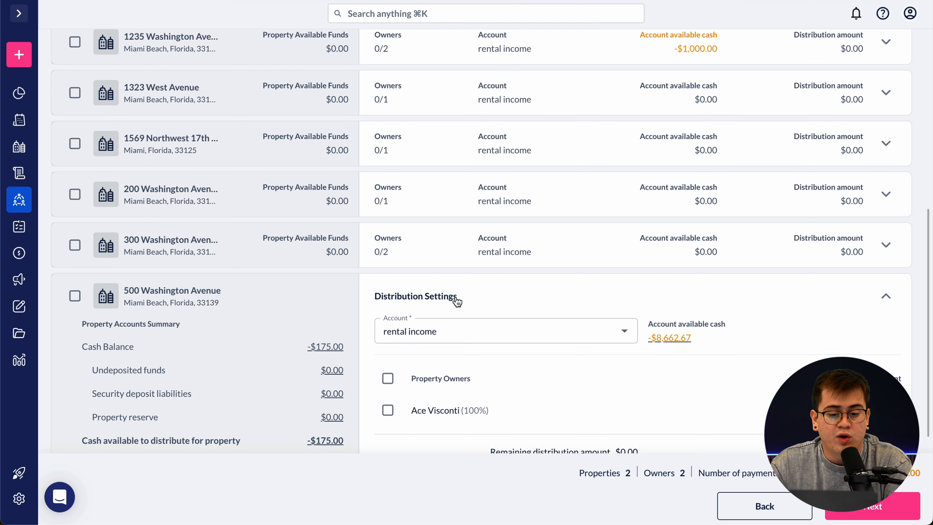
scroll(454, 298, down, 1)
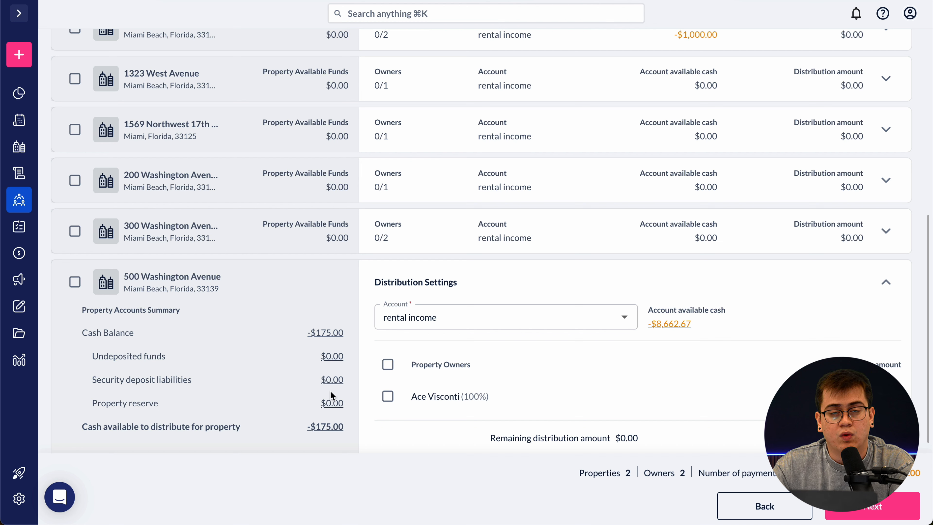
click(885, 282)
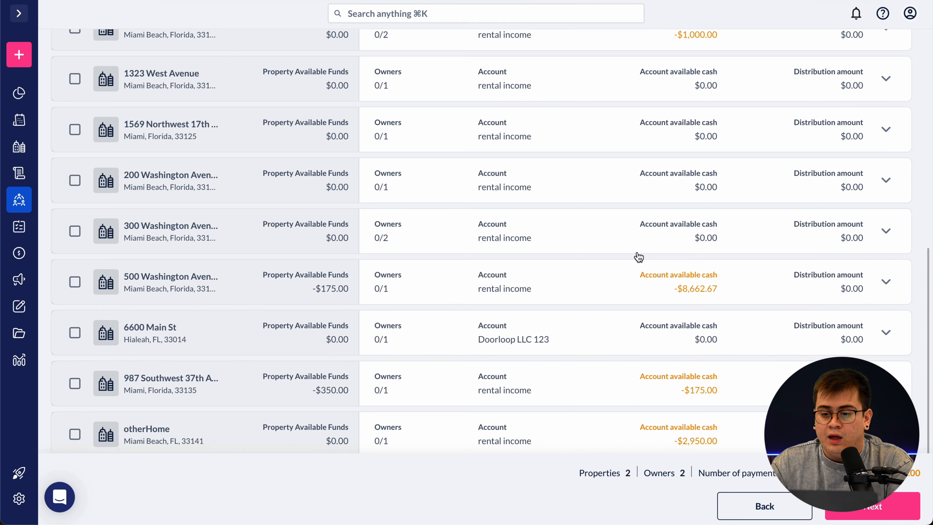
scroll(638, 257, up, 10)
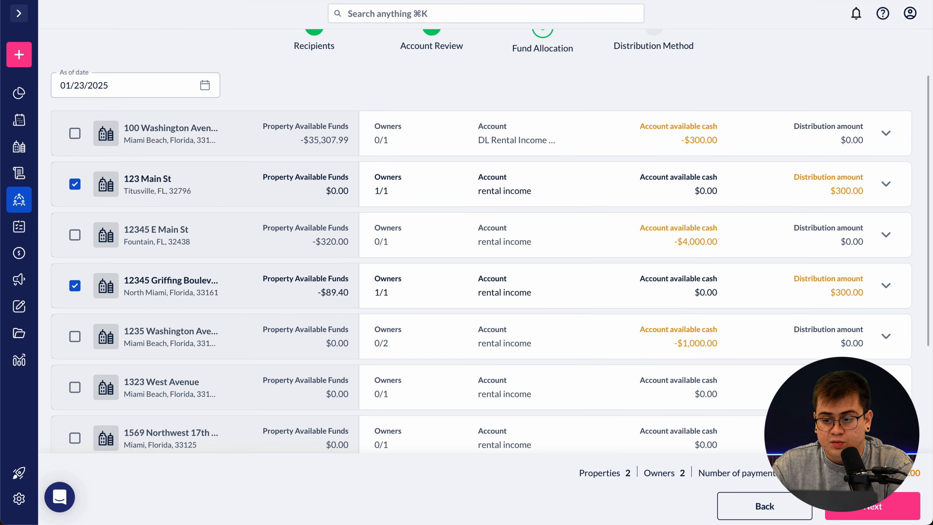
click(878, 514)
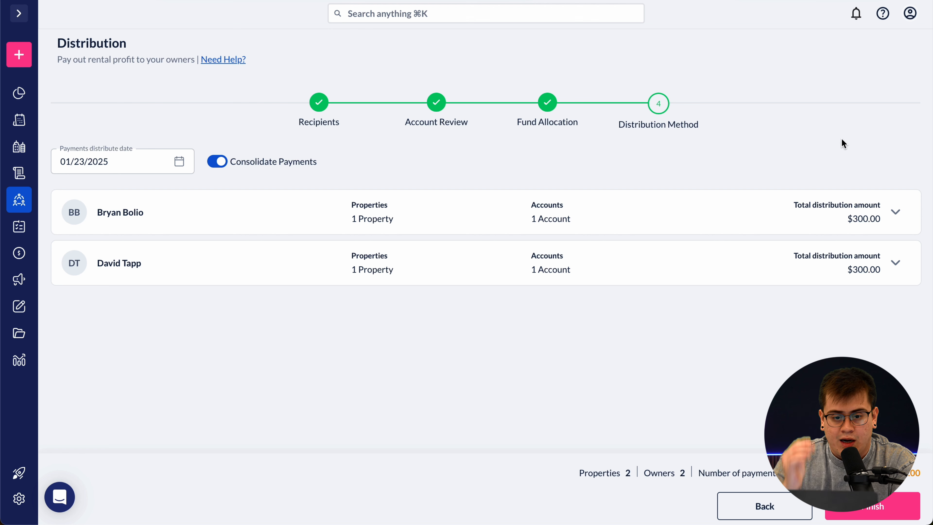
- Set the 123 Main St owner's payment method to Cash
click(896, 213)
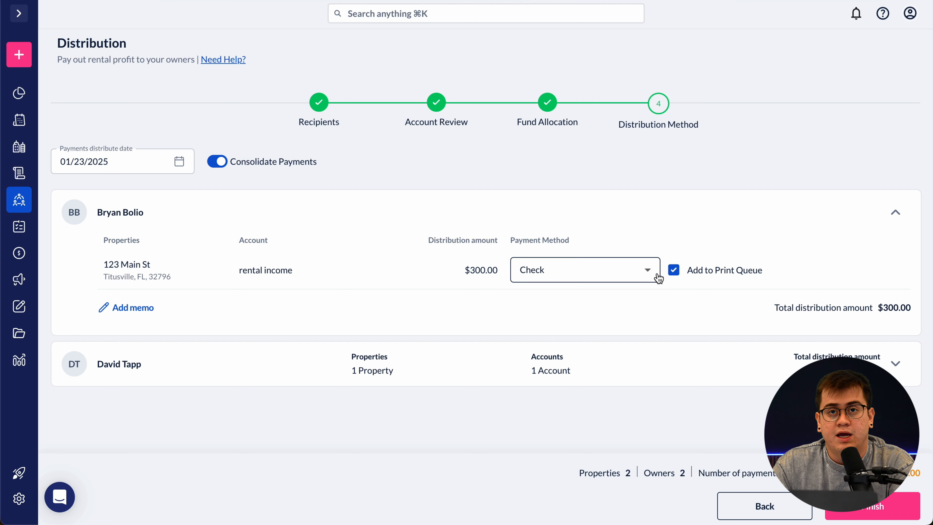
click(647, 265)
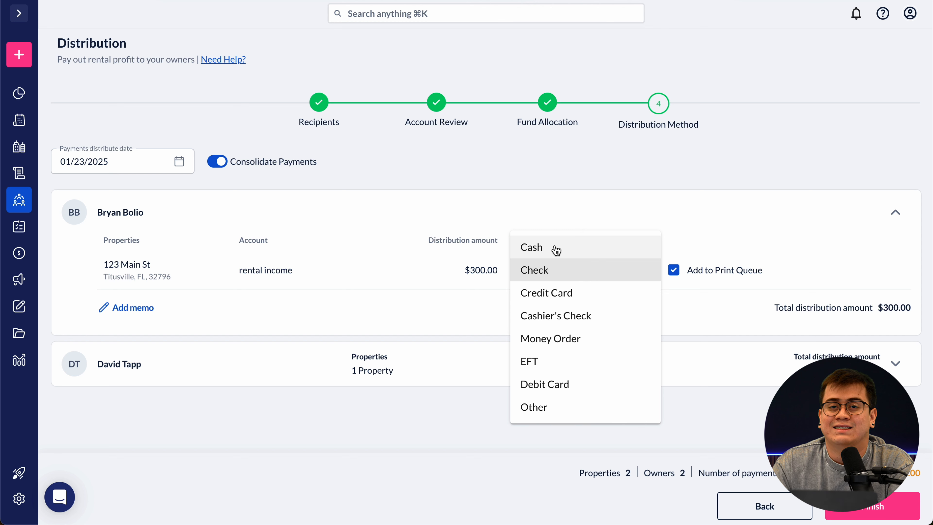
click(645, 199)
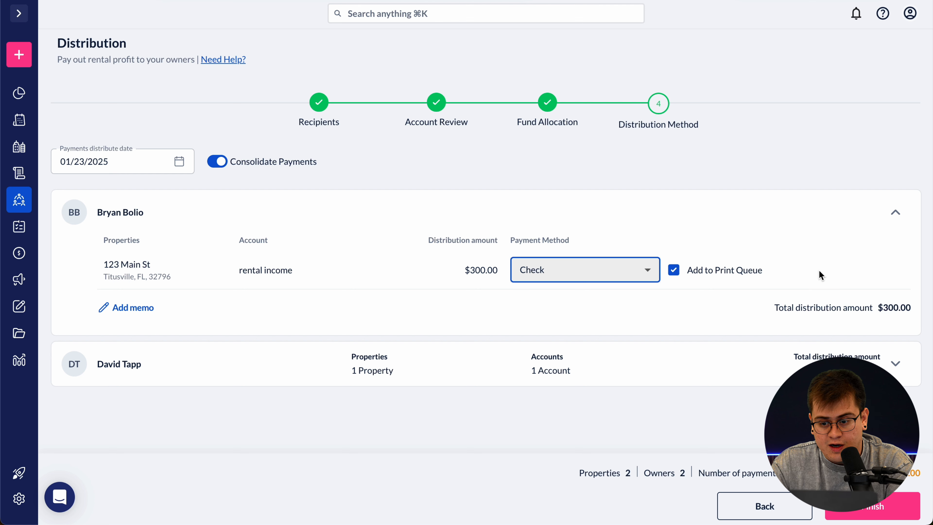
click(645, 269)
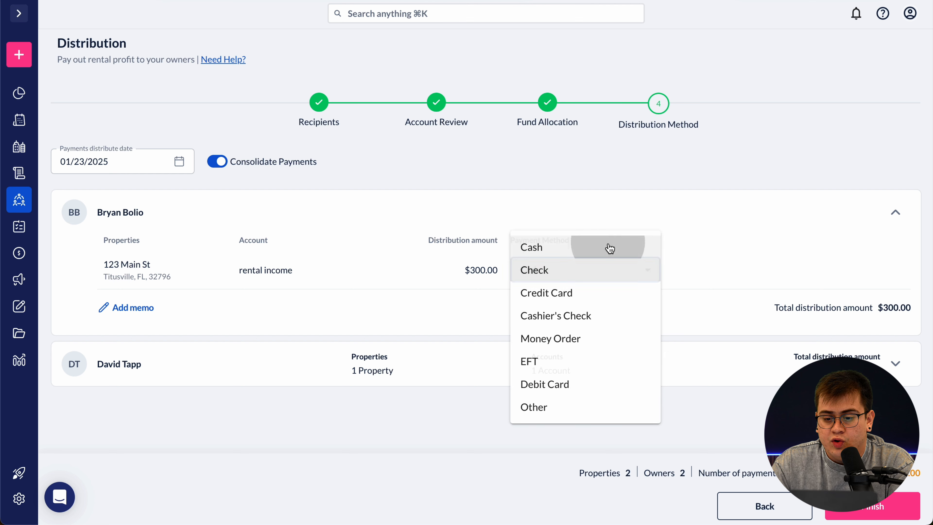
click(609, 246)
click(896, 363)
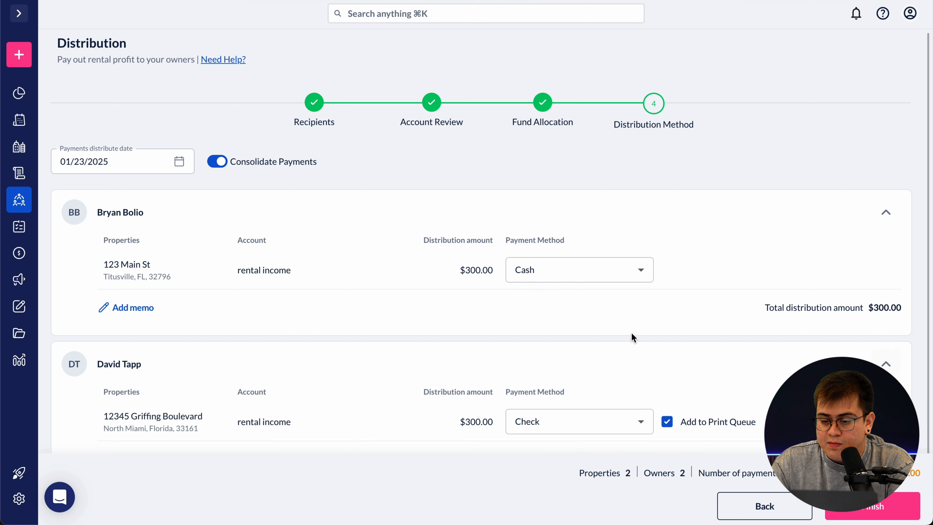
click(608, 422)
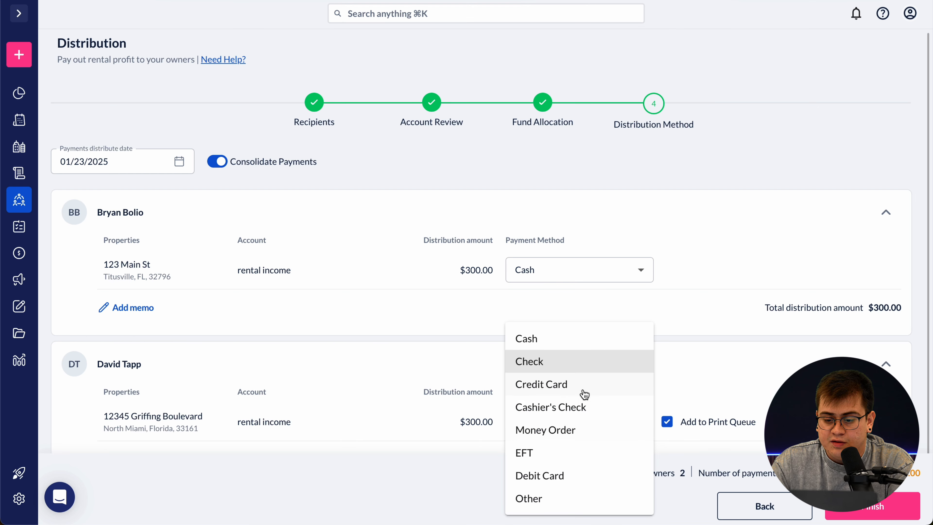
click(587, 451)
scroll(739, 316, down, 1)
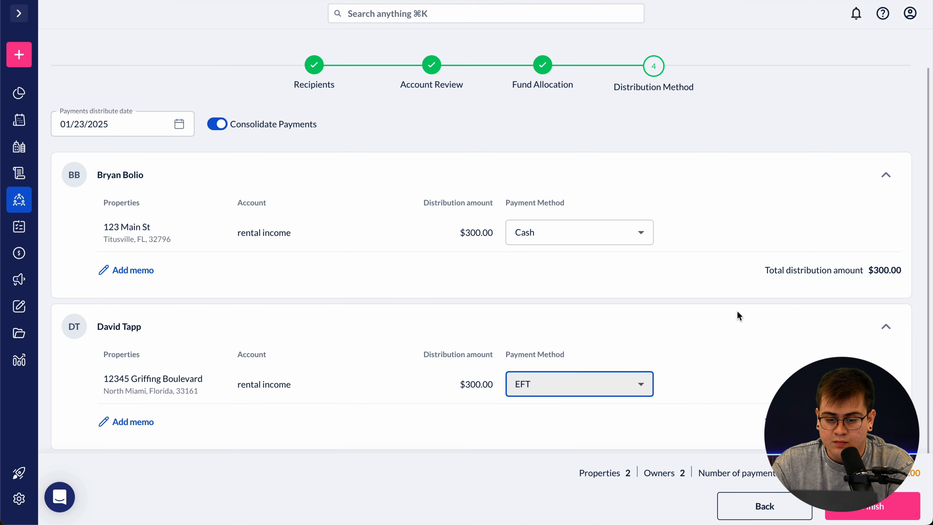
- Finish the $600.00 distribution for 2 properties and 2 owners and close the summary
click(861, 511)
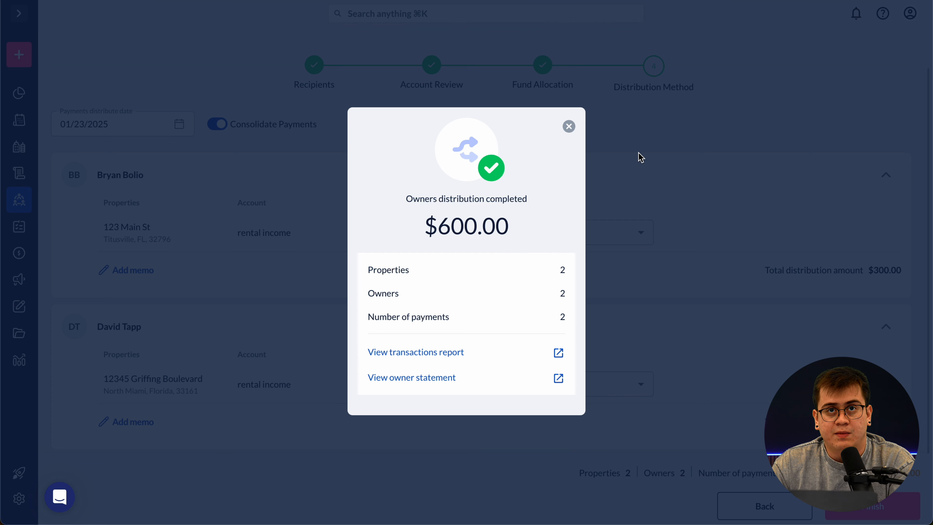
click(569, 126)
mouse_move(41, 306)
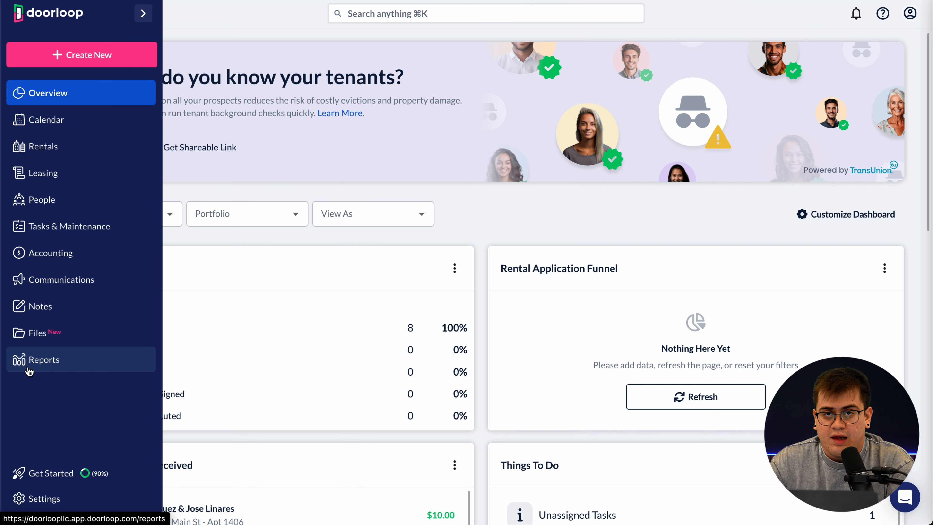
- Unfavorite A/R Aging reports, ePay Transactions, Transactions List by Type, Property Bank Accounts and Rent Roll
click(70, 371)
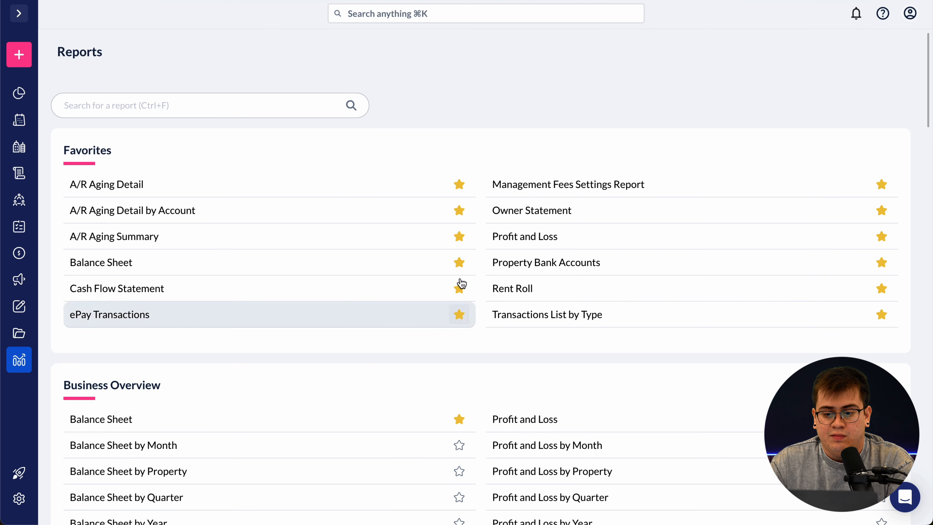
click(462, 186)
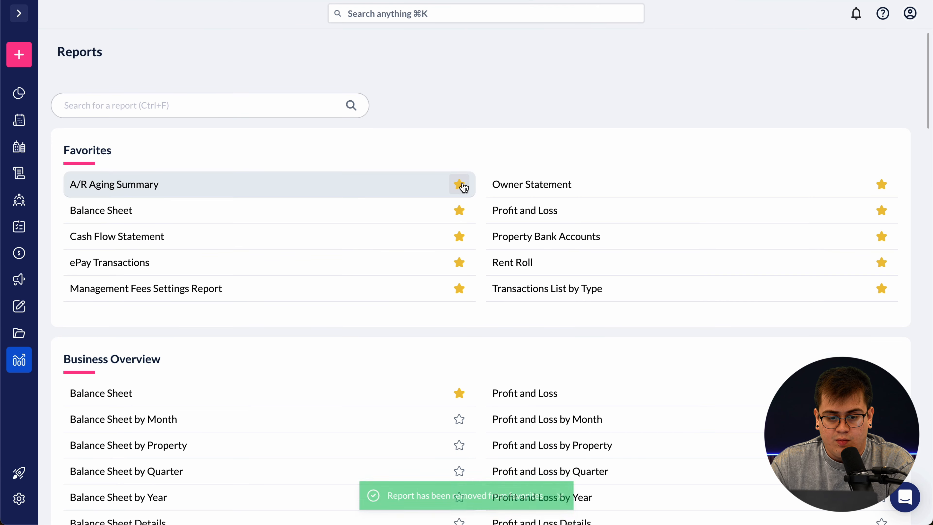
click(462, 185)
click(461, 241)
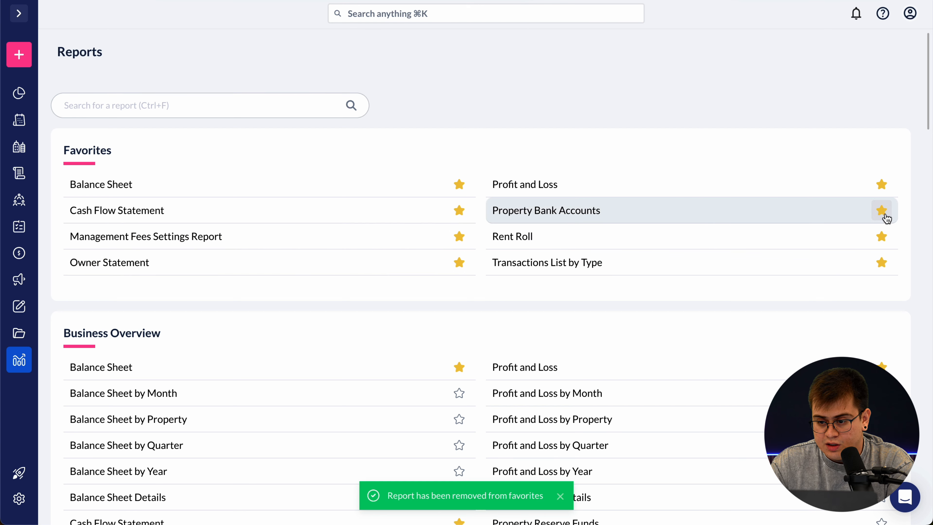
click(881, 265)
click(881, 216)
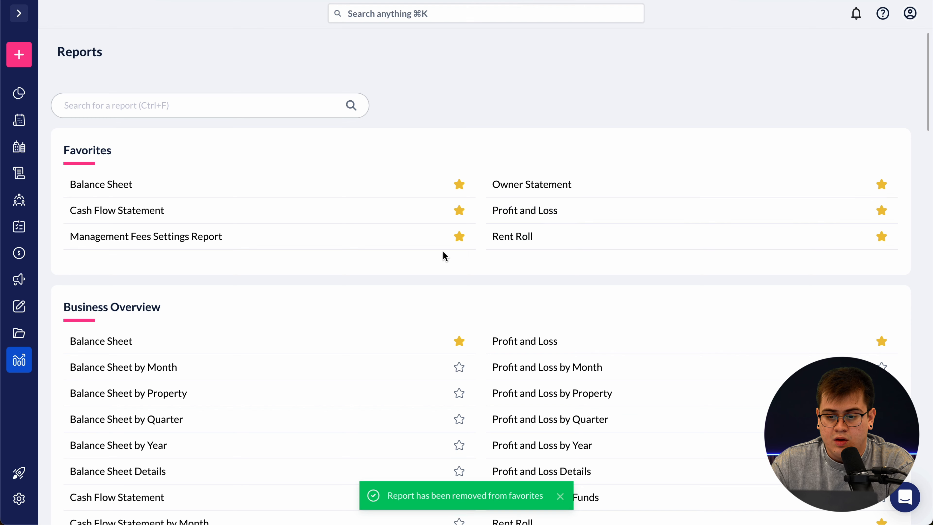
click(881, 238)
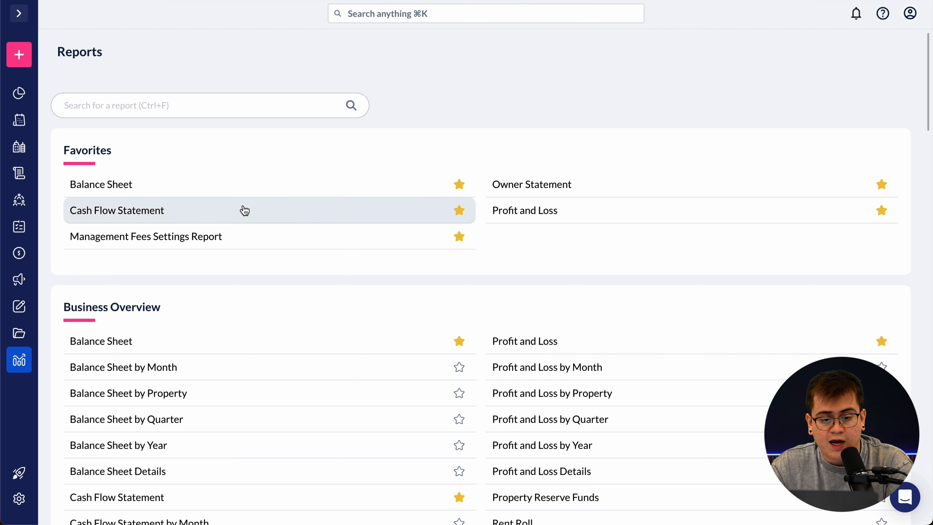
click(234, 195)
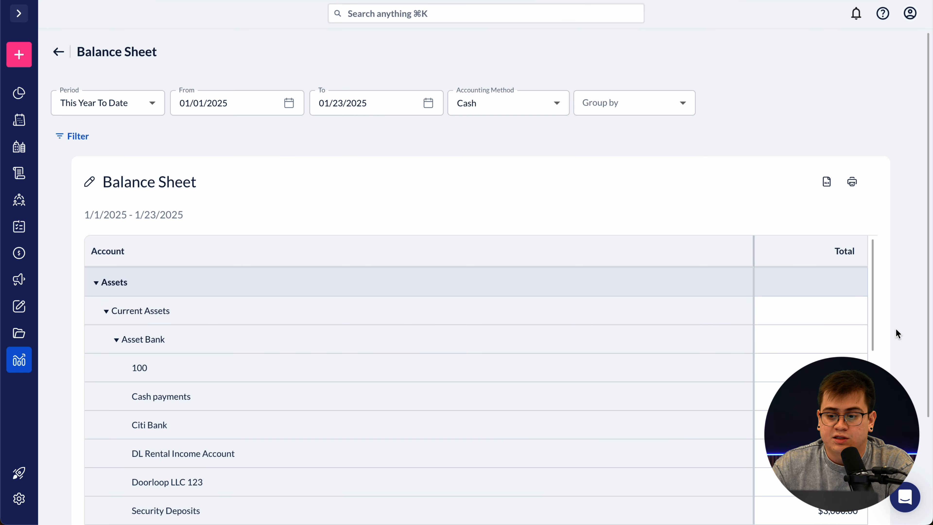
scroll(889, 331, down, 2)
scroll(639, 183, down, 2)
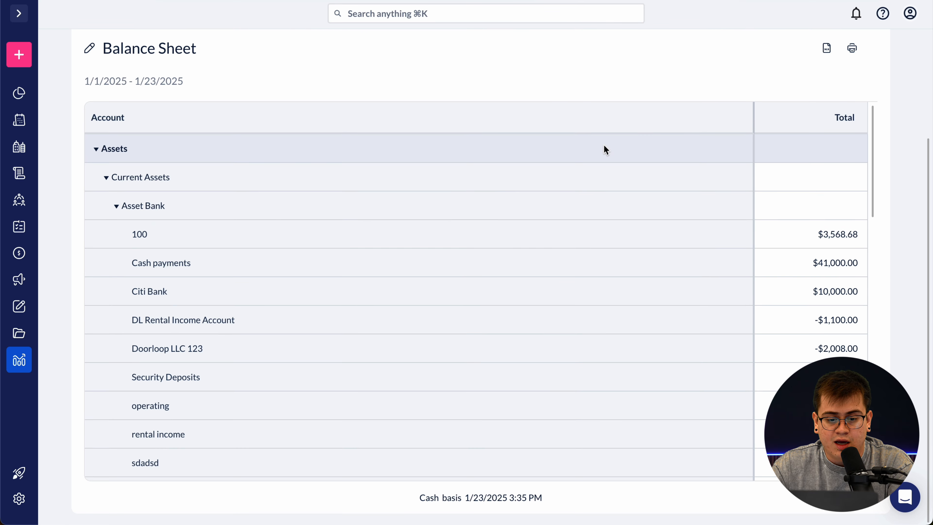
scroll(533, 271, down, 4)
scroll(571, 283, down, 4)
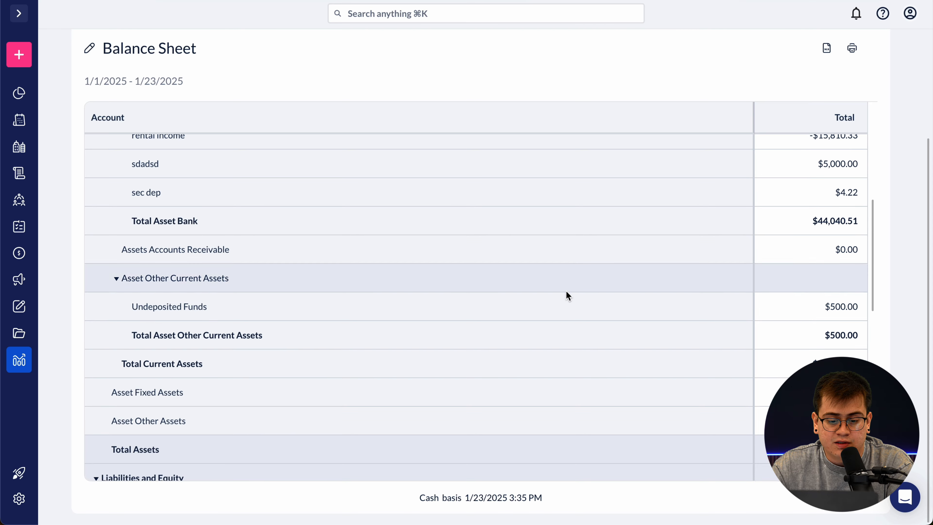
scroll(629, 359, down, 5)
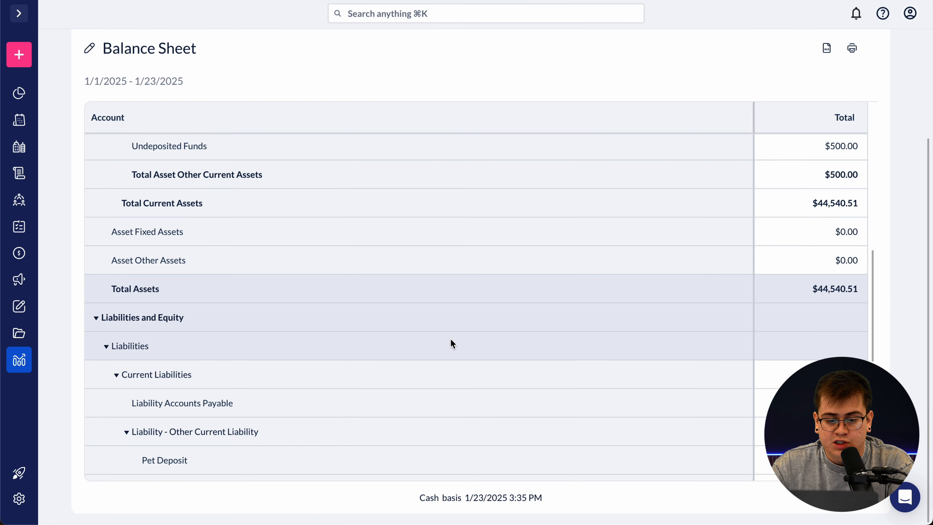
scroll(451, 340, down, 10)
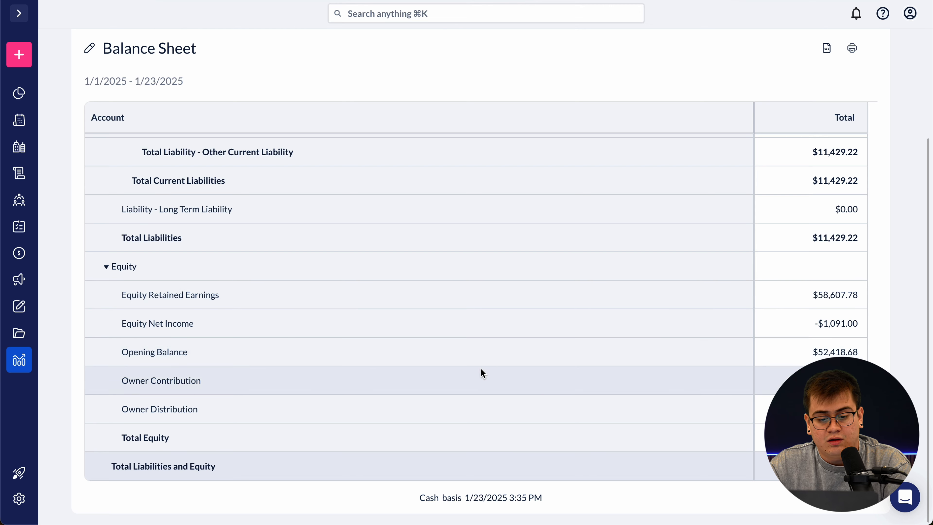
scroll(474, 257, up, 10)
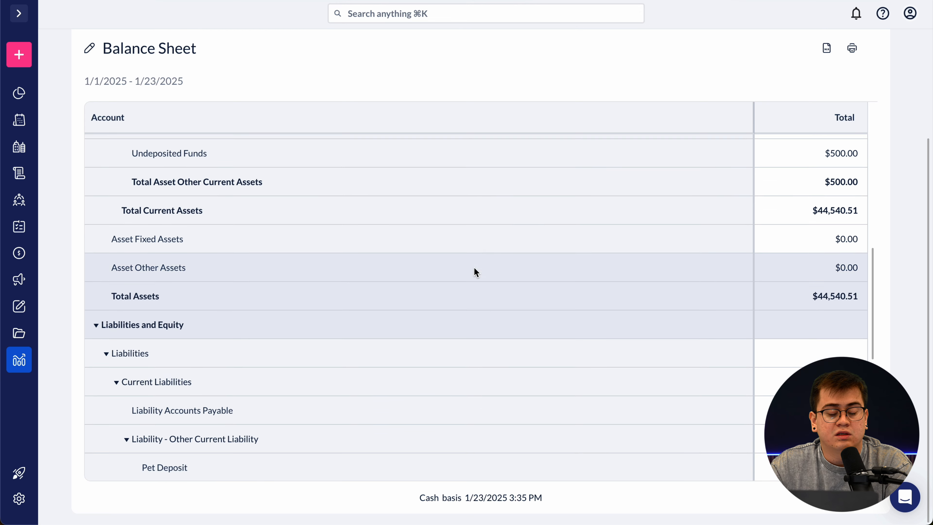
scroll(473, 330, up, 15)
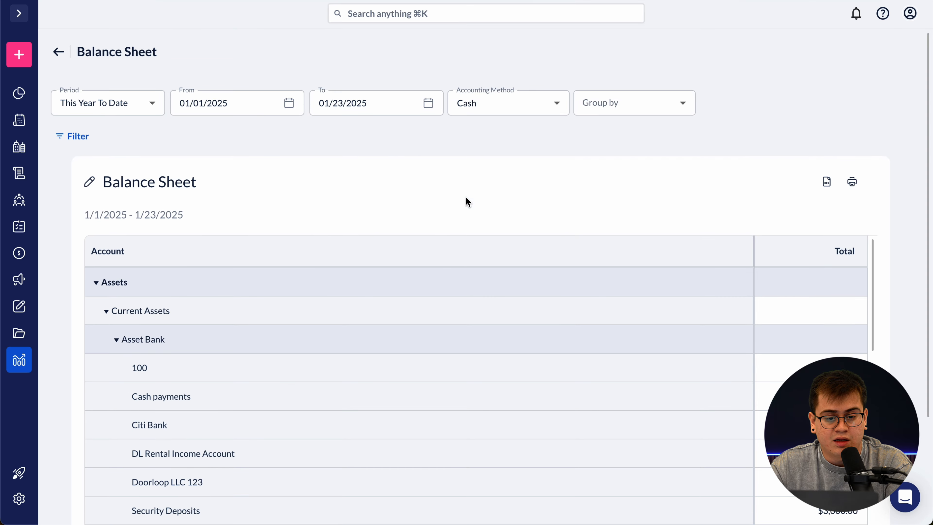
- Review the Cash Flow Statement ($44,540.51 cash at period end), then return to Reports
click(59, 51)
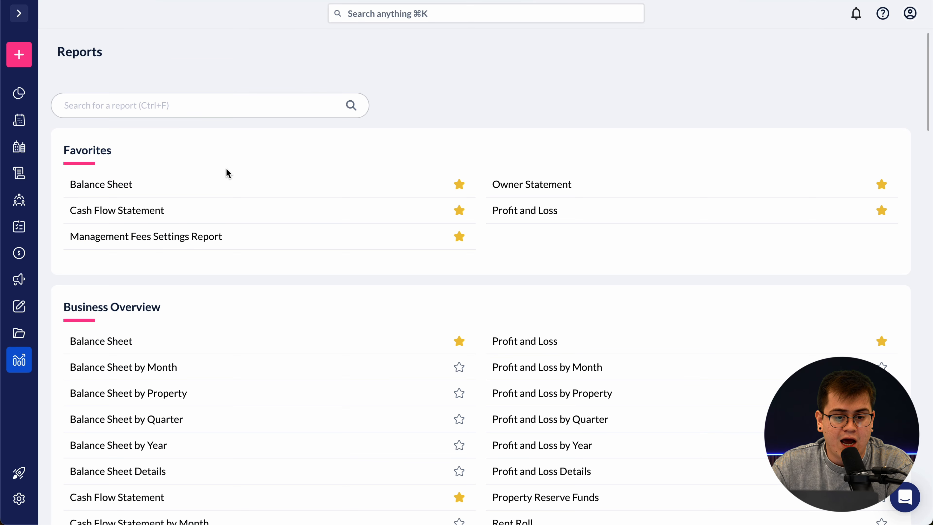
click(243, 213)
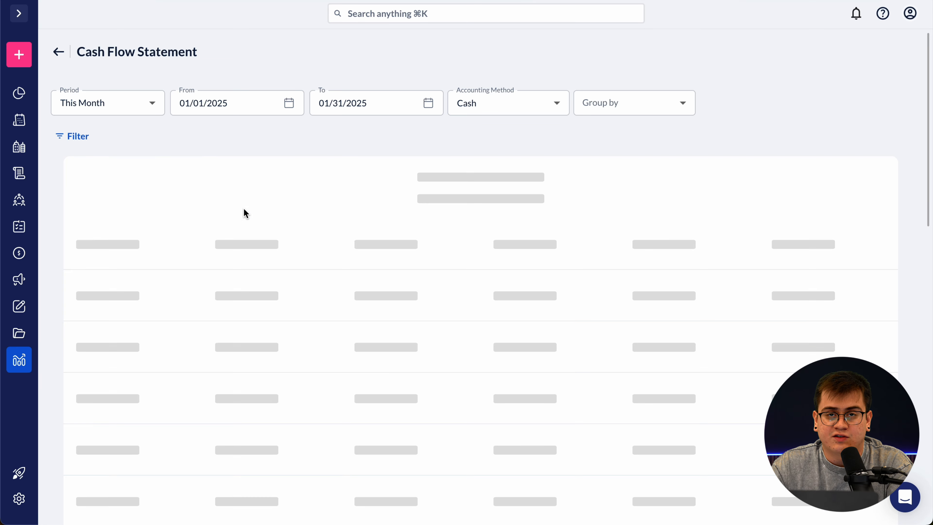
scroll(358, 242, down, 2)
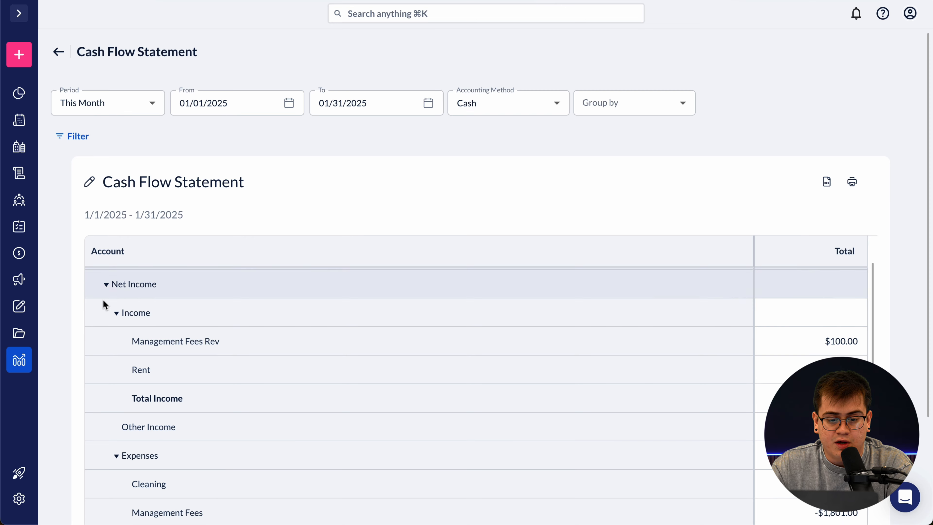
scroll(62, 352, down, 2)
scroll(239, 277, up, 2)
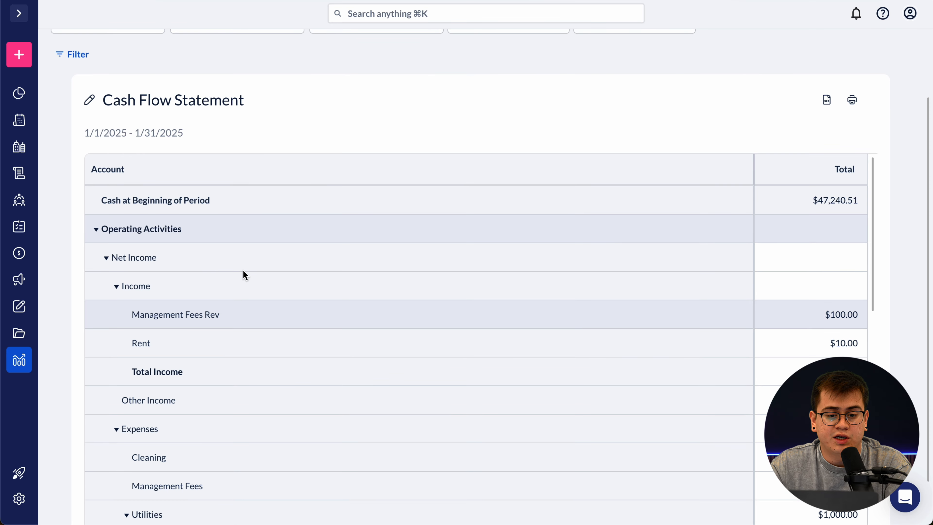
scroll(346, 121, up, 2)
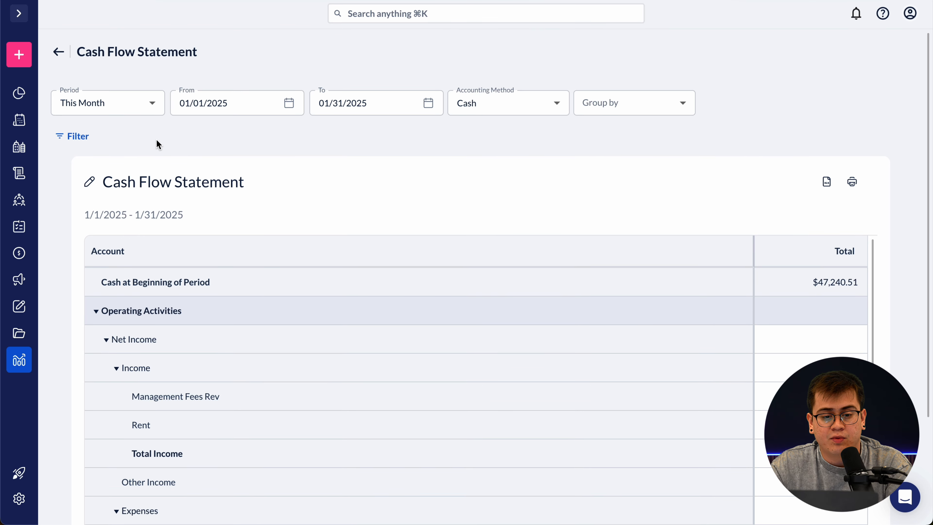
scroll(370, 229, down, 4)
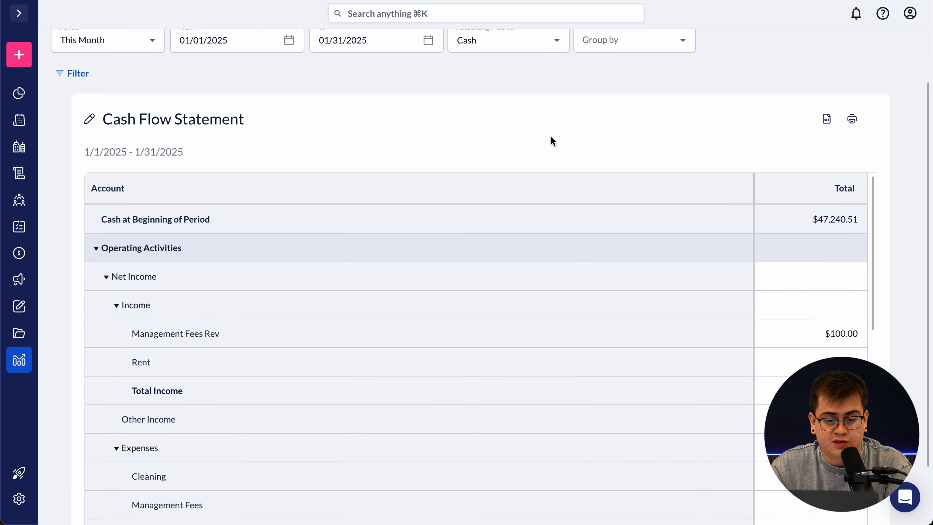
scroll(397, 299, down, 1)
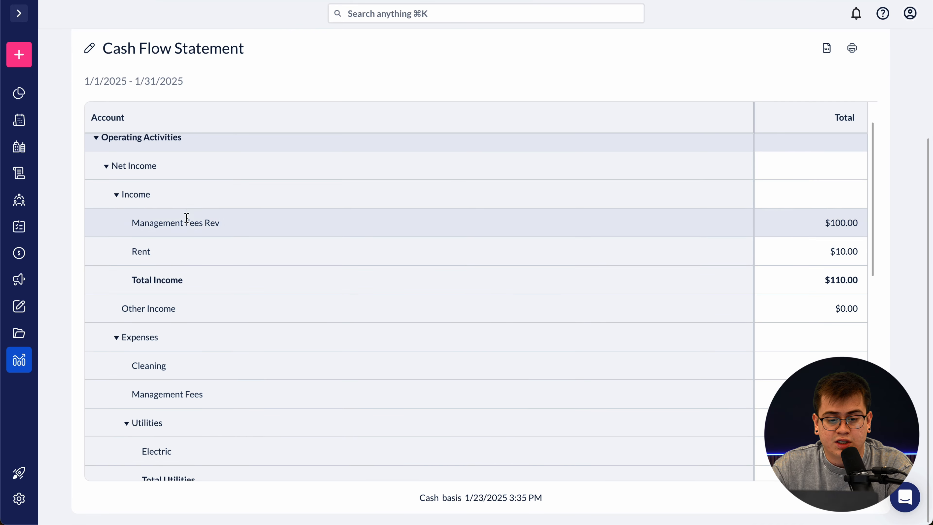
scroll(460, 275, down, 3)
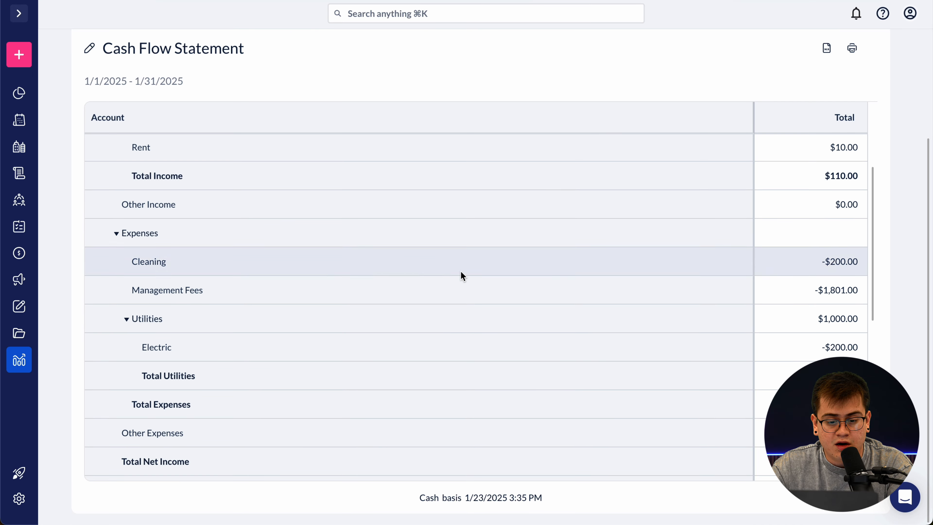
scroll(382, 255, down, 7)
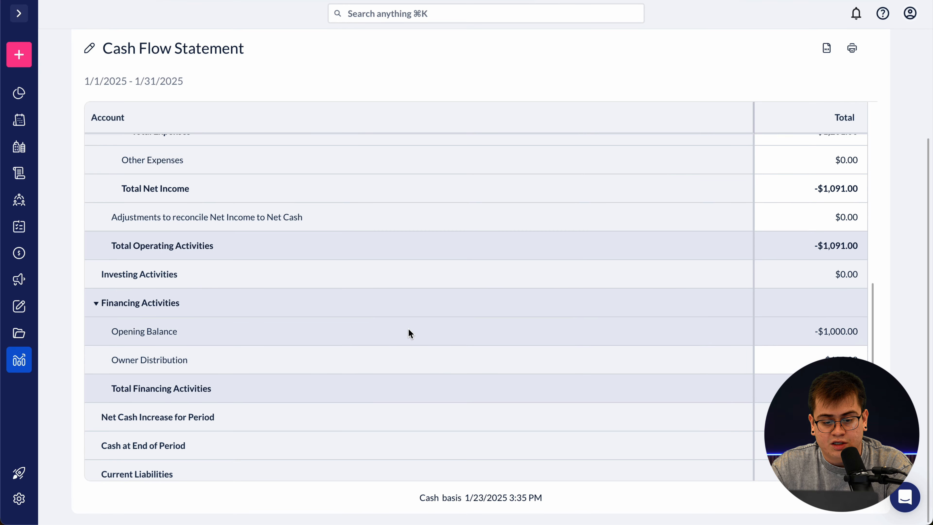
scroll(477, 435, down, 3)
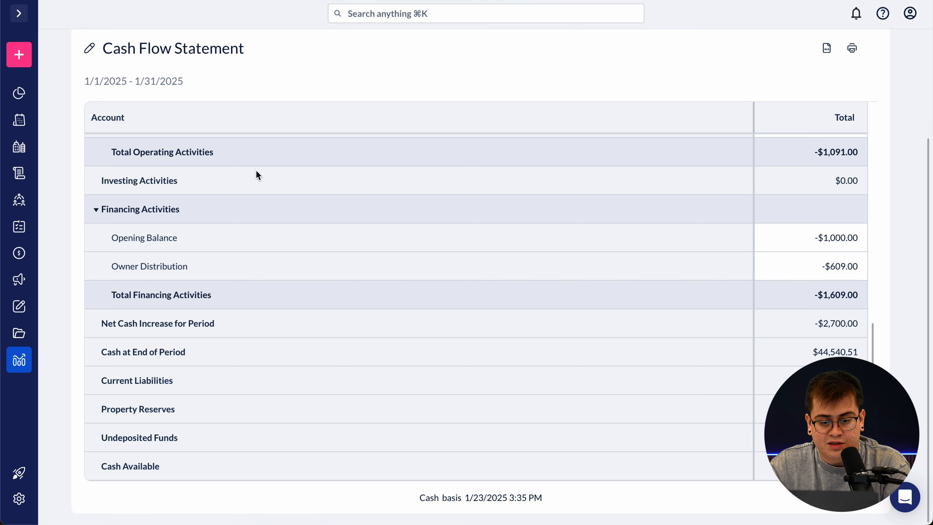
scroll(160, 290, up, 10)
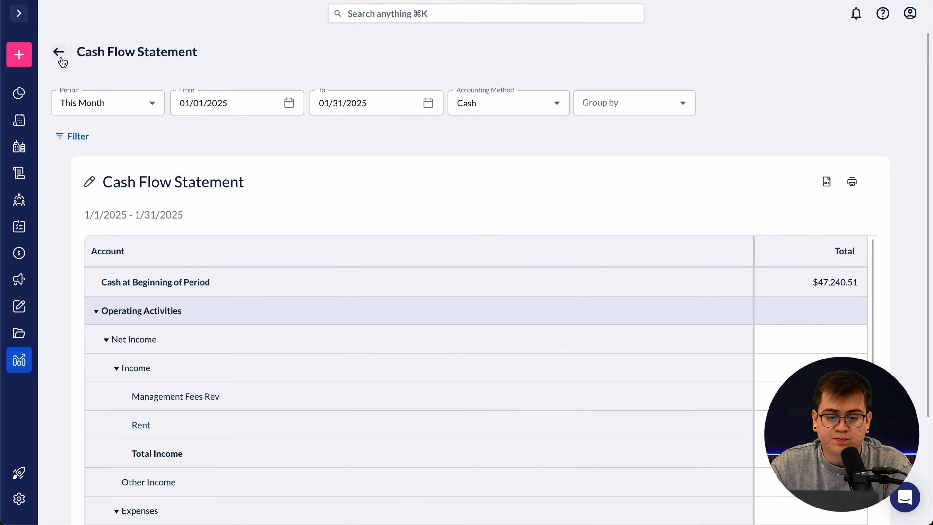
click(58, 54)
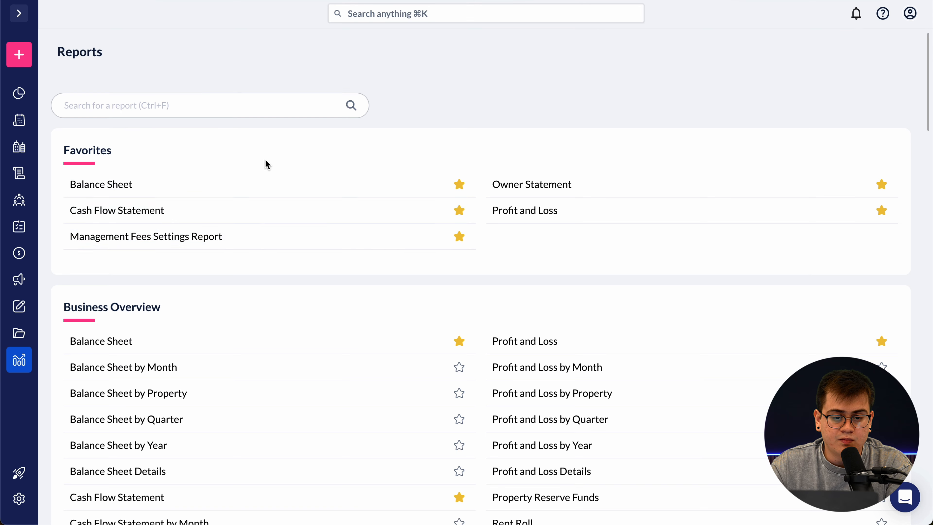
click(565, 219)
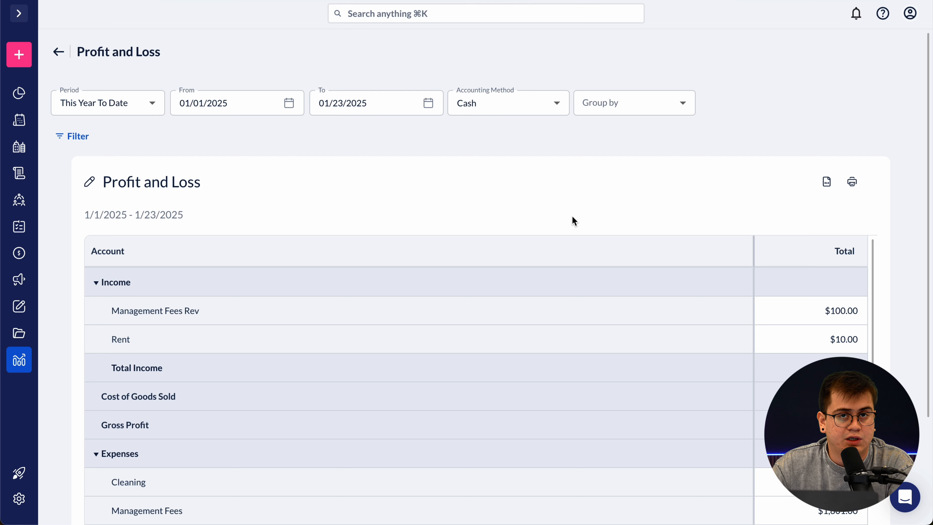
scroll(598, 202, down, 1)
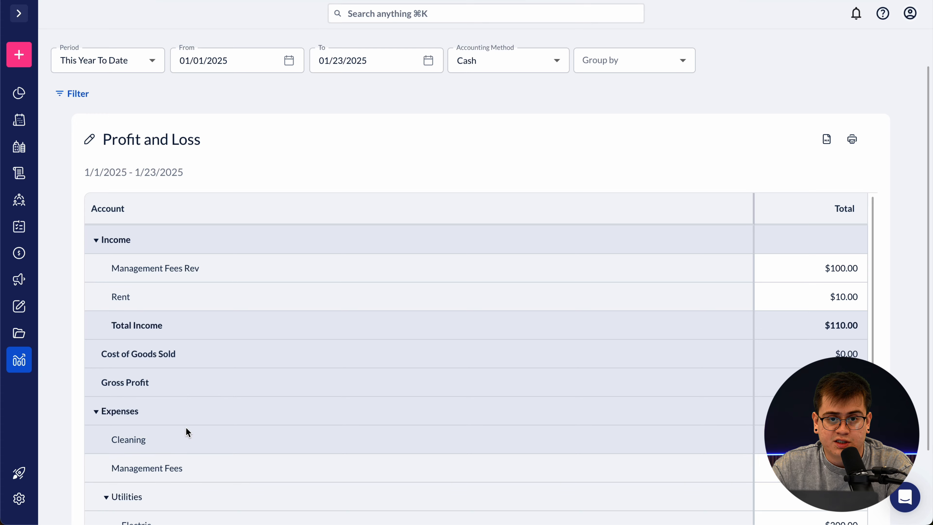
scroll(186, 428, down, 5)
scroll(327, 346, down, 3)
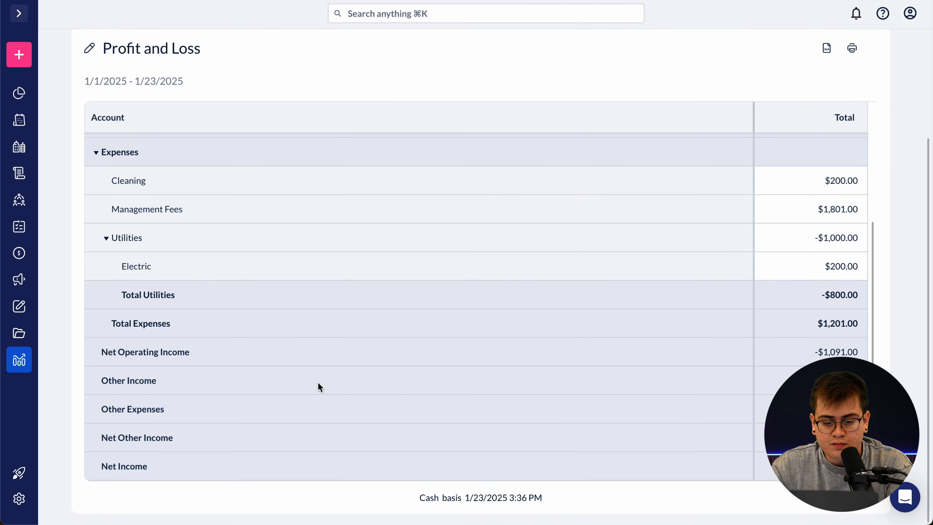
scroll(302, 312, up, 10)
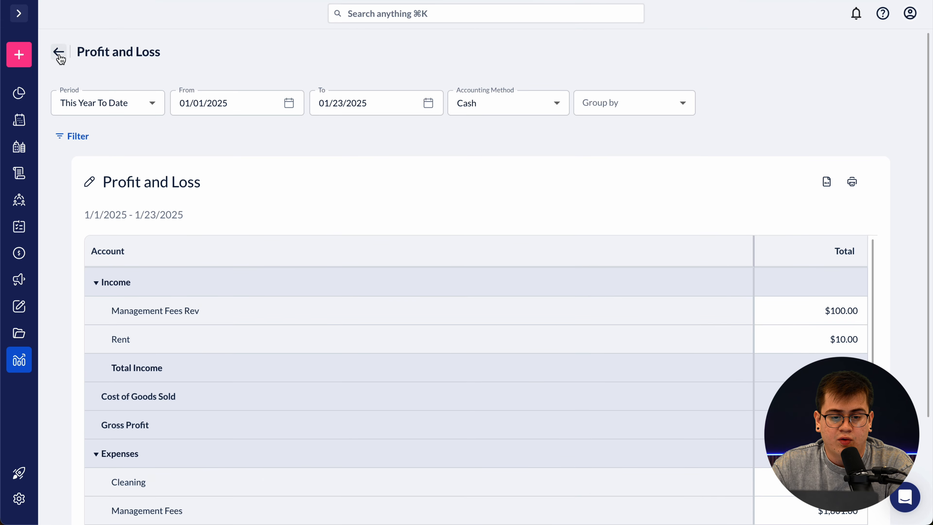
click(58, 53)
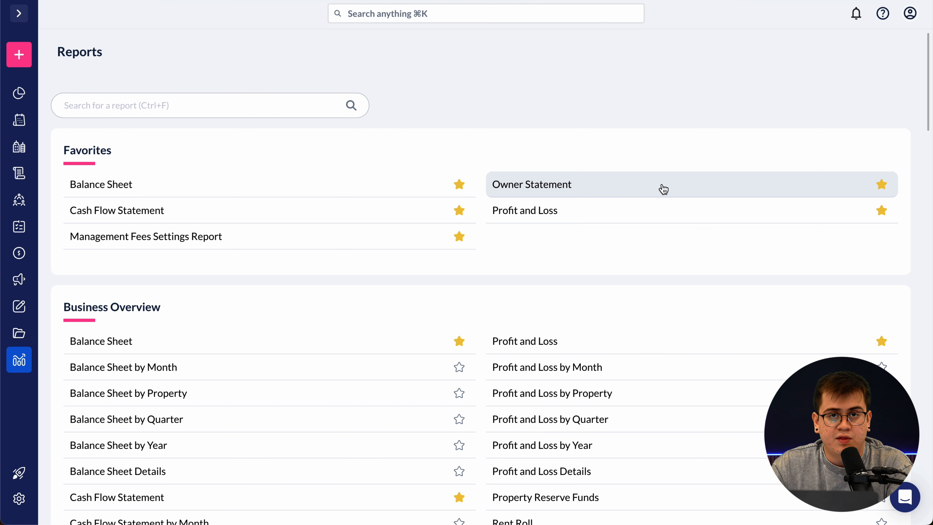
- Run the Owner Statement for This Month (January 2025) with one owner selected in Owners
click(648, 189)
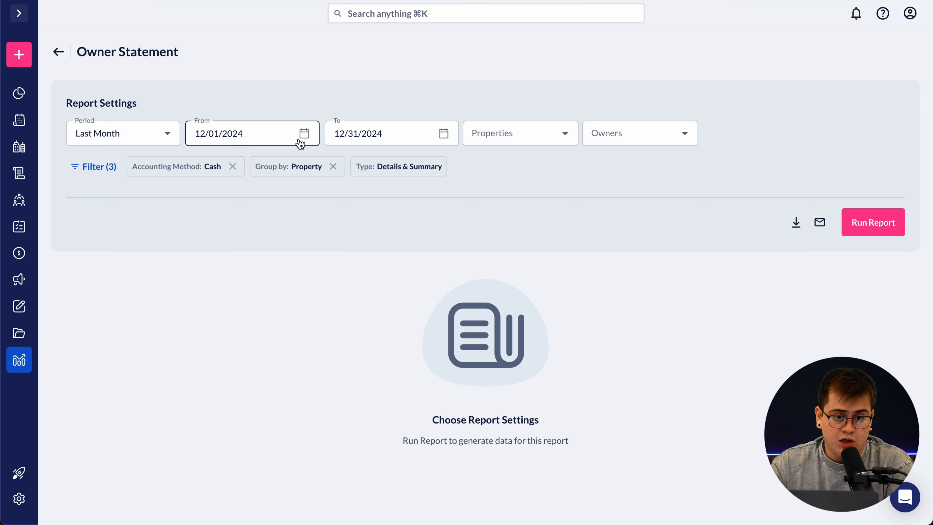
click(173, 131)
click(157, 124)
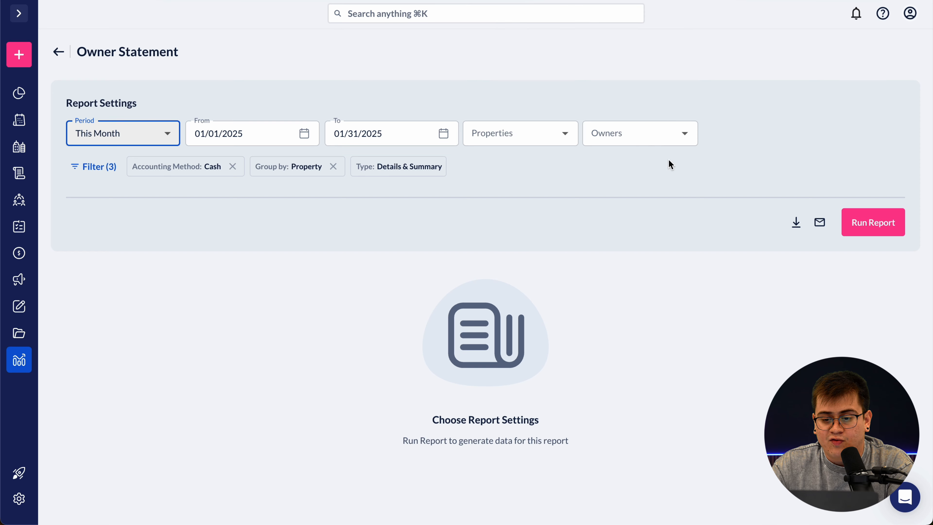
click(685, 135)
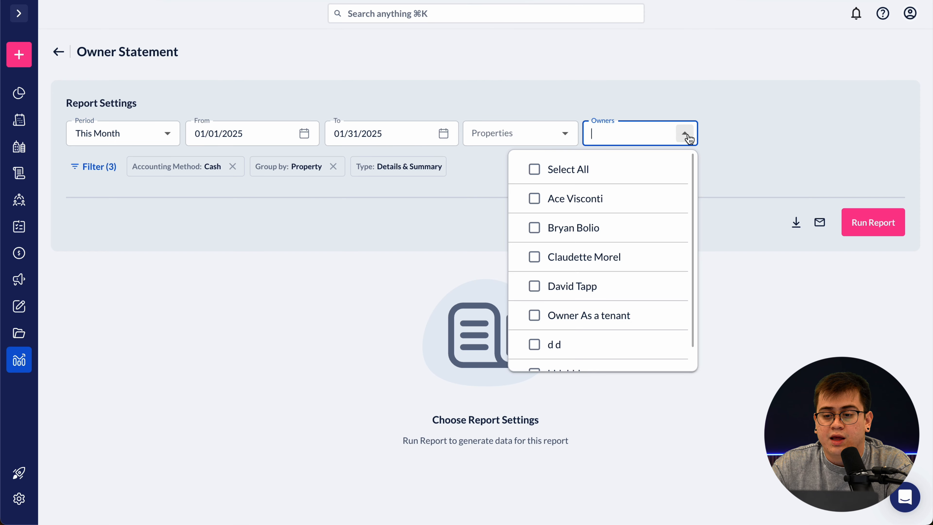
click(649, 228)
click(740, 217)
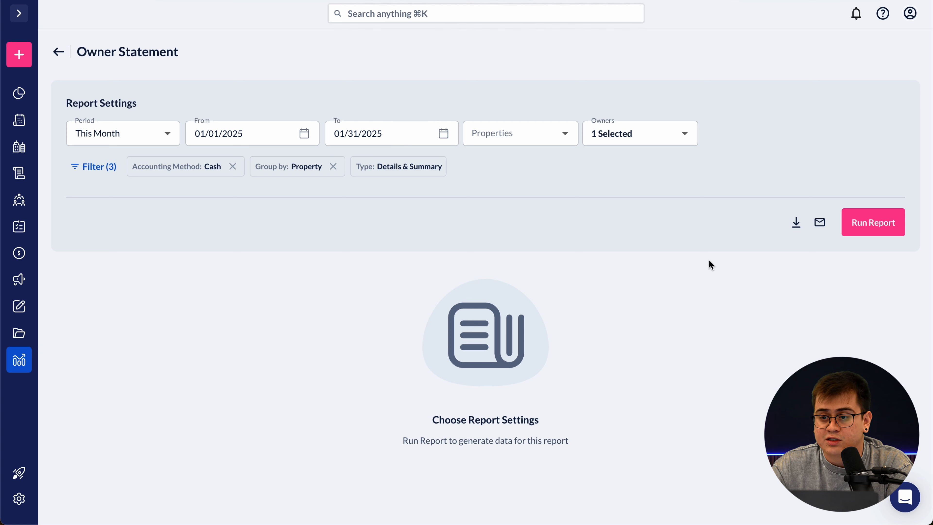
click(874, 228)
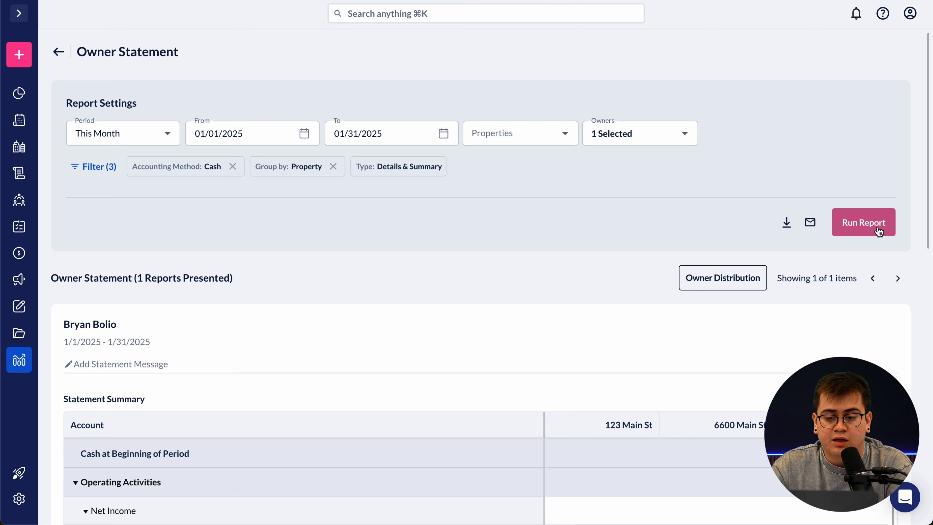
scroll(555, 258, down, 5)
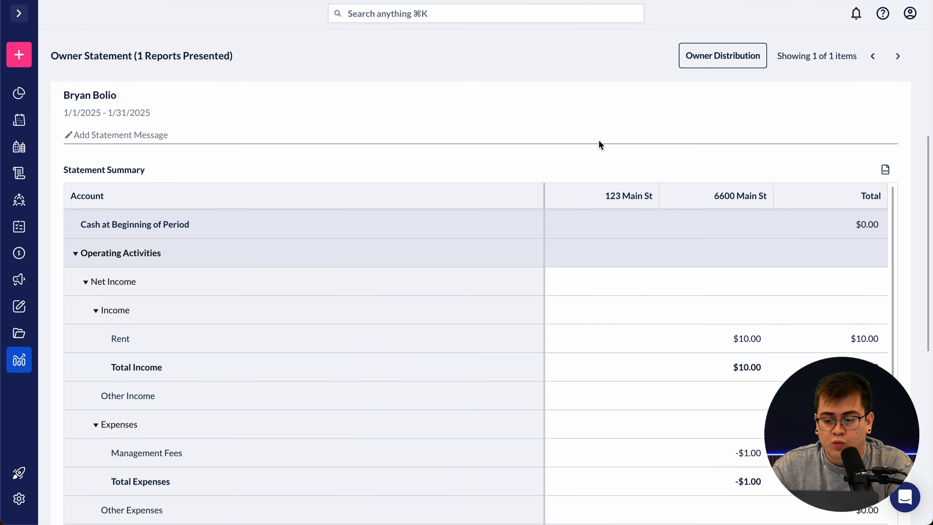
scroll(680, 368, down, 1)
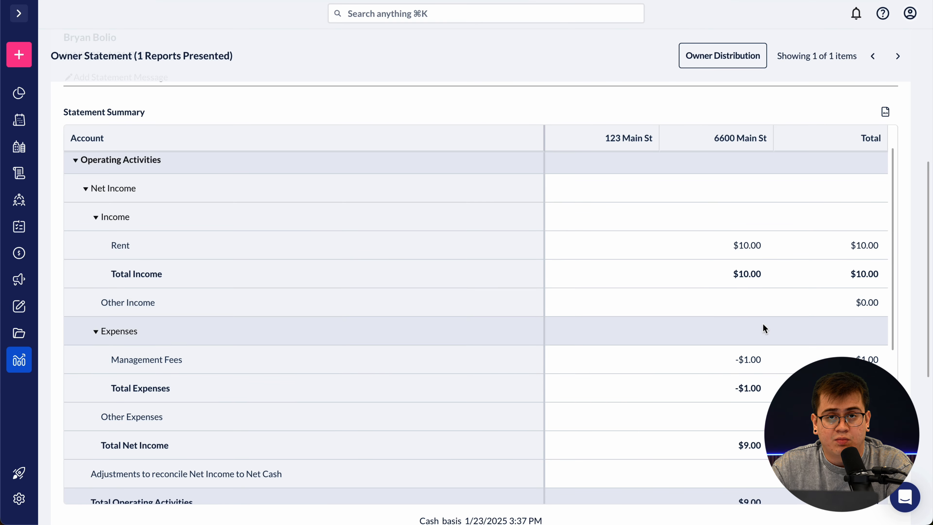
scroll(768, 328, down, 1)
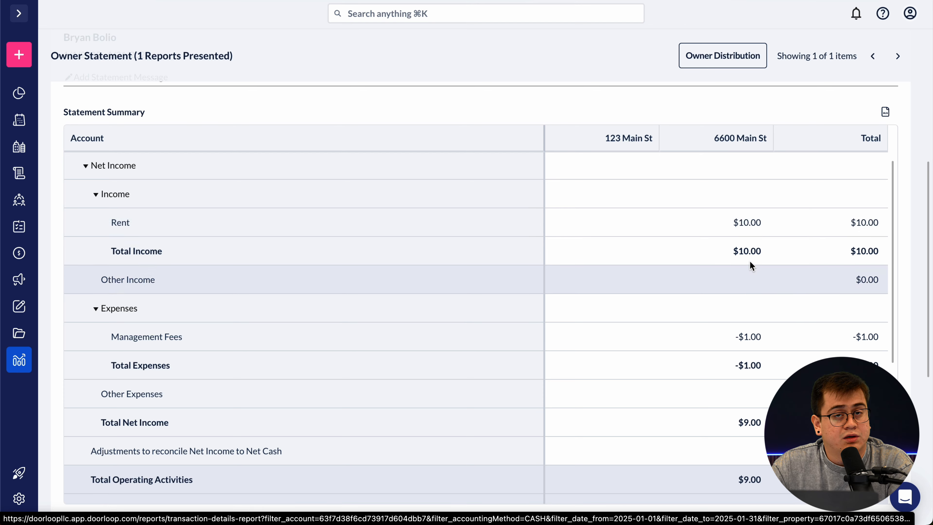
scroll(752, 272, down, 1)
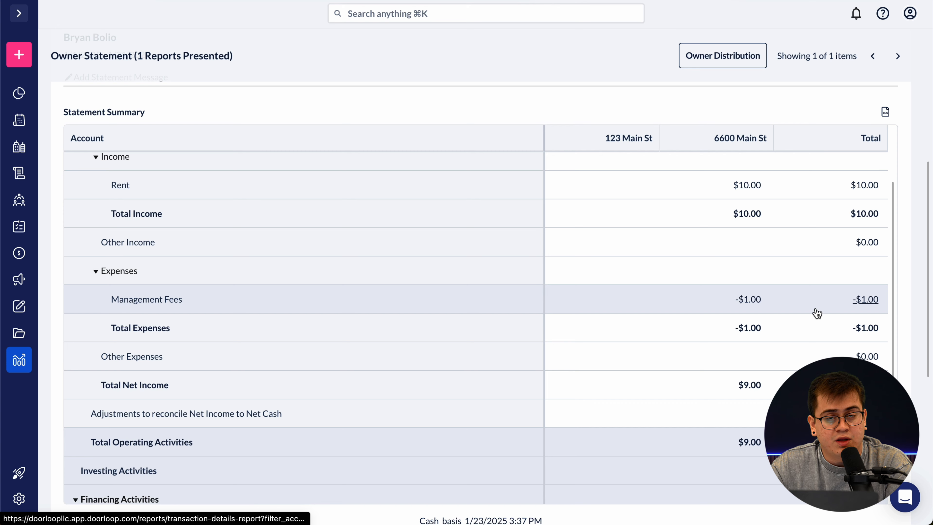
scroll(794, 308, down, 2)
scroll(789, 309, down, 2)
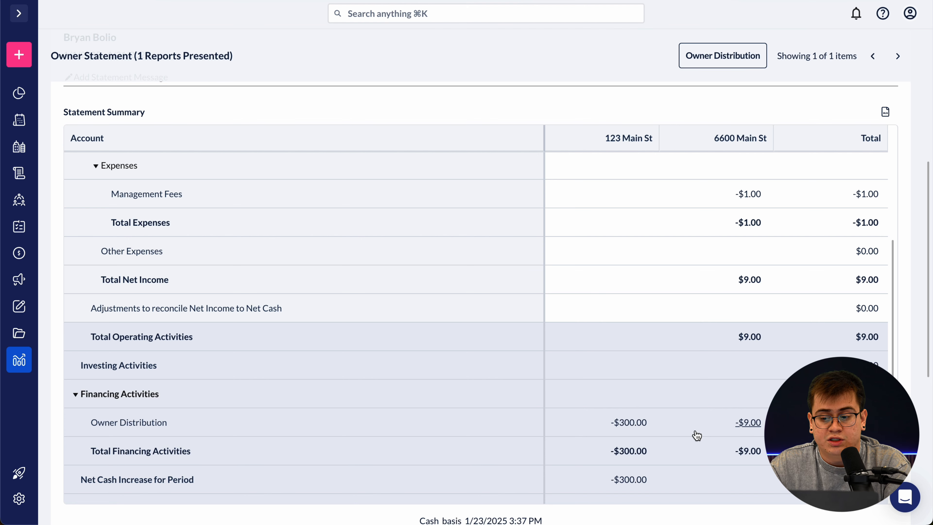
scroll(707, 400, down, 3)
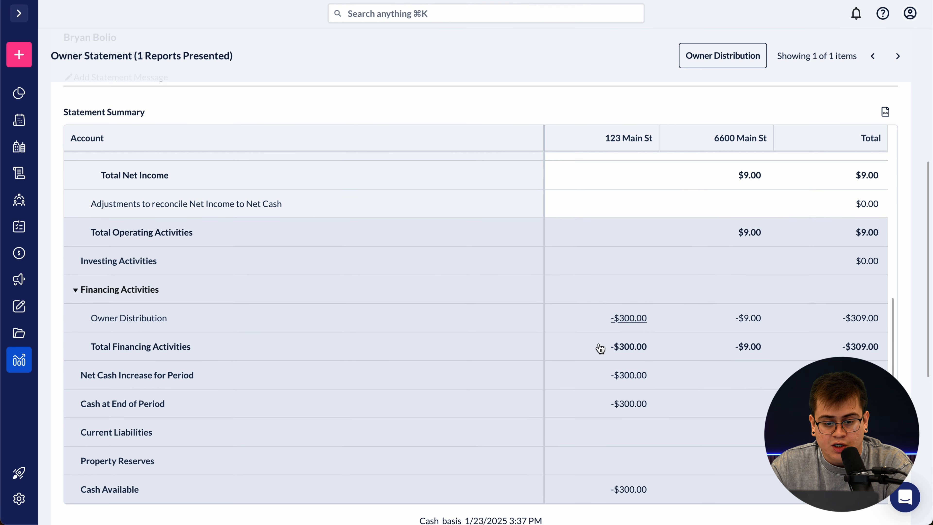
scroll(661, 394, down, 3)
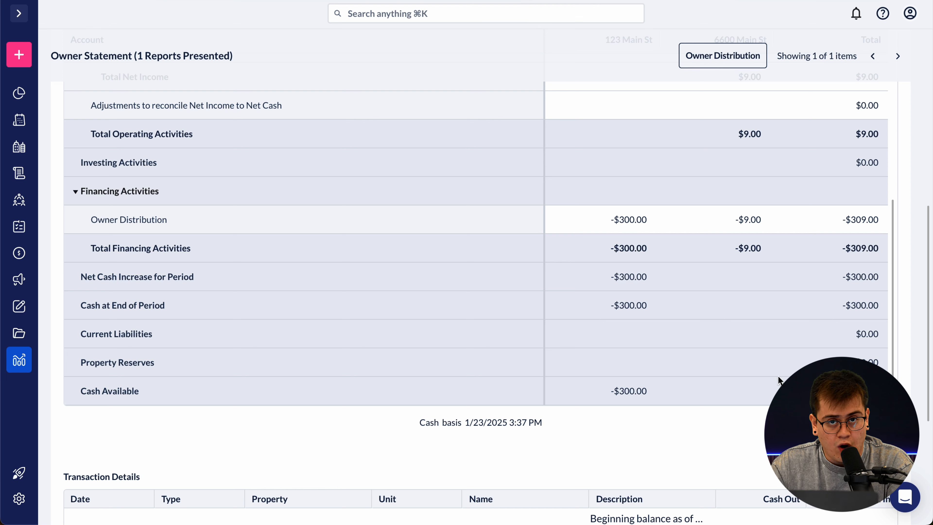
scroll(778, 375, down, 3)
scroll(759, 390, down, 4)
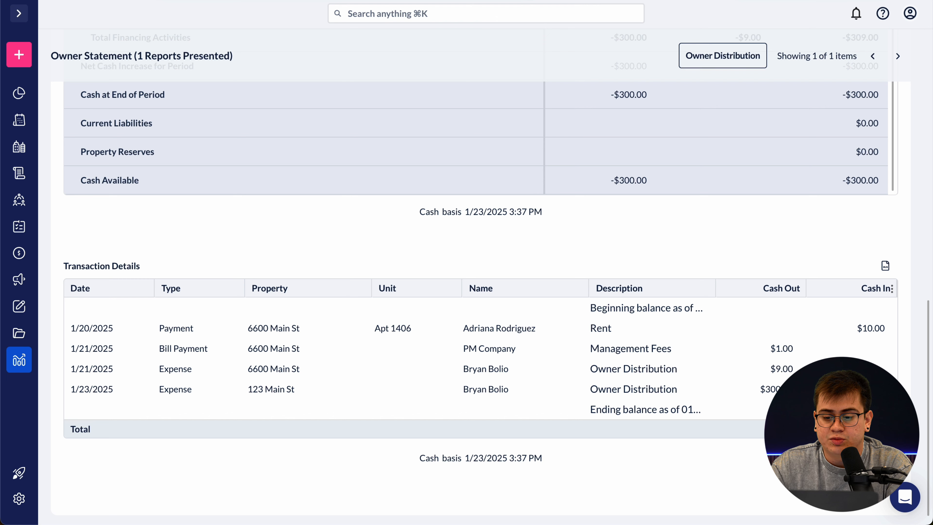
scroll(676, 384, up, 3)
scroll(733, 285, up, 15)
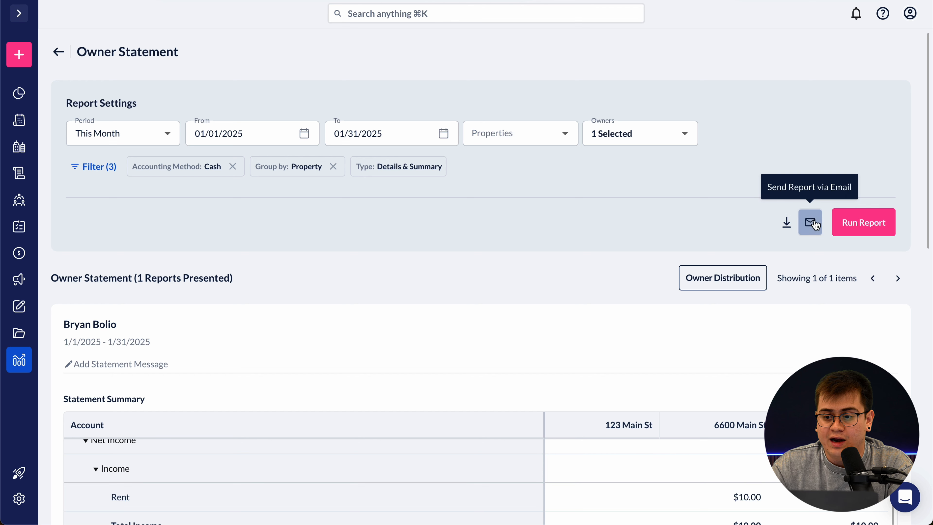
- Open the Send Owner Statement Report dialog and close it without sending, since the owner has no email
click(241, 0)
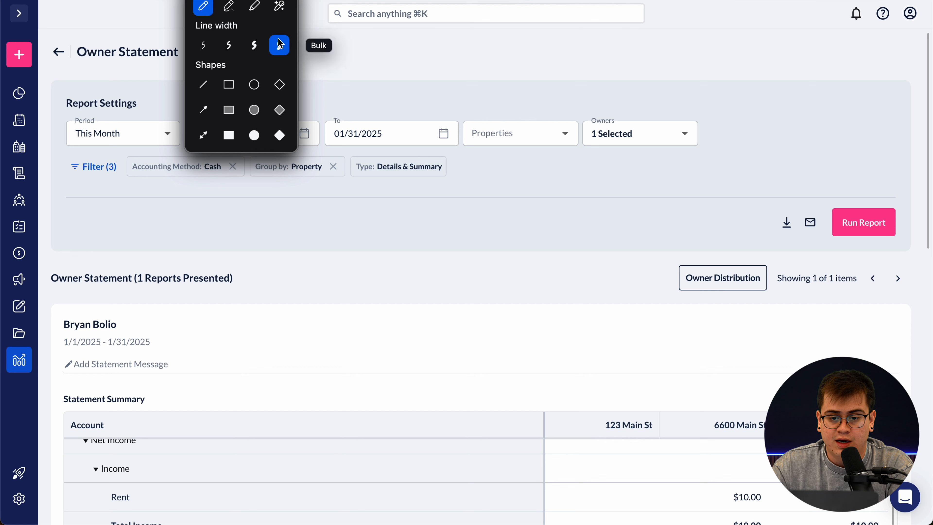
click(279, 45)
mouse_move(827, 198)
mouse_down()
mouse_move(765, 244)
mouse_move(830, 188)
mouse_up()
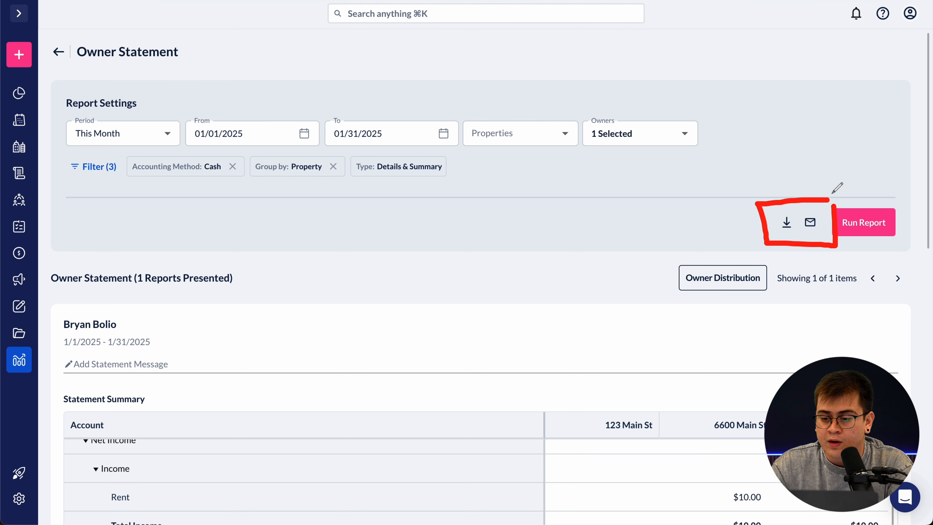
drag(772, 234, 789, 235)
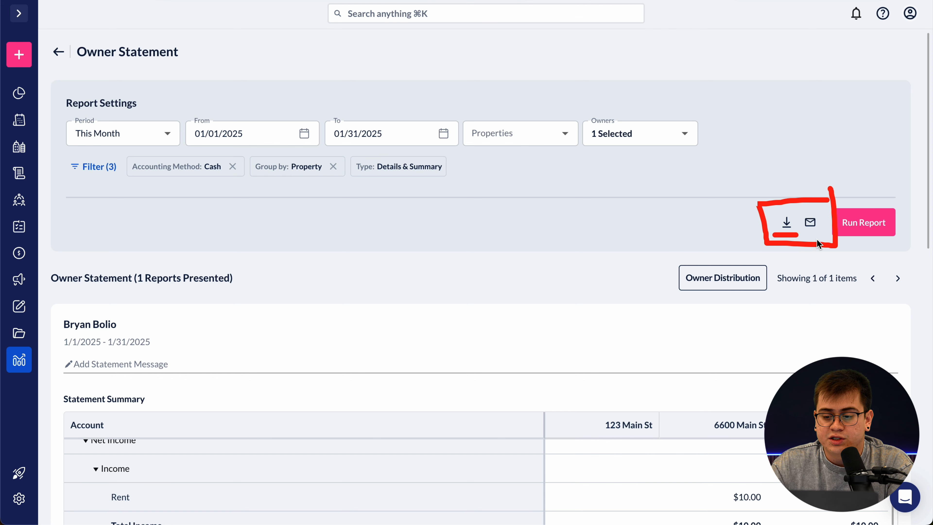
click(809, 223)
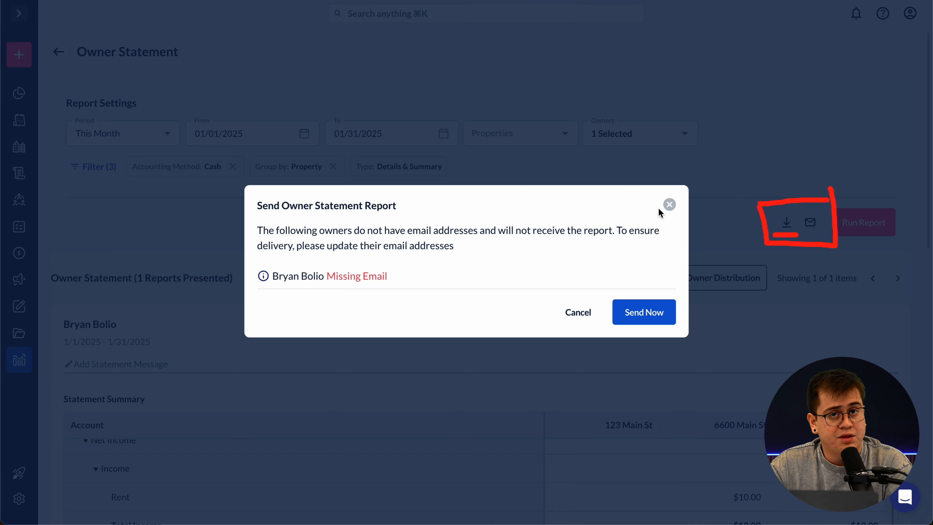
click(669, 205)
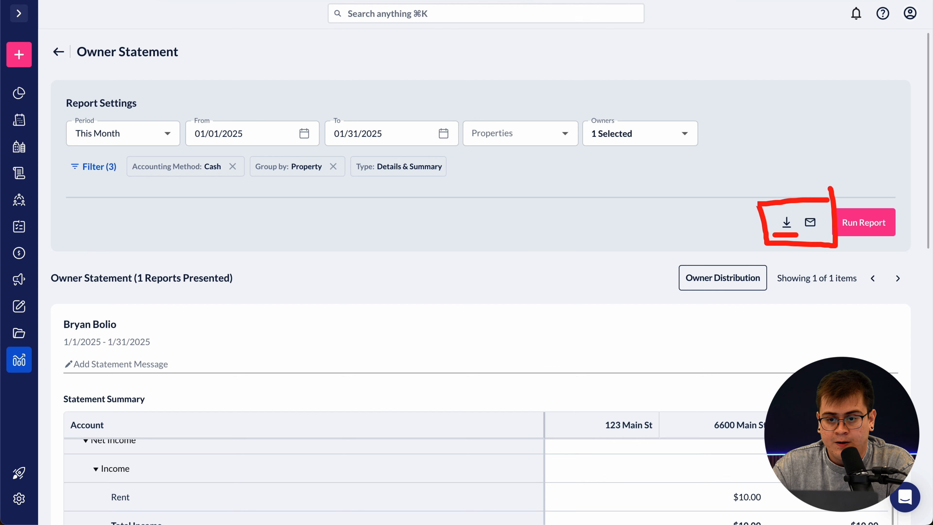
click(419, 1)
click(404, 1)
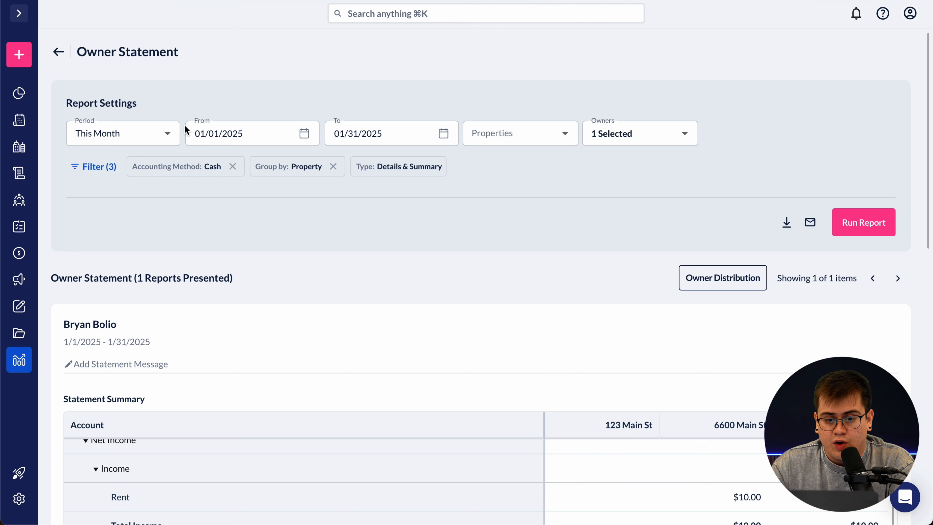
- Back on Reports, star ePay Transactions and Transactions List by Type as favorites
click(58, 56)
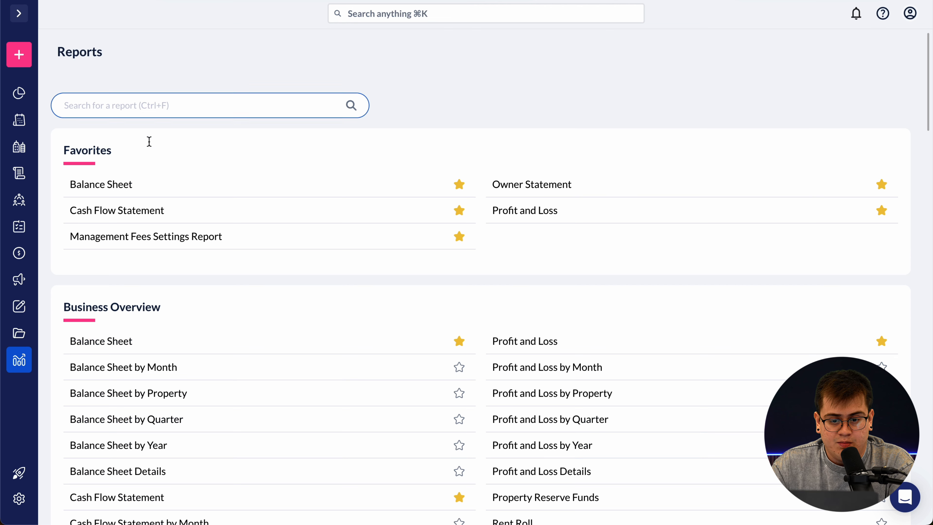
scroll(368, 290, down, 1)
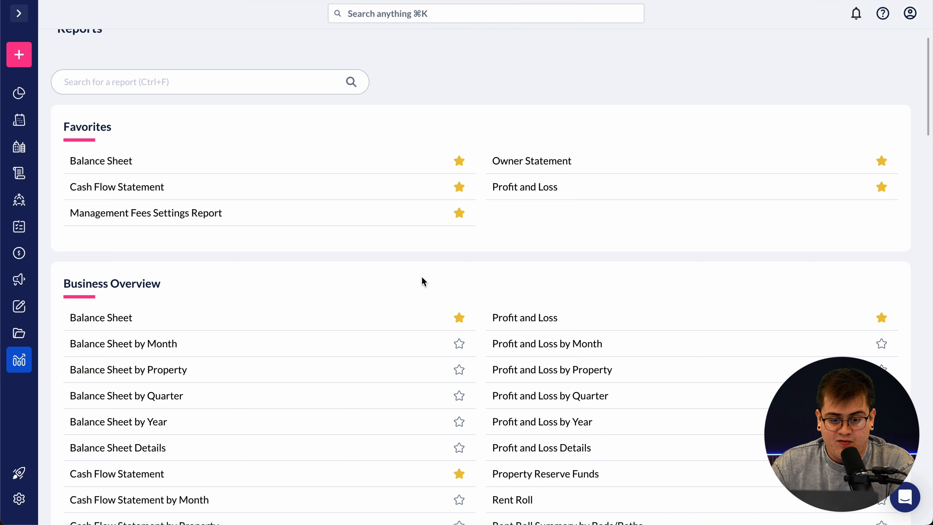
scroll(422, 279, down, 2)
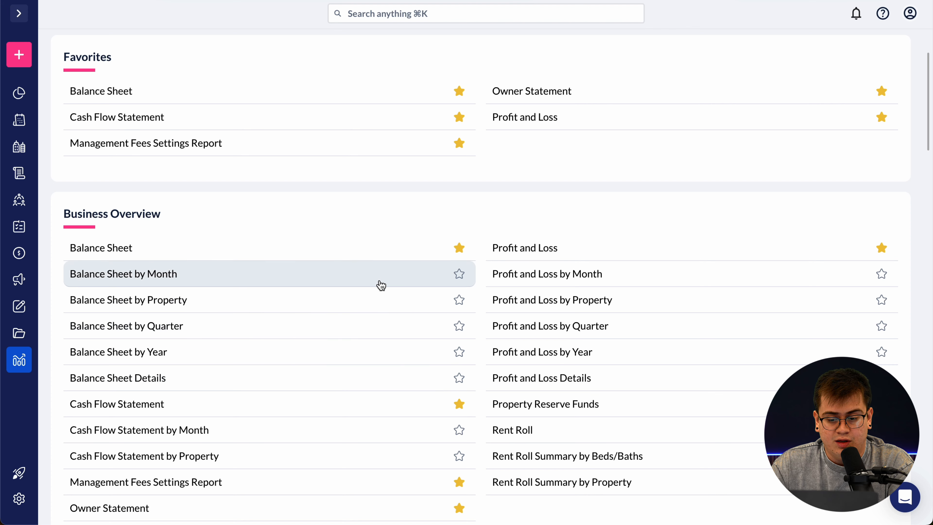
scroll(380, 334, down, 2)
scroll(310, 346, down, 2)
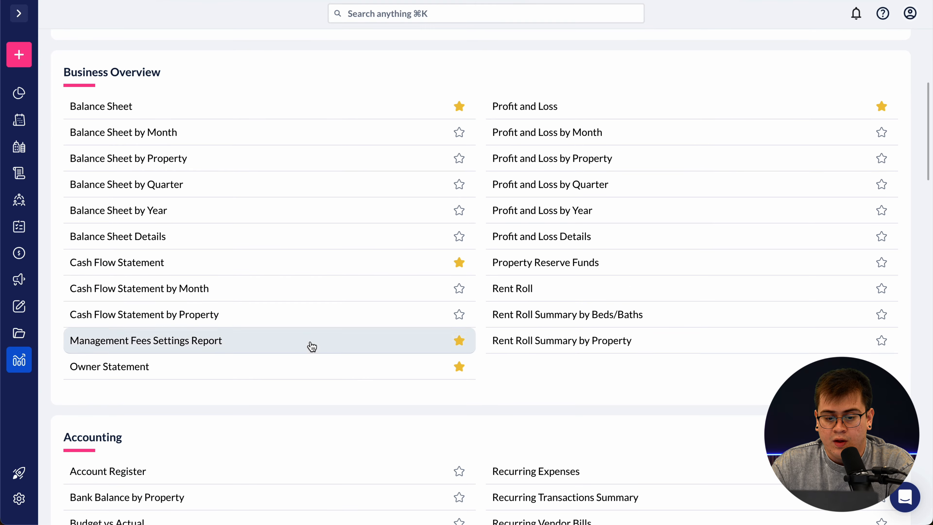
scroll(344, 319, down, 6)
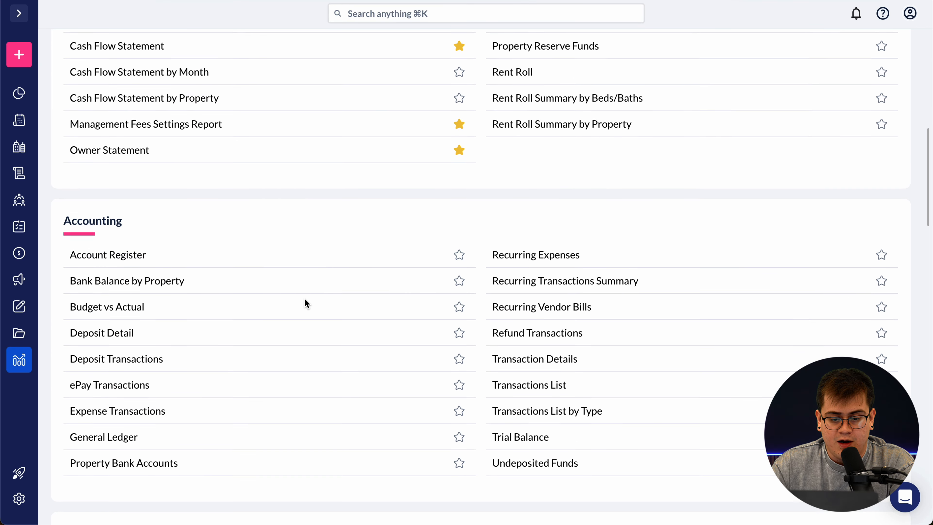
scroll(430, 311, down, 1)
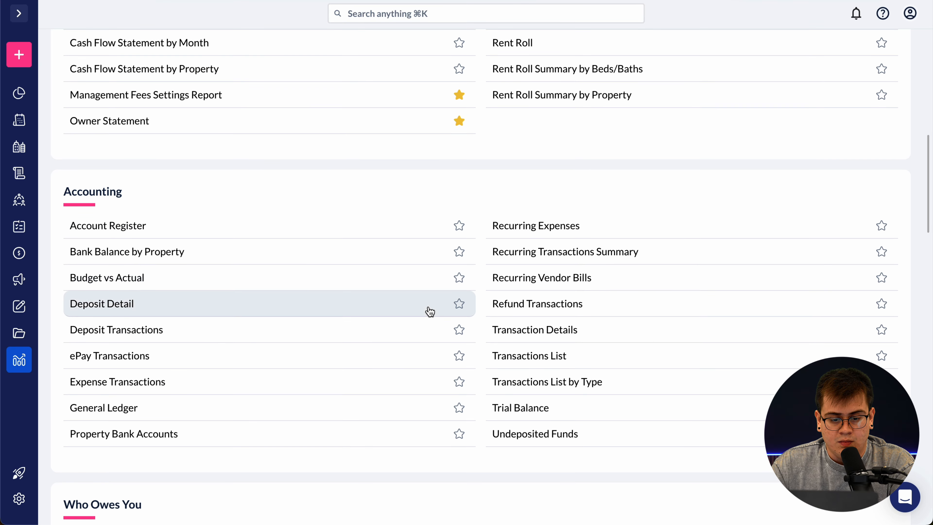
click(459, 356)
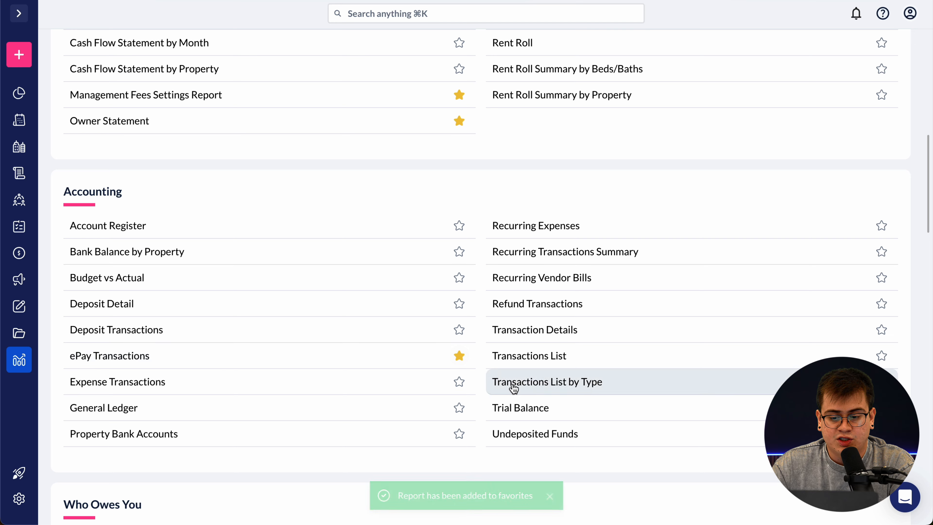
scroll(587, 386, down, 2)
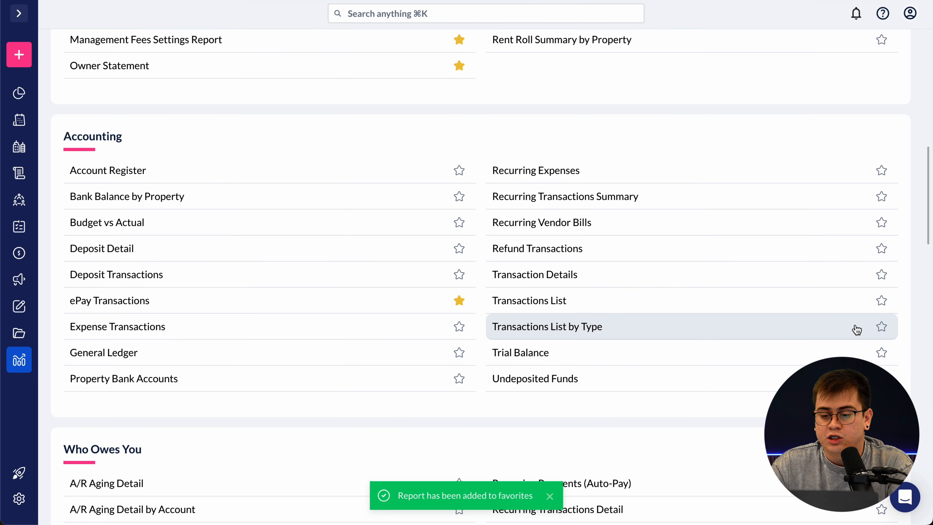
click(882, 327)
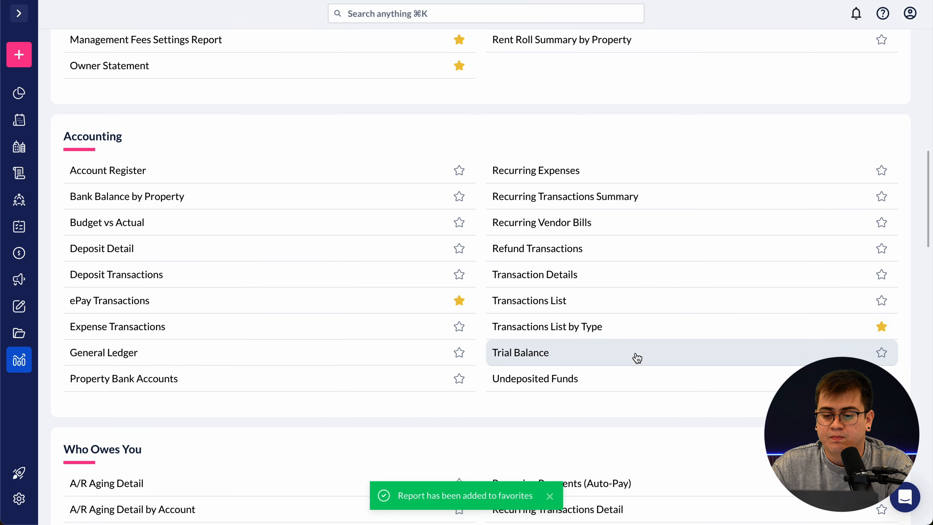
- Star A/R Aging Detail, A/R Aging Detail by Account, A/R Aging Summary and Rent Roll as favorites
scroll(480, 391, down, 3)
scroll(480, 391, down, 2)
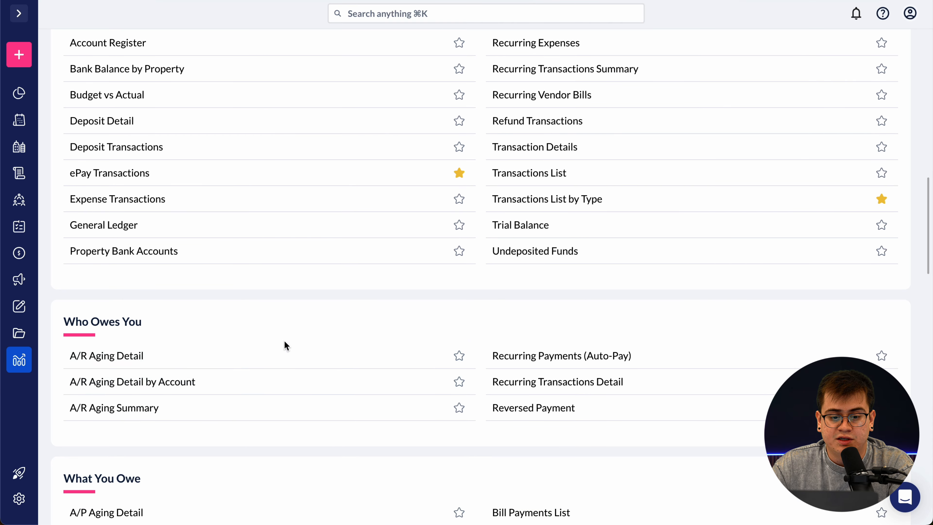
click(459, 356)
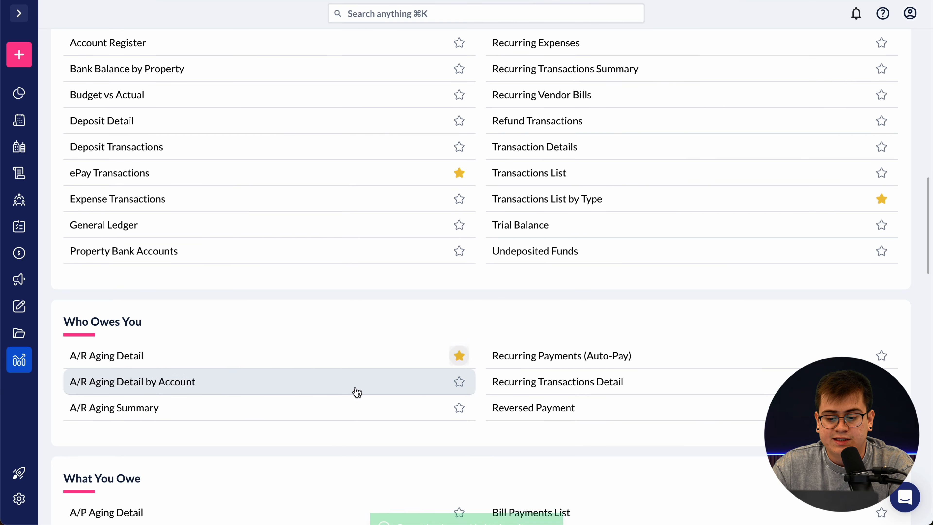
click(459, 382)
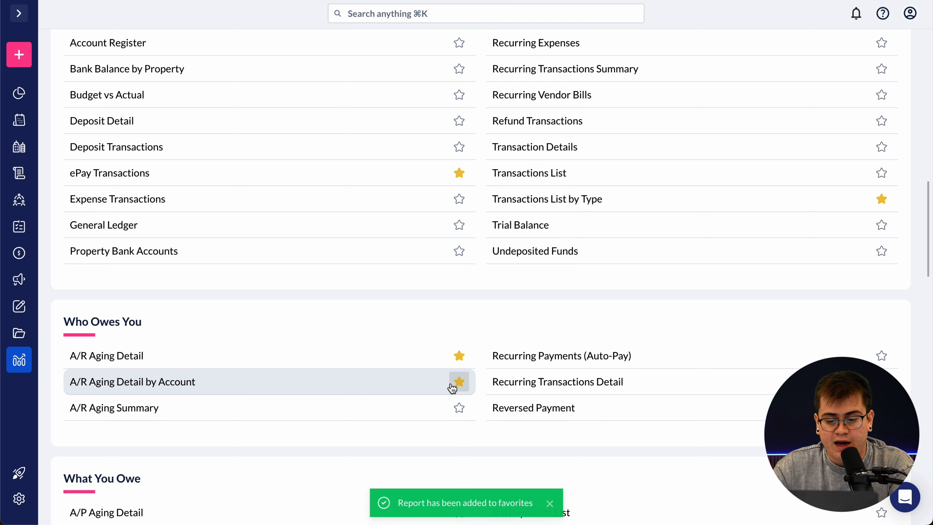
click(459, 408)
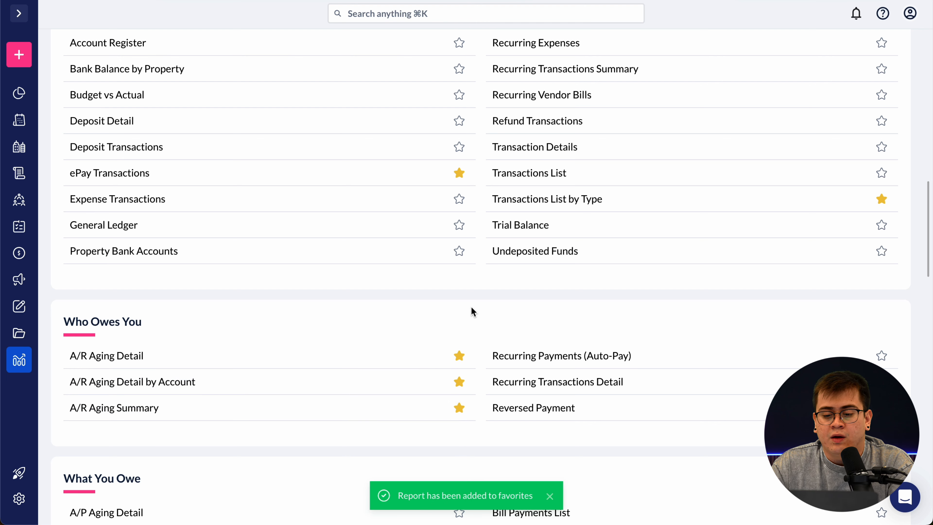
scroll(471, 306, up, 8)
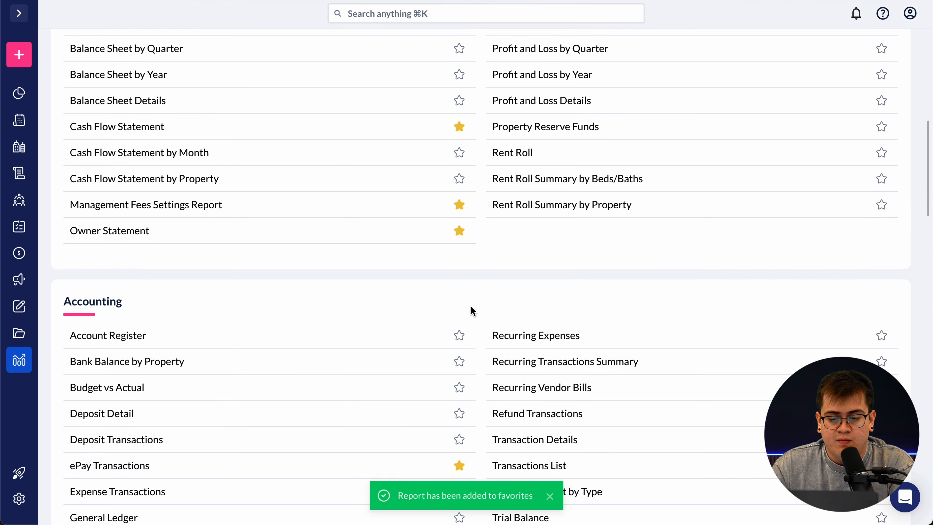
scroll(472, 309, up, 9)
scroll(472, 311, down, 4)
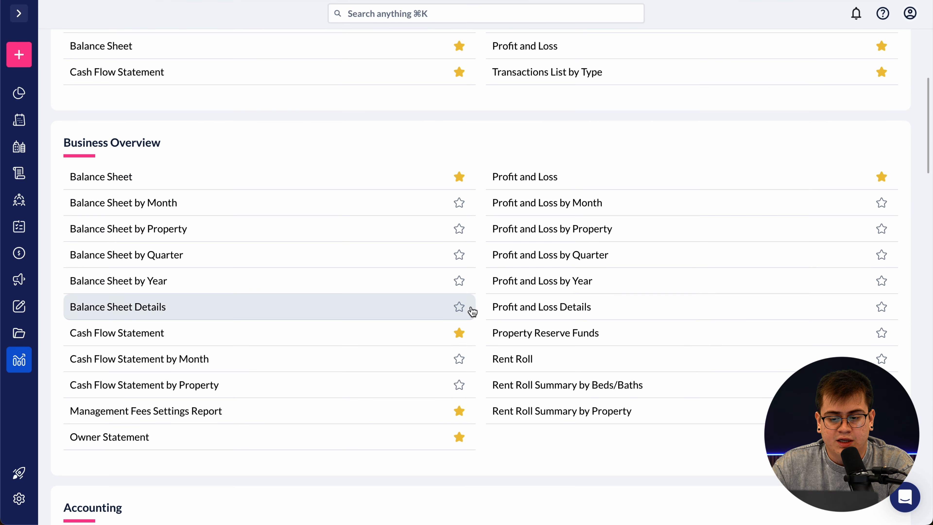
click(882, 362)
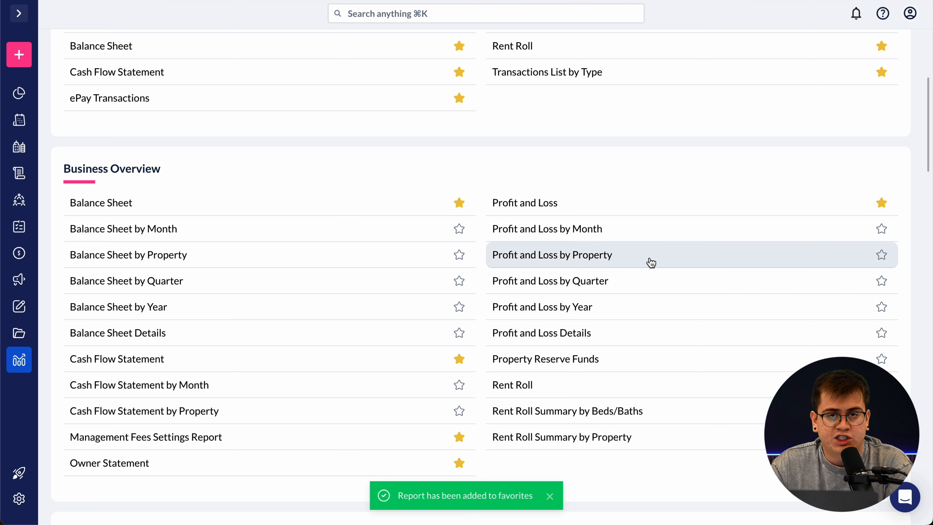
- Open the A/R Aging Detail report from the Favorites list
scroll(546, 198, up, 5)
scroll(546, 197, up, 2)
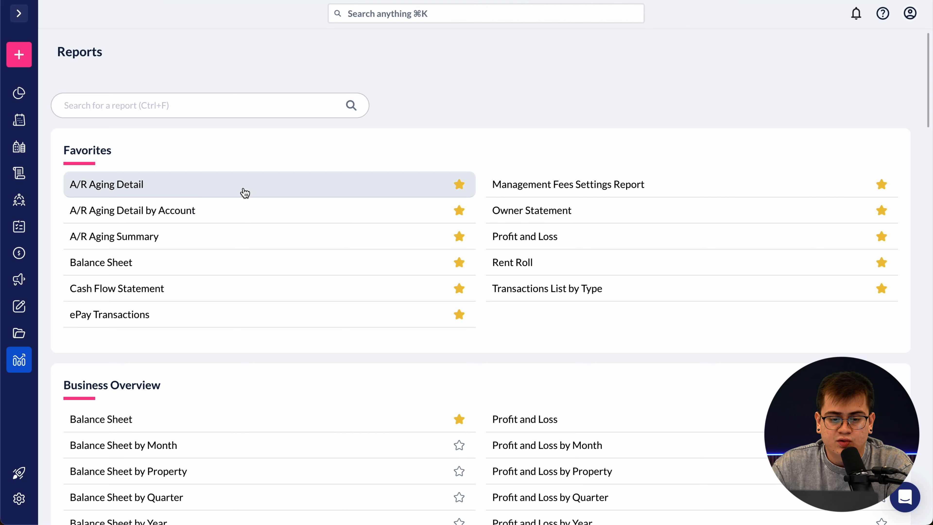
click(248, 194)
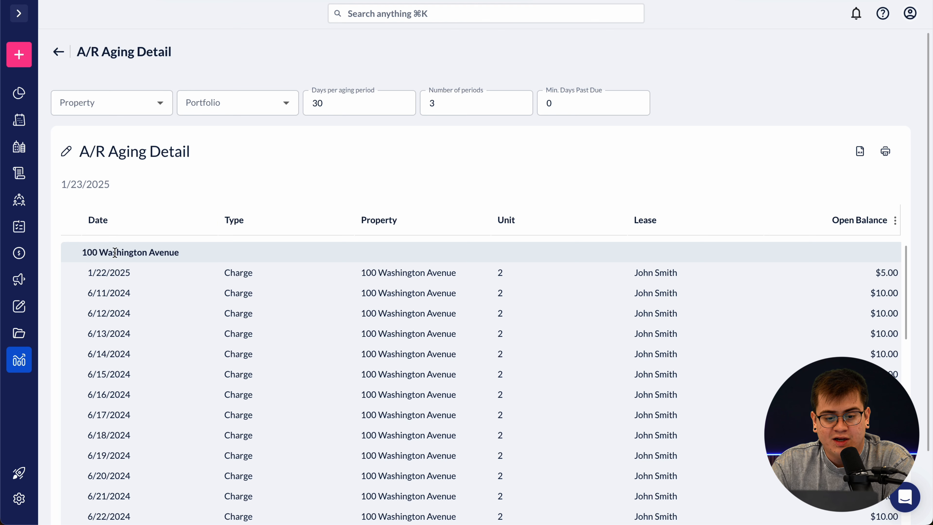
scroll(188, 219, down, 3)
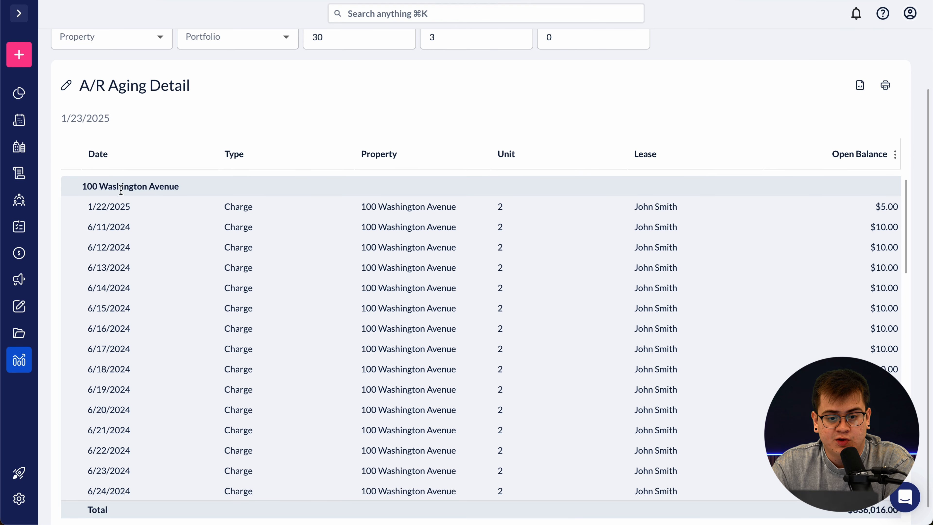
drag(81, 186, 180, 187)
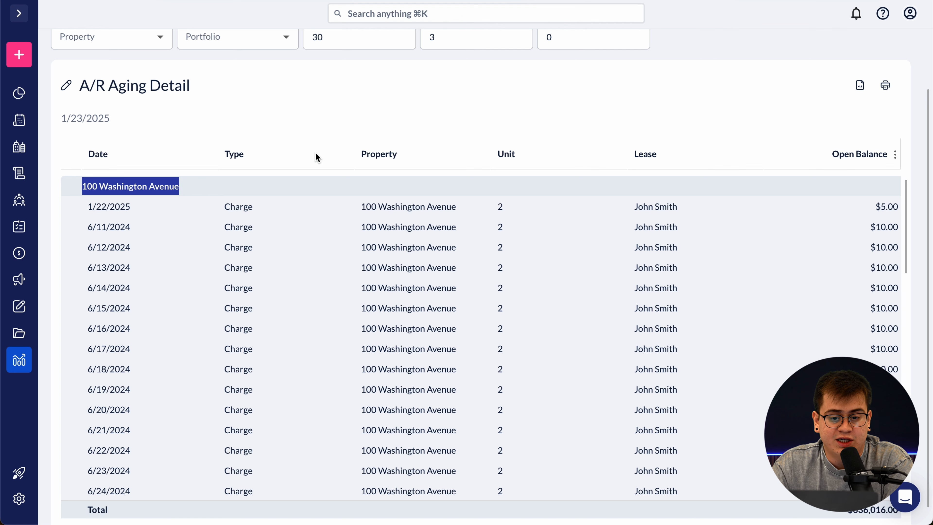
click(315, 177)
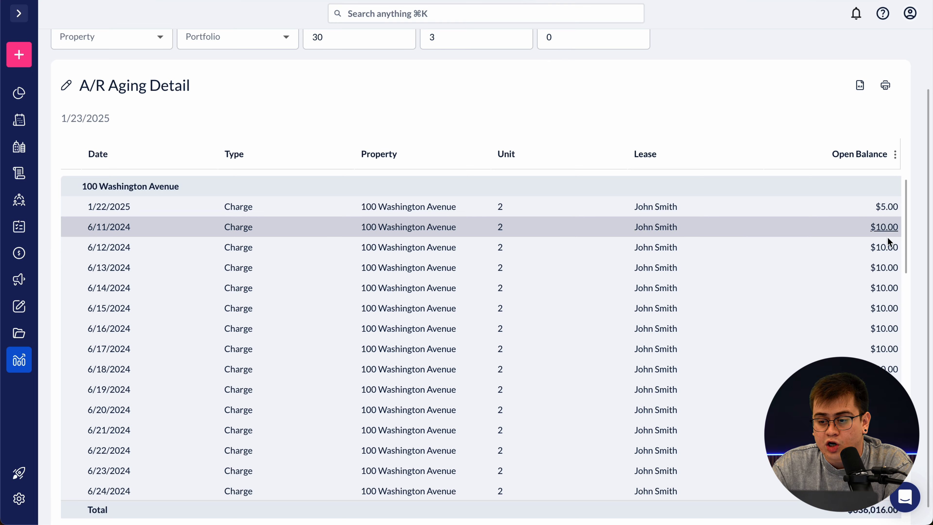
scroll(863, 295, down, 15)
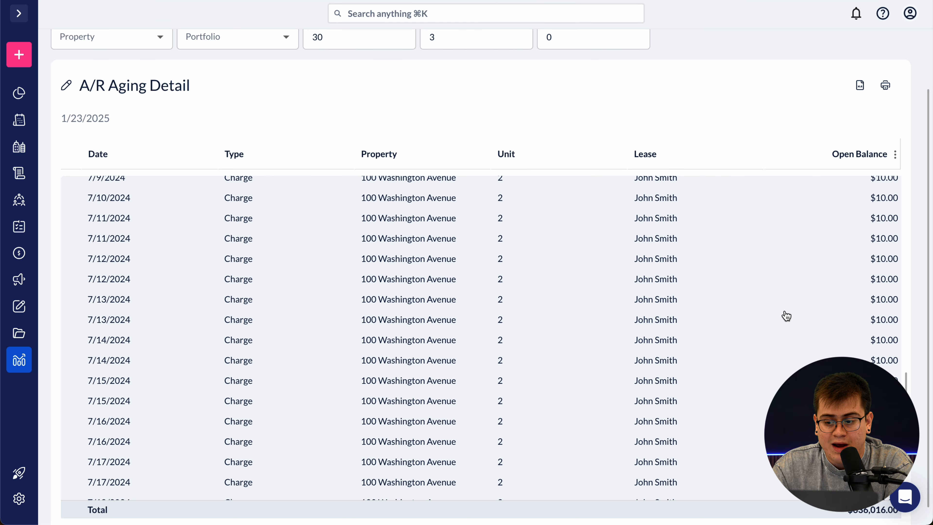
scroll(718, 349, down, 20)
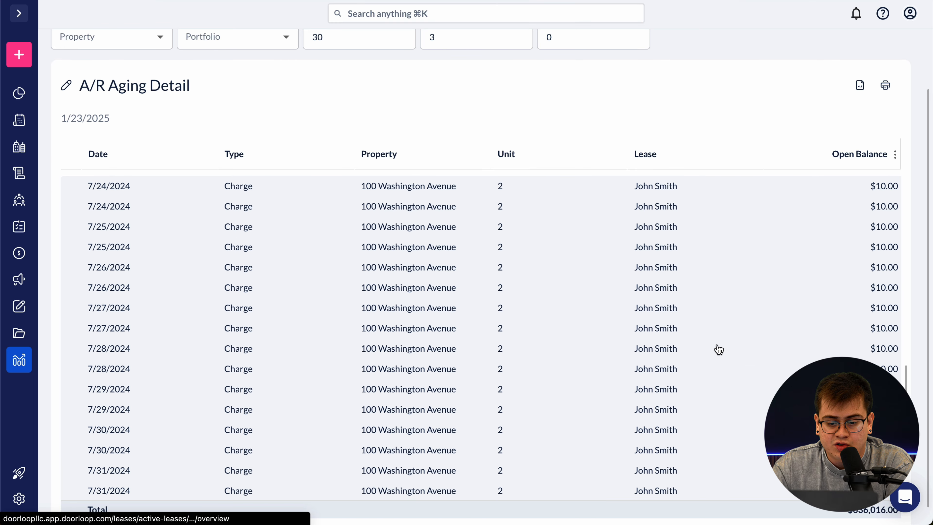
scroll(719, 350, down, 15)
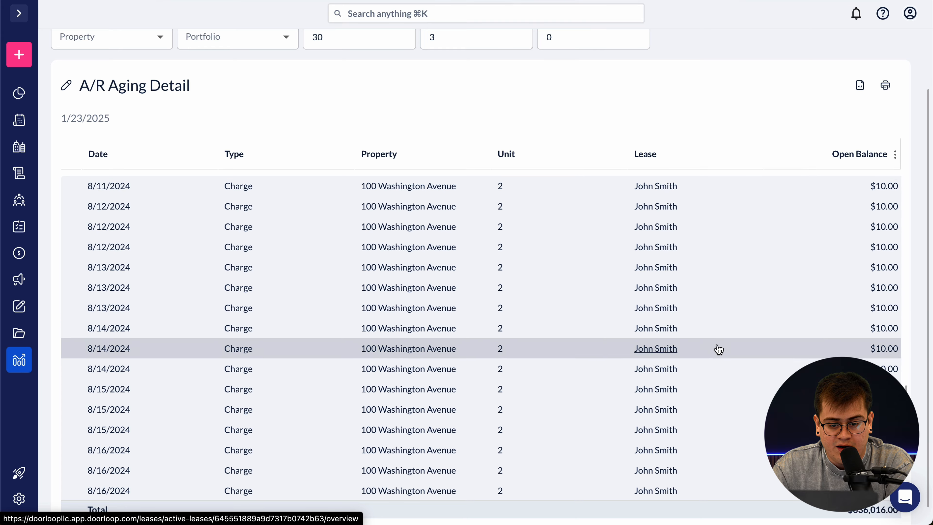
scroll(715, 309, down, 15)
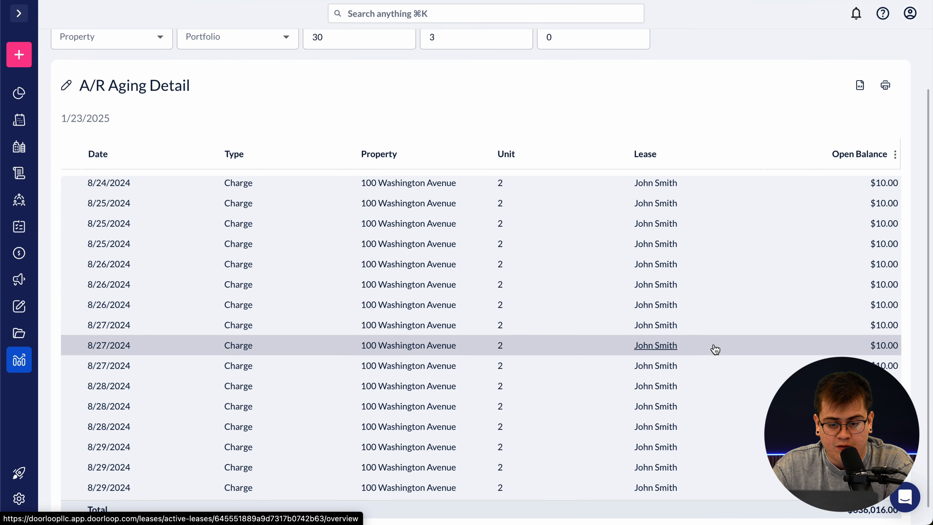
scroll(715, 355, down, 15)
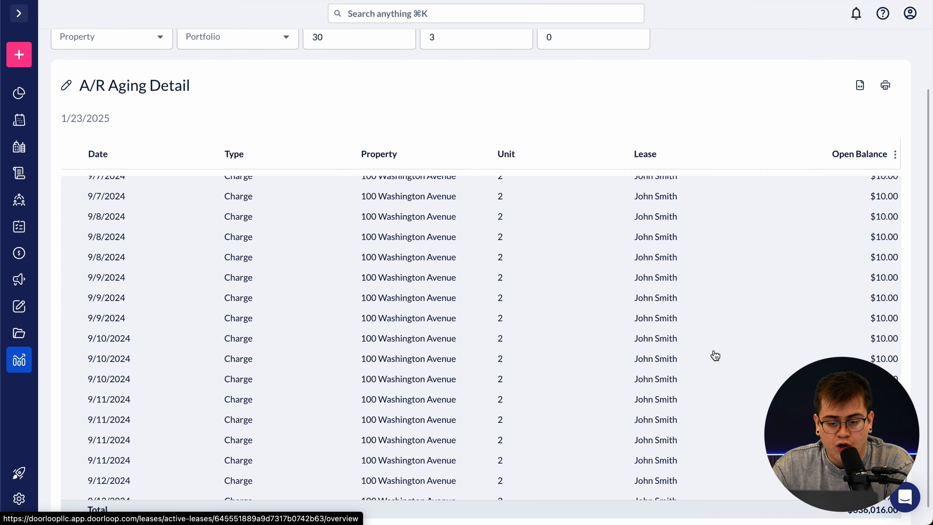
scroll(715, 355, down, 15)
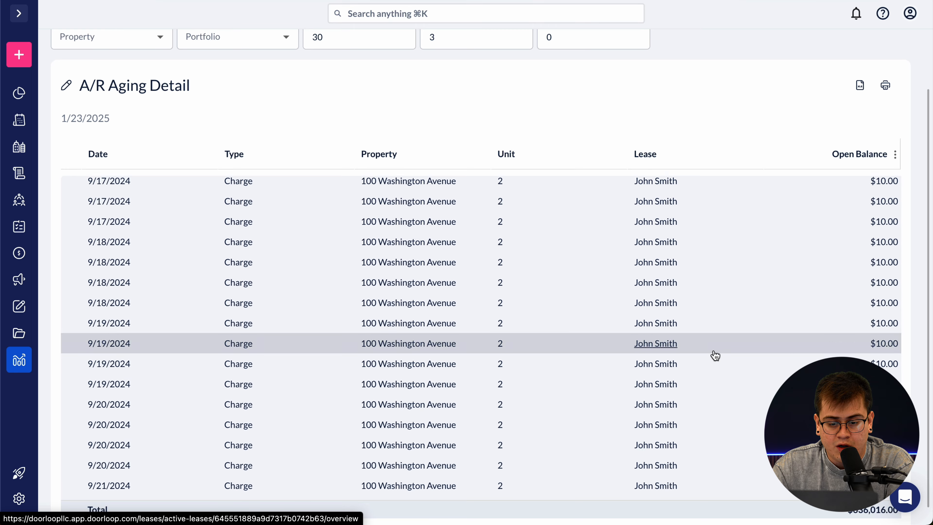
scroll(715, 355, down, 20)
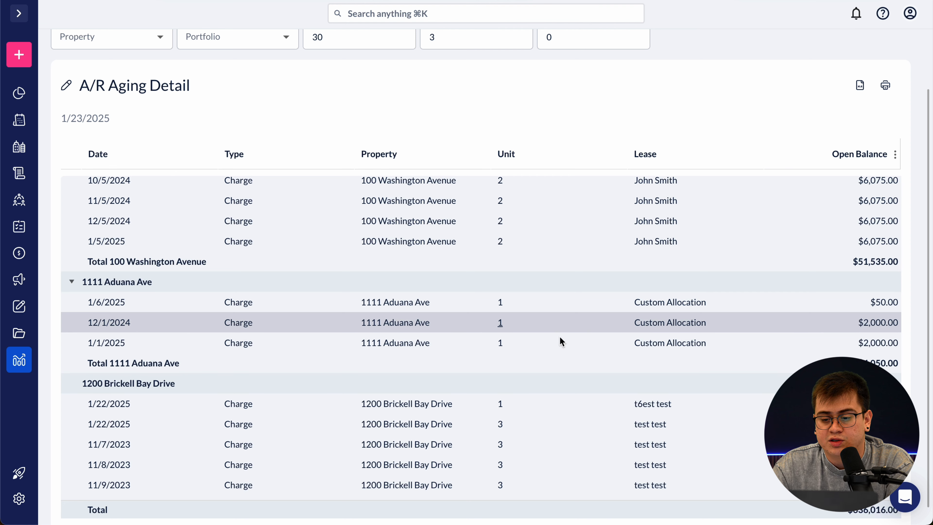
scroll(520, 329, down, 2)
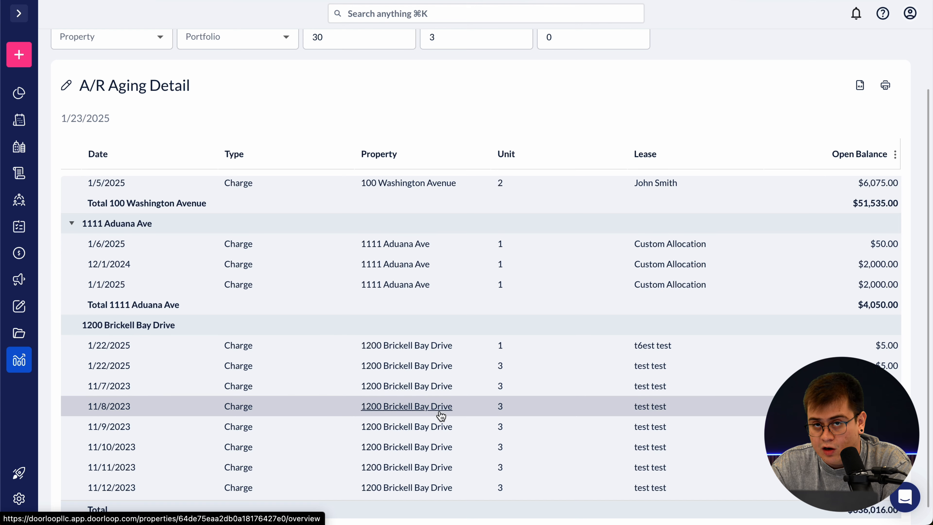
scroll(264, 117, up, 2)
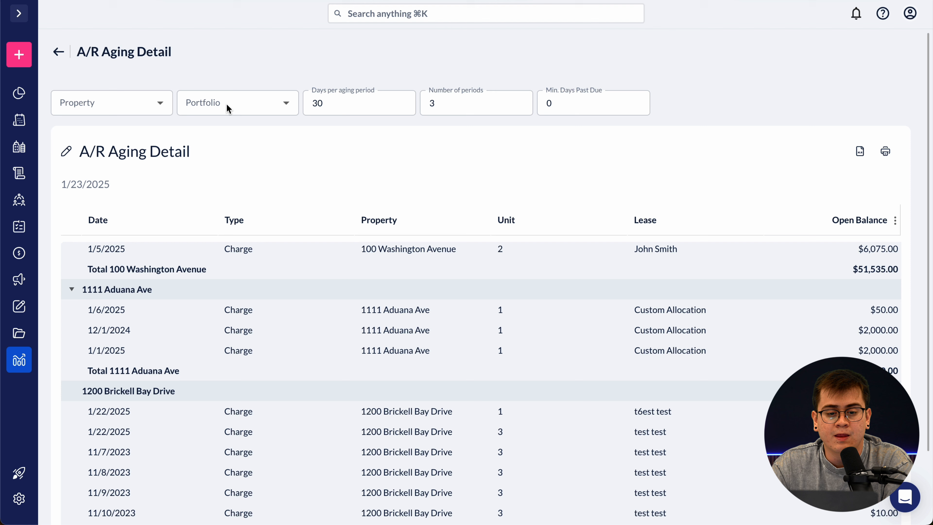
- Open the A/R Aging Detail by Account report and highlight the Asset Management Fees group
click(58, 53)
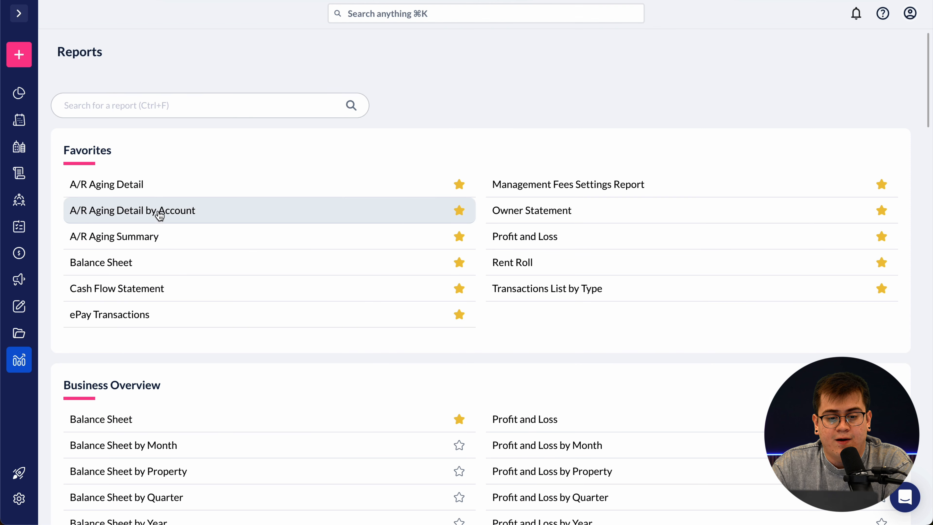
click(185, 216)
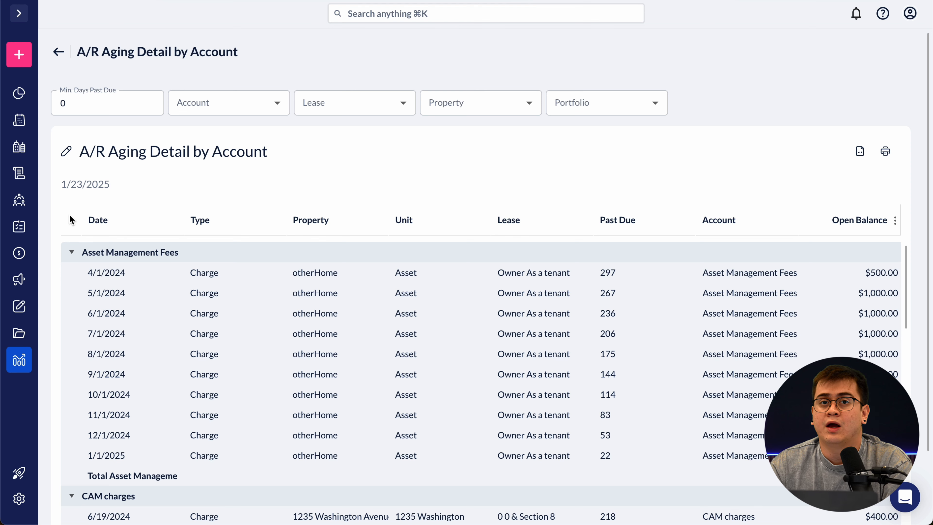
scroll(61, 253, down, 1)
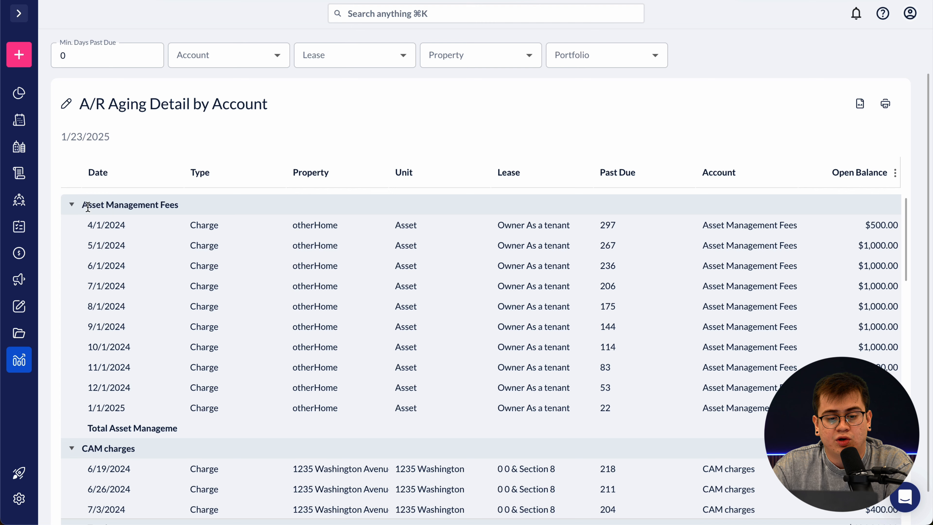
drag(87, 207, 178, 210)
scroll(60, 241, down, 1)
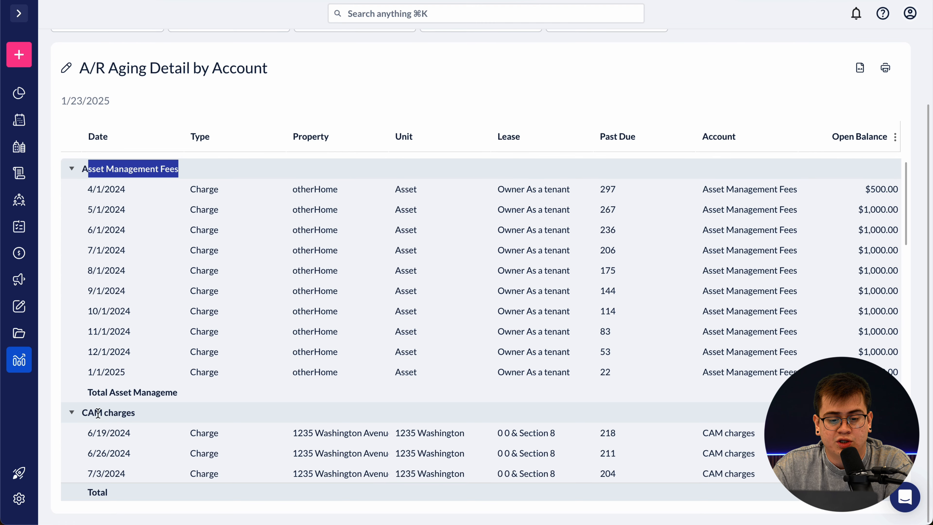
drag(82, 414, 142, 415)
- Scroll through the remaining account groups, including $6,000.00 CAM charges, then return to Reports
scroll(142, 353, down, 18)
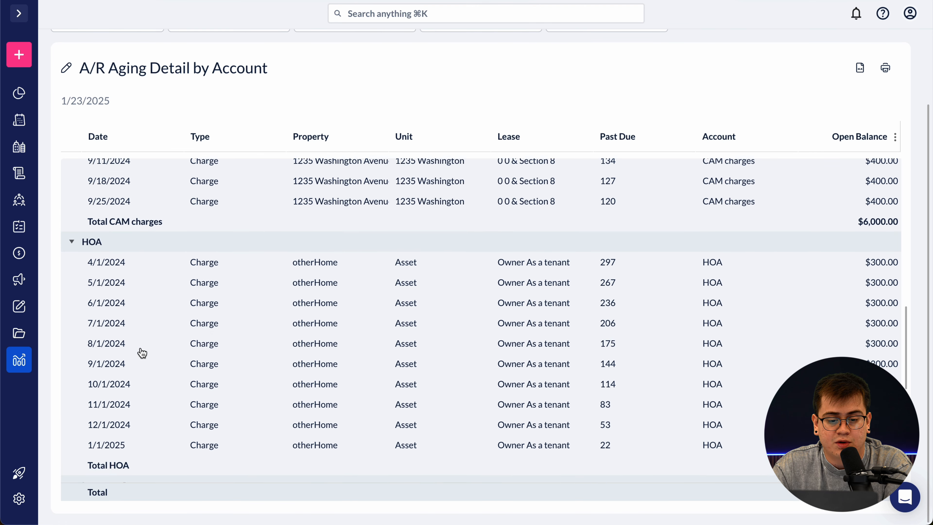
scroll(121, 358, down, 5)
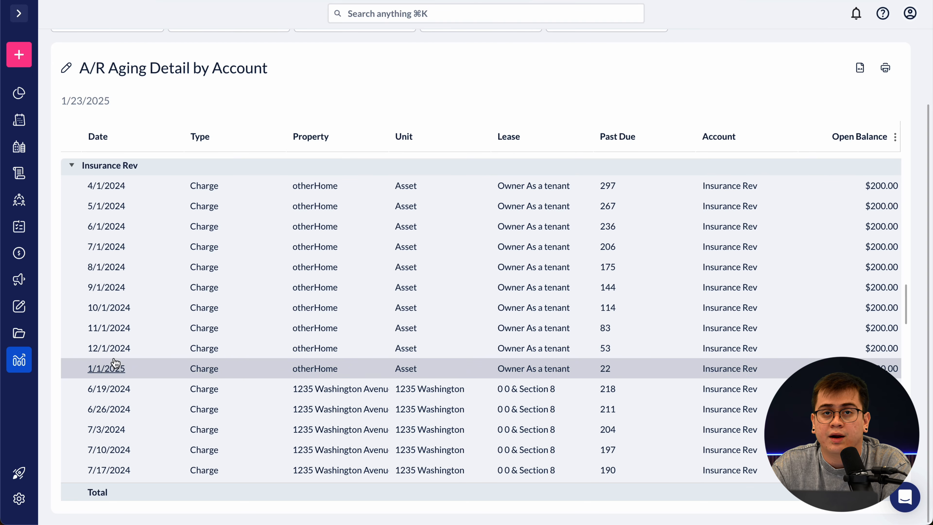
scroll(204, 317, up, 4)
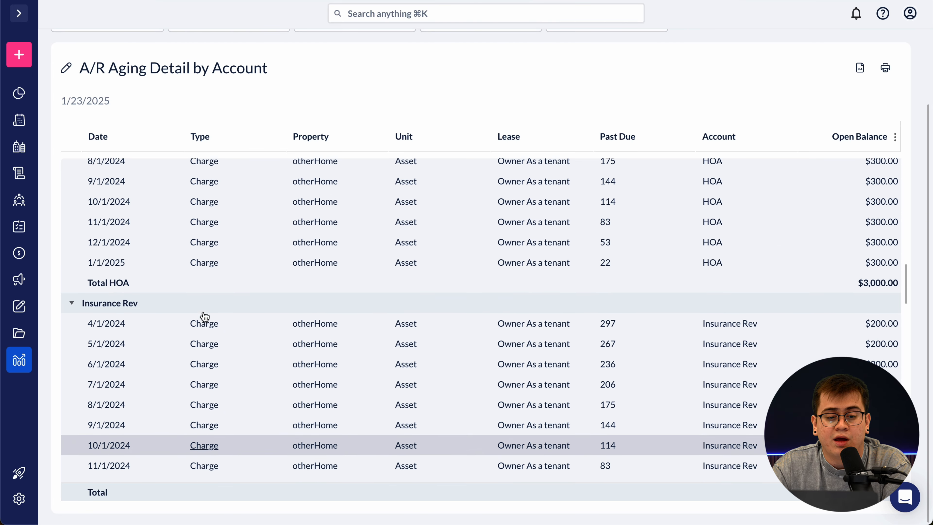
scroll(302, 352, up, 3)
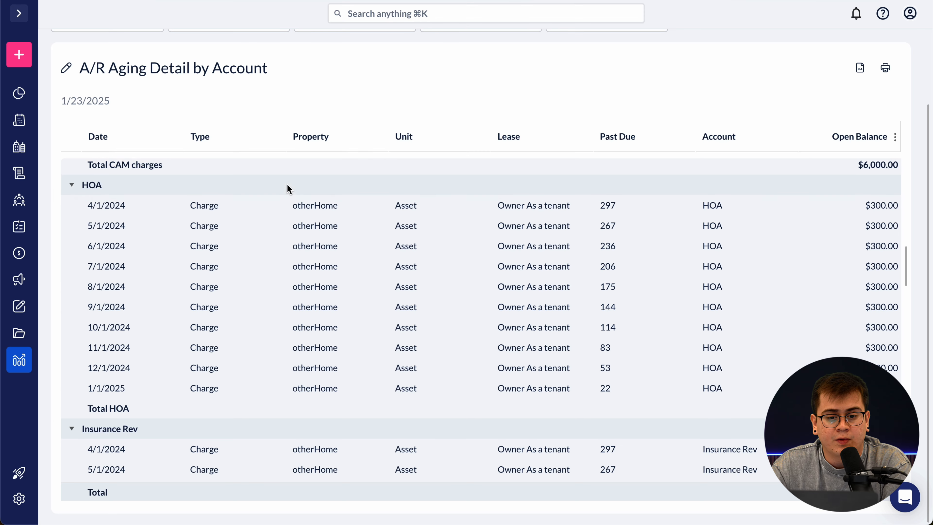
scroll(287, 187, up, 10)
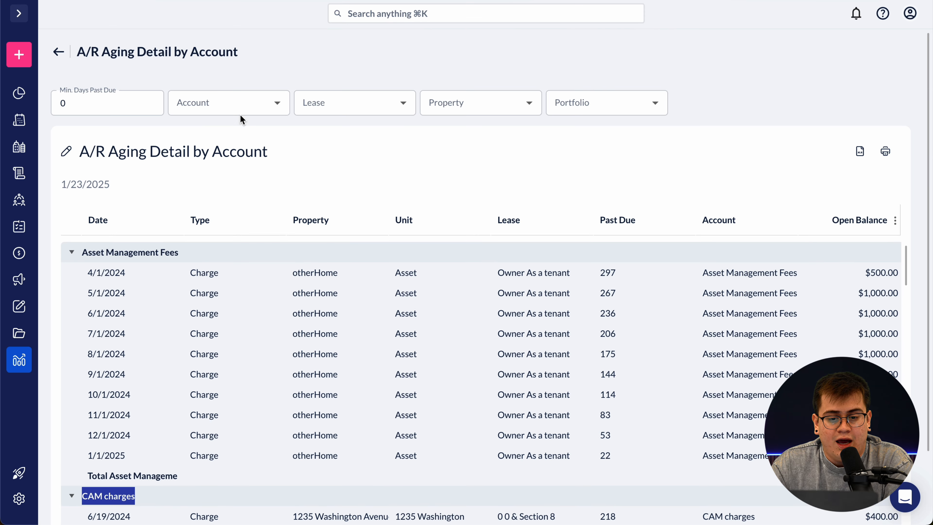
click(59, 52)
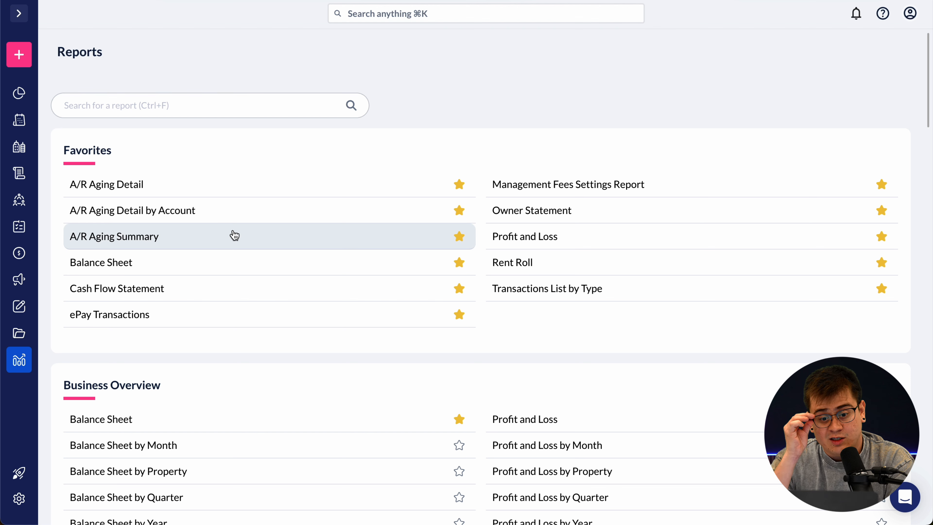
- Open A/R Aging Summary as of 1/23/2025 and review its 0-30, 31-60, 61-90 and 91+ columns
click(234, 235)
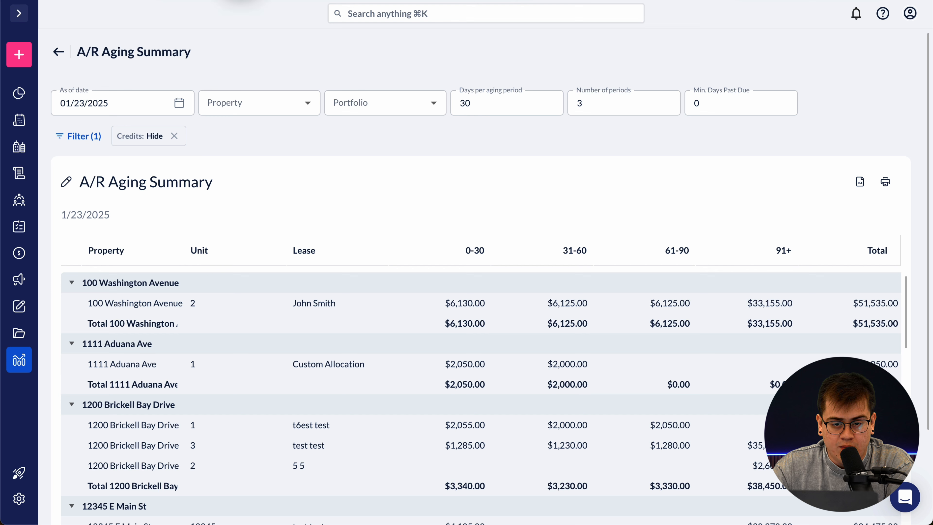
click(241, 1)
click(278, 46)
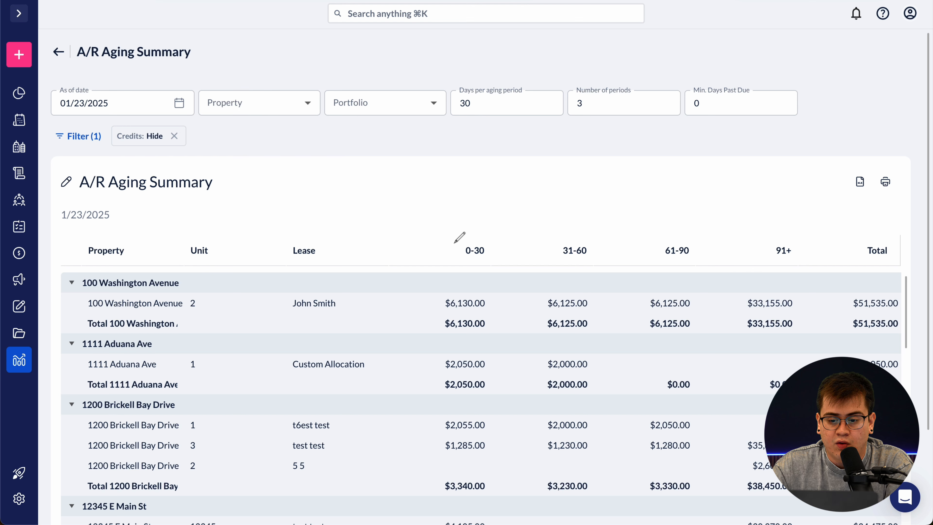
mouse_move(449, 238)
mouse_down()
mouse_move(448, 257)
mouse_move(509, 262)
mouse_move(503, 231)
mouse_move(440, 235)
mouse_up()
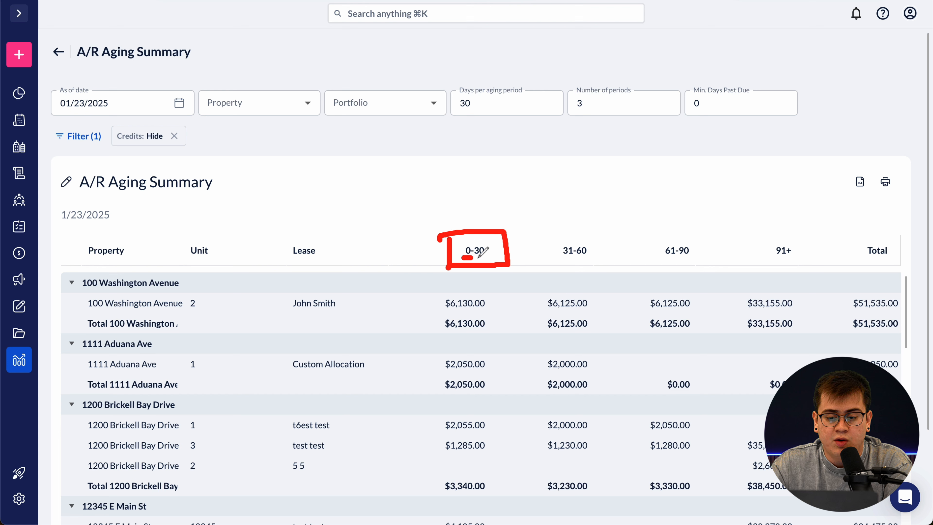
drag(474, 257, 490, 257)
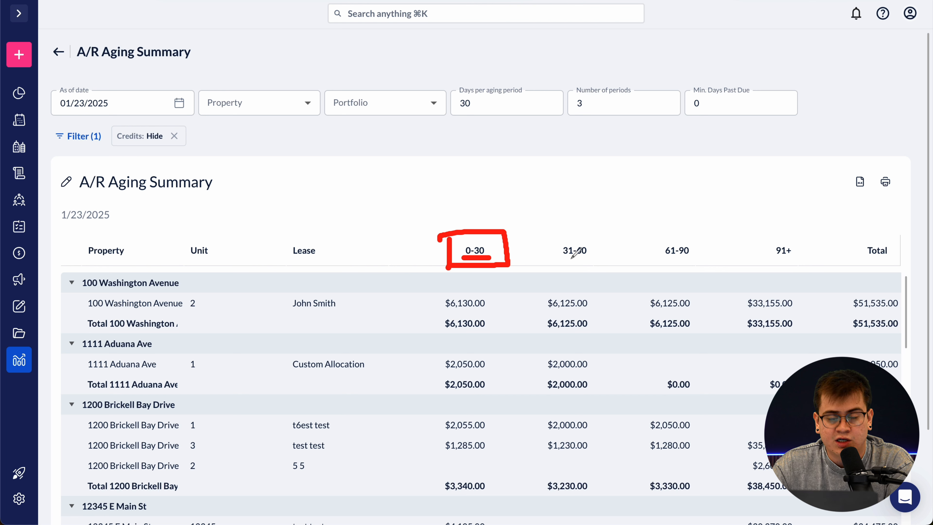
mouse_move(515, 246)
mouse_down()
mouse_move(531, 230)
mouse_move(659, 226)
mouse_move(672, 241)
mouse_move(710, 240)
mouse_move(769, 225)
mouse_move(778, 237)
mouse_move(778, 217)
mouse_up()
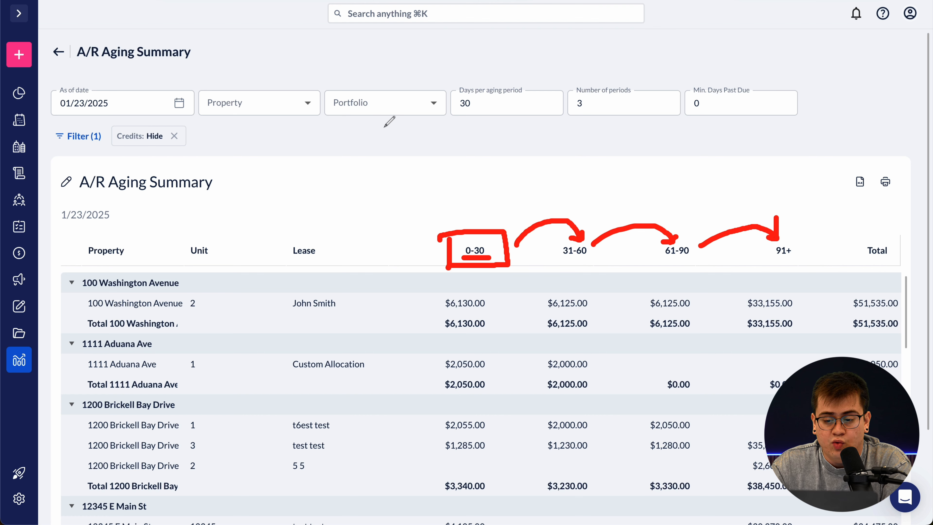
click(421, 1)
click(412, 2)
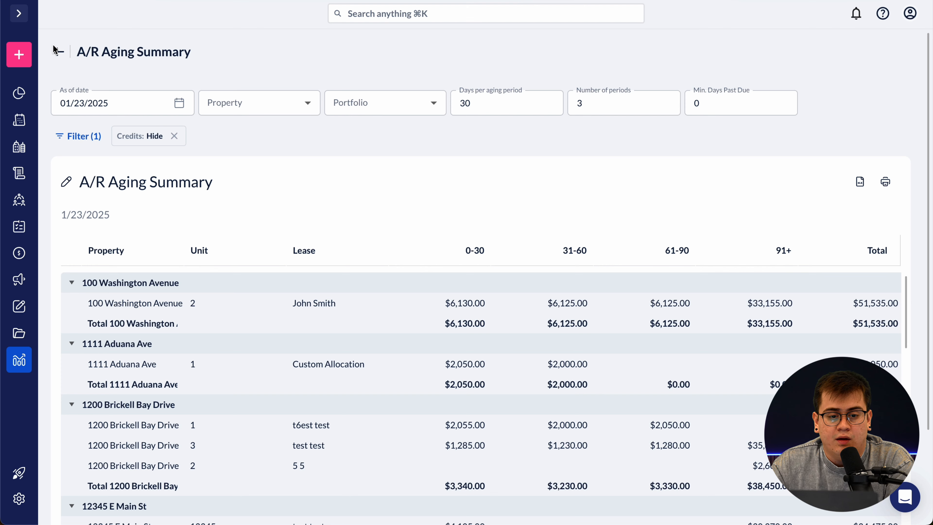
- Return to Reports and open the all-time Rent Roll report from Favorites
click(58, 51)
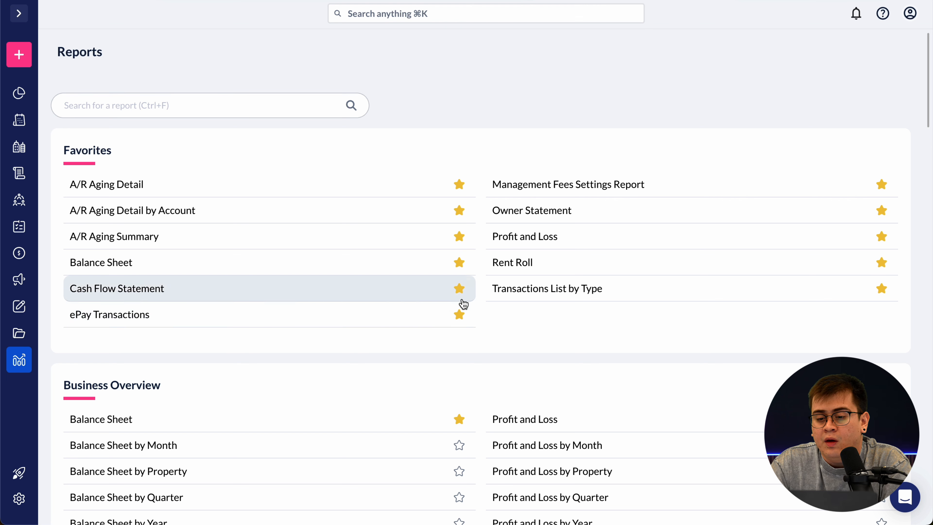
click(554, 265)
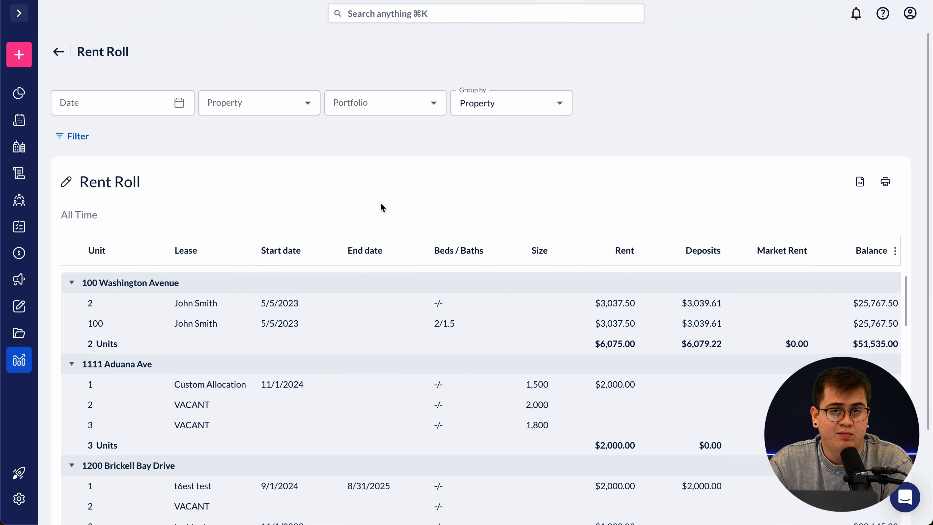
- Scroll through the Rent Roll's units and leases, then go back to the Reports page
scroll(325, 180, down, 2)
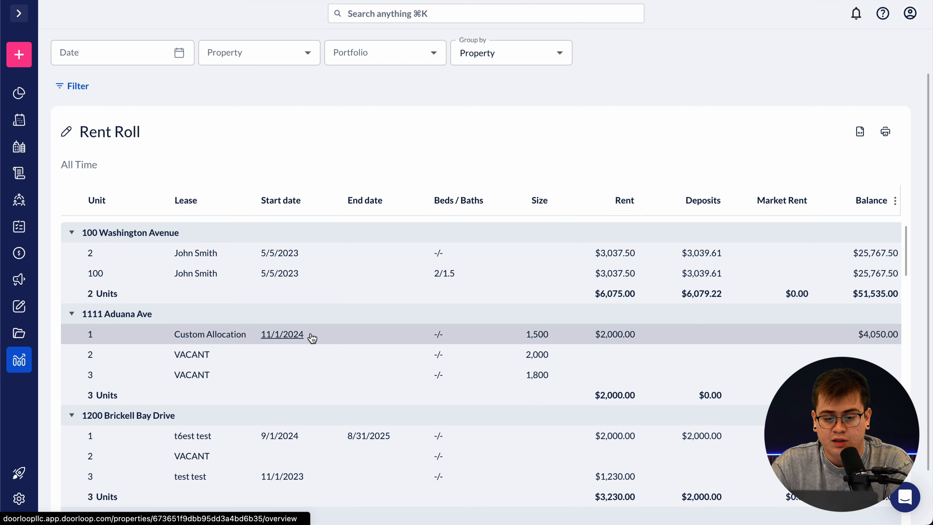
scroll(460, 410, down, 1)
scroll(485, 396, up, 1)
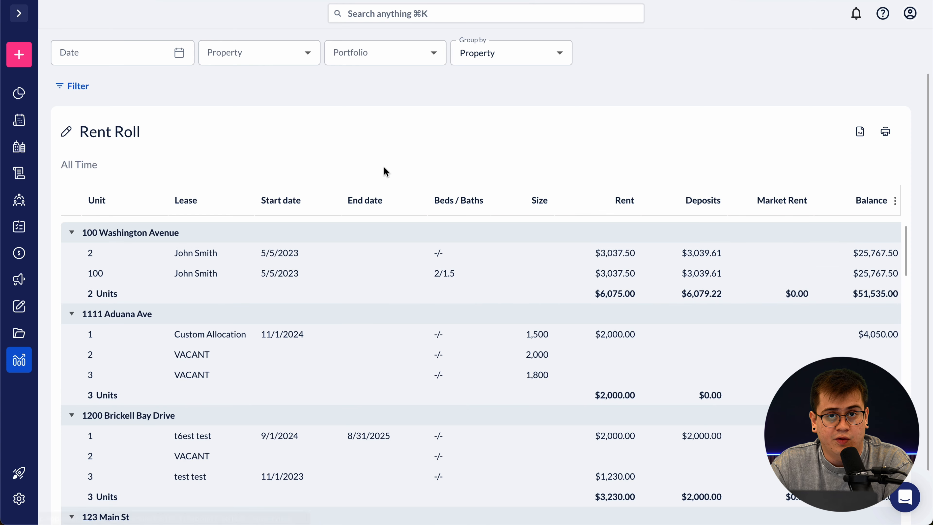
scroll(159, 137, up, 2)
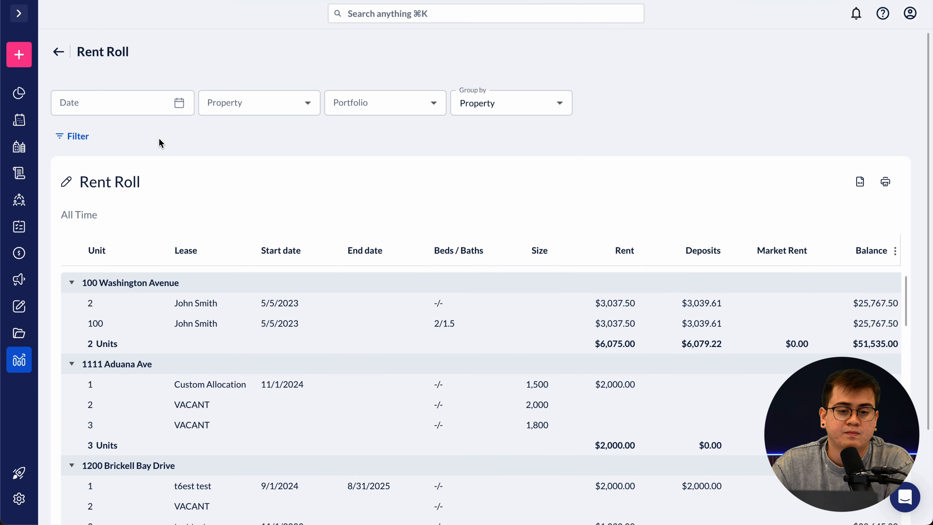
click(58, 53)
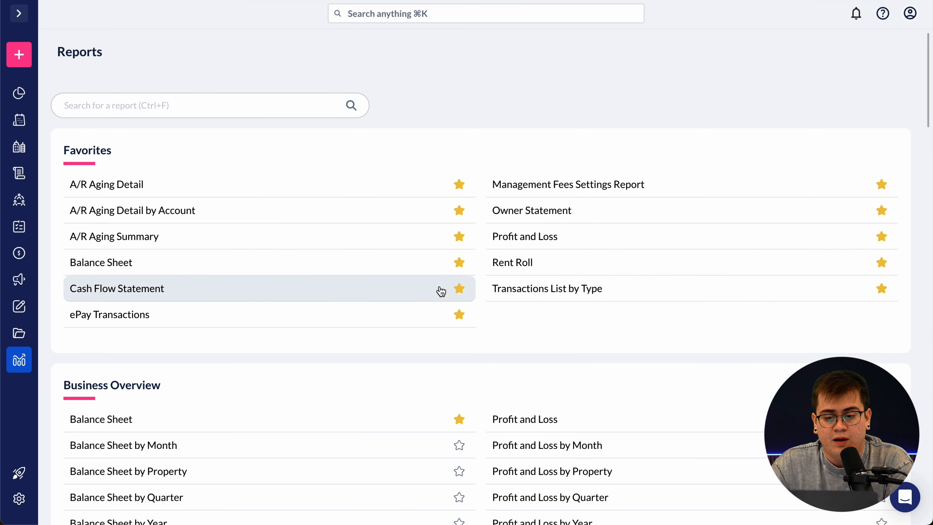
- Open Transactions List by Type and filter its Type to Expense only
click(571, 298)
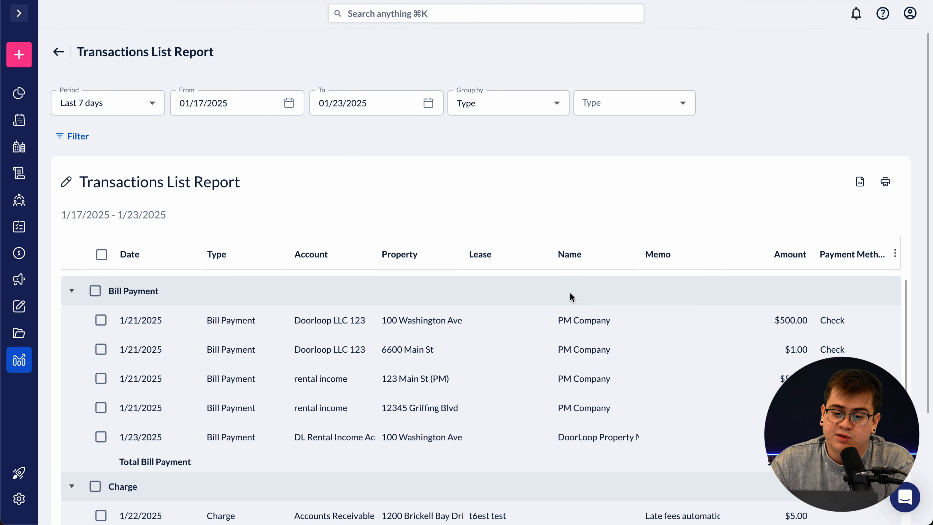
scroll(589, 211, down, 1)
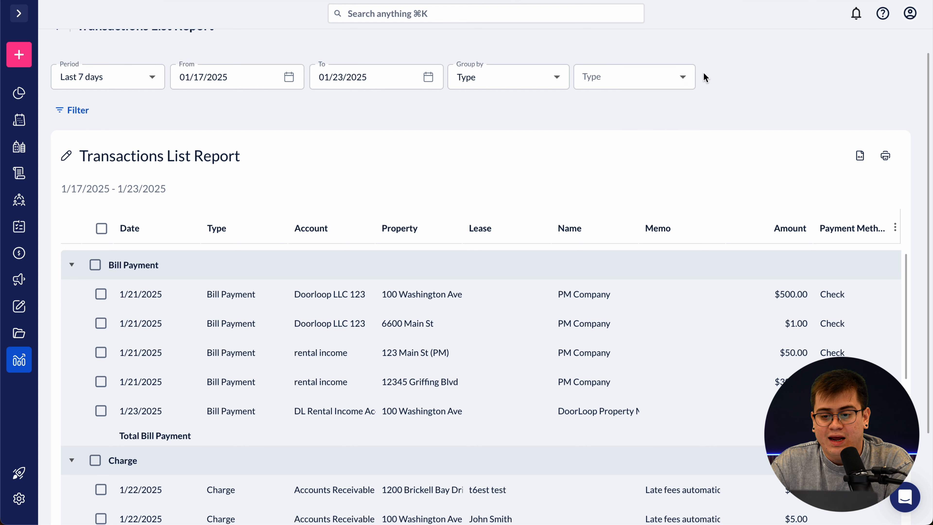
click(684, 78)
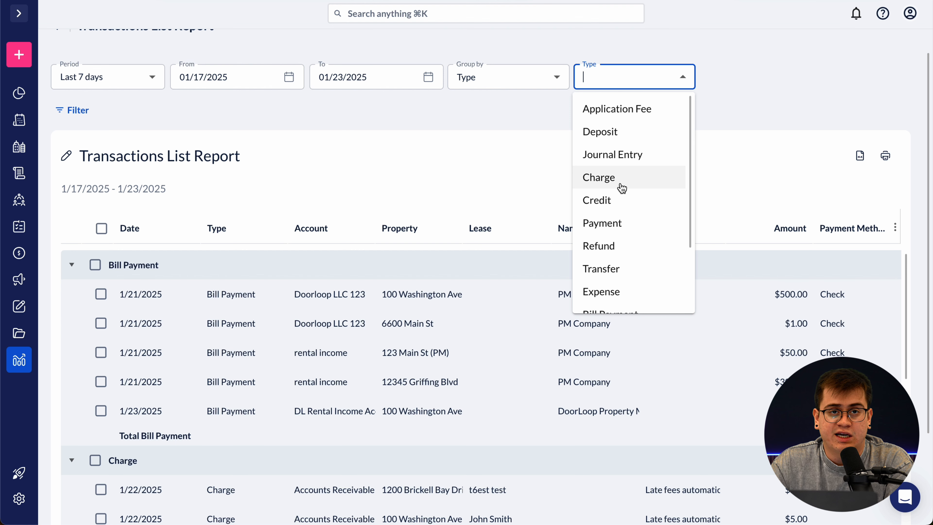
scroll(629, 214, down, 1)
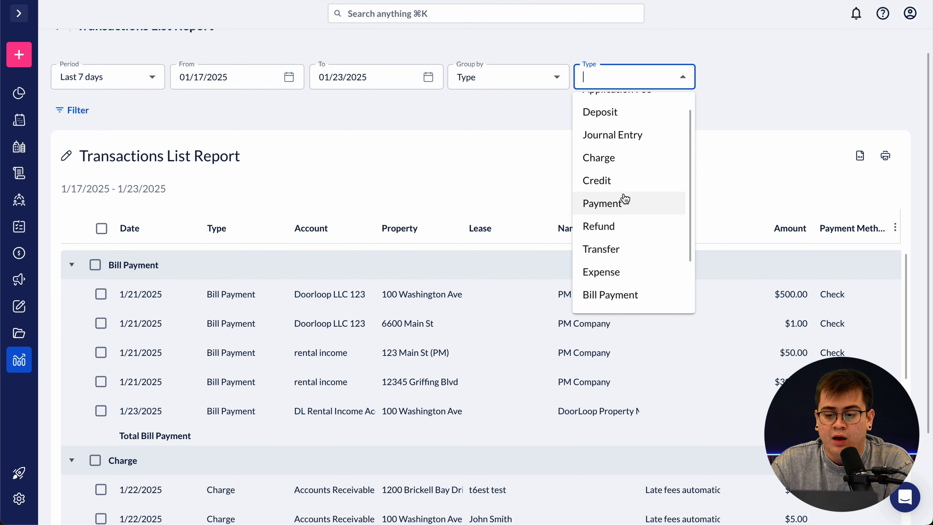
click(610, 280)
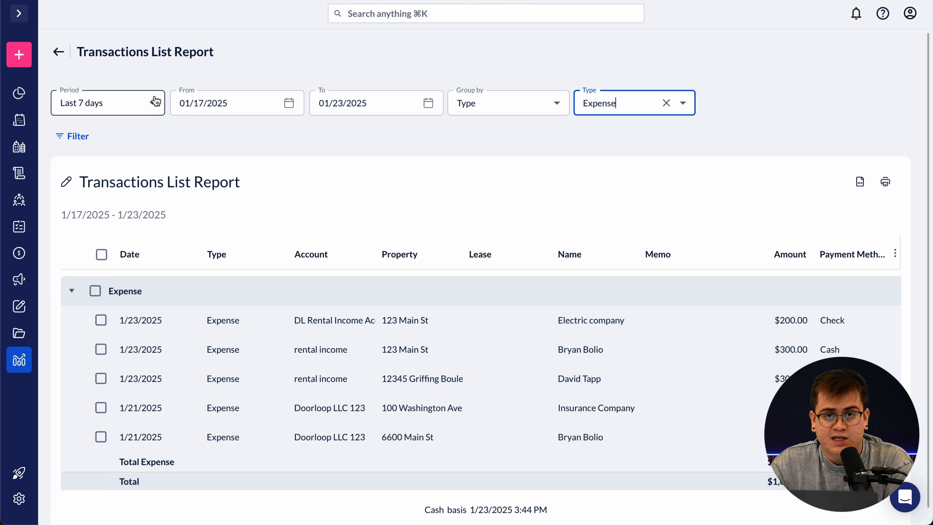
click(156, 104)
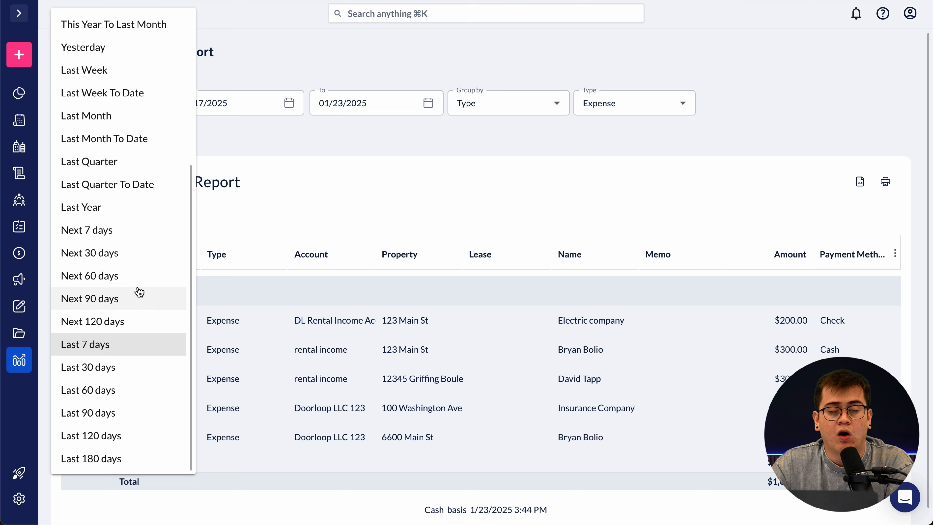
- Set the report's From date to January 1, 2025, giving a 01/01/2025–01/23/2025 period
scroll(138, 292, up, 6)
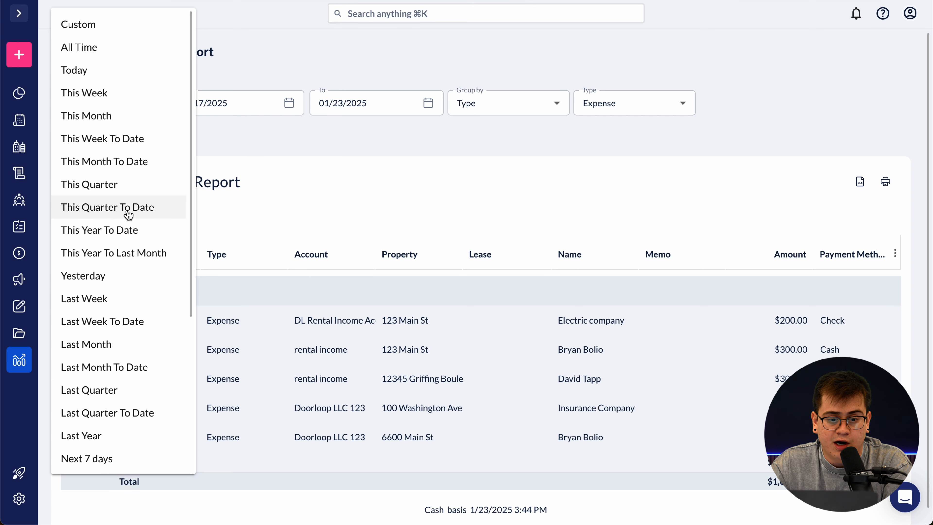
scroll(129, 210, down, 4)
scroll(132, 317, down, 2)
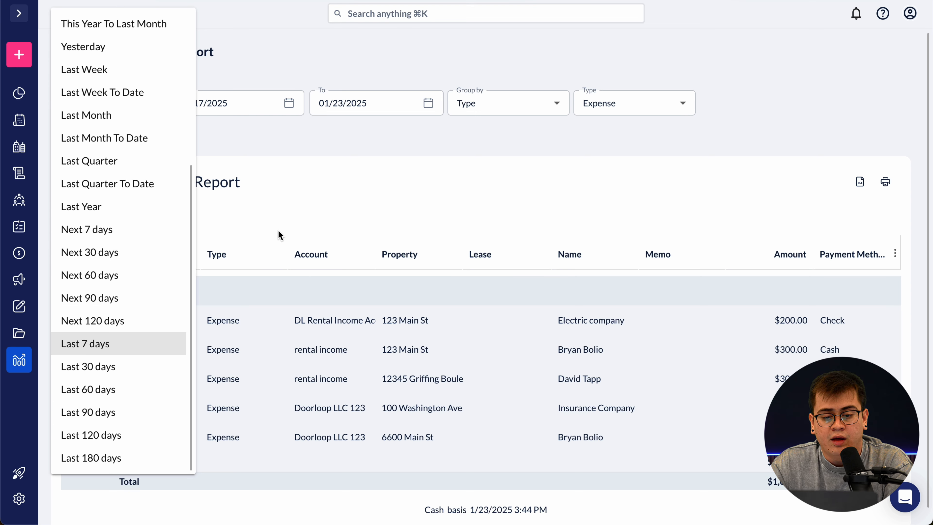
click(349, 198)
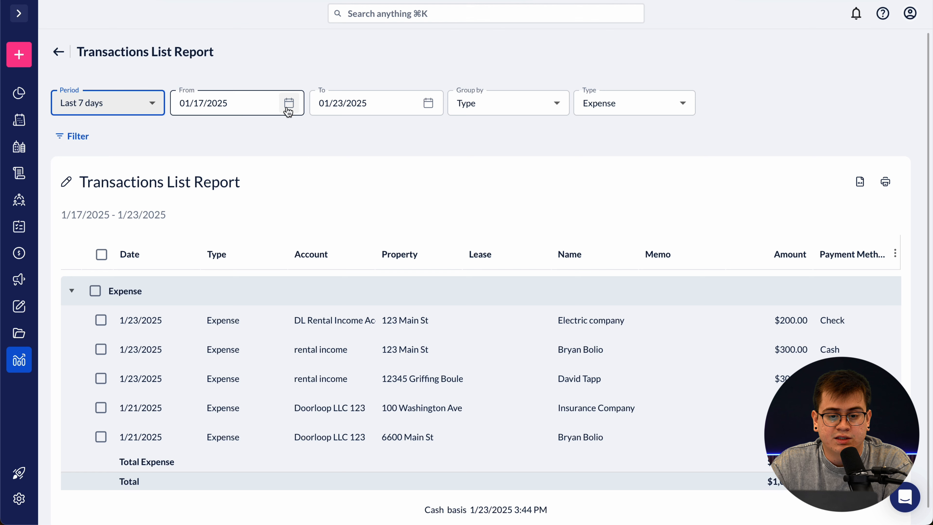
click(288, 105)
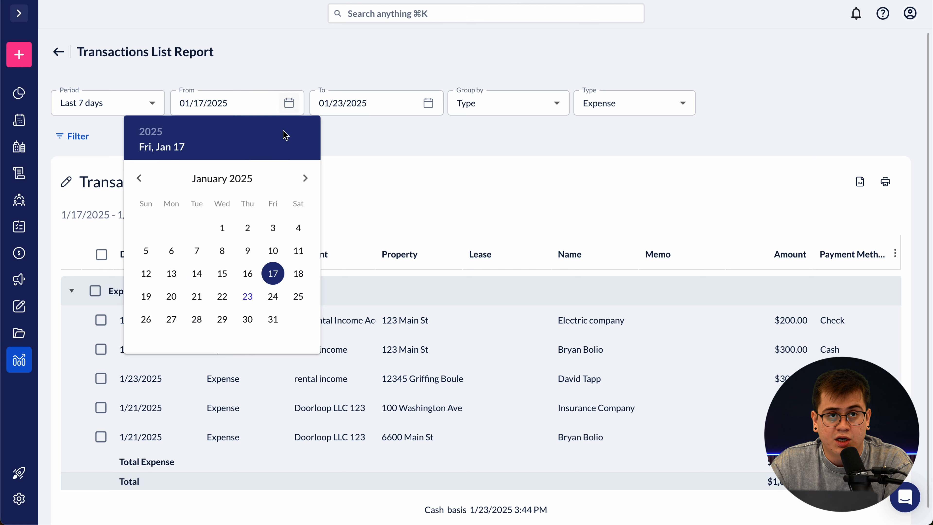
click(222, 228)
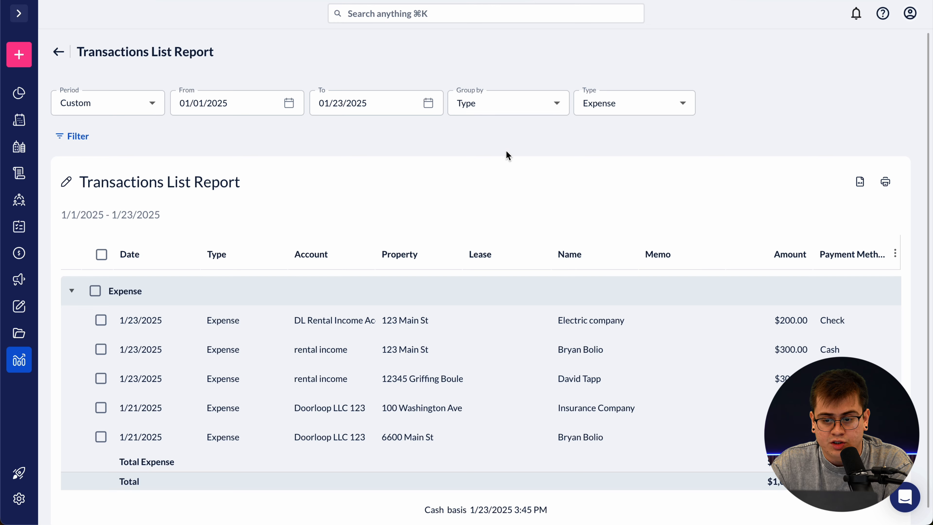
scroll(443, 247, down, 1)
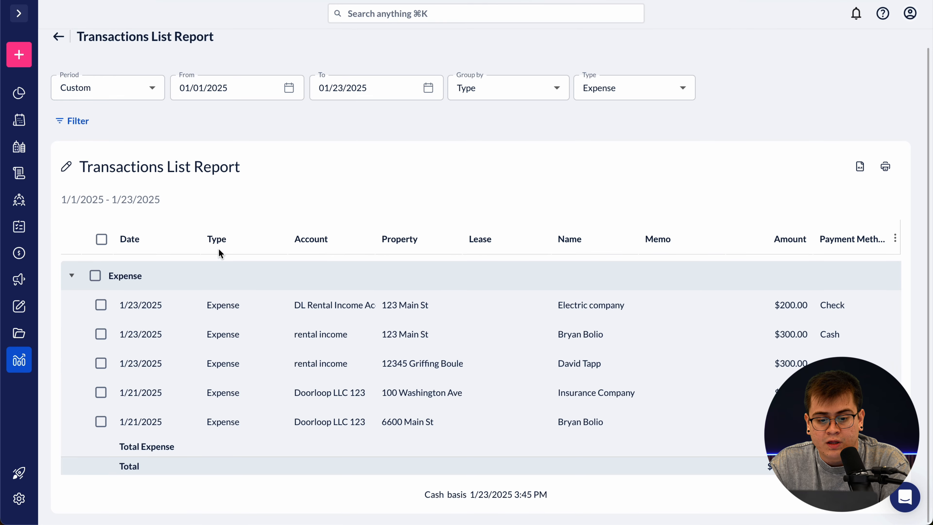
- Set the report's Type filter to Payment and Period to All Time, then collapse the Applied Credit group
click(684, 88)
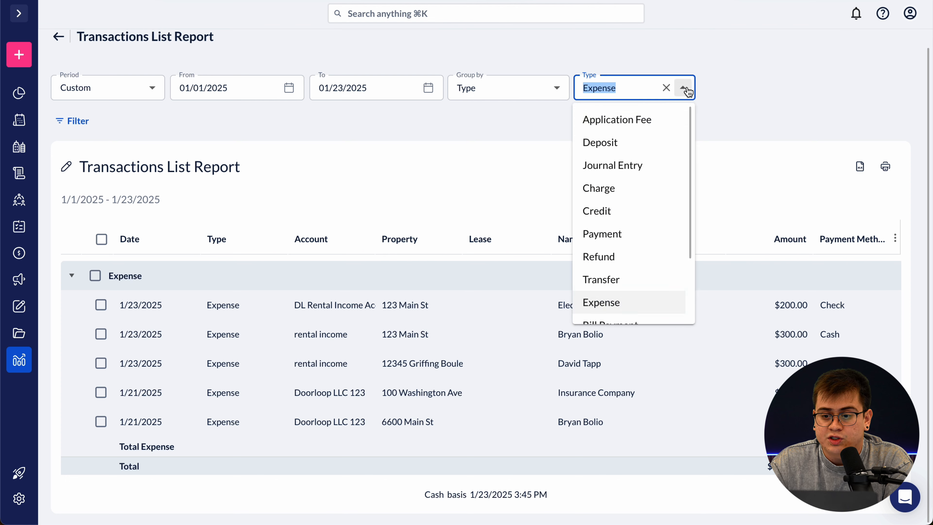
click(655, 235)
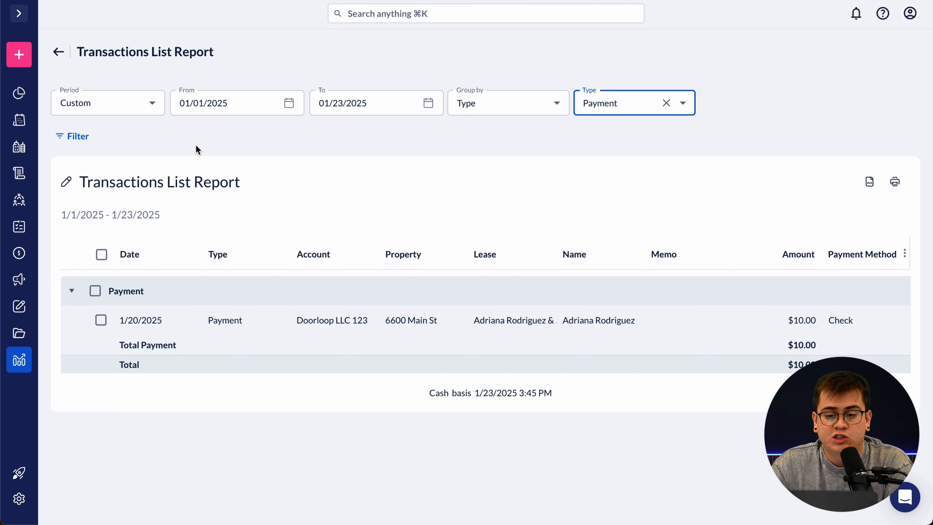
click(150, 104)
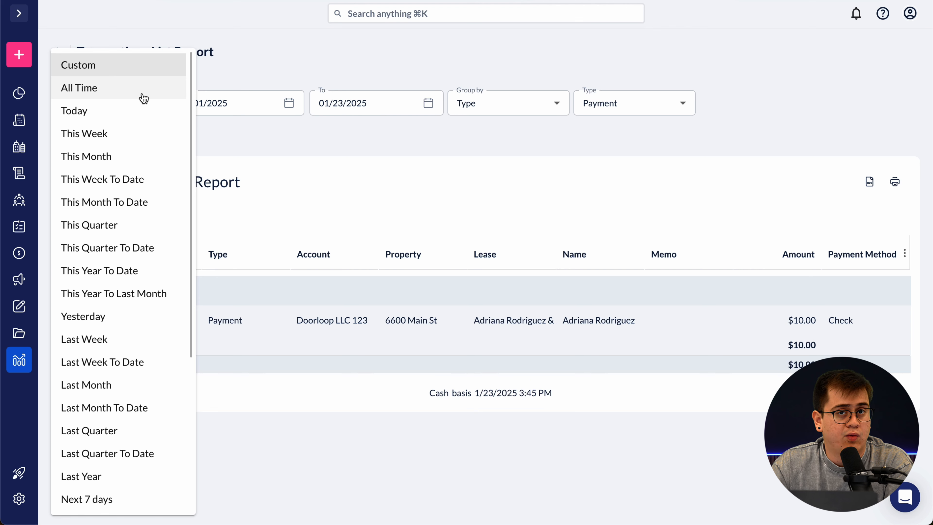
click(143, 98)
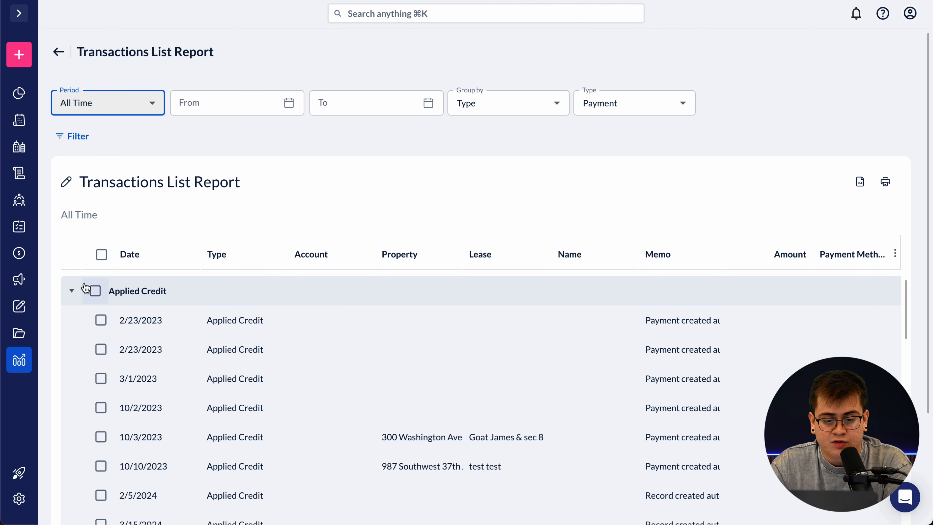
click(72, 290)
scroll(545, 244, down, 3)
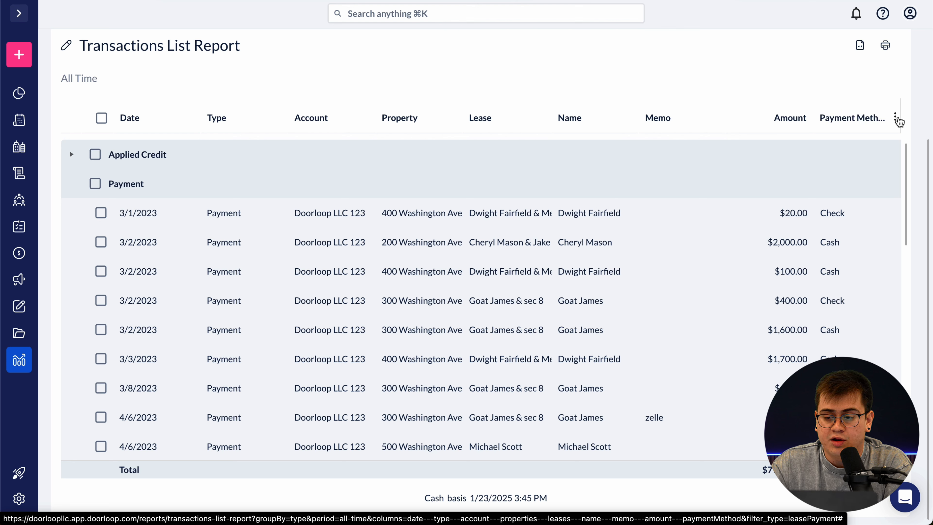
click(894, 118)
scroll(878, 211, down, 2)
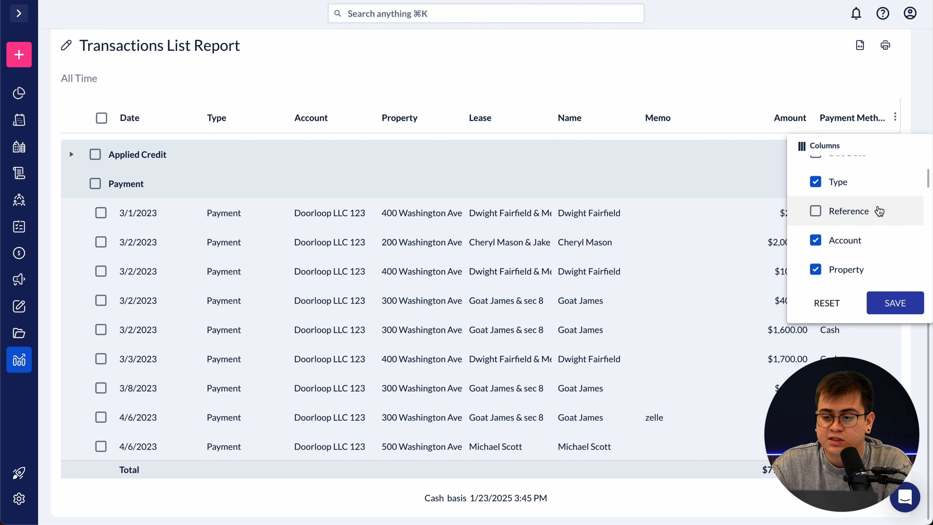
scroll(880, 211, down, 2)
scroll(867, 254, down, 6)
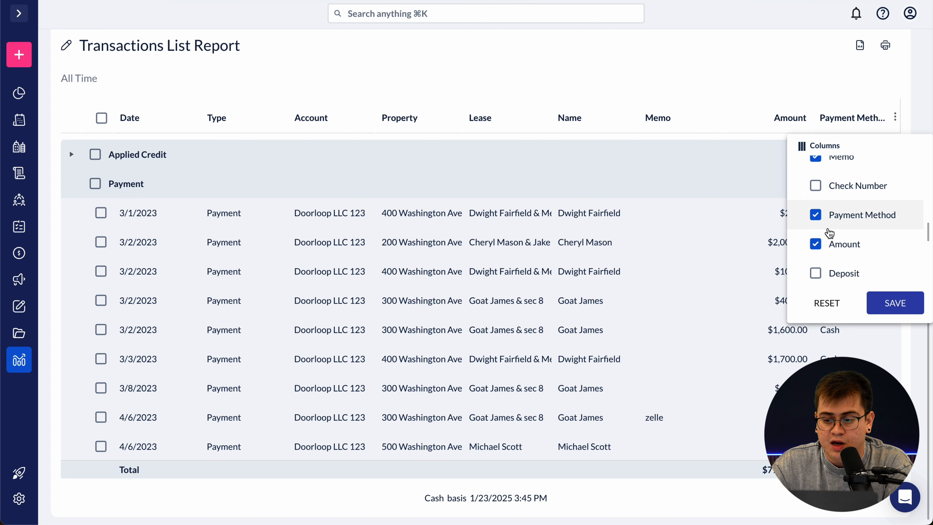
click(895, 309)
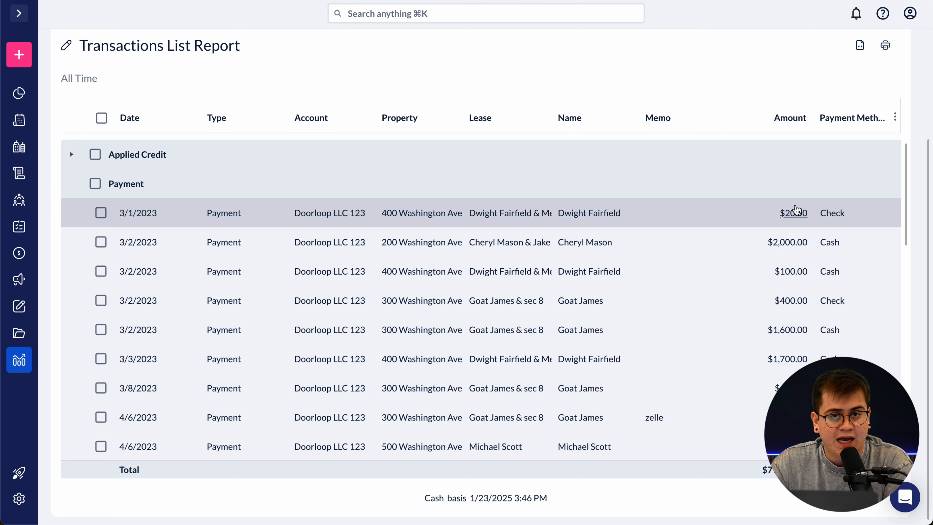
scroll(739, 278, up, 4)
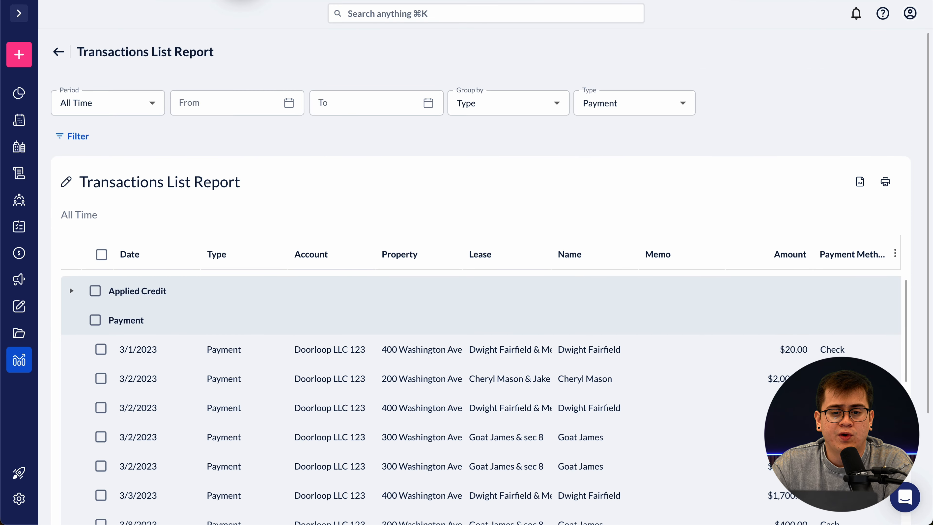
click(241, 1)
click(280, 45)
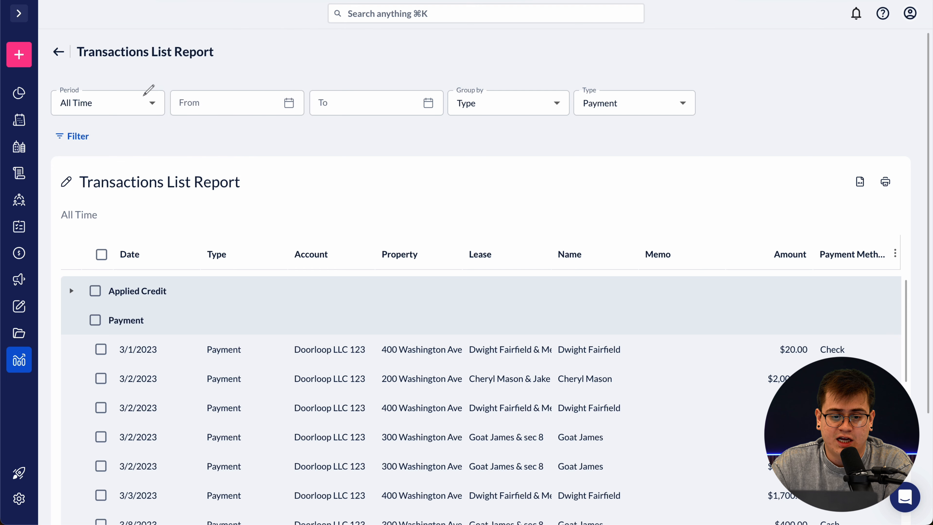
drag(58, 114, 407, 122)
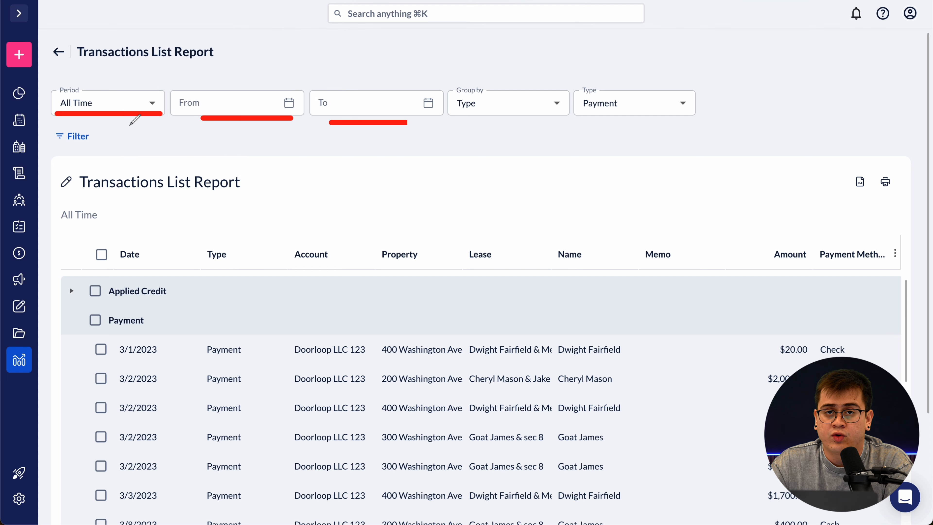
mouse_move(57, 124)
mouse_down()
mouse_move(119, 154)
mouse_move(49, 127)
mouse_move(92, 118)
mouse_up()
key(Escape)
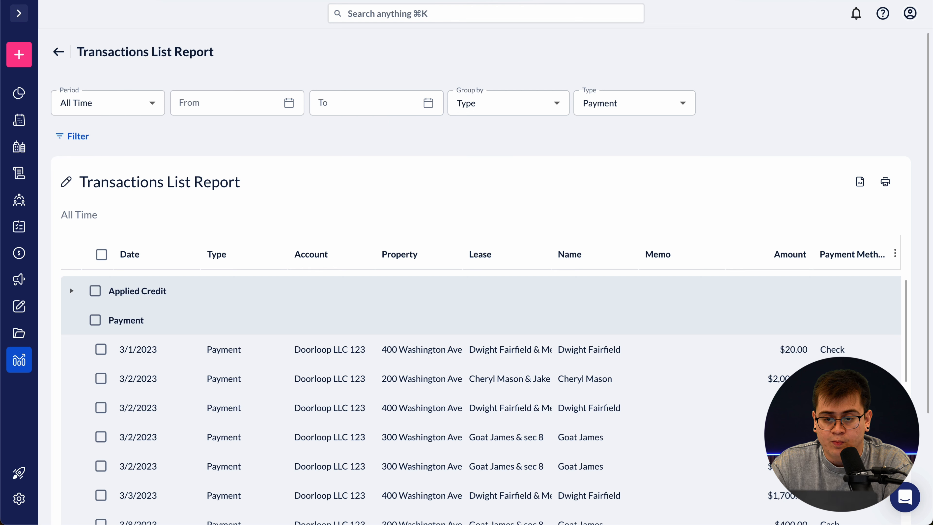
click(76, 136)
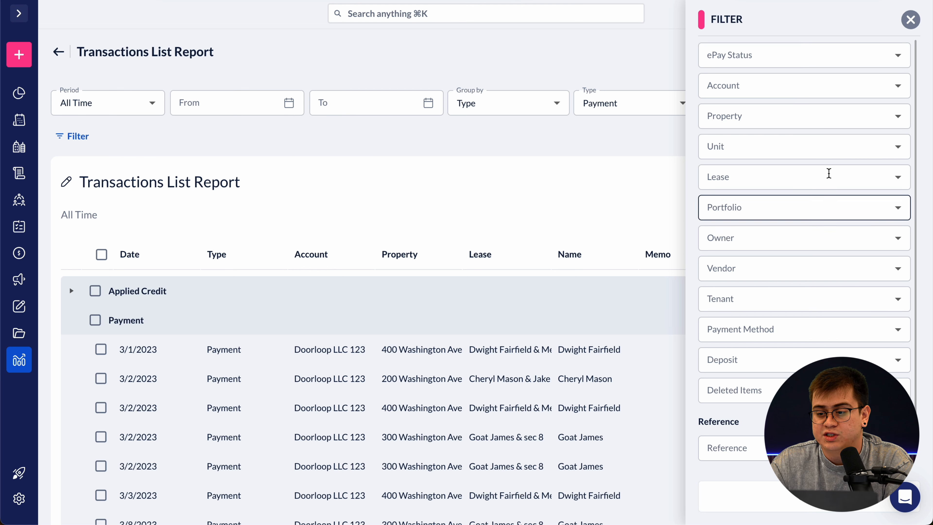
click(799, 116)
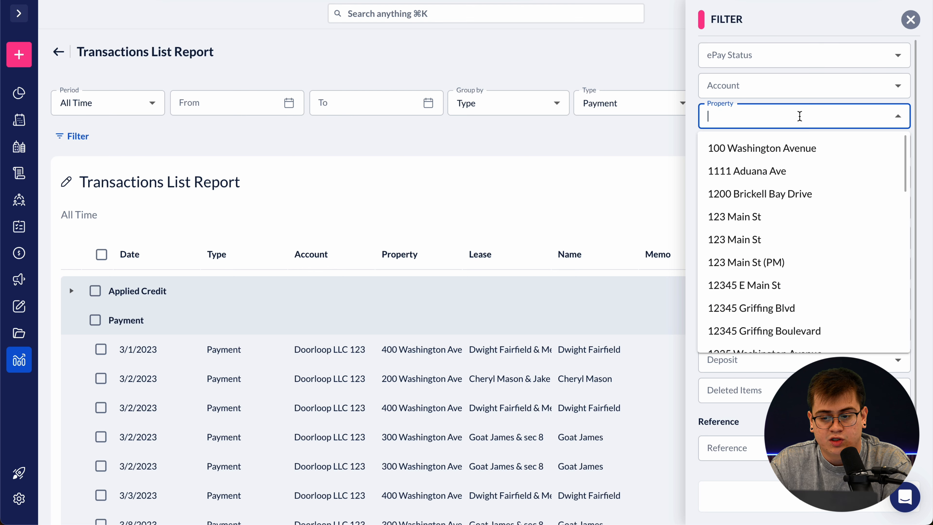
click(687, 139)
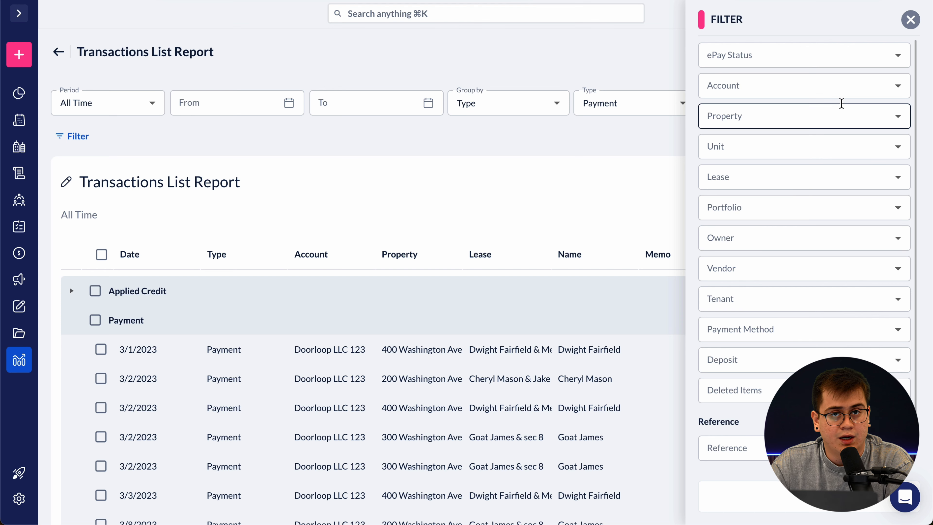
click(911, 20)
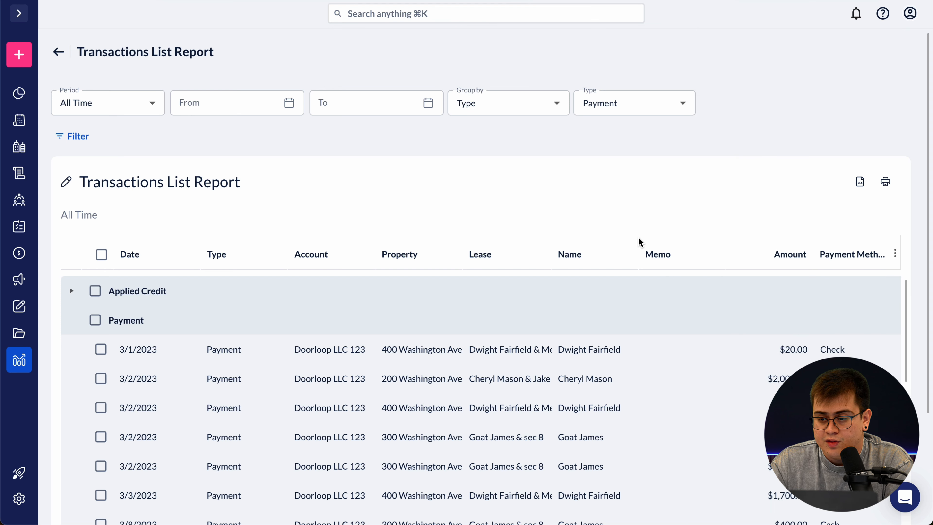
- Reposition the Payment Method column between Date and Type so it shows Check or Cash second
click(895, 253)
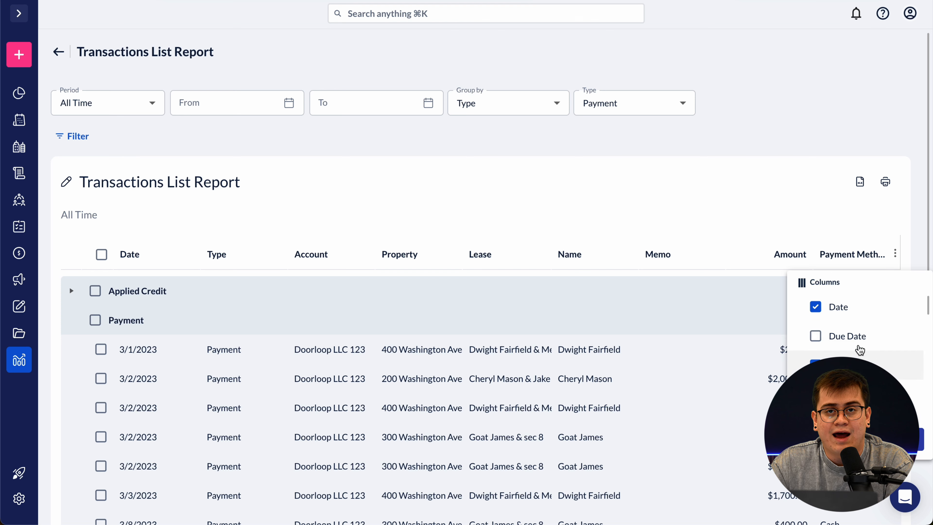
click(896, 254)
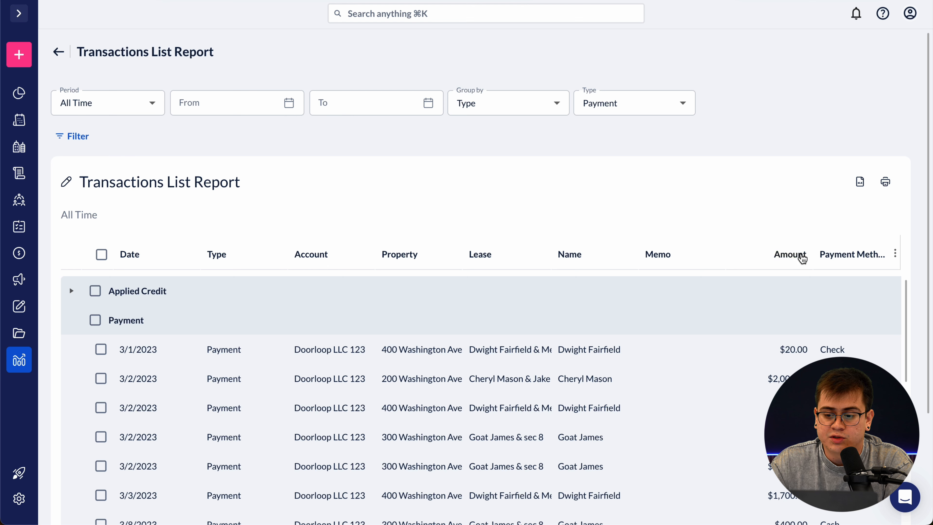
drag(845, 258, 703, 273)
drag(831, 256, 229, 264)
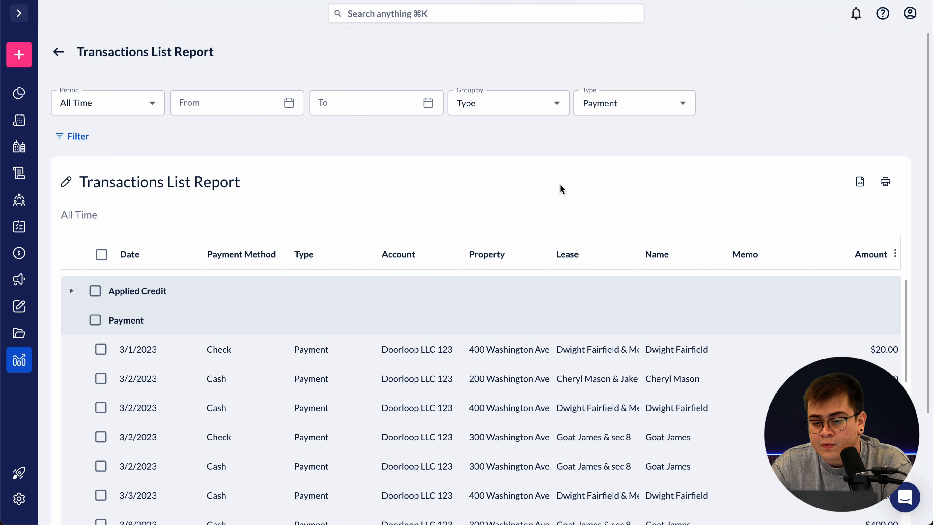
click(240, 1)
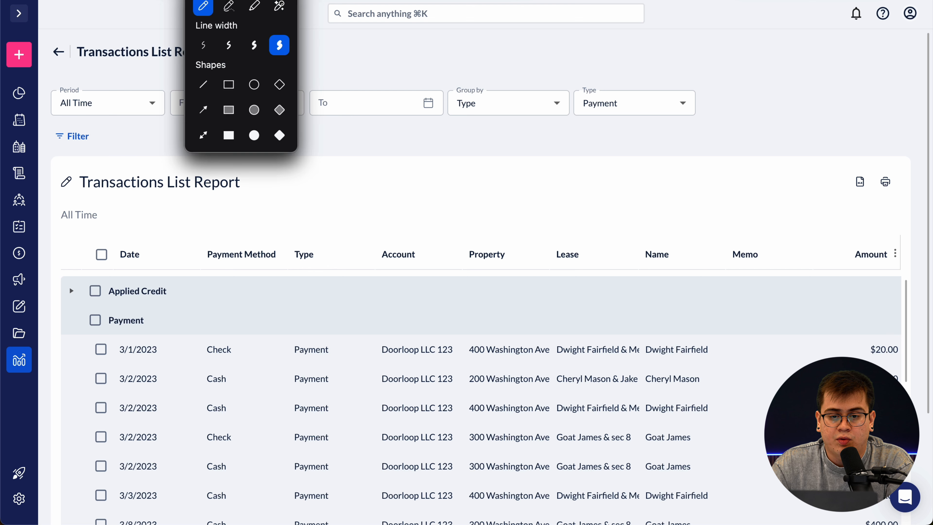
click(280, 46)
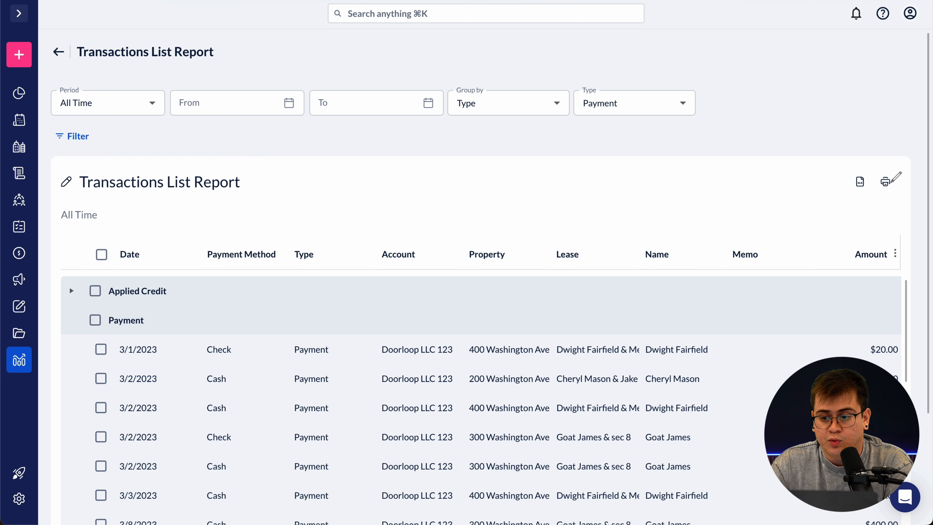
mouse_move(900, 155)
mouse_down()
mouse_move(839, 208)
mouse_move(909, 198)
mouse_move(898, 140)
mouse_up()
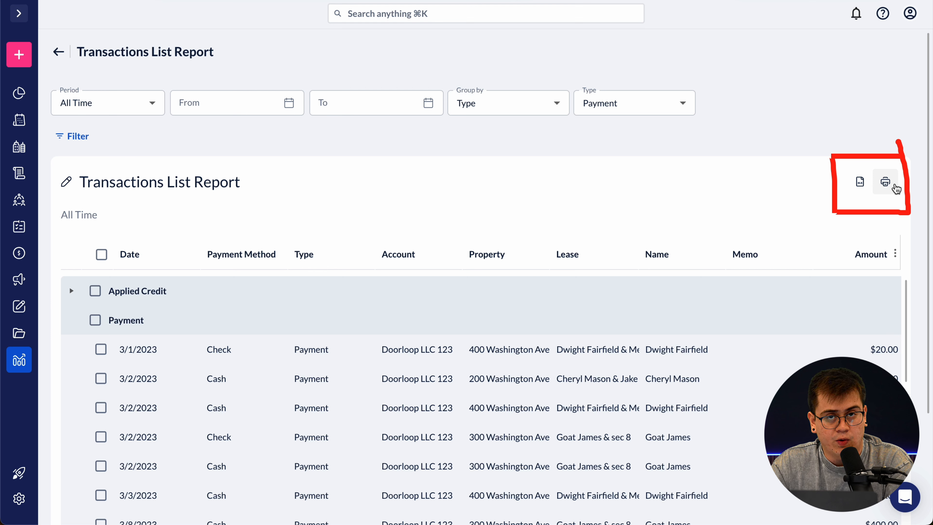
click(417, 0)
click(414, 1)
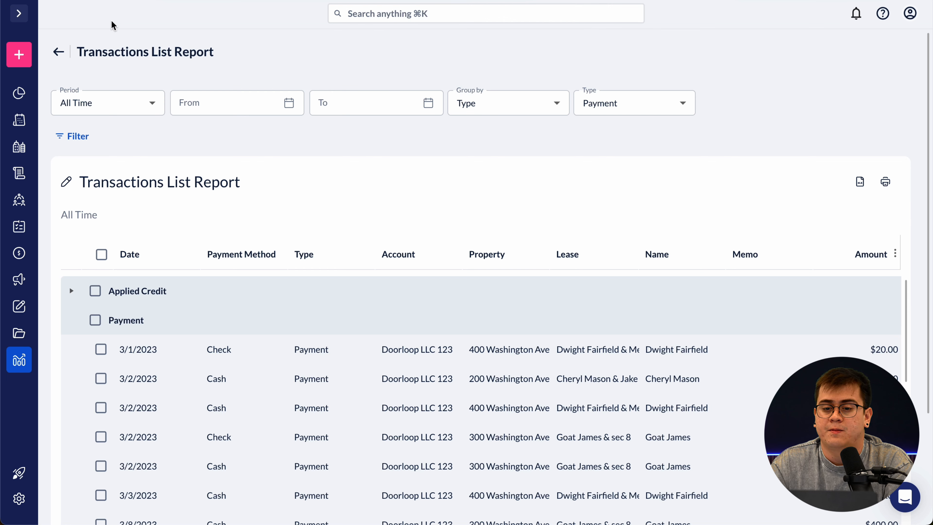
mouse_move(46, 59)
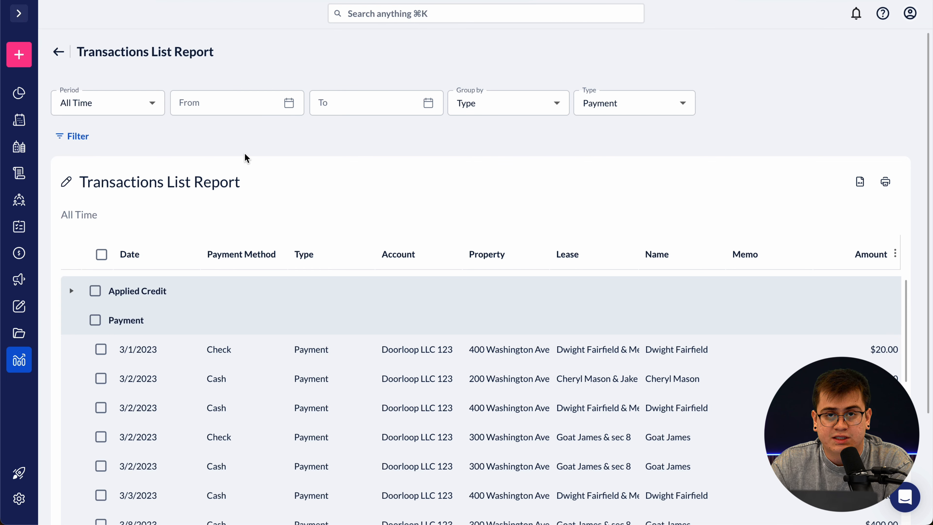
mouse_move(78, 184)
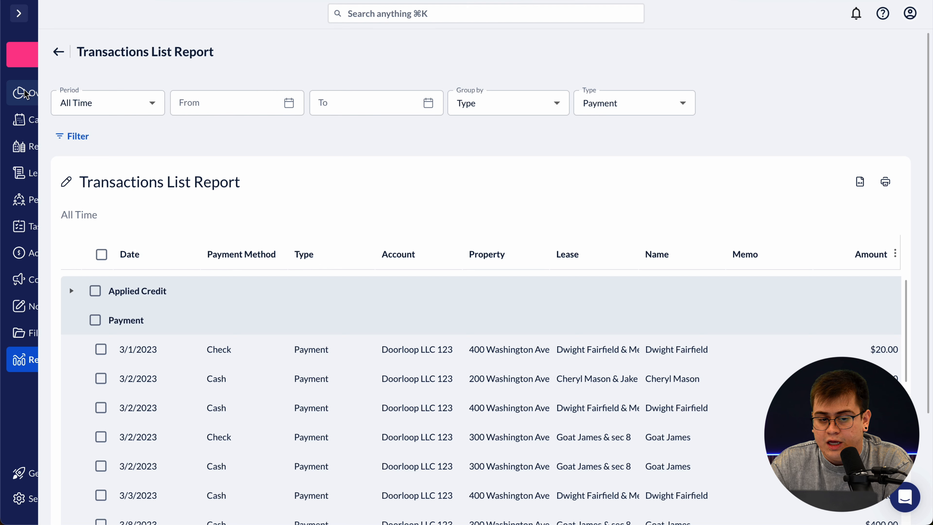